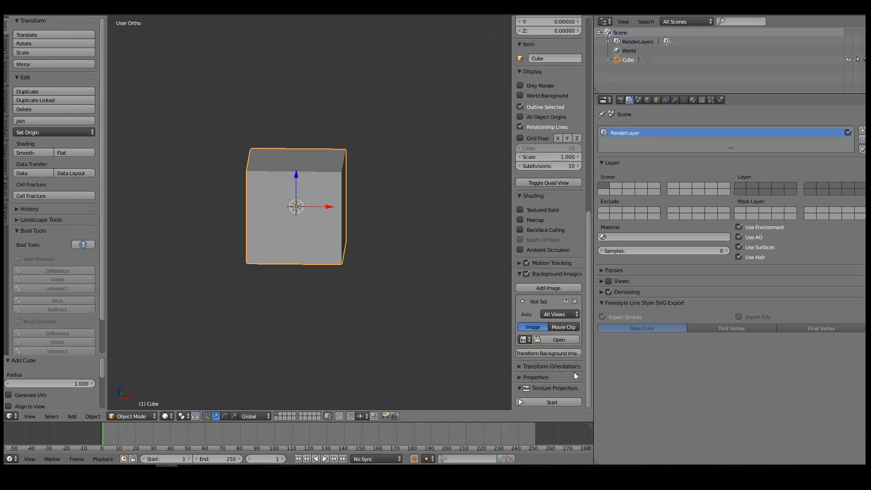
Load DPBRLW0X4AEXm-N.jpg from the ref folder as the viewport background image and show it in the front orthographic view
click(561, 340)
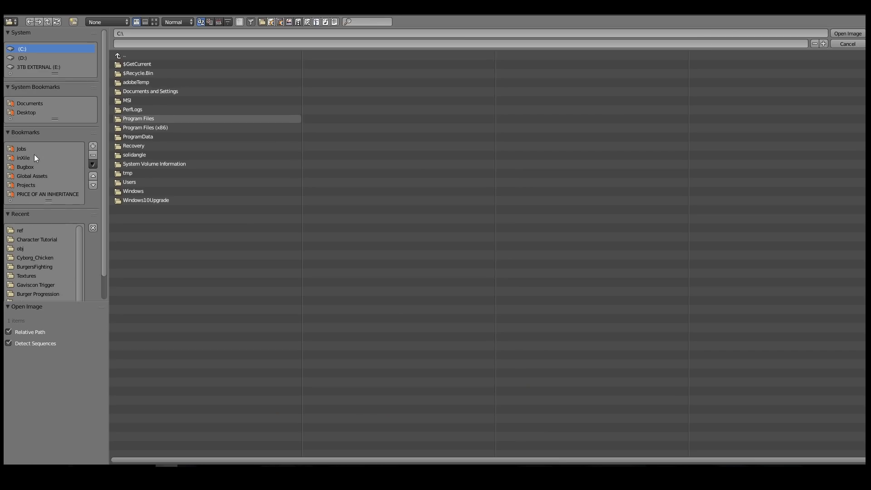
click(20, 231)
click(143, 65)
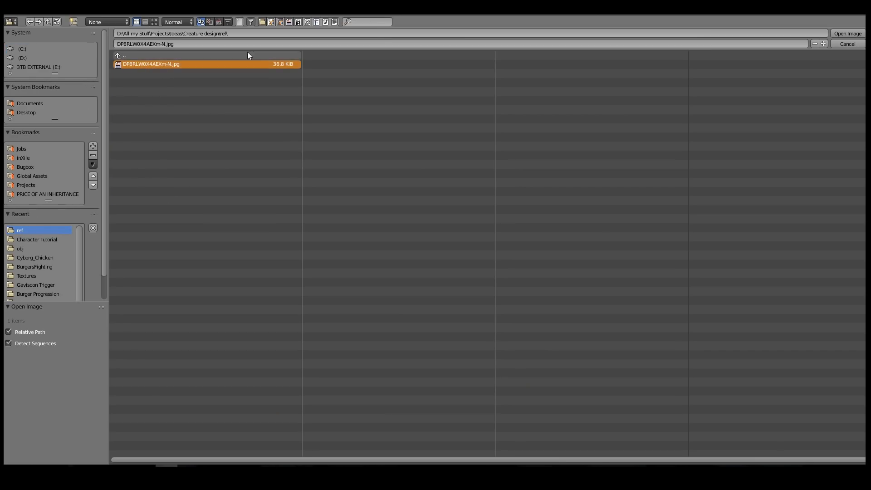
click(847, 34)
key(KP_1)
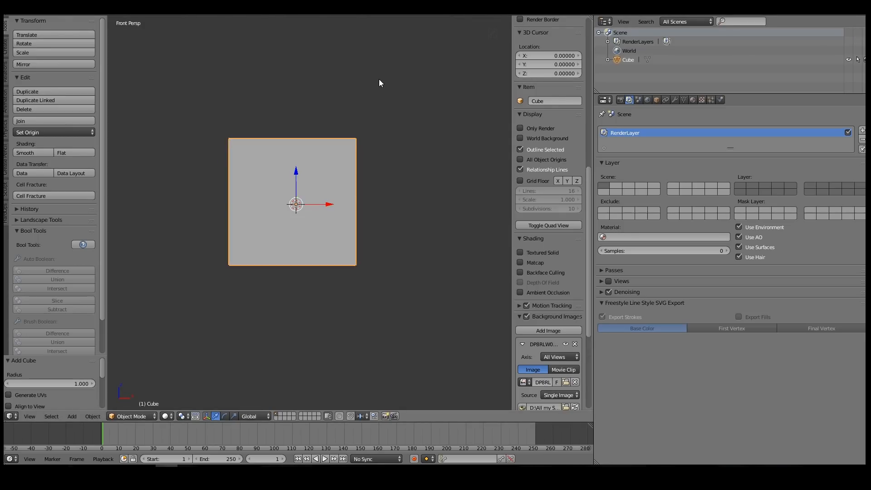
shift+middle_drag(333, 123, 380, 178)
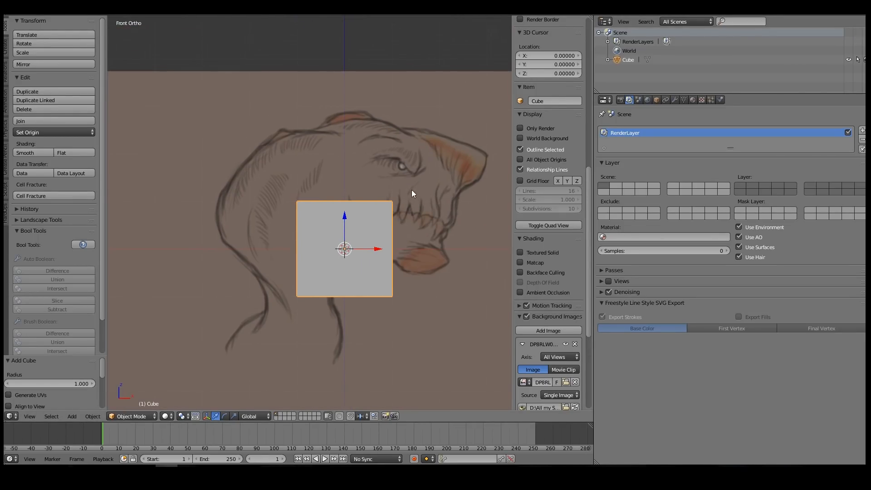
shift+middle_drag(430, 193, 362, 194)
Add a Subdivision Surface modifier at level 2 to the cube
key(Tab)
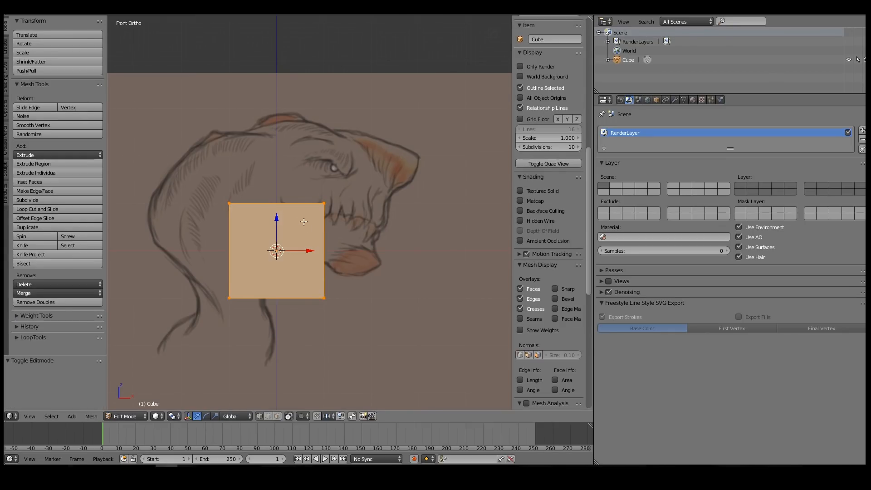
key(Tab)
middle_drag(296, 219, 325, 192)
key(ctrl+2)
middle_drag(287, 216, 307, 195)
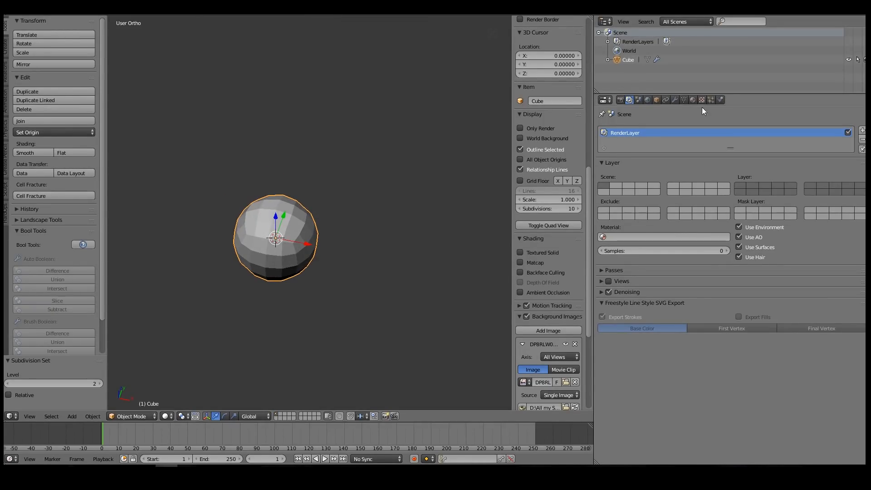
Cut a centred edge loop through the middle of the cube, splitting it into two halves along the Y axis
middle_drag(260, 235, 301, 211)
key(Tab)
key(ctrl+r)
click(305, 208)
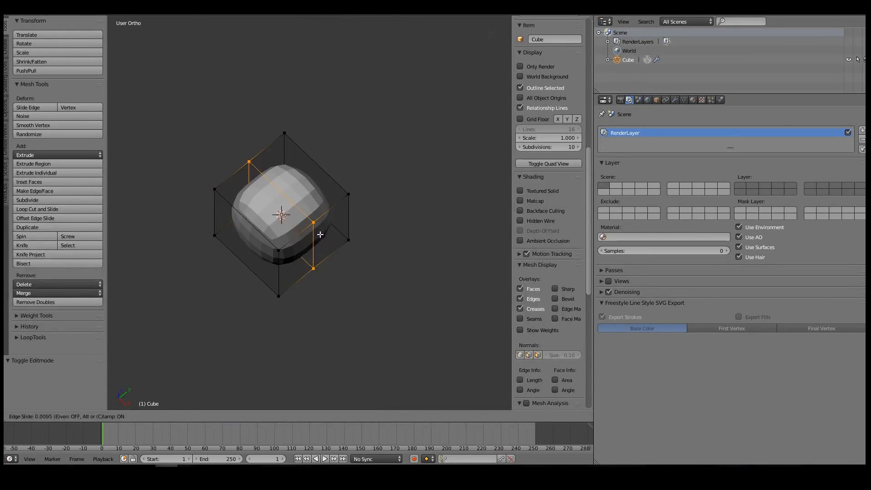
right_click(306, 209)
Delete the vertices of the cube's half on the positive Y side
middle_drag(316, 132, 276, 149)
middle_drag(316, 188, 302, 121)
key(a)
key(b)
drag(330, 73, 392, 289)
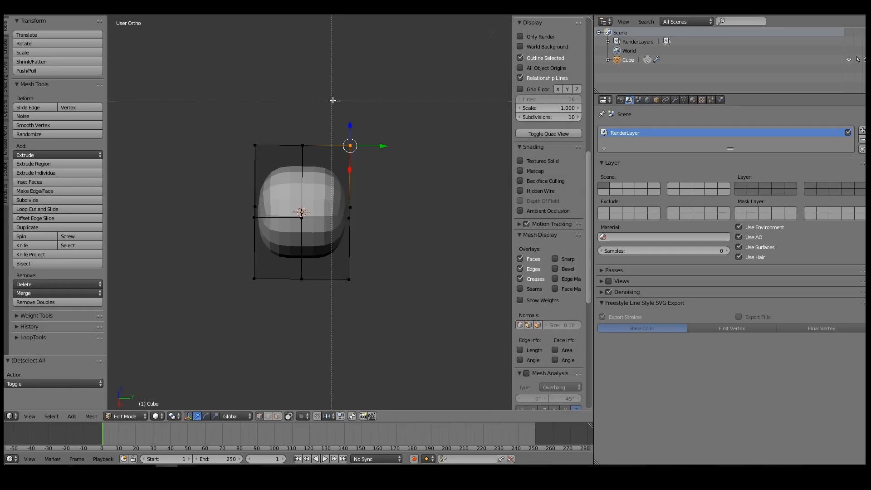
drag(333, 100, 390, 291)
key(x)
click(330, 173)
Add a Mirror modifier on the Y axis only, place it above Subsurf and enable Clipping
scroll(549, 182, down, 3)
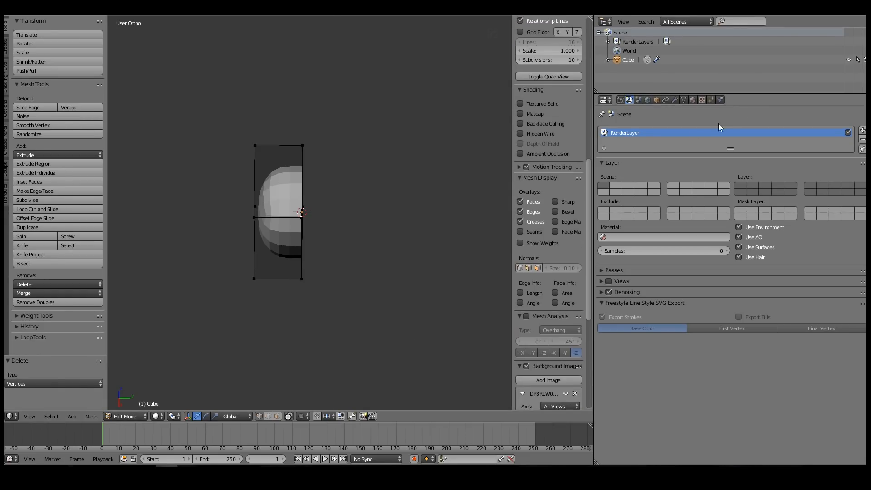
click(677, 100)
click(718, 130)
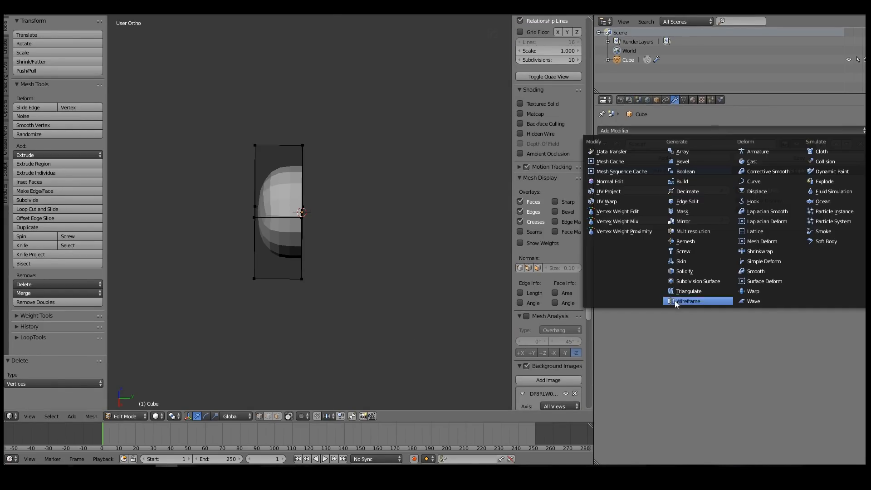
click(697, 221)
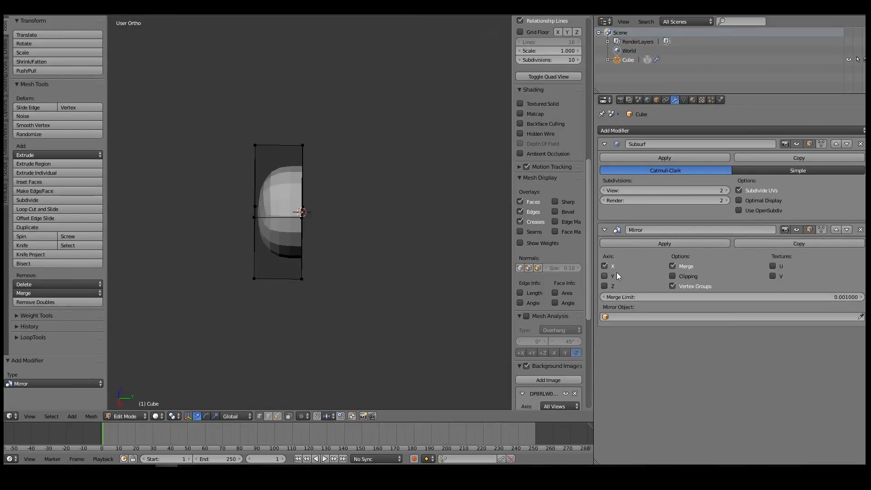
click(605, 277)
click(836, 230)
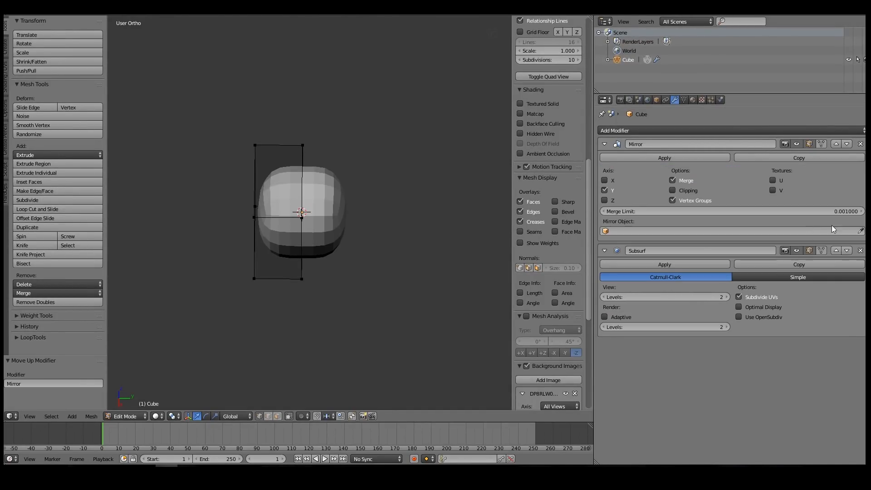
click(673, 190)
middle_drag(275, 192, 336, 227)
key(a)
key(g)
right_click(272, 204)
key(g)
right_click(282, 200)
key(g)
right_click(300, 212)
Move the whole mesh over the sketched creature head in front view and scale it up to cover the skull
key(KP_1)
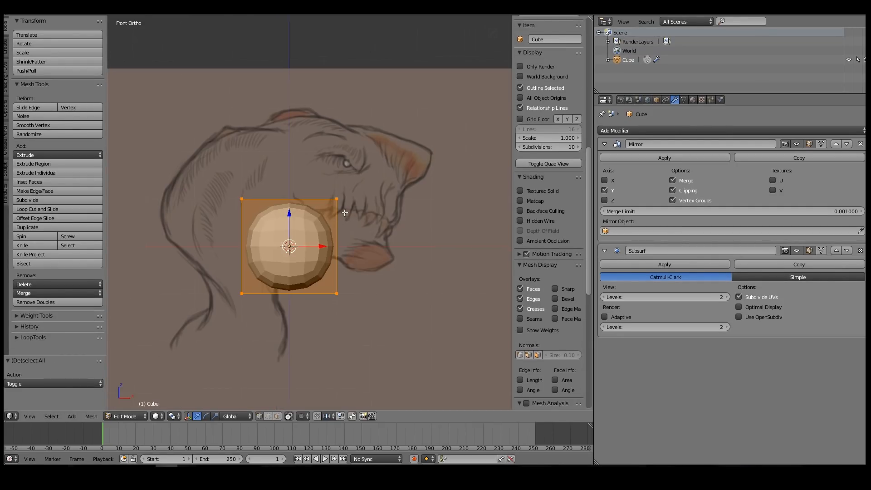
key(g)
click(415, 152)
shift+middle_drag(415, 152, 367, 186)
key(g)
click(369, 197)
key(s)
click(406, 207)
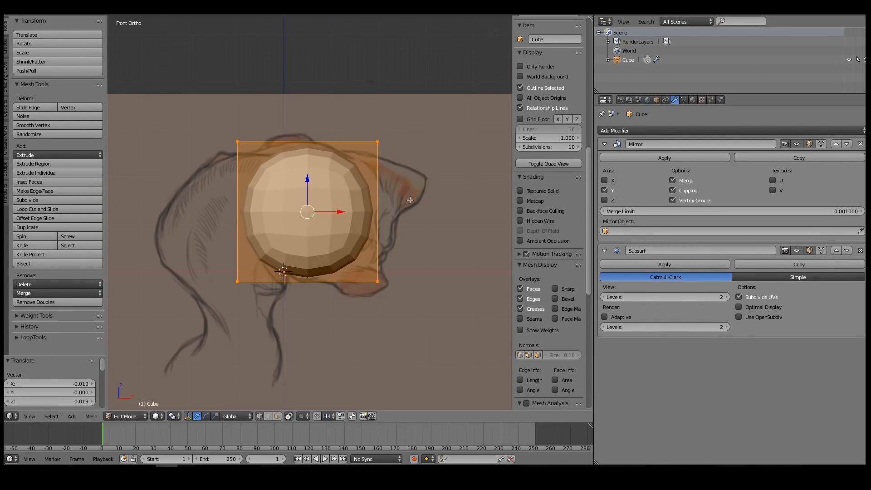
Move the selected half about -0.52 along the Y axis to adjust the mirrored form's width
middle_drag(290, 223, 302, 222)
key(g)
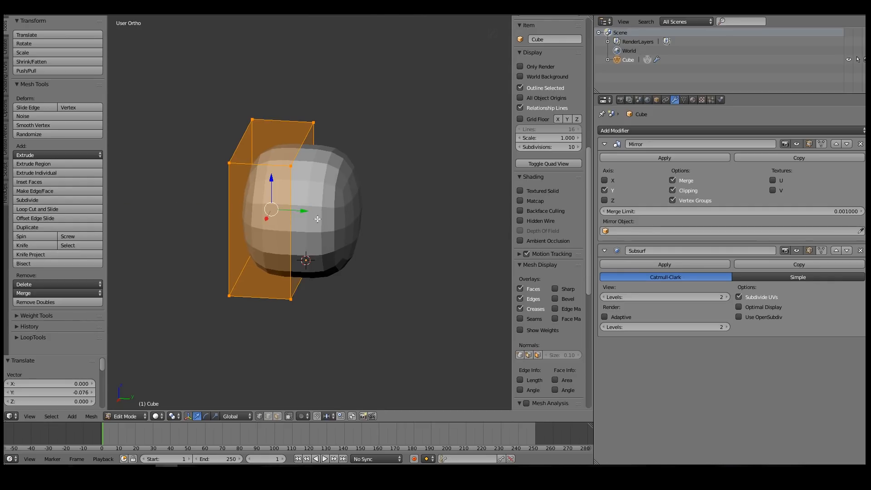
key(y)
click(317, 215)
key(KP_3)
key(g)
click(315, 177)
Nudge the mesh in front view by about -0.115 in X and 0.057 in Z over the head
key(KP_1)
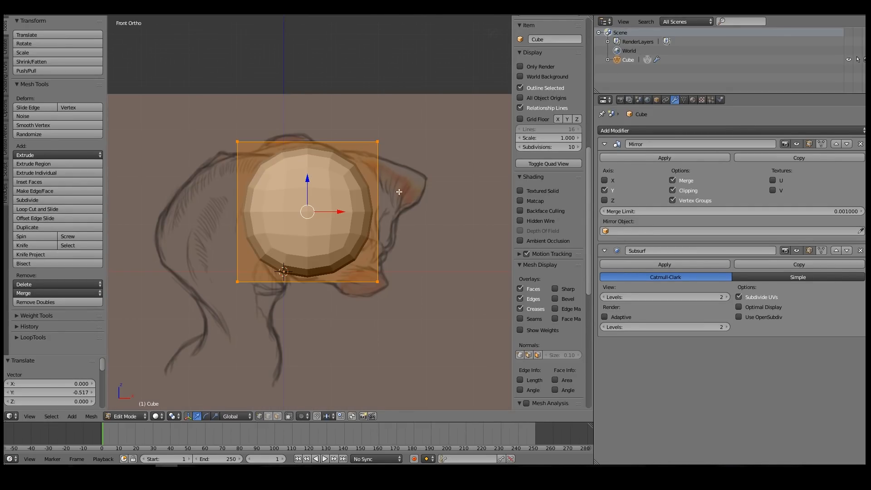
key(g)
click(359, 197)
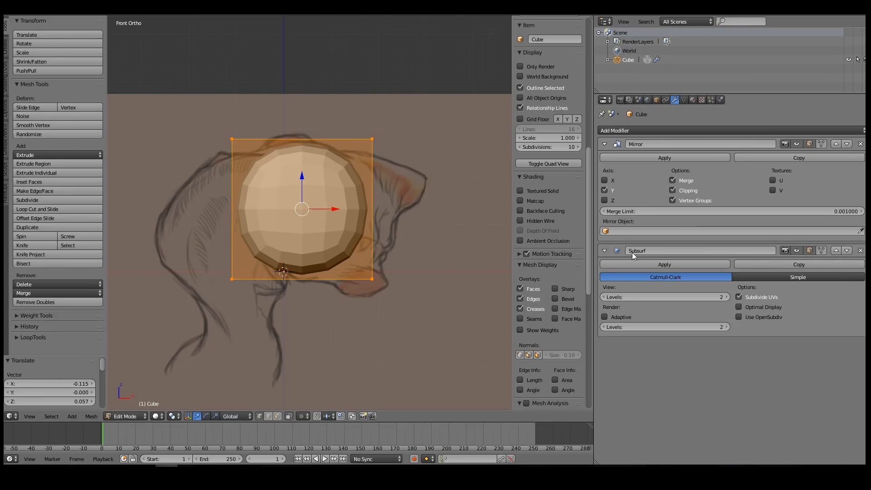
Set the Subsurf view level to 1 and apply both the Mirror and Subsurf modifiers to the cube
click(604, 297)
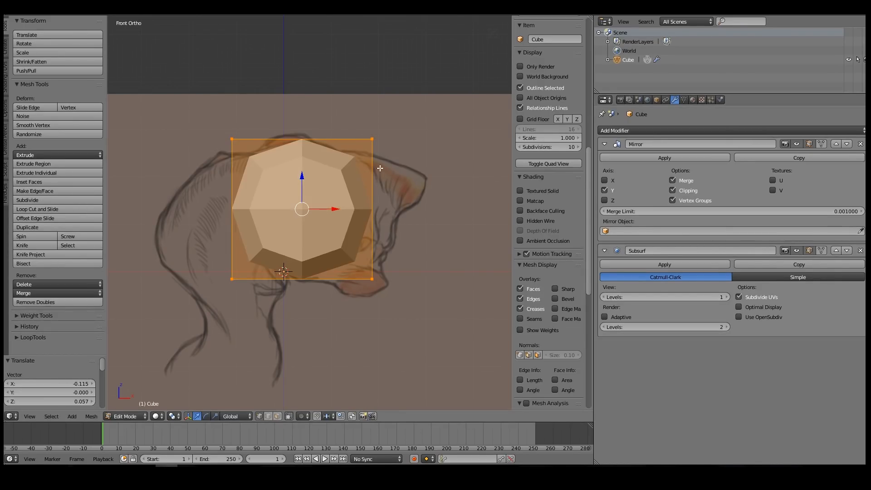
key(Tab)
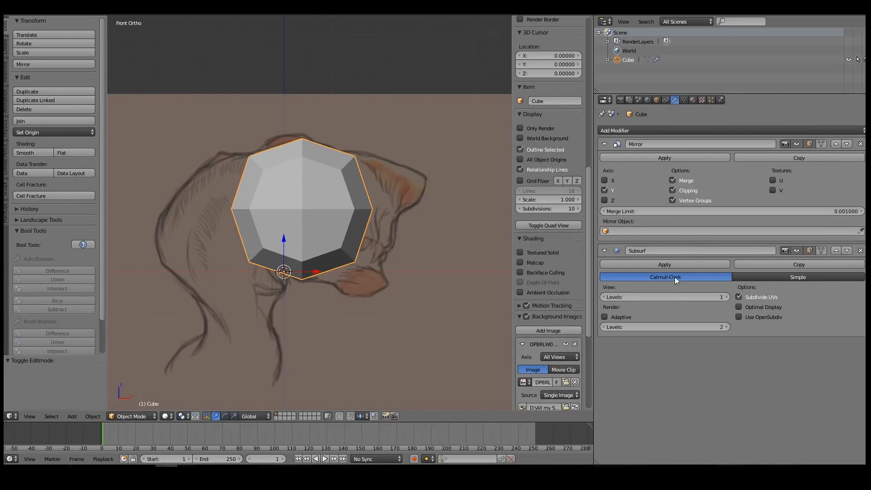
click(680, 157)
click(679, 157)
Delete the vertices of the applied mesh on the positive Y side, keeping the centre edge loop
key(Tab)
middle_drag(442, 207, 316, 177)
alt+right_click(307, 163)
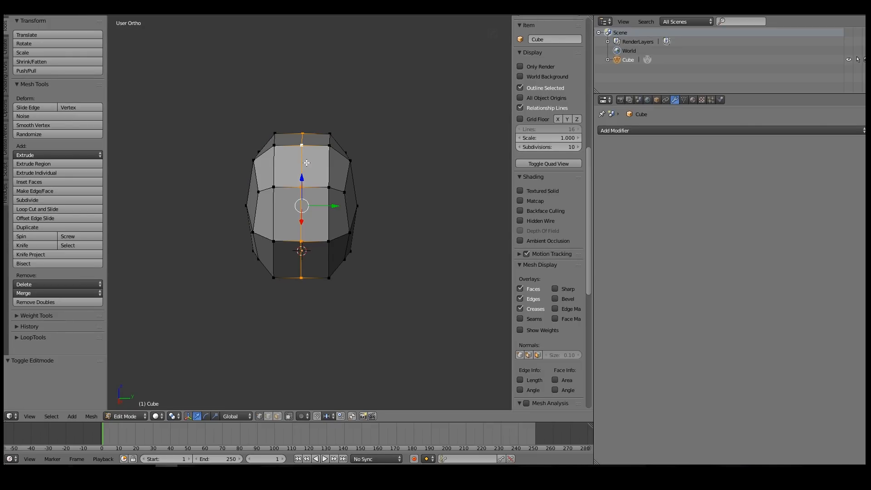
key(a)
scroll(549, 182, down, 4)
key(l)
key(x)
click(333, 186)
Add a new Mirror modifier on the Y axis only, with Clipping enabled
click(663, 131)
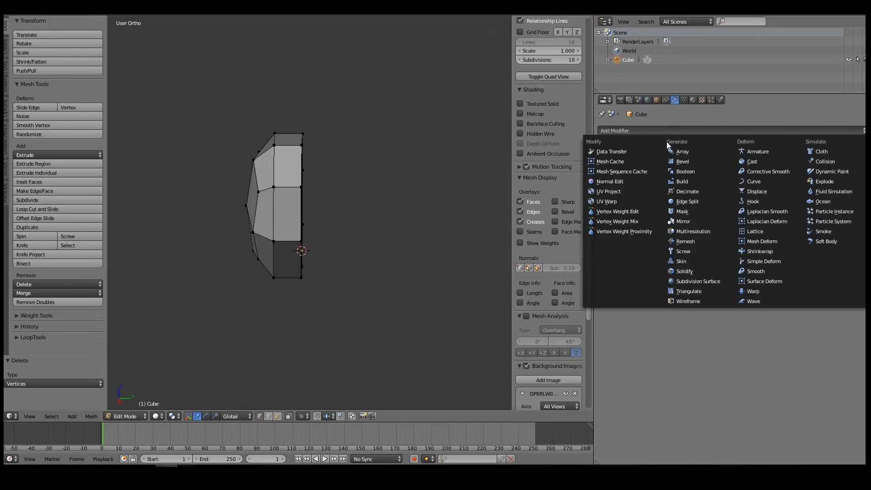
click(690, 221)
click(604, 190)
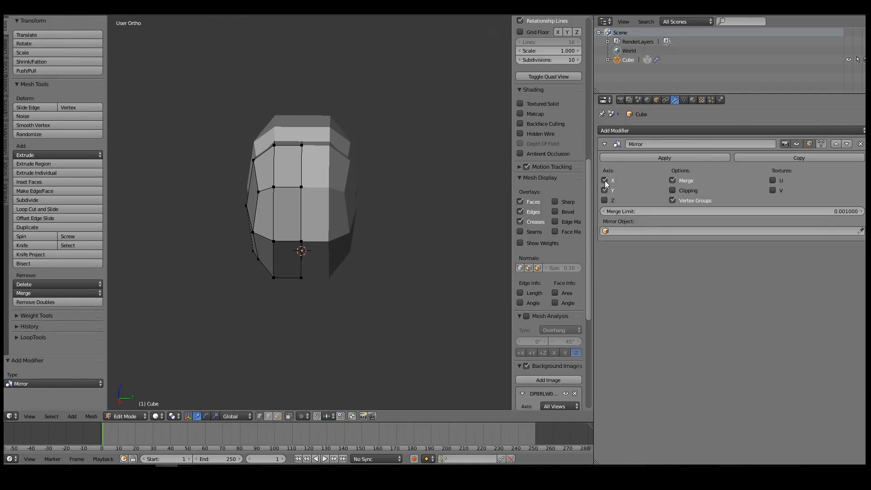
click(604, 180)
click(673, 191)
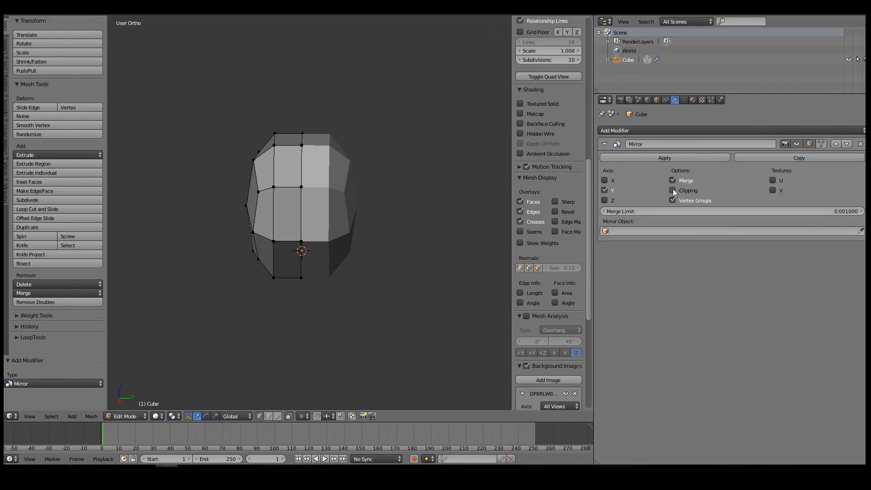
Show the mesh as wireframe in front view and shift it by about -0.040 in X and -0.027 in Z
key(KP_1)
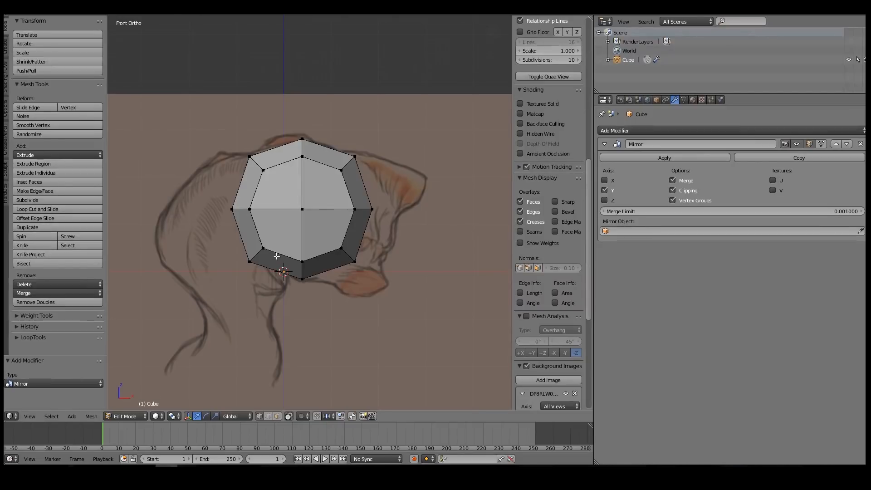
key(z)
scroll(373, 173, up, 2)
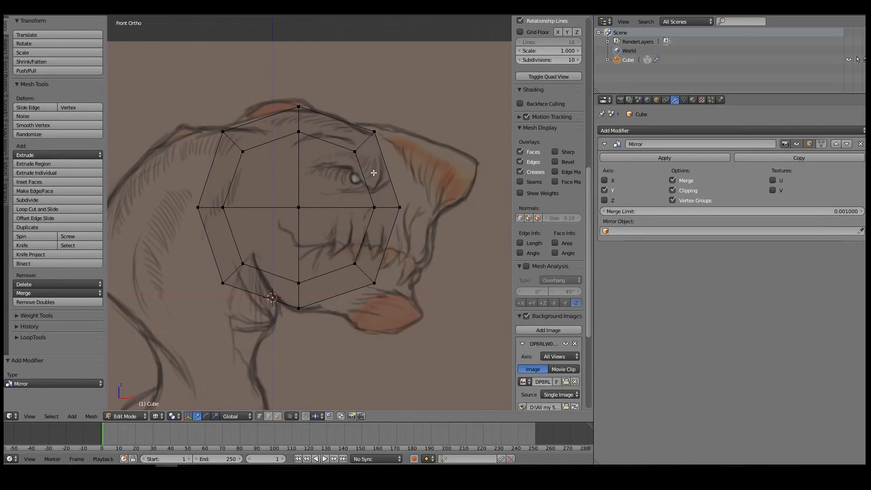
key(a)
key(g)
click(404, 209)
shift+middle_drag(354, 217, 362, 214)
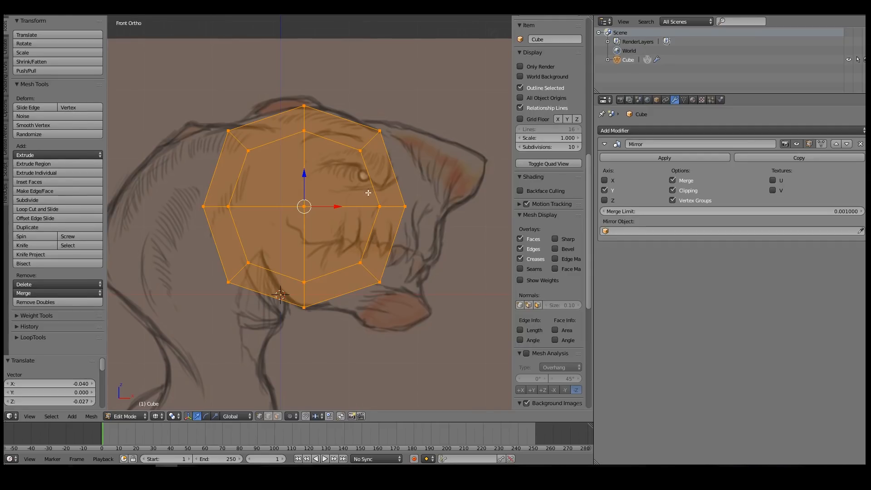
Scale the whole mesh down slightly, tilt it clockwise and reposition it over the skull in the sketch
key(a)
key(a)
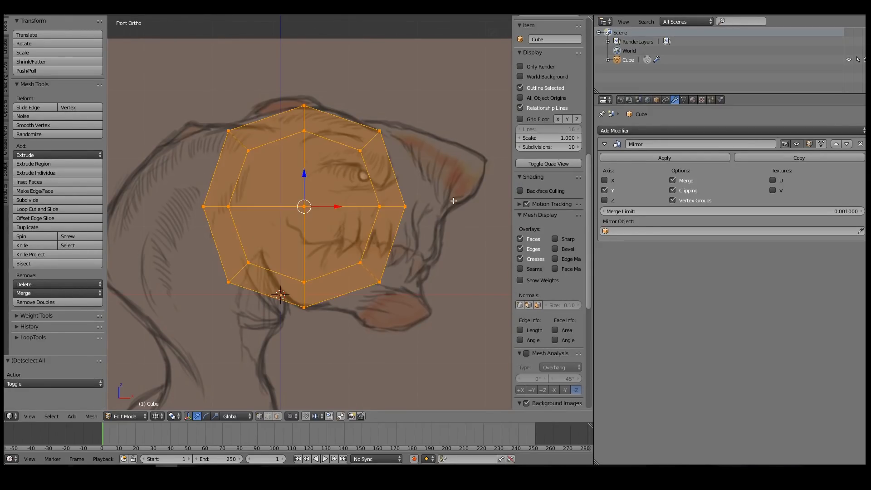
key(s)
click(437, 206)
key(g)
click(455, 195)
key(r)
click(458, 208)
key(g)
click(460, 212)
shift+middle_drag(401, 212, 377, 218)
middle_drag(377, 204, 362, 208)
key(KP_1)
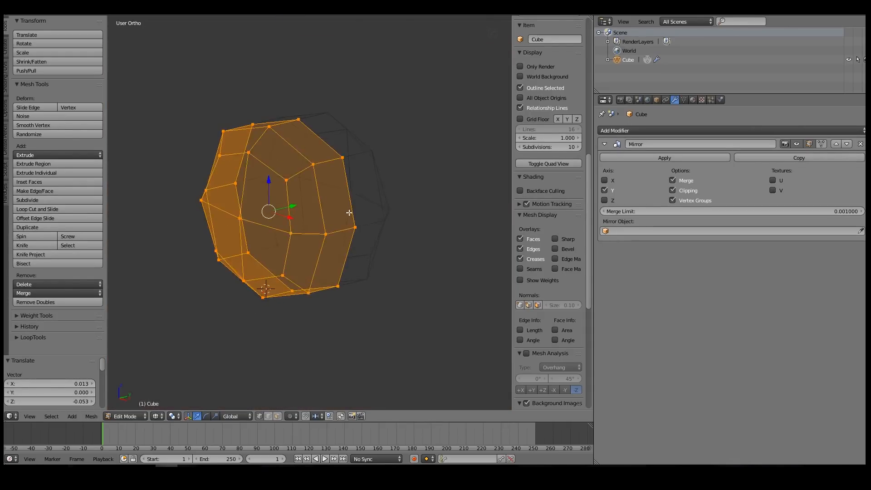
key(Tab)
key(Tab)
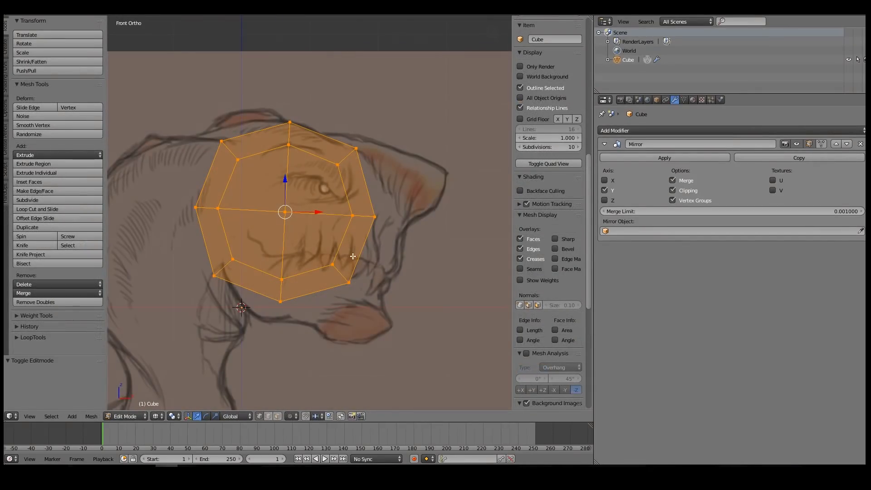
Move the mesh's bottom row of vertices up toward the sketched mouth line
key(a)
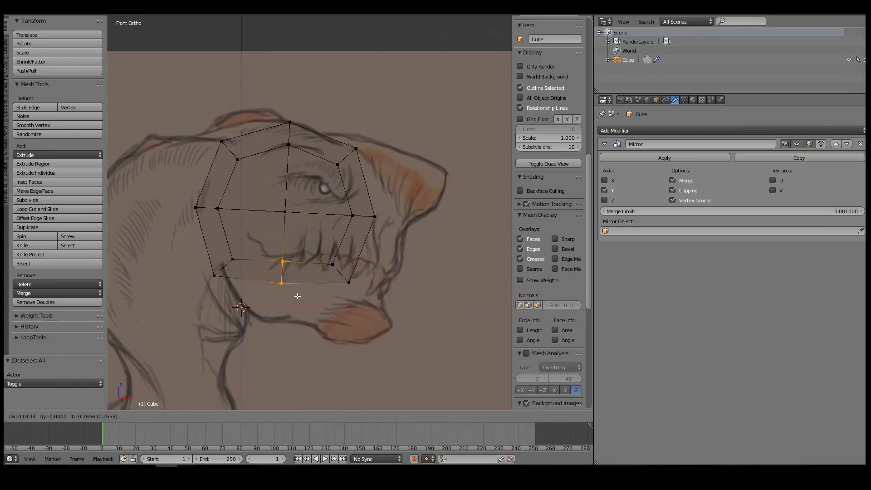
key(b)
drag(205, 240, 384, 320)
key(g)
click(371, 305)
Move the lower front vertices by about 0.50 in X and -0.20 in Z to the sketched snout
key(a)
key(b)
drag(315, 189, 405, 314)
key(g)
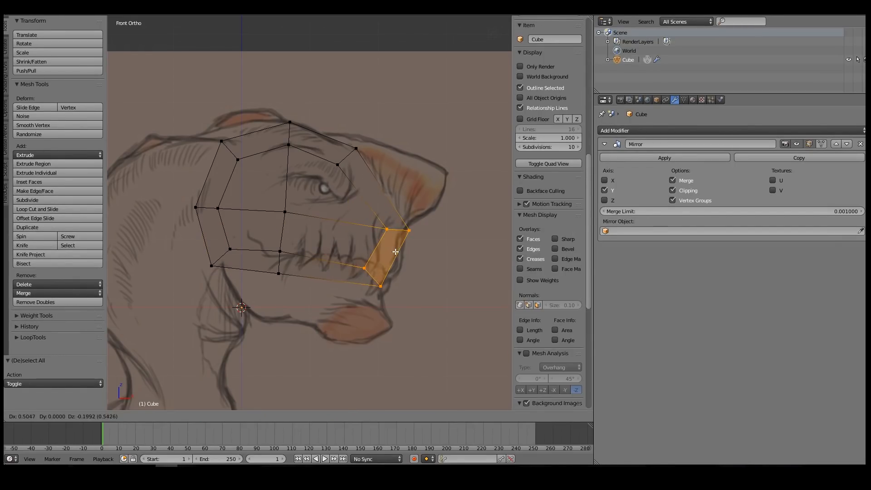
click(396, 252)
Move the upper front vertices above the eye by about 0.053 in X and -0.013 in Z
key(a)
key(b)
drag(329, 132, 375, 187)
key(g)
click(378, 188)
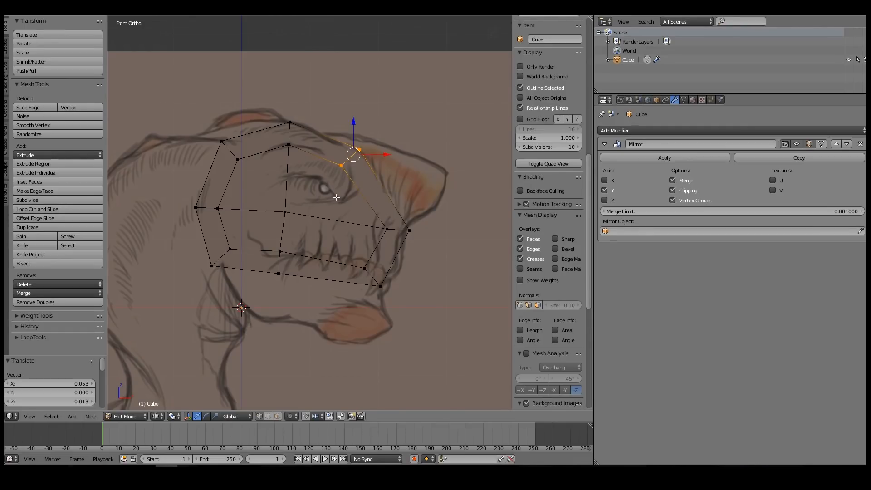
Narrow the snout by moving its front vertices about 0.138 along Y toward the centre, and return to solid front view
scroll(337, 198, down, 3)
key(a)
key(a)
mouse_move(392, 214)
middle_down()
mouse_move(335, 236)
mouse_move(330, 255)
middle_up()
key(z)
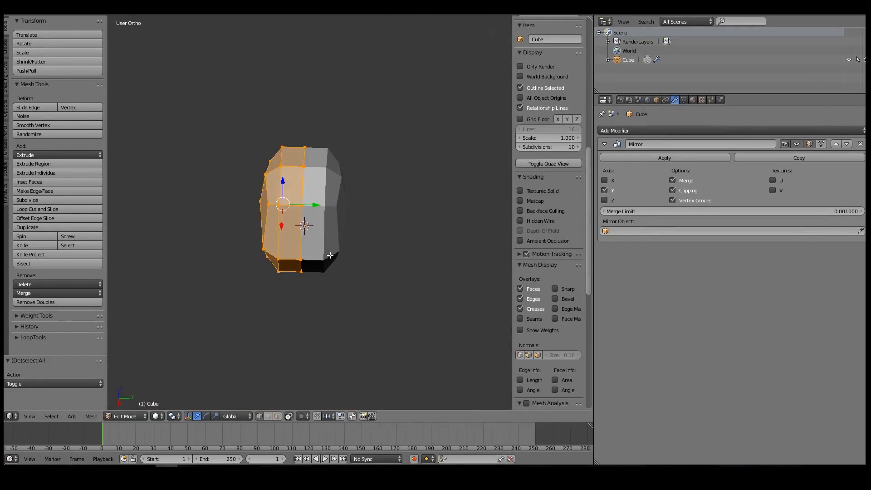
key(a)
key(z)
drag(297, 285, 311, 262)
middle_drag(297, 250, 331, 252)
key(z)
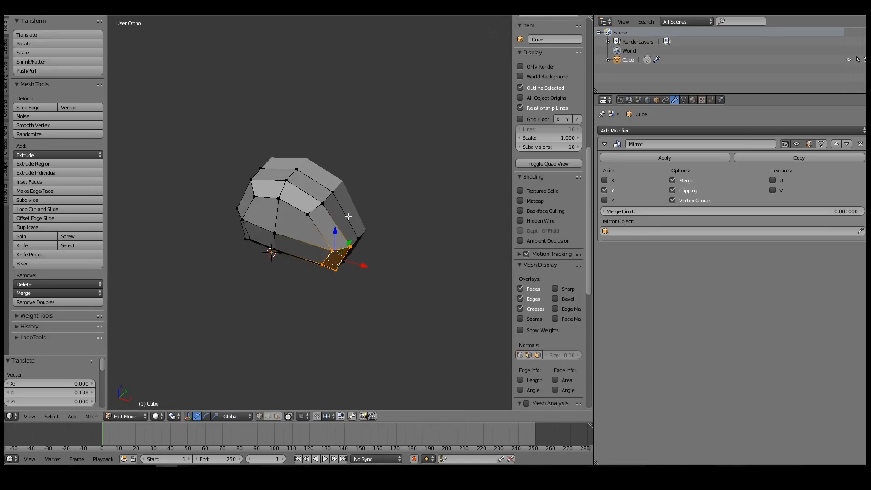
key(KP_1)
scroll(369, 239, up, 3)
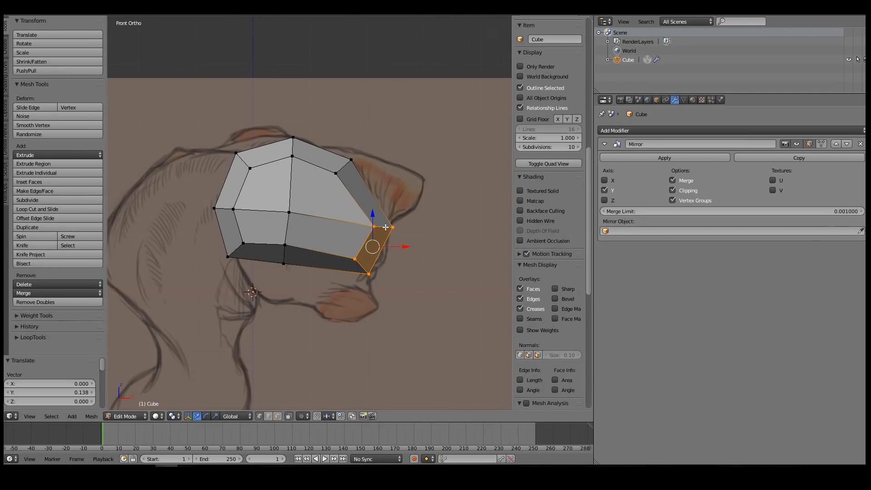
Duplicate the whole head mesh and place the copy below the original, over the sketched lower jaw
key(Tab)
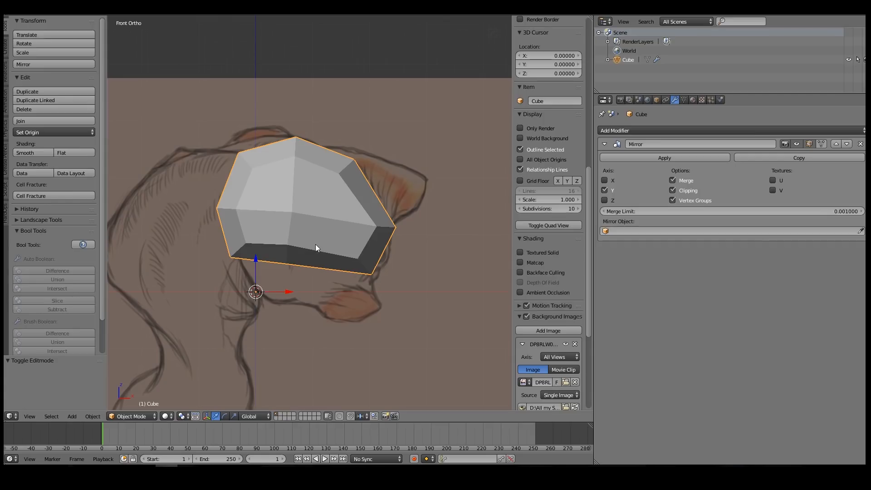
key(Tab)
key(z)
key(a)
key(shift+d)
click(366, 277)
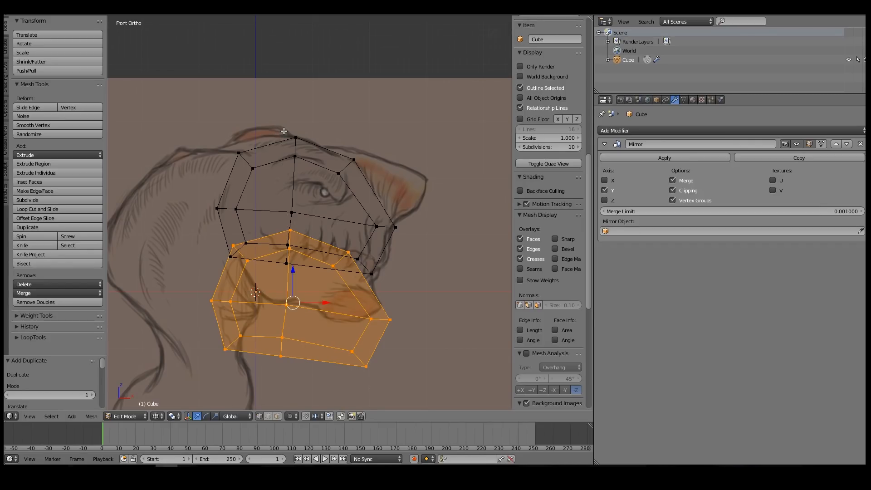
Mirror the duplicated mesh along the global Z axis and rotate it 35° in the front view
key(ctrl+m)
key(z)
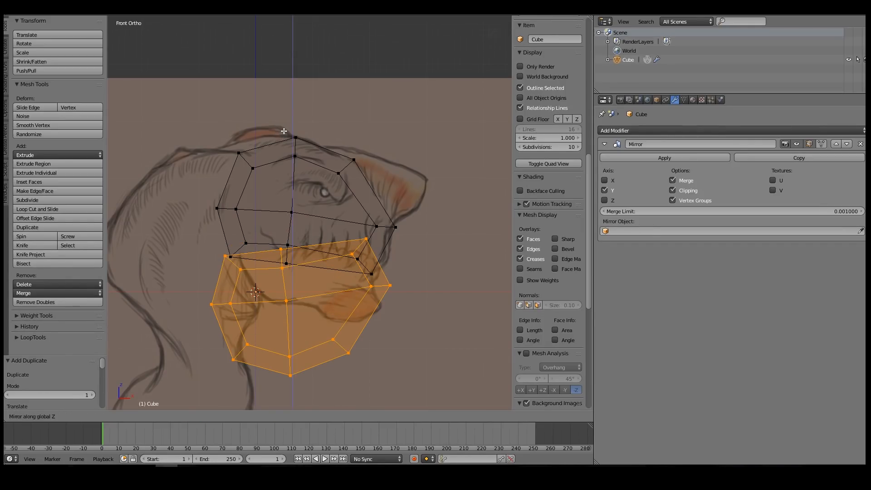
key(Return)
key(r)
click(412, 228)
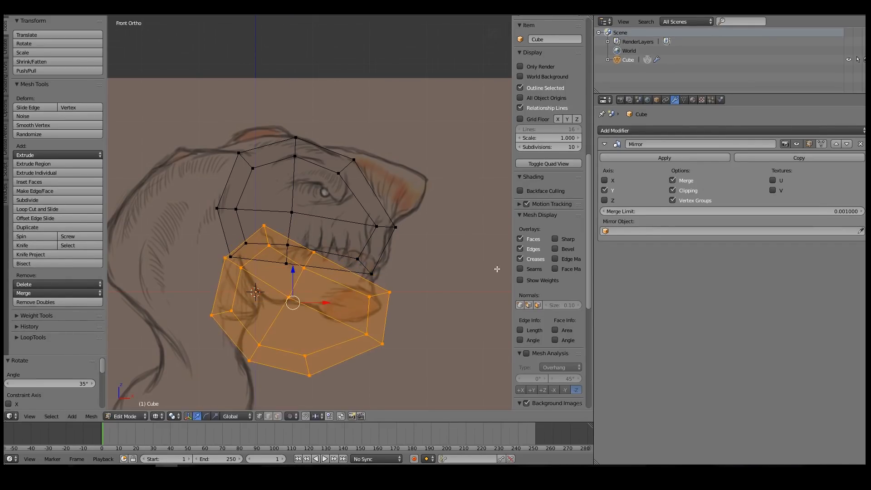
Scale the duplicated mesh down and move it up under the head, toward the sketched jaw hinge
key(s)
click(446, 286)
key(g)
click(356, 277)
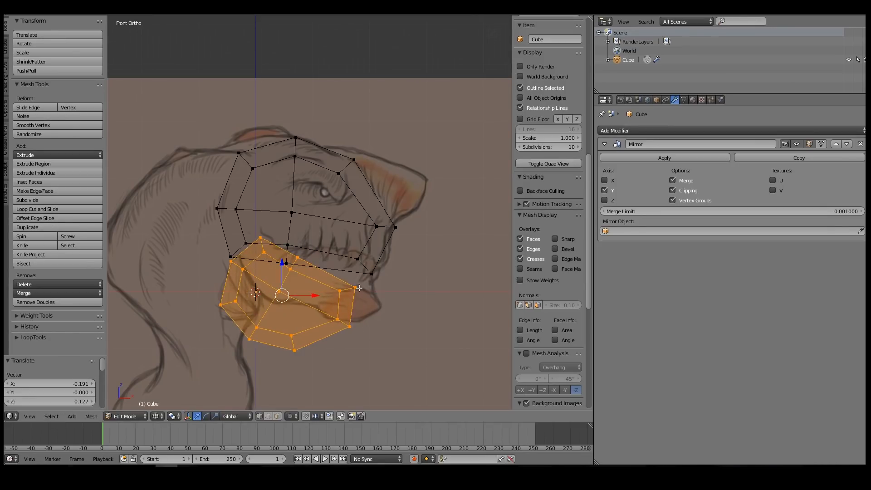
key(g)
click(354, 271)
Select only the linked jaw geometry and separate it from the head into its own object
key(a)
key(b)
drag(196, 273, 300, 347)
key(ctrl+l)
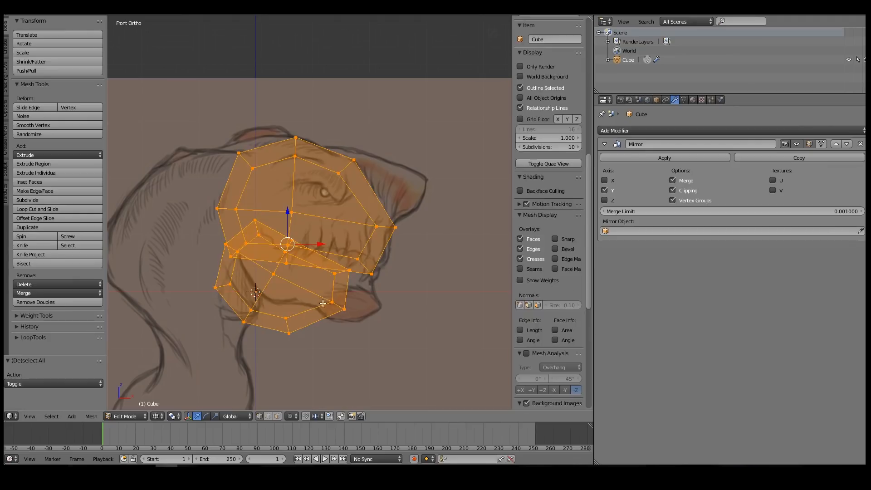
key(a)
key(l)
key(F6)
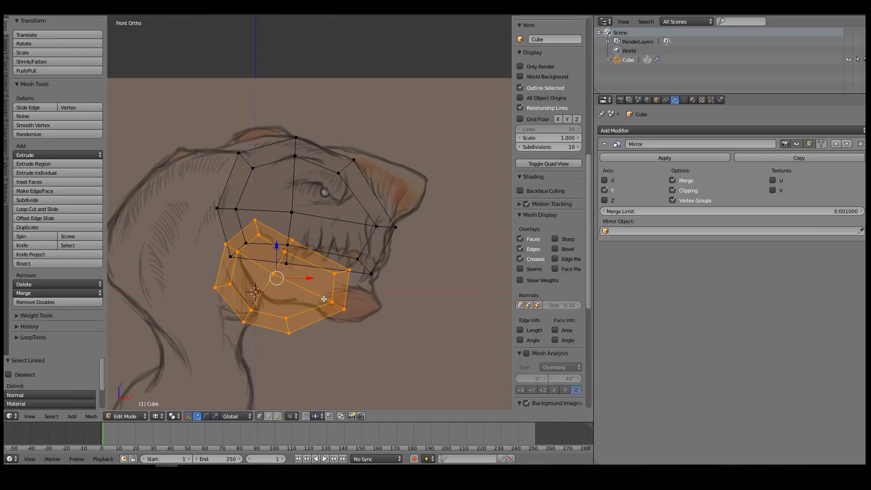
key(p)
click(291, 300)
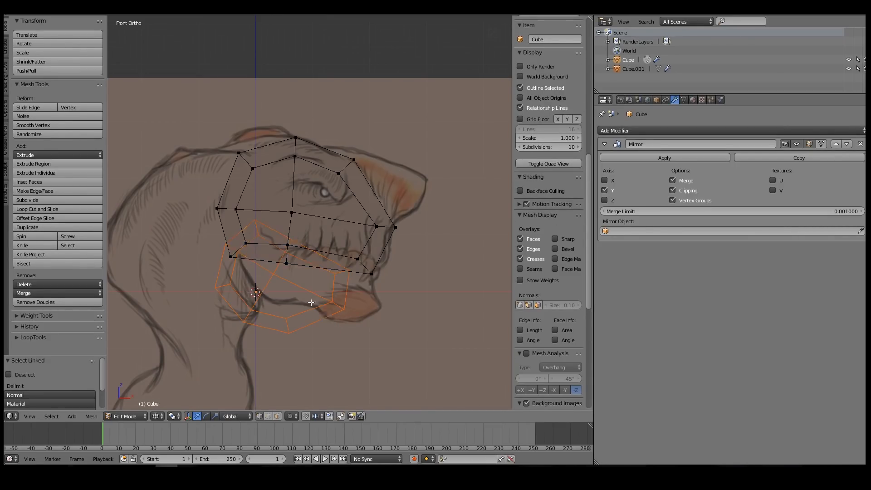
Edit the separated jaw object, scale its whole mesh down and raise it about 0.159 along Z
key(Tab)
right_click(329, 300)
key(Tab)
key(a)
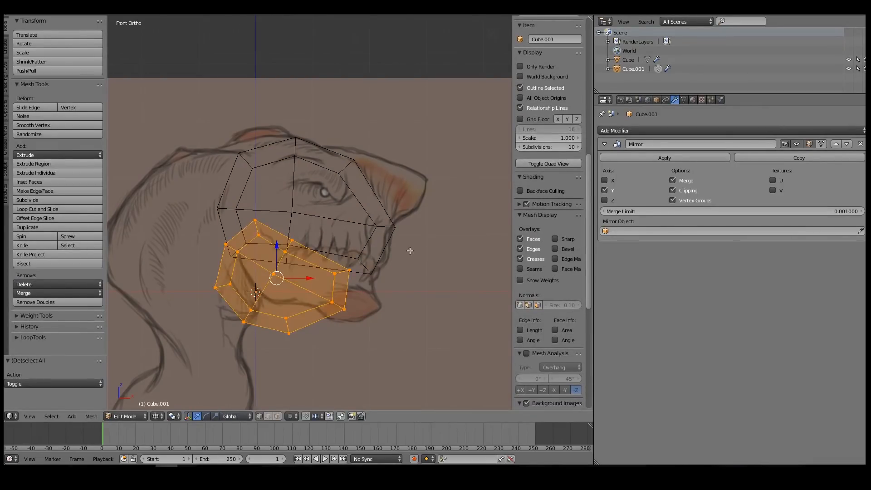
key(s)
click(373, 256)
key(g)
key(z)
click(372, 248)
Shift the jaw mesh about -0.10 along Y and recalculate its normals so they face outward
middle_drag(369, 264, 293, 270)
key(z)
drag(297, 261, 290, 261)
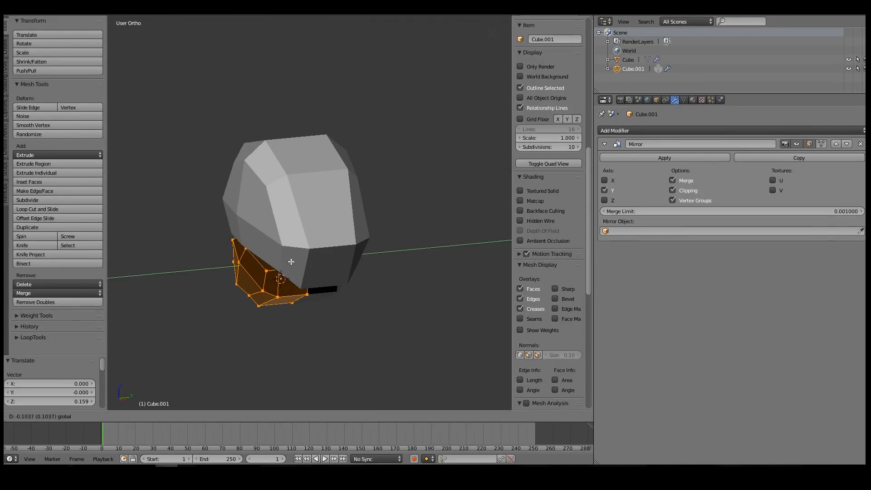
click(288, 262)
key(a)
key(a)
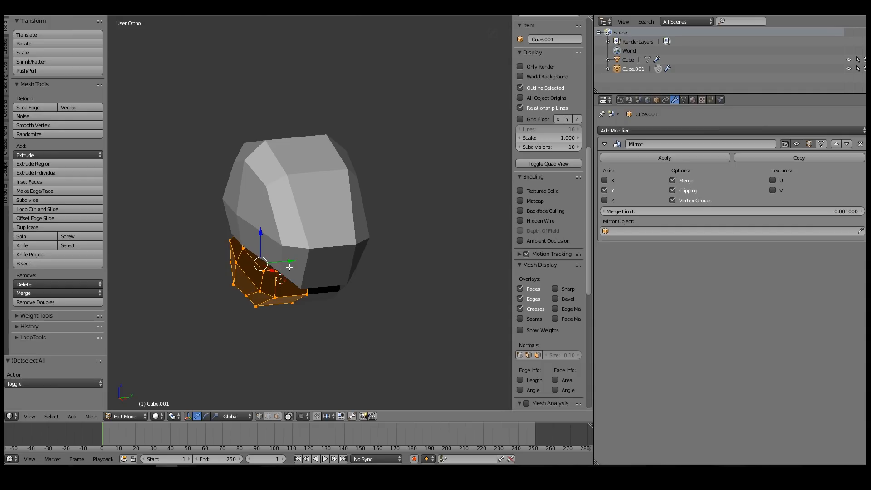
key(ctrl+n)
mouse_move(255, 281)
middle_down()
mouse_move(370, 280)
mouse_move(353, 266)
middle_up()
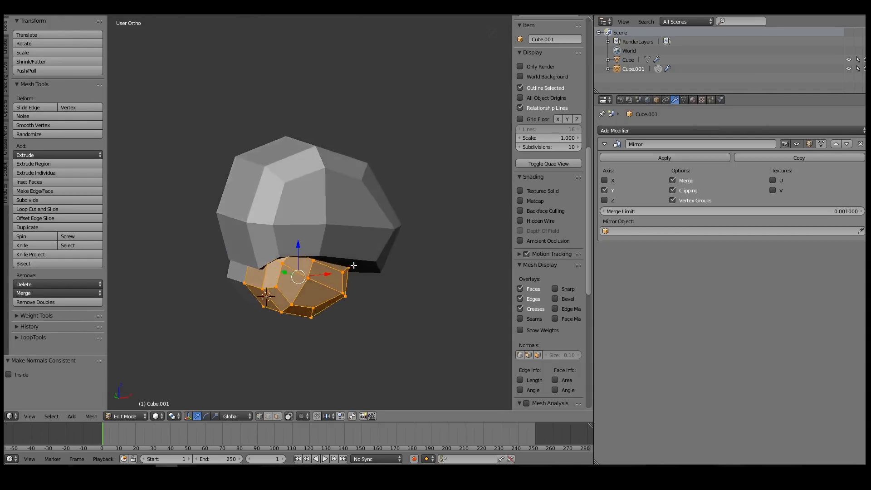
Move the jaw's front vertices about 0.730 in X and -0.155 in Z to the sketched chin, and scale them down slightly
key(KP_1)
key(z)
scroll(328, 280, up, 2)
key(a)
key(b)
drag(264, 278, 359, 366)
key(g)
click(399, 321)
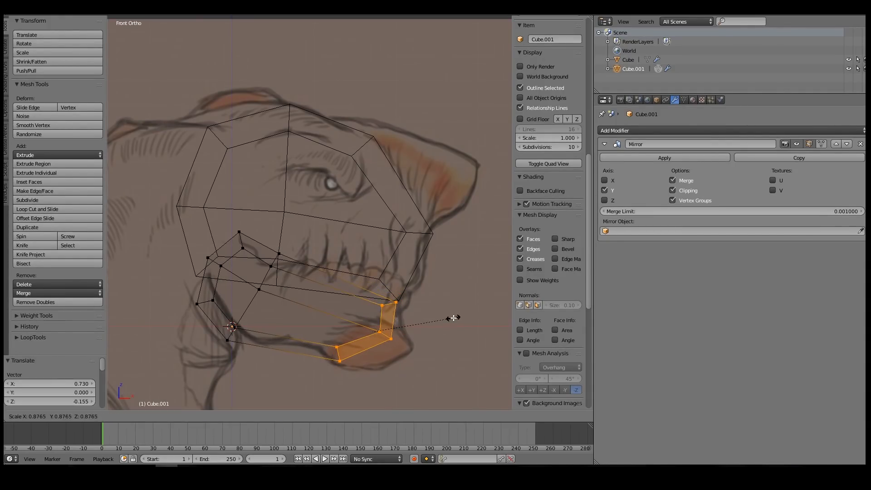
Add a loop cut across the middle of the jaw's long front section
key(a)
key(b)
right_click(331, 271)
key(ctrl+r)
double_click(330, 277)
Move the jaw's lower middle and lower rear vertices up to match the sketched jawline
key(a)
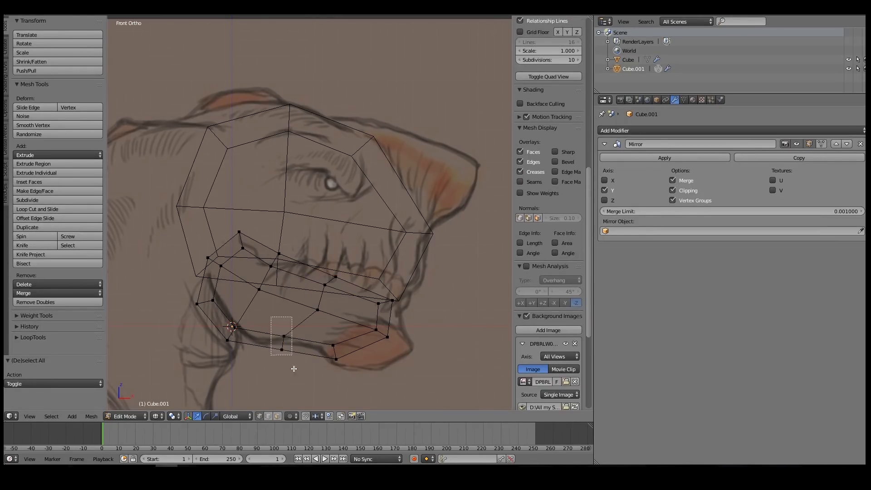
drag(293, 369, 298, 377)
key(g)
click(304, 356)
key(a)
key(b)
drag(207, 301, 248, 357)
key(g)
click(254, 353)
Raise the jaw's back vertices, and move its upper rear vertices about 0.022 in X and 0.066 in Z
key(a)
key(b)
drag(175, 278, 226, 314)
key(g)
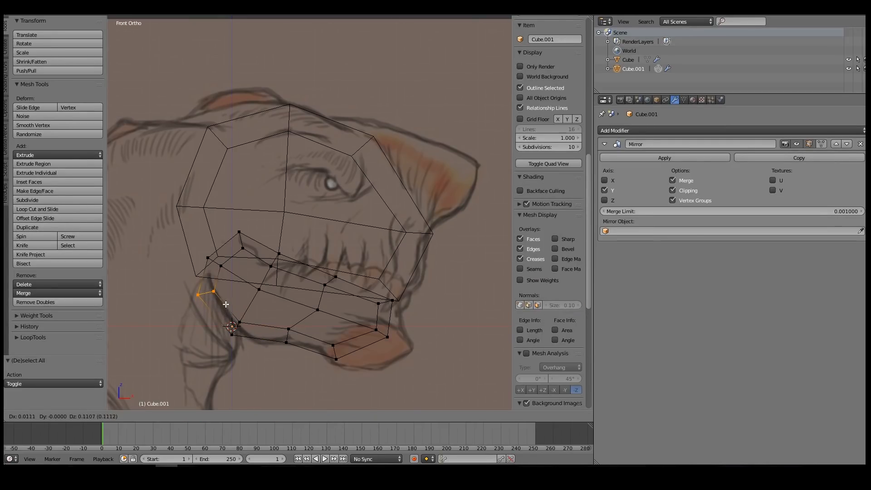
click(225, 304)
key(a)
key(b)
drag(173, 195, 257, 272)
key(g)
click(257, 266)
Narrow the front of the jaw by moving its outer front vertices along Y toward the centre
shift+middle_drag(332, 293, 336, 267)
mouse_move(336, 267)
middle_down()
mouse_move(303, 303)
mouse_move(268, 311)
middle_up()
key(z)
key(z)
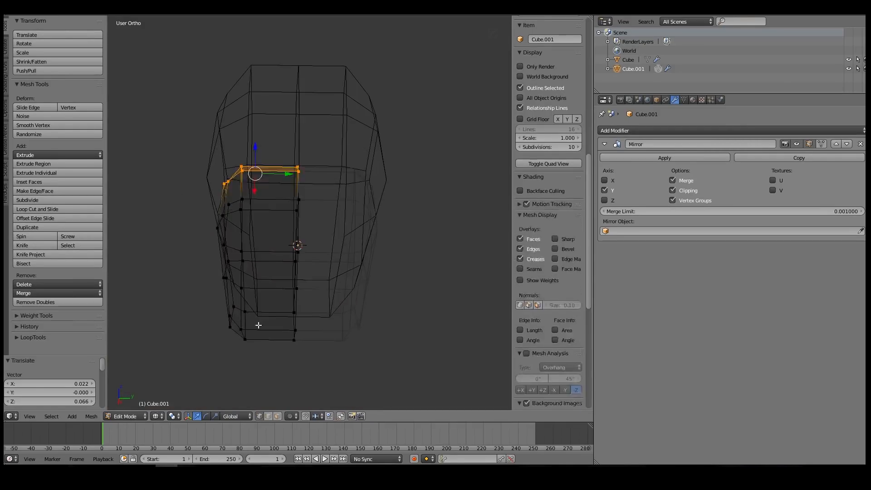
key(a)
key(b)
drag(210, 301, 269, 379)
key(z)
drag(268, 322, 278, 327)
key(Tab)
scroll(218, 286, down, 5)
mouse_move(217, 285)
middle_down()
mouse_move(325, 262)
mouse_move(216, 256)
middle_up()
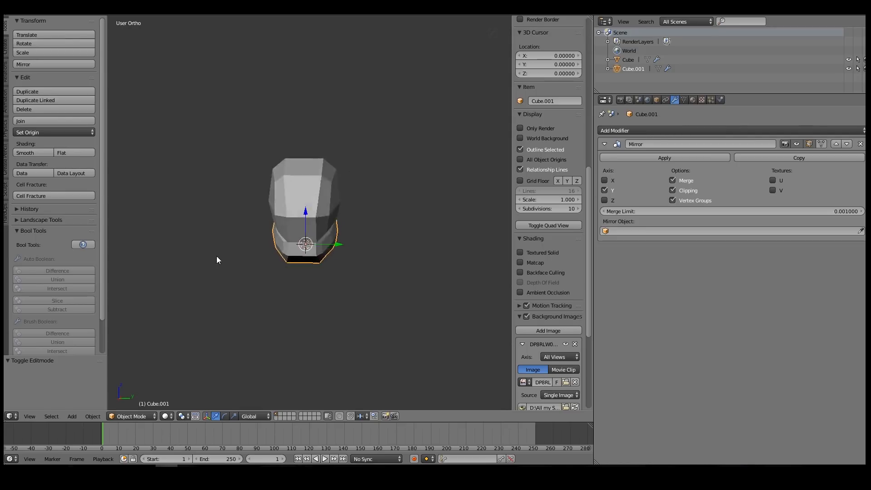
scroll(282, 251, up, 4)
Move the jaw's outer front vertices about 0.055 in X and -0.022 in Z in the front view
key(KP_1)
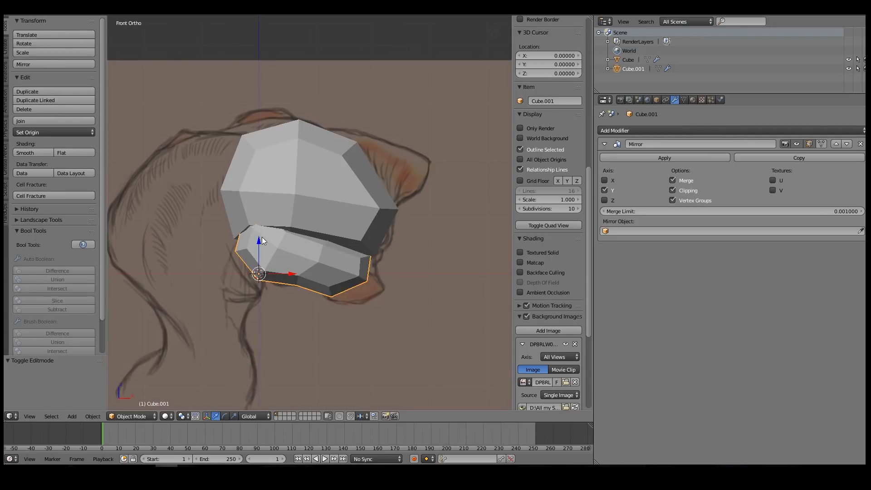
key(Tab)
key(z)
key(g)
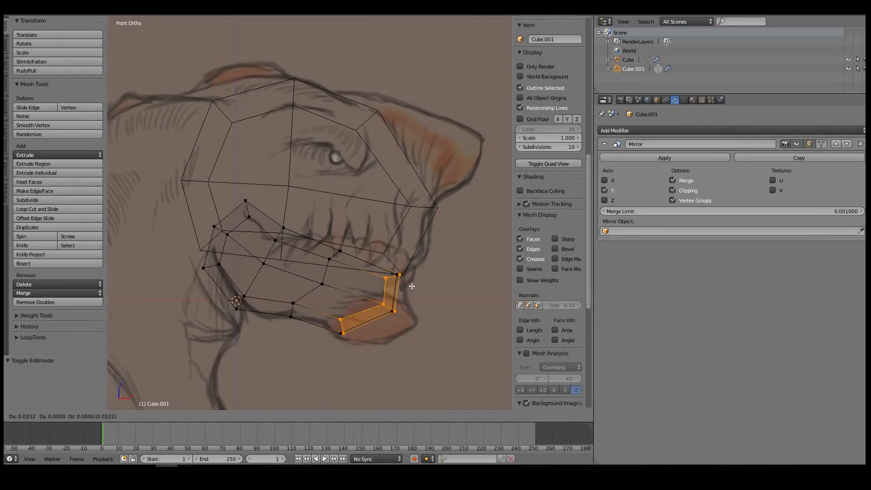
click(414, 288)
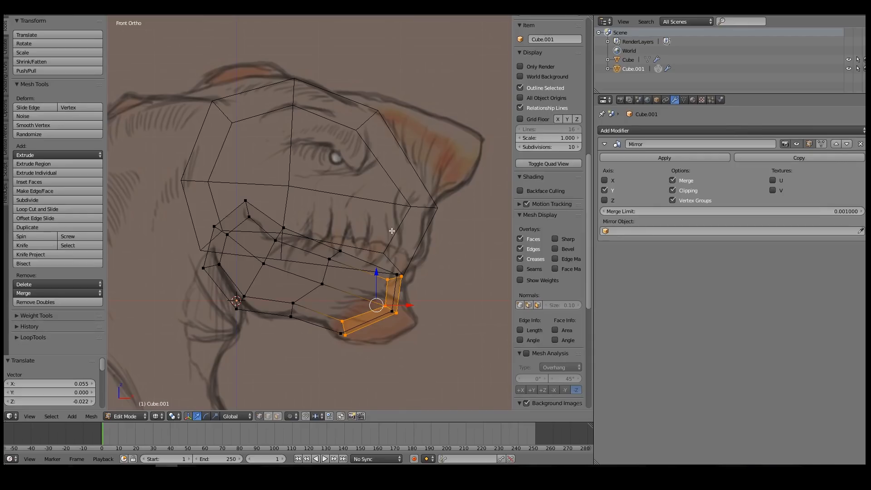
key(a)
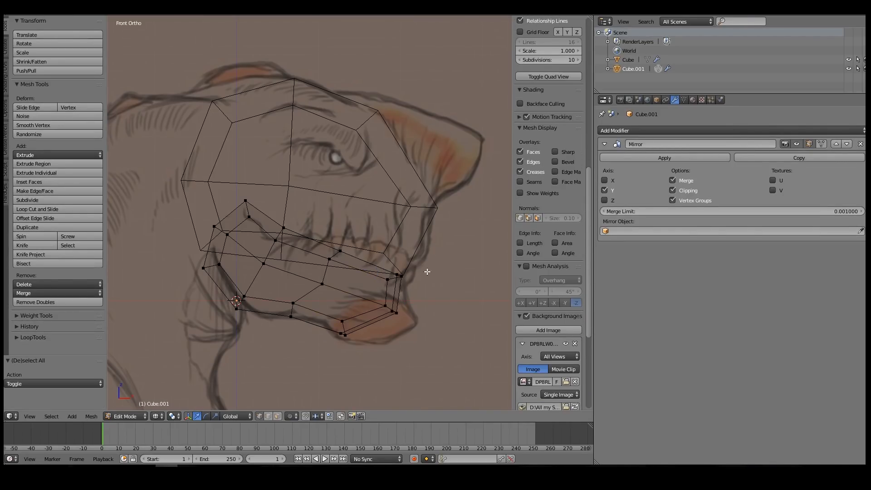
Slide the jaw's front side edge by a factor of about -0.302 and its upper front corner vertex by about 0.271
middle_drag(409, 288, 380, 294)
key(z)
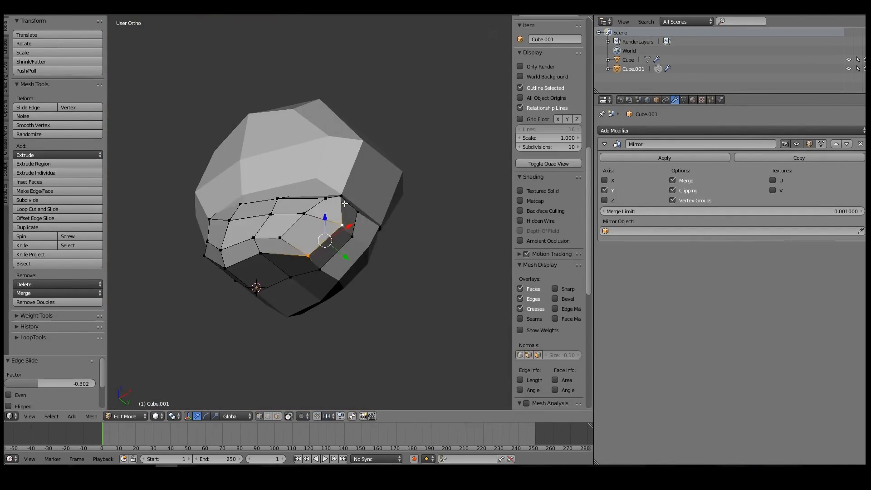
key(a)
right_click(342, 196)
key(g)
key(g)
click(356, 181)
middle_drag(357, 180, 351, 189)
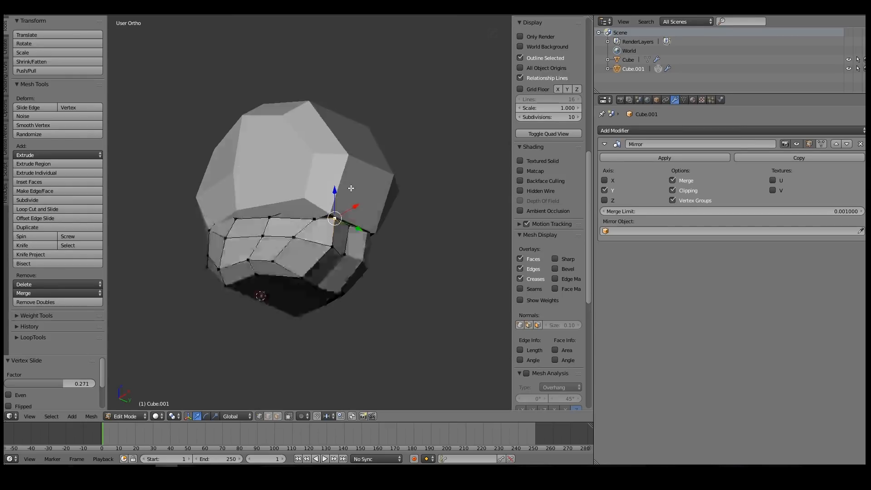
Edit the head object and narrow its snout by moving the outer front vertices about 0.120 along Y toward the centre
key(z)
key(Tab)
right_click(335, 219)
key(z)
middle_drag(360, 220, 293, 230)
key(Tab)
right_click(272, 221)
shift+right_click(246, 219)
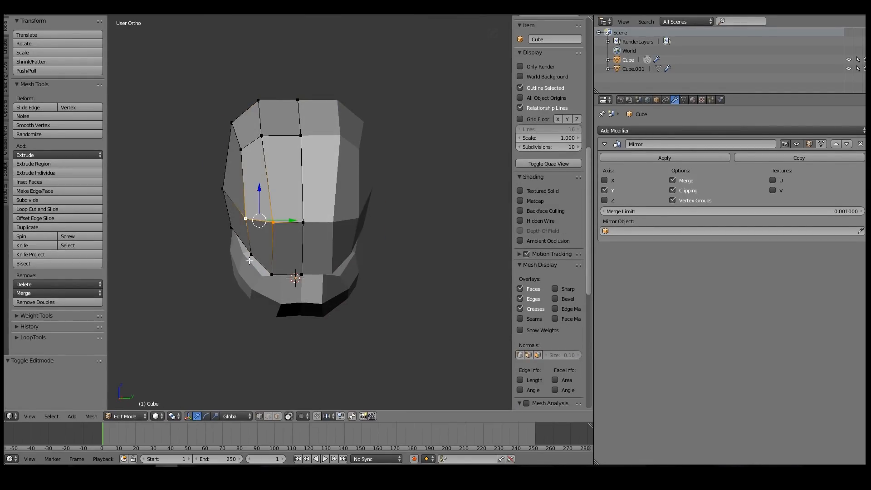
drag(290, 245, 296, 244)
scroll(250, 222, down, 1)
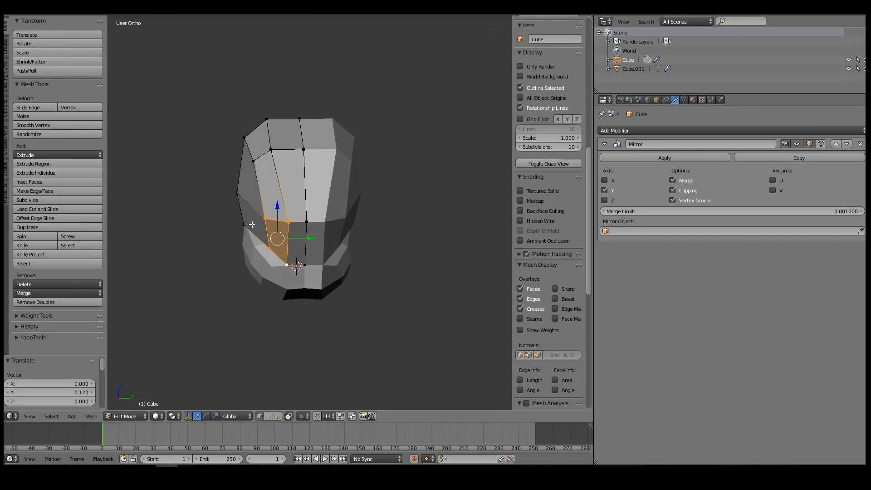
Scale, shift and rotate the jaw's selected front side vertices to refine the chin, and return to the front view
middle_drag(251, 223, 247, 217)
scroll(247, 227, up, 2)
key(Tab)
right_click(253, 287)
key(Tab)
middle_drag(252, 287, 354, 288)
shift+right_click(229, 307)
key(s)
click(278, 289)
drag(262, 289, 270, 289)
key(r)
click(337, 272)
key(Tab)
middle_drag(223, 260, 353, 245)
key(KP_1)
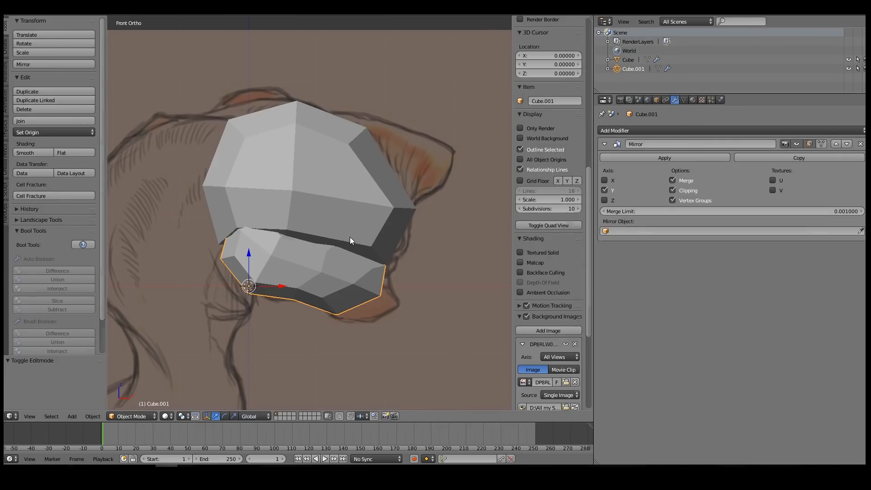
Move the jaw's rear group of vertices back toward the sketched jaw hinge
key(Tab)
key(z)
key(a)
shift+middle_drag(249, 268, 313, 261)
key(a)
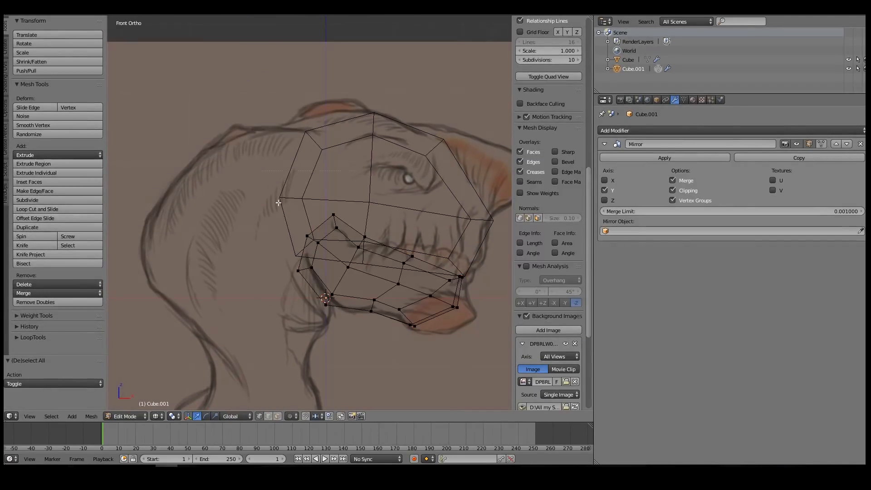
drag(344, 285, 344, 284)
key(g)
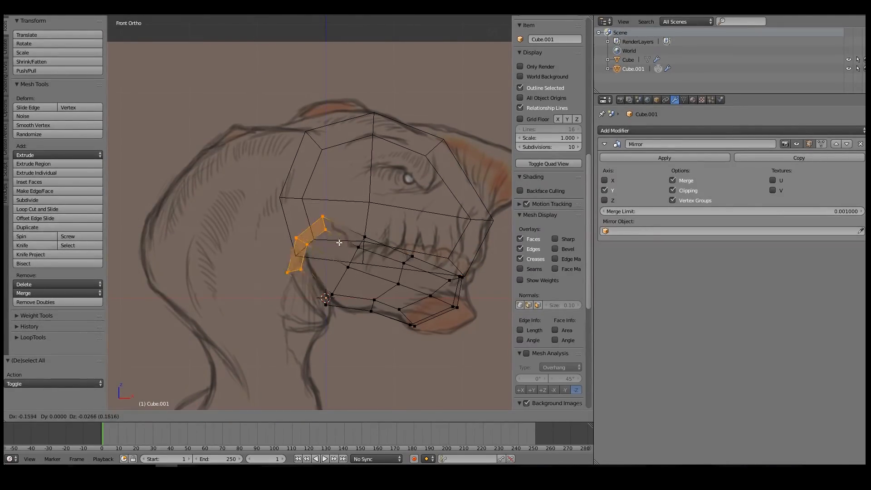
click(343, 237)
Move the jaw's lower back vertices slightly up in the front view, and leave mesh editing with both objects deselected
key(a)
key(b)
drag(254, 241, 312, 289)
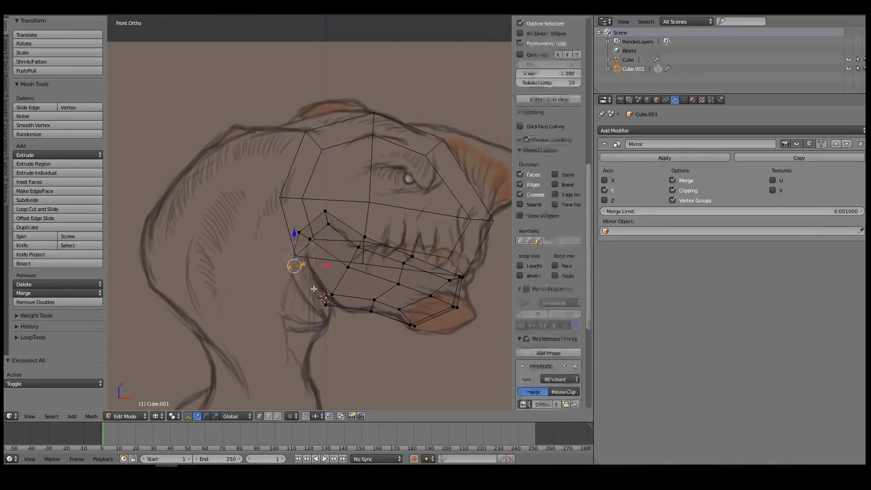
key(g)
click(313, 283)
shift+middle_drag(325, 275, 347, 262)
key(Tab)
scroll(352, 186, down, 3)
key(z)
scroll(359, 232, up, 3)
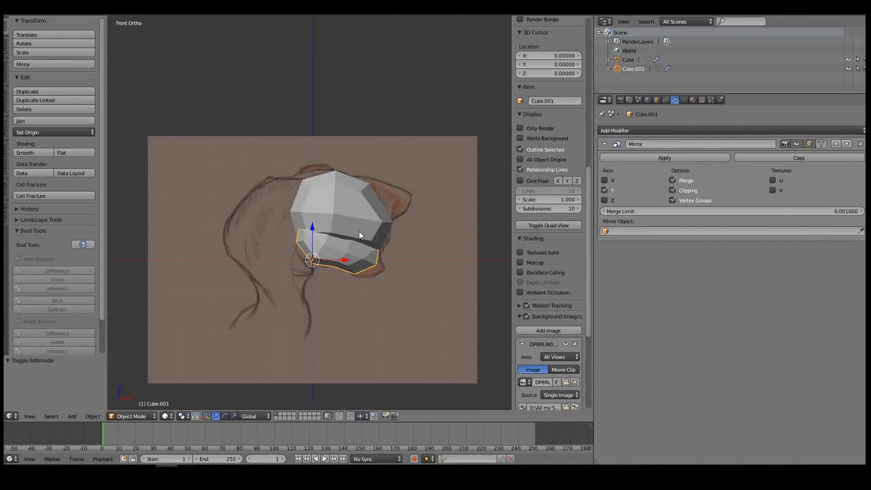
key(a)
mouse_move(403, 222)
middle_down()
mouse_move(321, 237)
mouse_move(230, 237)
mouse_move(422, 241)
middle_up()
key(KP_1)
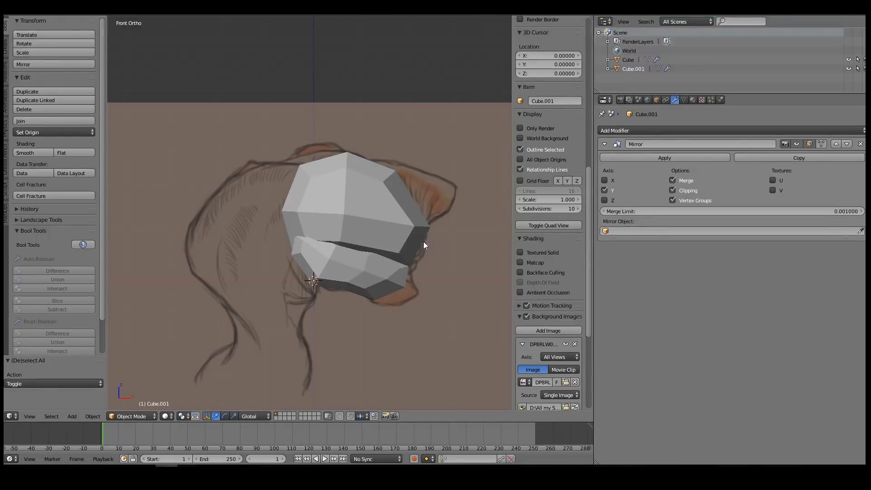
Add a level 1 Subdivision Surface modifier to both the head and the jaw, and deselect them
right_click(350, 224)
key(ctrl+1)
right_click(356, 270)
key(ctrl+1)
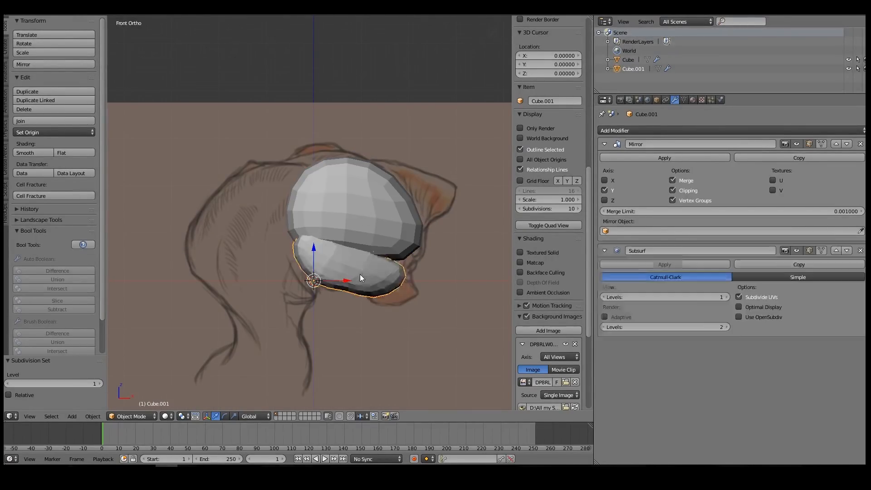
key(KP_6)
key(a)
key(KP_6)
key(KP_6)
key(KP_4)
key(KP_4)
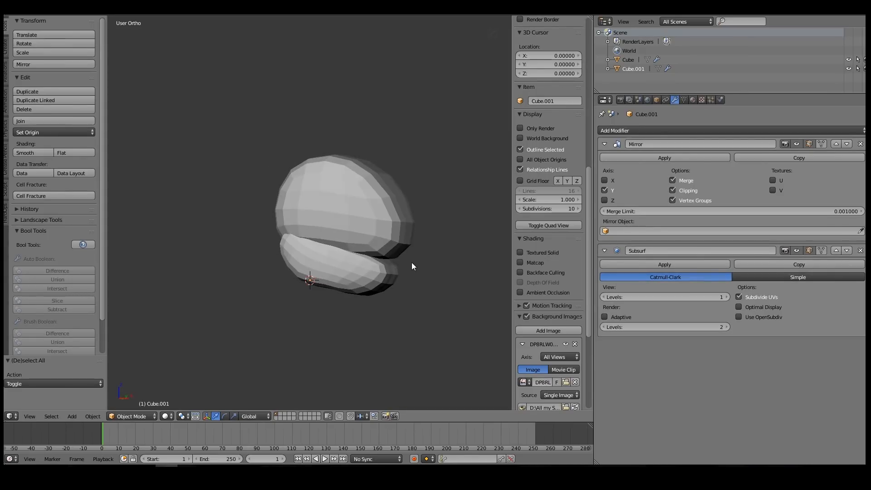
In the wireframe front view, start editing the head mesh and move its back top vertices toward the sketched skull outline
key(KP_1)
key(z)
right_click(396, 206)
scroll(345, 220, up, 1)
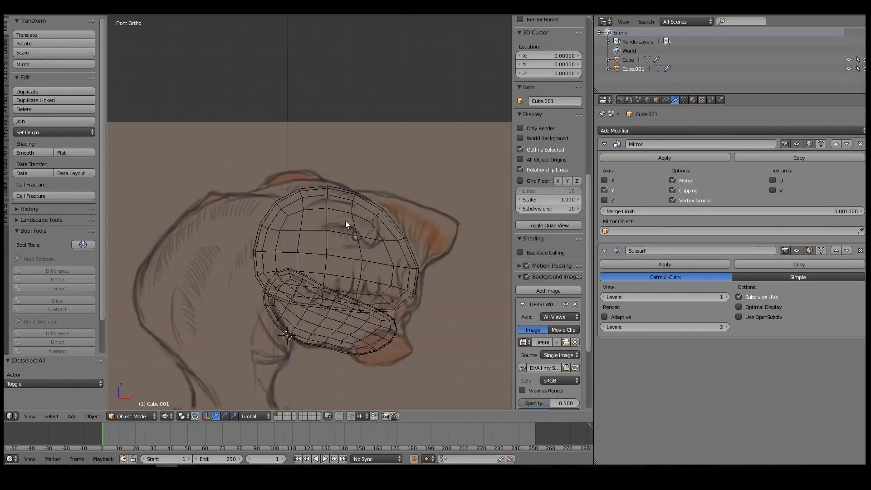
key(Tab)
key(a)
right_click(284, 212)
key(g)
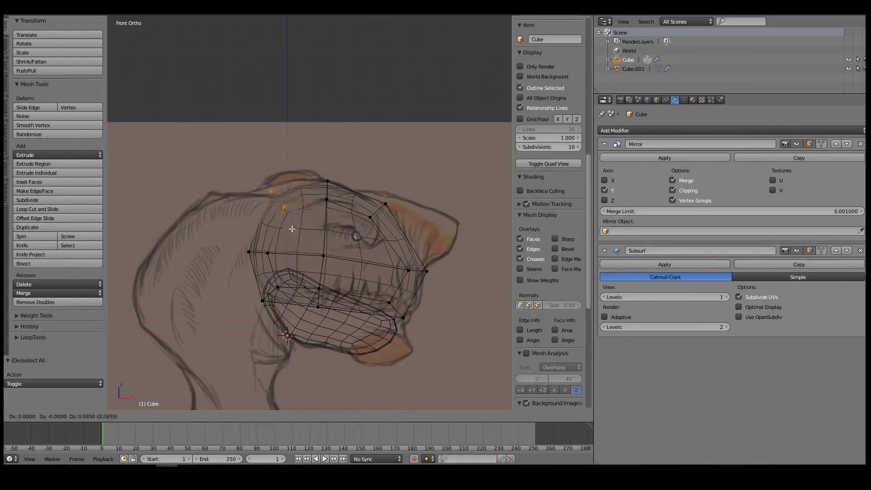
click(288, 225)
Move the head's top middle vertices by 0.032 in X and 0.112 in Z, and leave mesh editing
right_click(327, 200)
key(g)
key(Return)
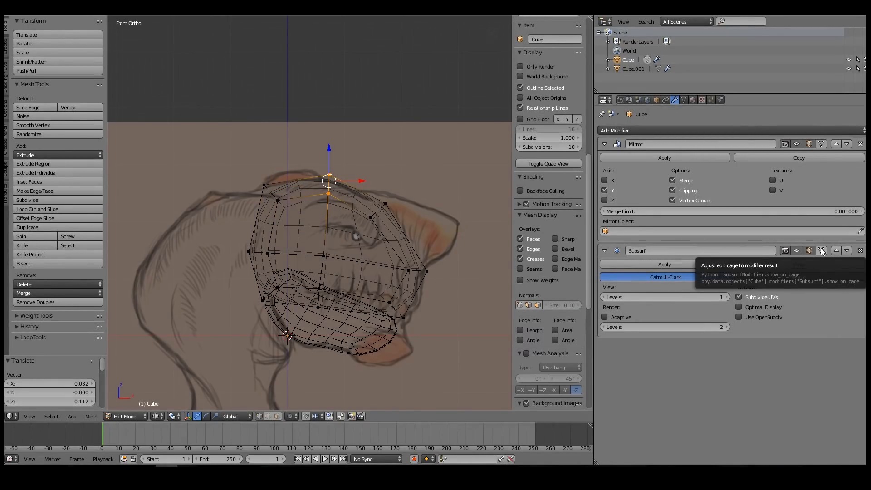
key(Tab)
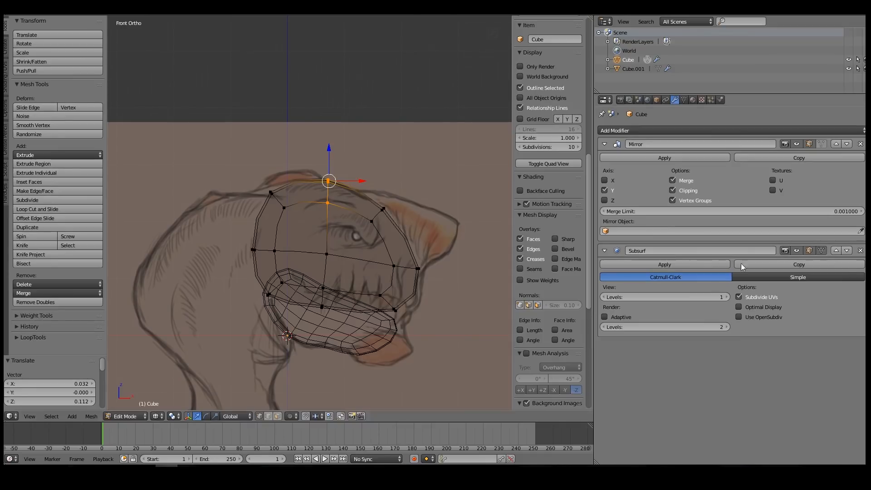
Fit the jaw's edit cage to its subdivided result and shift the jaw's front vertices slightly toward the sketched chin
right_click(327, 343)
key(Tab)
click(822, 250)
key(a)
shift+middle_drag(354, 308, 355, 273)
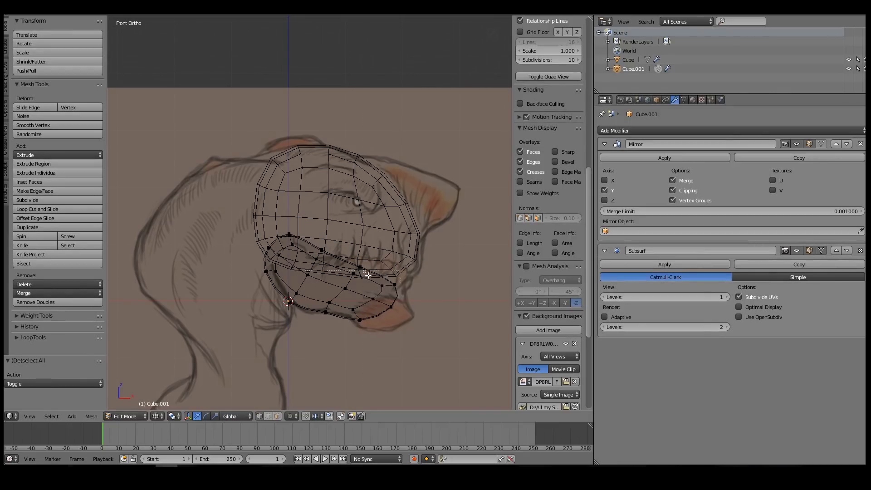
drag(363, 270, 420, 325)
key(g)
click(389, 274)
key(Tab)
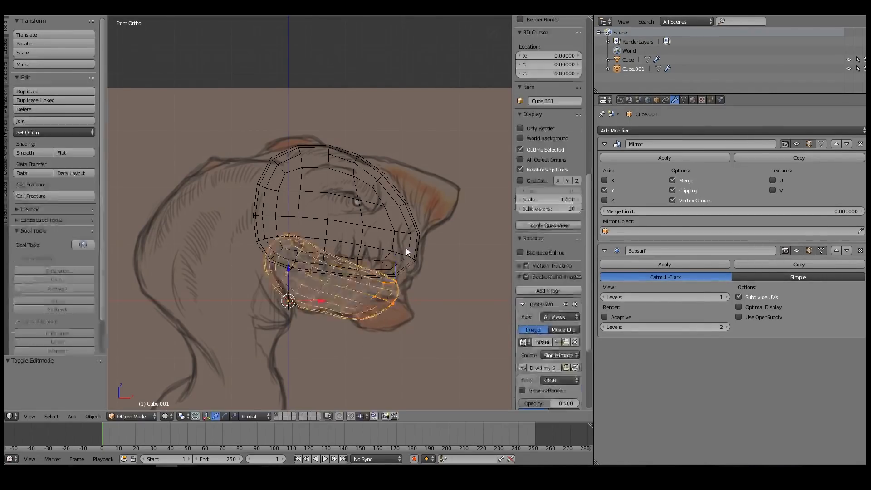
Add a horizontal loop cut around the lower part of the head and move the lower front vertices toward the sketched muzzle
right_click(406, 255)
key(Tab)
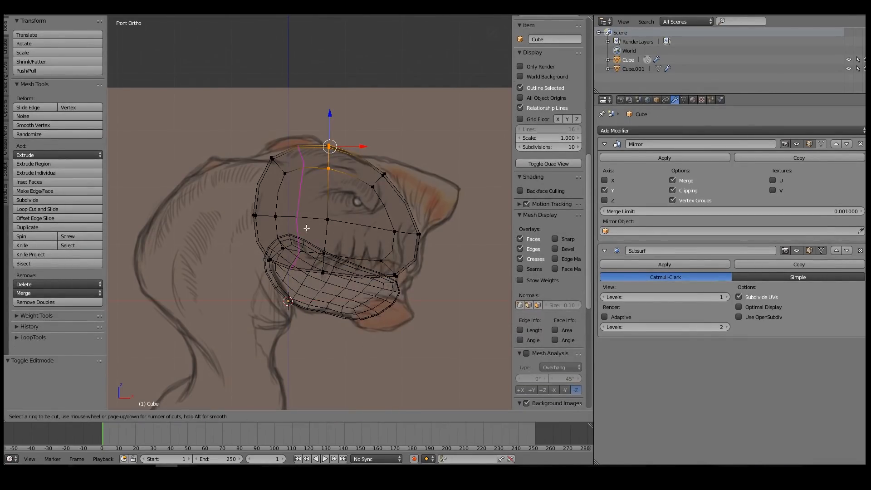
click(329, 231)
click(329, 234)
key(a)
key(b)
drag(379, 243, 429, 267)
key(g)
click(438, 239)
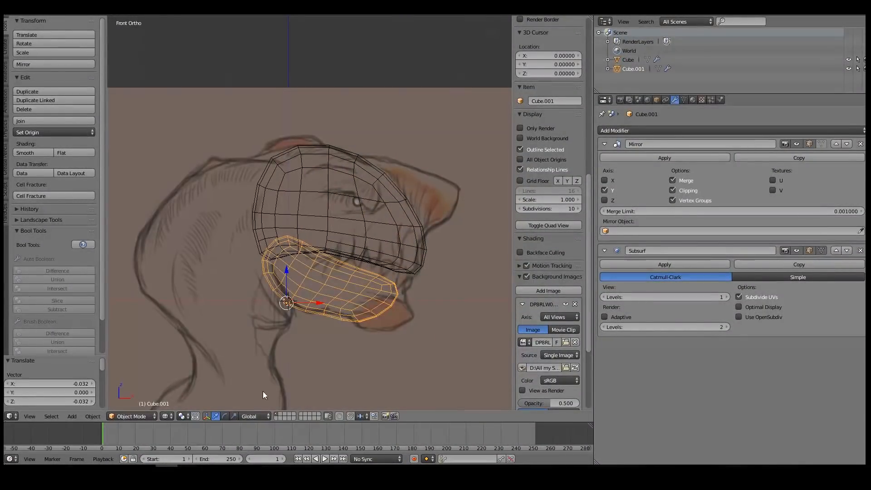
Add a cube with Y Mirror and level 1 Subsurf, place it behind the head, and show its edit cage on the subdivided result
right_click(314, 193)
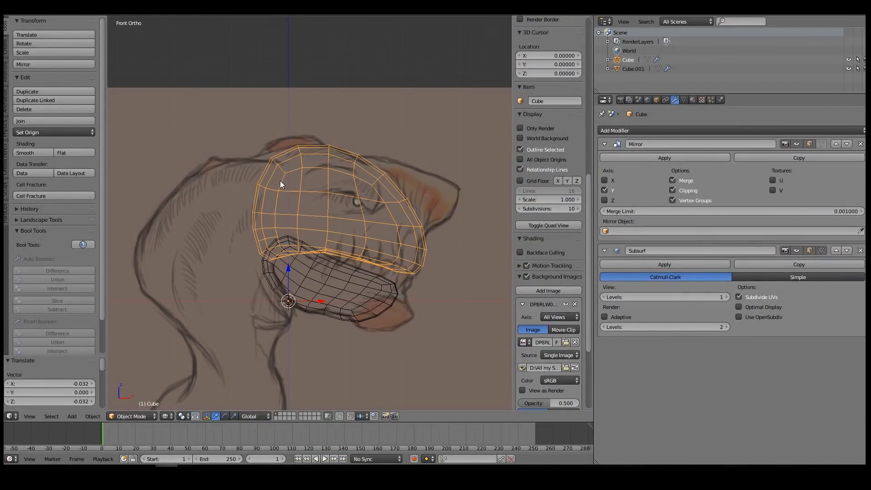
key(shift+a)
mouse_move(233, 186)
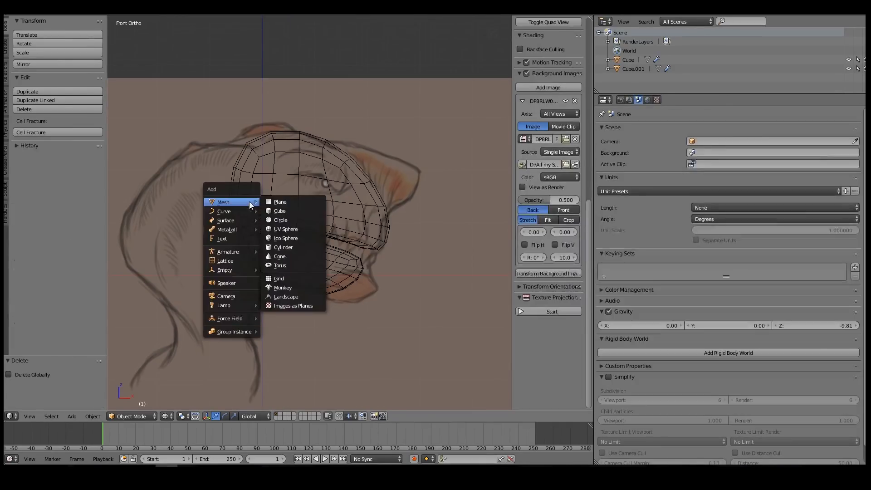
click(279, 209)
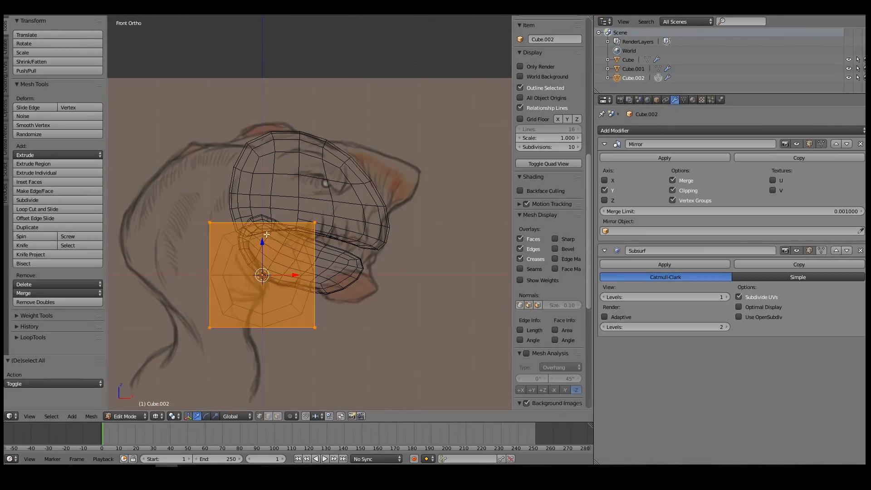
shift+middle_drag(267, 234, 342, 225)
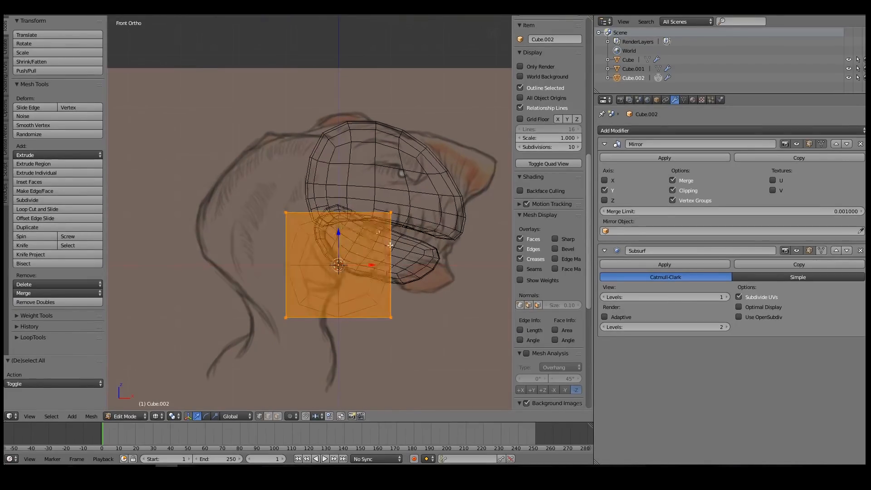
key(g)
click(299, 160)
click(823, 252)
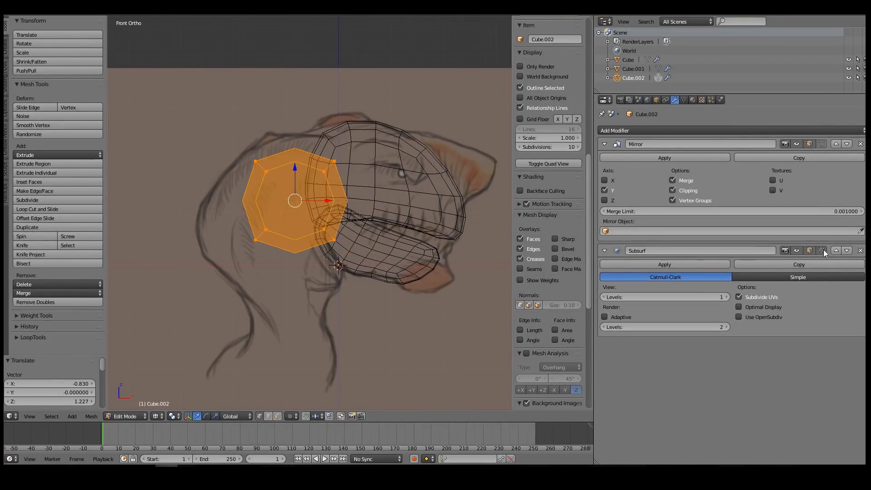
Move the new cube's rear vertices to slant its back side along the sketched nape, and switch off the modifier-adjusted edit cage
key(g)
click(381, 149)
key(a)
key(b)
drag(233, 122, 285, 244)
key(g)
click(307, 209)
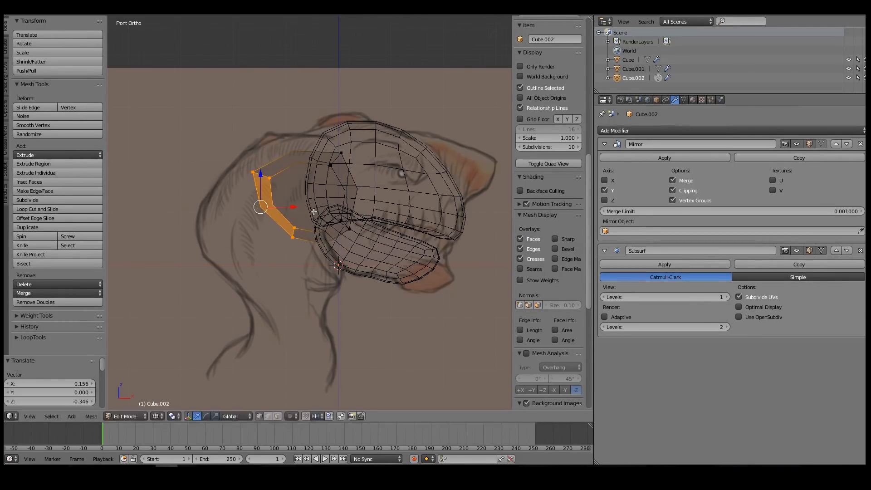
click(822, 251)
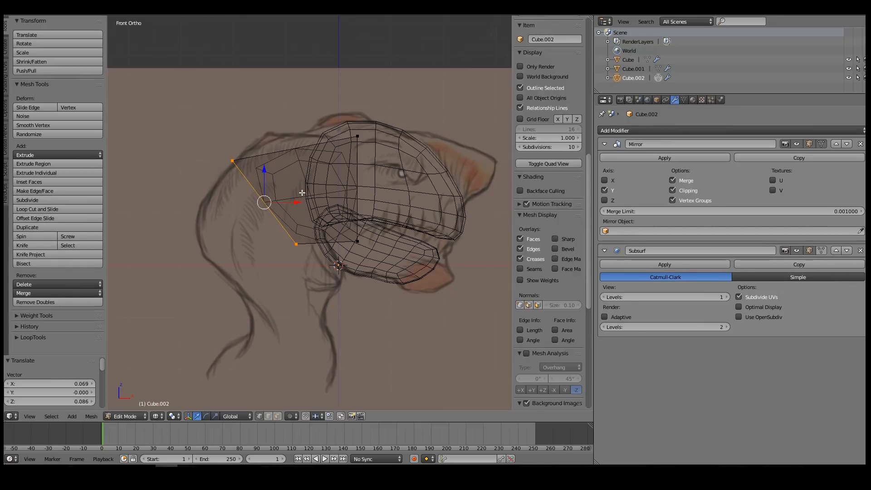
Move the neck mesh's top front vertex to the crown and its lower rear vertex down to the sketched throat
right_click(357, 137)
key(g)
click(387, 149)
key(a)
right_click(297, 245)
key(g)
click(371, 324)
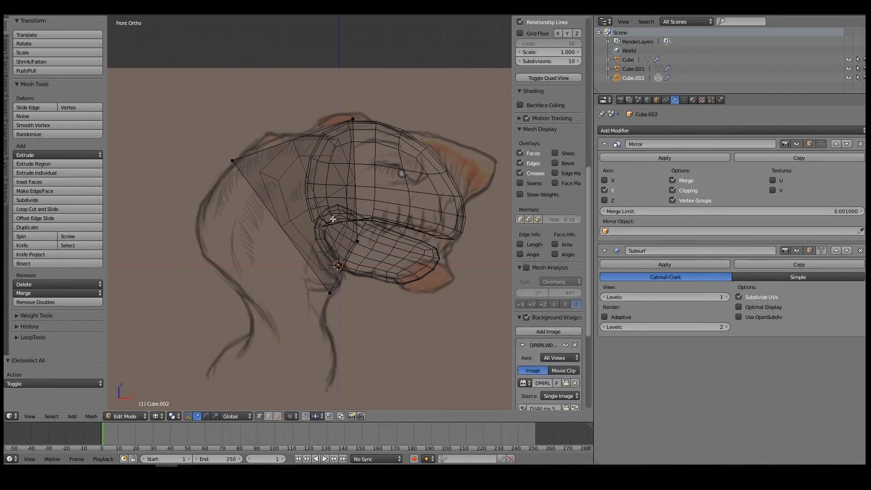
Pull the neck mesh's lower corner vertices inward along Y in the solid shaded view
middle_drag(361, 243, 290, 255)
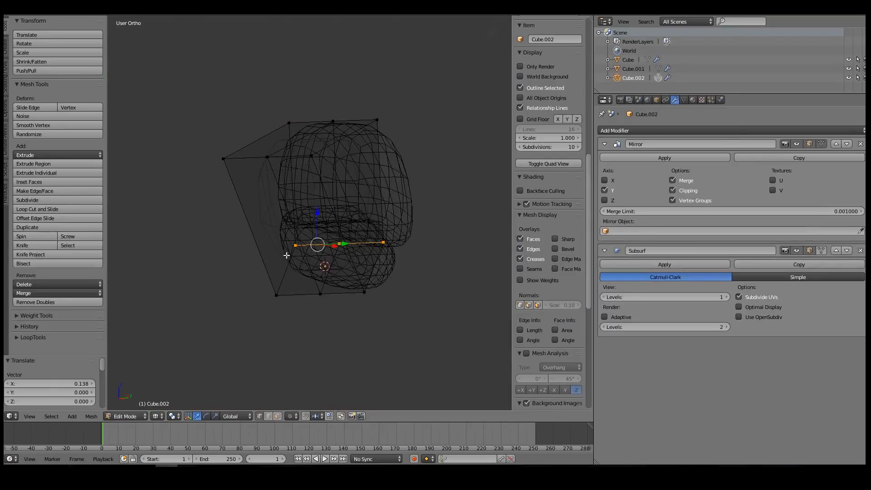
key(z)
key(g)
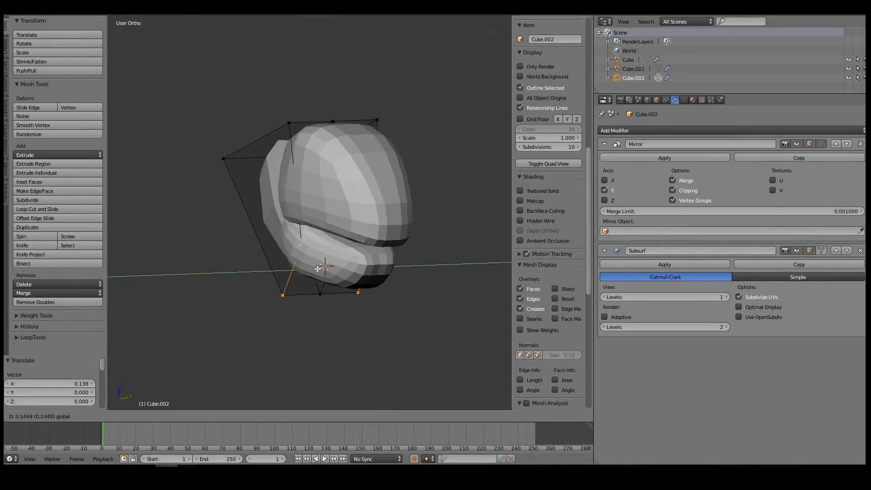
Add a horizontal loop cut around the middle of the neck mesh and reposition its side vertices along Y
middle_drag(234, 226, 330, 199)
key(ctrl+r)
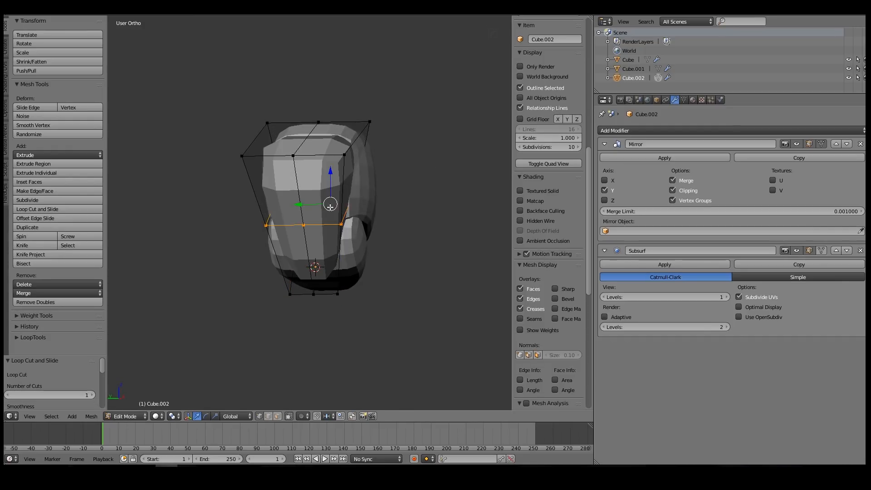
click(336, 199)
key(z)
key(z)
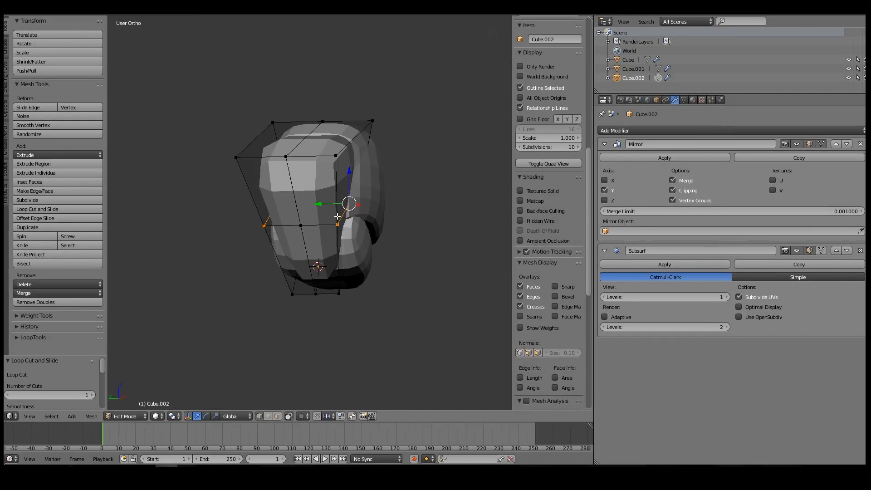
key(g)
key(y)
click(342, 204)
Move the neck mesh's two upper side corners inward by 0.398 along Y
right_click(338, 153)
shift+right_click(369, 124)
drag(326, 140, 305, 140)
middle_drag(330, 178, 345, 154)
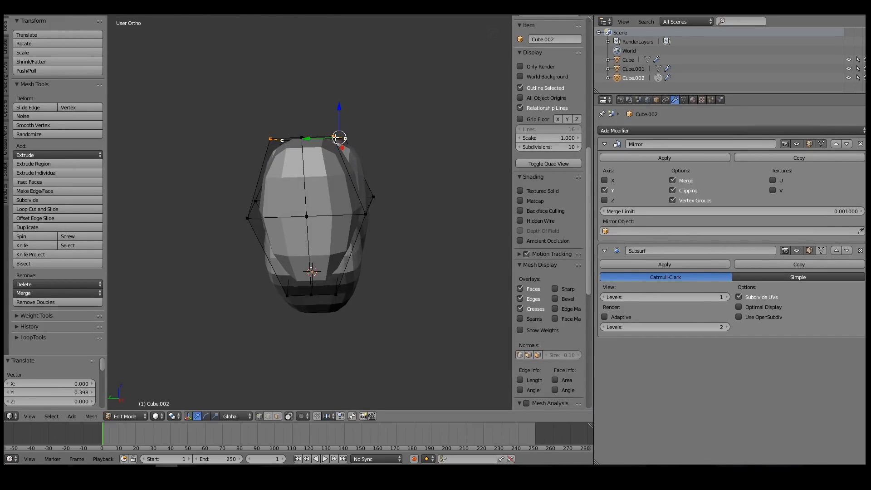
Select the neck mesh's lower side vertices and adjust their width along Y
right_click(336, 292)
middle_drag(337, 292, 326, 289)
key(z)
shift+right_click(348, 258)
key(z)
drag(321, 275, 317, 274)
middle_drag(379, 187, 365, 225)
drag(313, 209, 318, 209)
Leave mesh editing and examine how the neck piece fits the head and jaw from several angles
key(KP_1)
scroll(334, 192, up, 3)
key(Tab)
scroll(333, 188, down, 3)
middle_drag(333, 188, 262, 214)
middle_drag(266, 246, 300, 133)
middle_drag(312, 176, 276, 195)
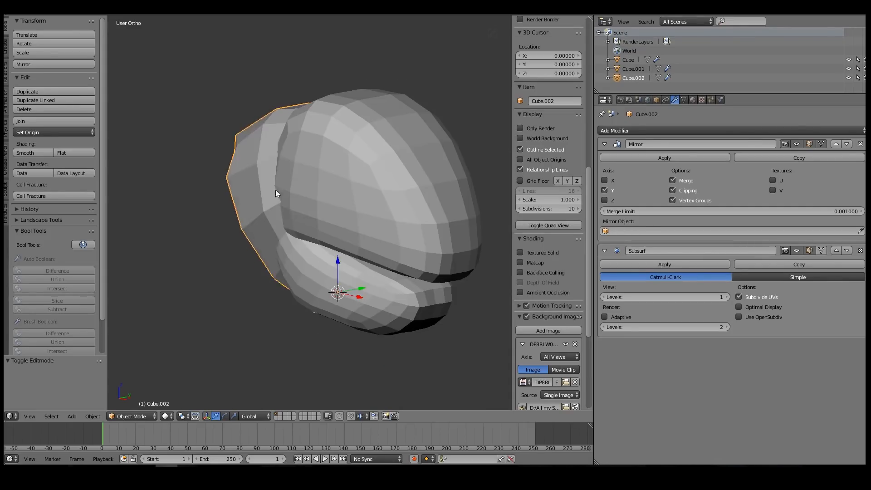
Widen the neck's rear middle side vertex by 0.276 along Y and pull the front middle side vertex inward by 0.144
key(Tab)
middle_drag(353, 259, 388, 240)
right_click(396, 241)
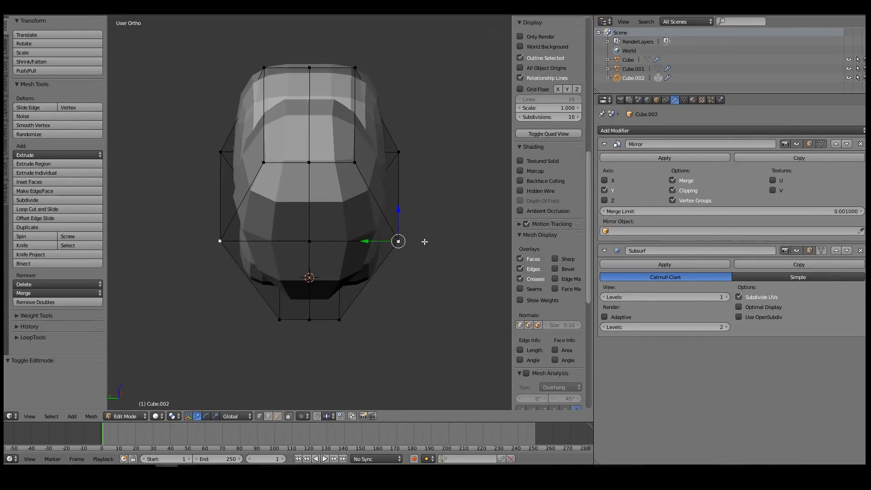
drag(366, 242, 387, 247)
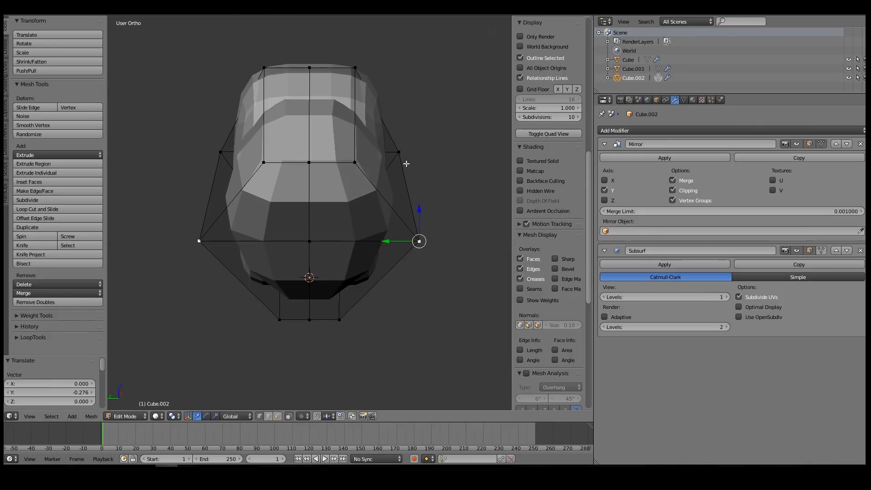
mouse_move(398, 152)
mouse_down()
mouse_move(364, 145)
mouse_move(389, 150)
mouse_up()
middle_drag(389, 150, 290, 191)
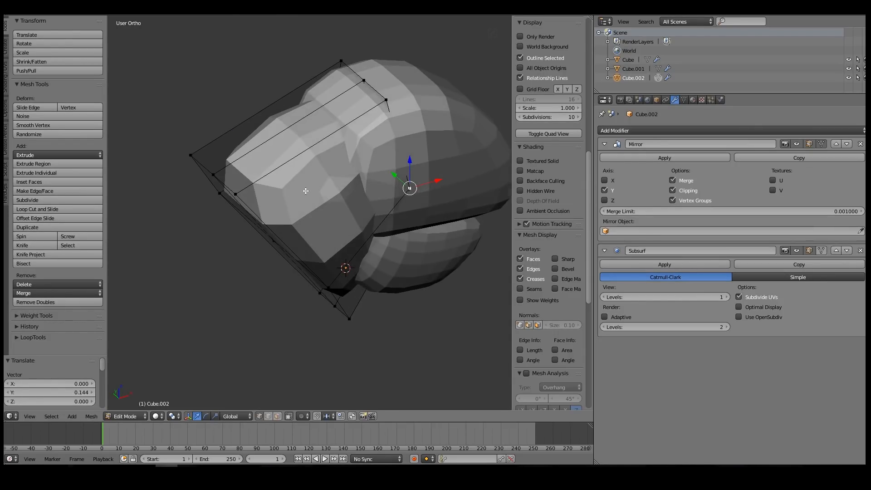
Select the neck's slanted rear row of vertices in the wireframe front view, and rotate and move it to fit the sketch
mouse_move(274, 236)
middle_down()
mouse_move(298, 195)
mouse_move(311, 206)
middle_up()
key(a)
key(z)
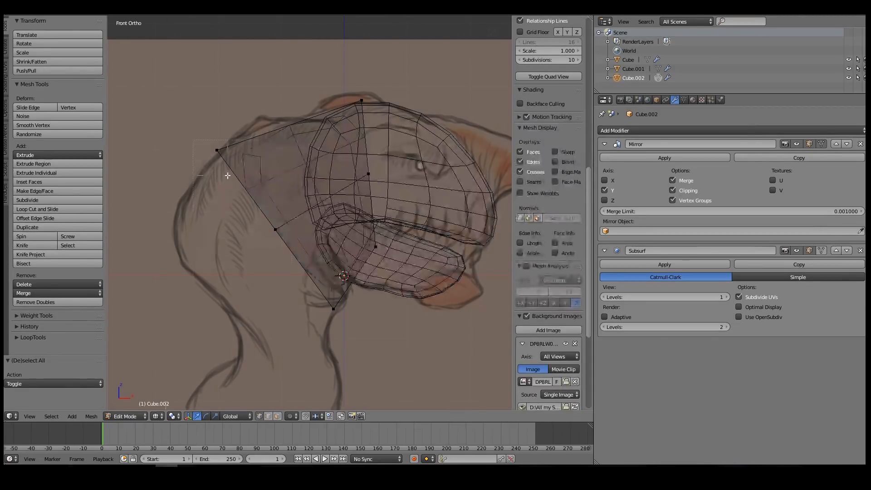
drag(192, 138, 296, 297)
key(b)
drag(286, 262, 309, 281)
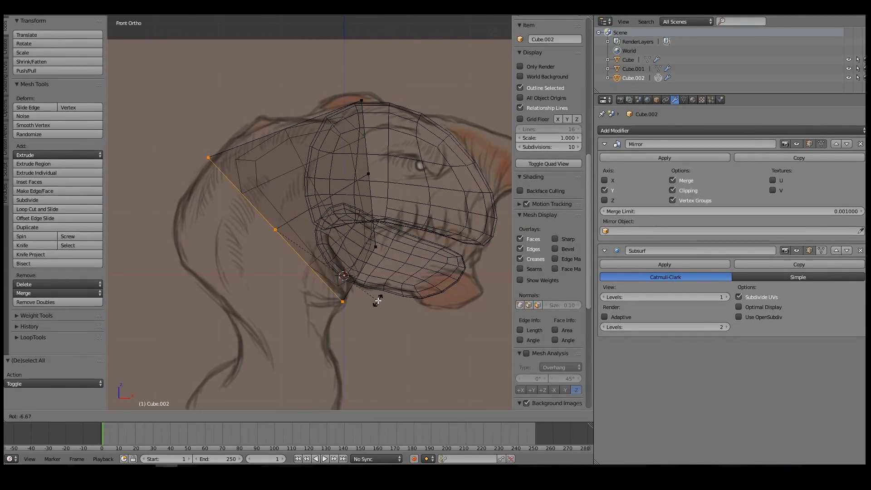
click(378, 301)
key(g)
click(376, 292)
Extrude the rear row down into the sketched neck, rotate and scale it, and adjust its front throat vertex
key(e)
click(358, 349)
key(r)
click(364, 286)
key(s)
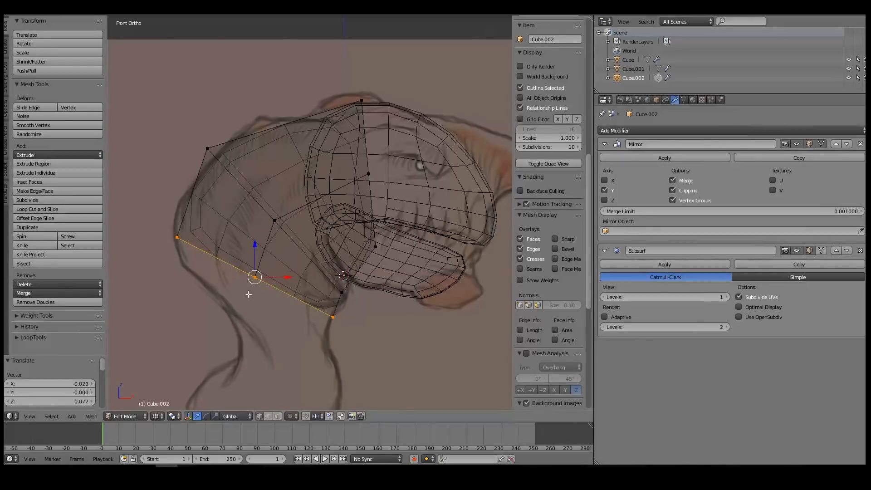
right_drag(332, 318, 339, 310)
Extrude the neck's lowest row toward the narrow part of the sketched neck, scale it, and undo the last adjustments
key(a)
key(c)
drag(175, 250, 314, 318)
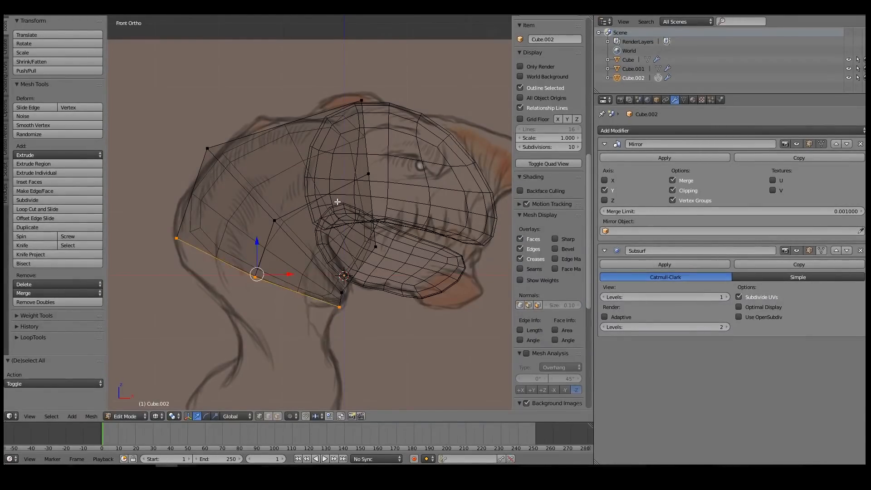
key(e)
click(417, 261)
key(s)
click(389, 270)
key(ctrl+z)
key(ctrl+z)
key(ctrl+z)
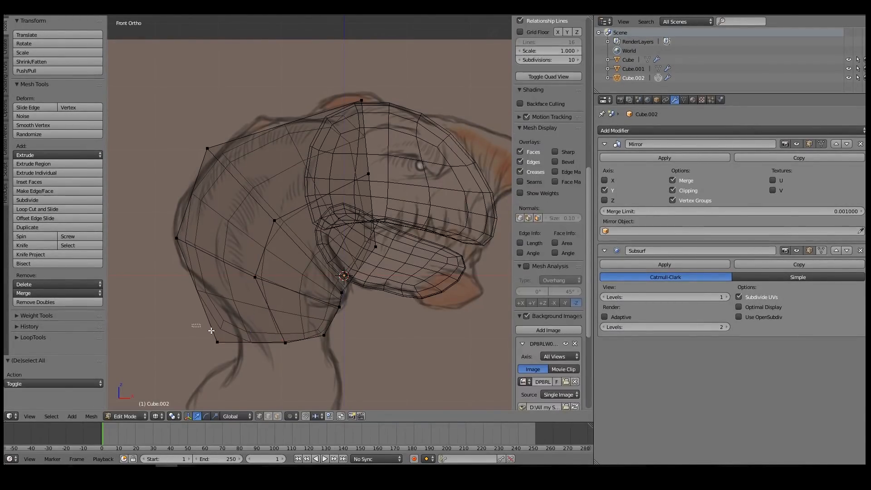
Extrude another section from the neck's lowest row, rotate it, and scale it by 1.351 to the sketched width
shift+middle_drag(206, 323, 241, 268)
key(c)
drag(274, 283, 358, 281)
key(e)
key(r)
key(s)
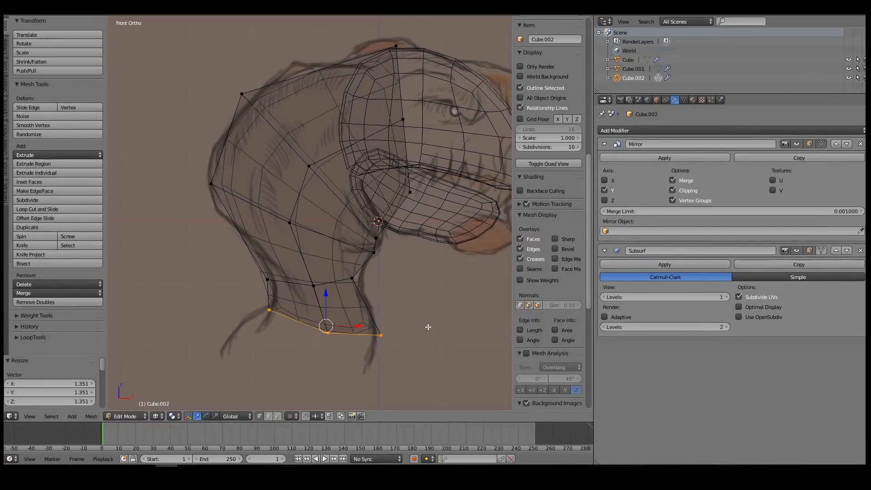
Extrude the neck's bottom row toward the sketched shoulders, and move and rotate its vertices to follow the flare
key(e)
key(a)
key(c)
drag(259, 355, 318, 378)
key(g)
click(314, 332)
key(r)
click(313, 319)
click(306, 313)
Move the middle vertex of the neck's bottom row into line between the rear and front vertices
right_click(278, 358)
key(g)
click(317, 378)
Extrude the neck's bottom row further down to form the base, and nudge a front throat vertex
key(a)
drag(267, 373, 267, 373)
drag(273, 359, 369, 392)
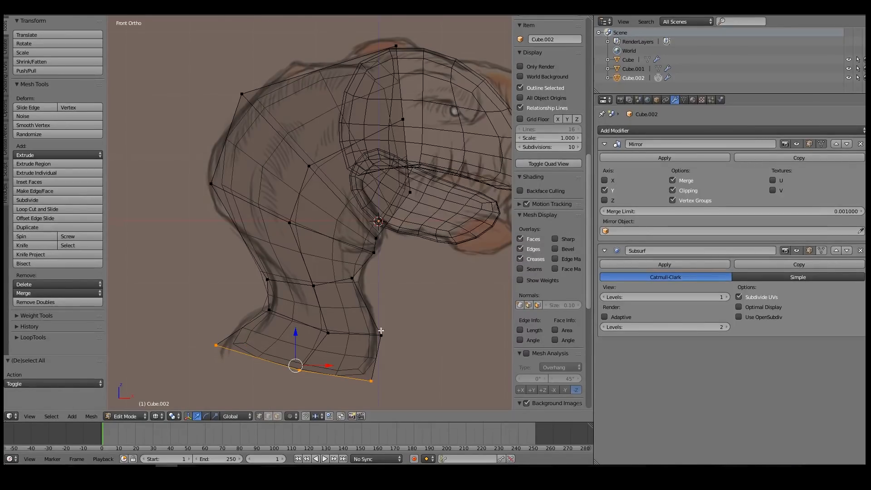
key(e)
click(371, 368)
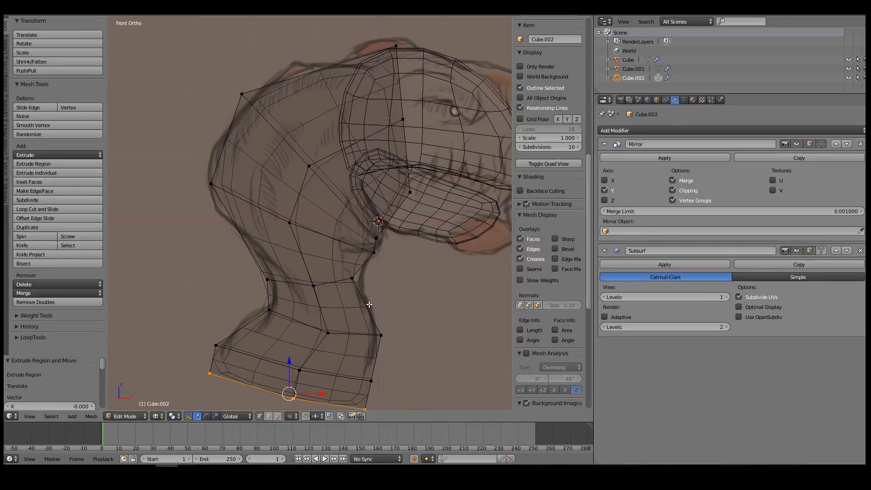
click(371, 268)
key(g)
click(369, 269)
View the wireframe model head-on, select the lower neck's outermost side vertices, and move them inward along Y
scroll(370, 254, down, 2)
key(z)
middle_drag(372, 252, 283, 274)
key(z)
key(a)
drag(235, 245, 264, 356)
key(g)
key(y)
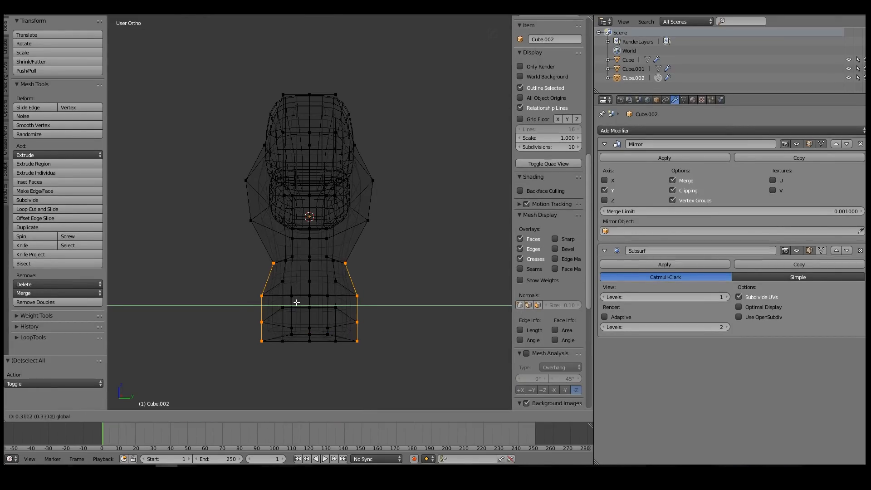
click(291, 305)
Move the side vertex just above the lower neck inward along Y to smooth the taper
right_click(246, 221)
key(g)
key(y)
click(281, 219)
Select the lower neck's side vertices, shift them slightly along Y, and return to the solid view
key(a)
key(b)
drag(236, 250, 302, 363)
key(g)
key(y)
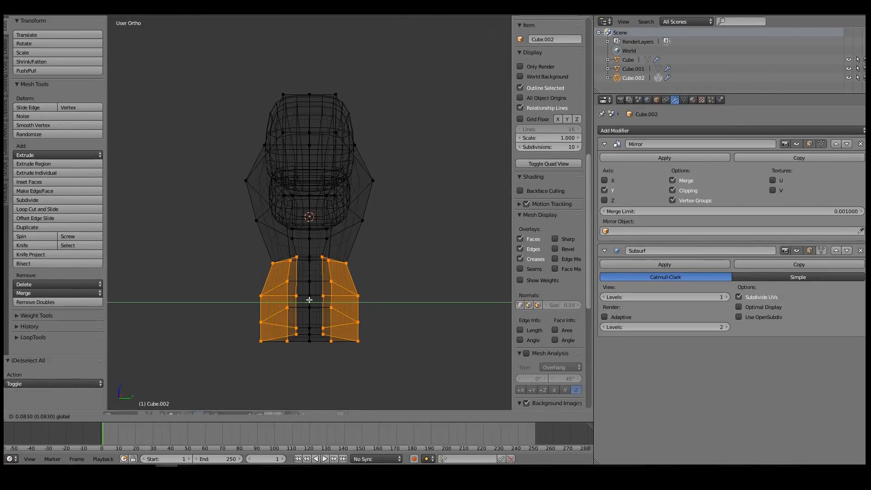
click(325, 273)
key(Tab)
key(z)
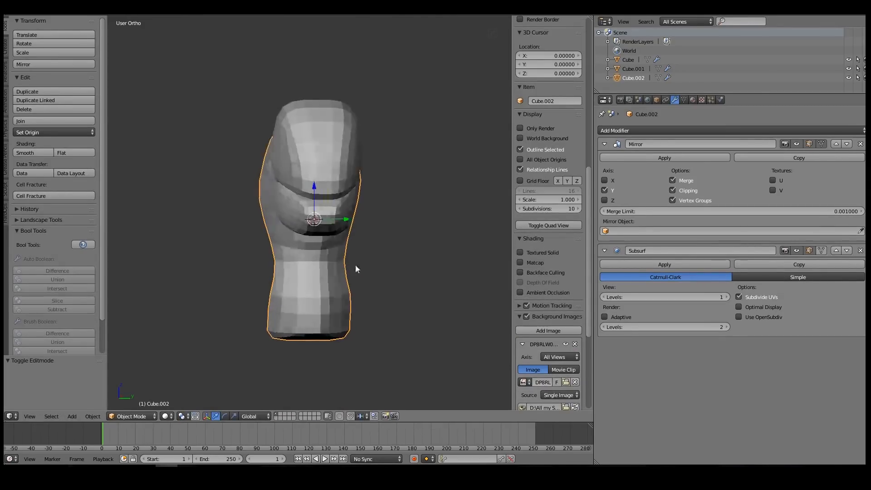
Select the two outermost side vertices of the upper neck bulge and shift them along Y
middle_drag(346, 257, 191, 276)
key(Tab)
middle_drag(287, 197, 264, 227)
right_click(263, 228)
shift+right_click(250, 189)
key(ctrl+KP_3)
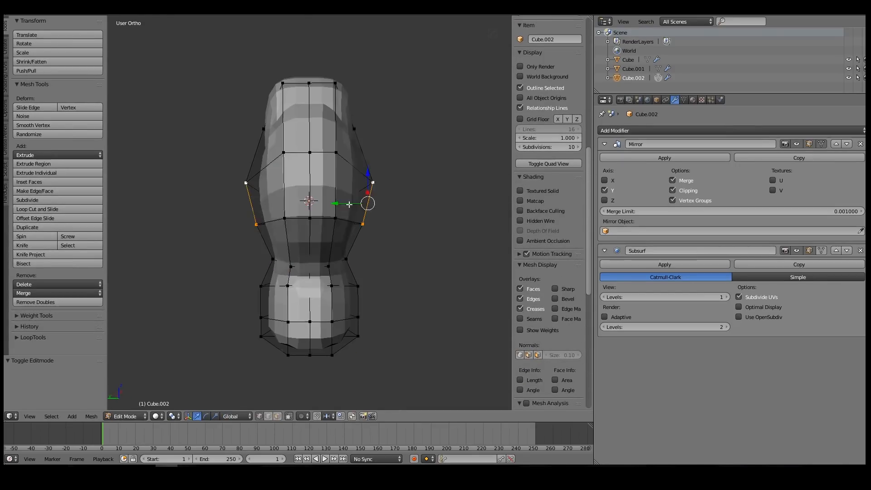
drag(349, 206, 359, 205)
key(Tab)
Edge-slide the vertical edge beside the centre line on the back of the upper neck
middle_drag(375, 190, 347, 197)
key(Tab)
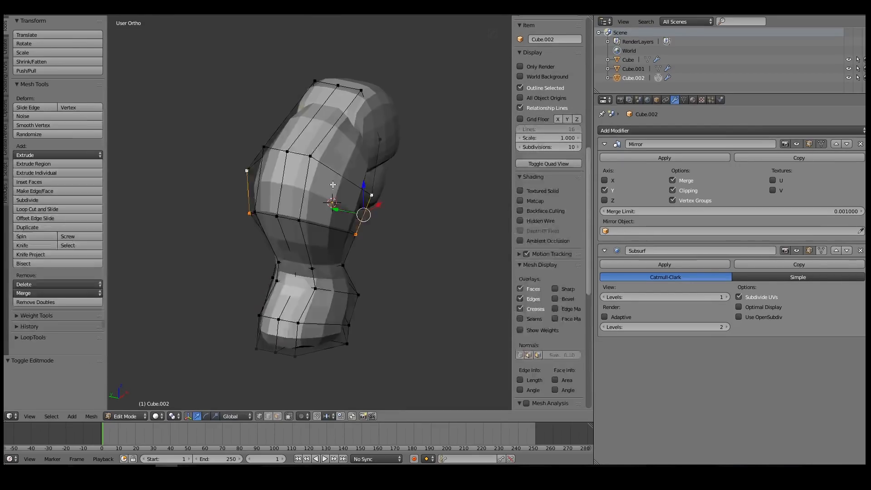
key(g)
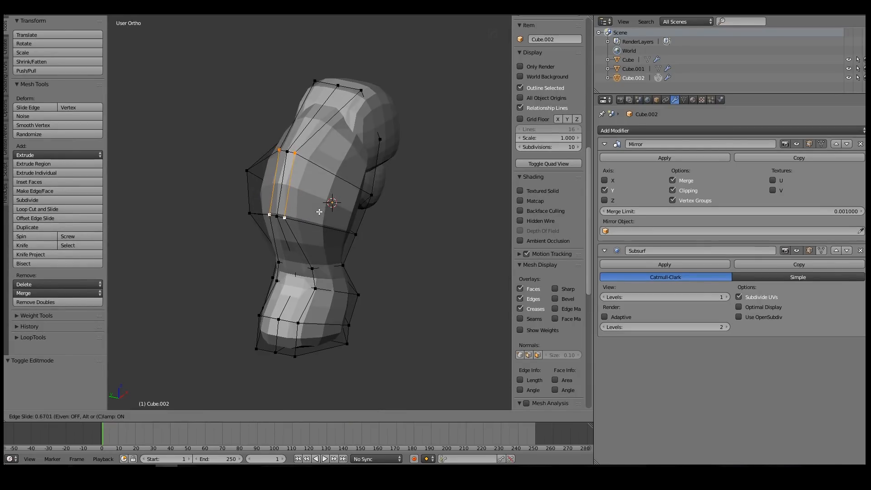
click(325, 213)
middle_drag(330, 221, 300, 257)
key(Tab)
key(Tab)
Select the vertical run of edges beside the centre line on the lower neck's back and edge-slide it
right_click(312, 262)
ctrl+right_click(299, 340)
middle_drag(335, 305, 325, 267)
key(g)
key(g)
click(311, 328)
key(Tab)
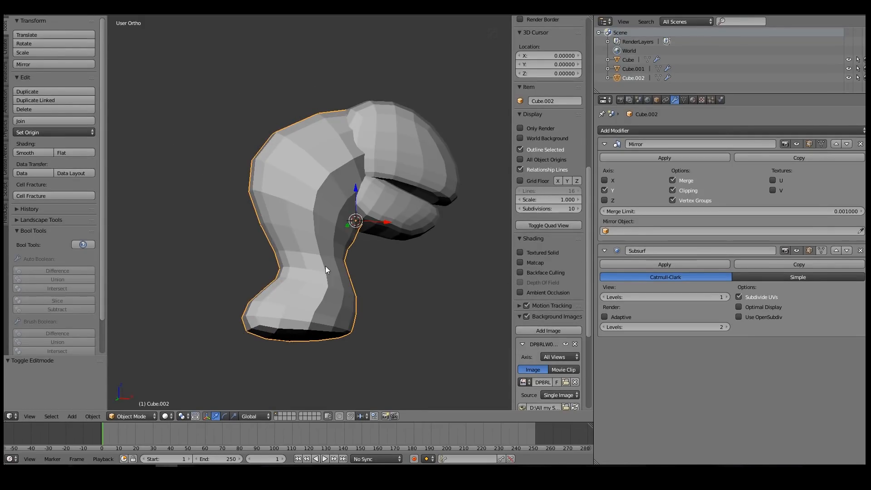
Show the neck's edit cage on its subdivided surface, in wireframe over the front-view reference sketch
key(KP_1)
scroll(325, 266, up, 1)
key(Tab)
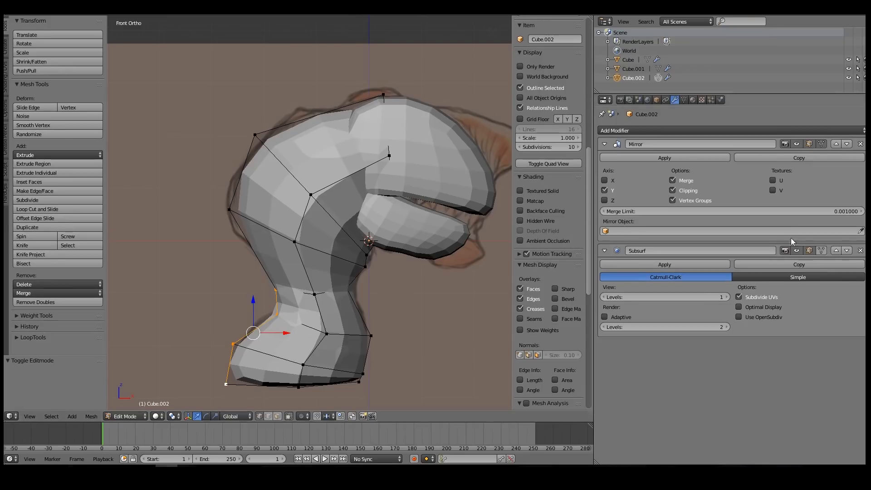
click(821, 249)
key(z)
Move the rearmost vertices of the upper neck bulge to follow the sketch outline
key(a)
key(b)
drag(215, 194, 264, 228)
key(g)
click(257, 236)
Move the vertices at the rear of the neck's narrow part onto the sketched contour
key(a)
key(b)
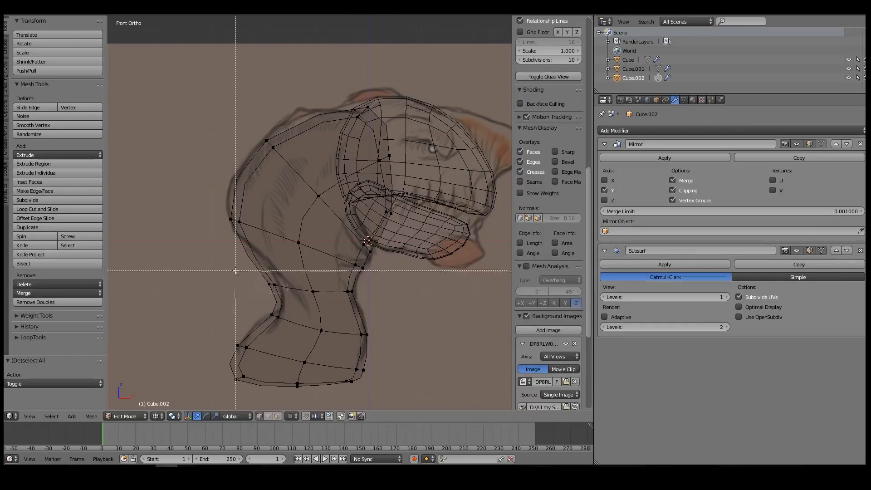
drag(246, 268, 295, 294)
key(g)
click(302, 287)
Refine the rearmost vertices of the neck bulge, and move the upper back vertices onto the sketch outline
key(a)
key(b)
drag(218, 200, 268, 237)
key(g)
click(266, 238)
key(a)
key(b)
drag(254, 116, 295, 177)
key(g)
click(292, 172)
Move the neck's top vertices up and forward to meet the crown of the head
key(a)
key(b)
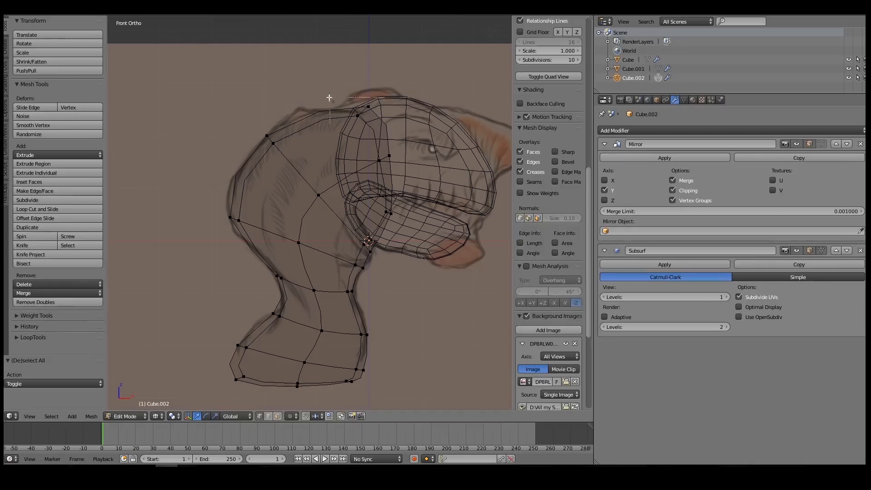
key(g)
click(389, 119)
scroll(393, 132, down, 2)
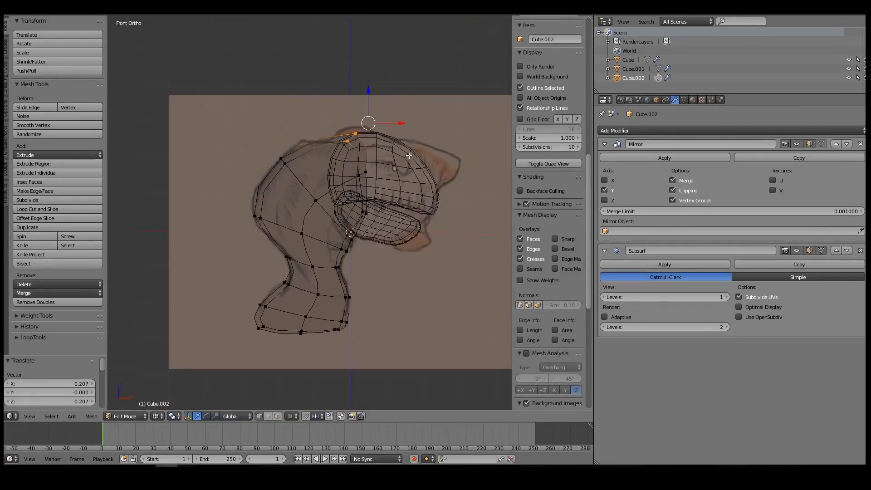
shift+middle_drag(407, 156, 351, 163)
scroll(303, 220, up, 1)
key(Tab)
Apply smooth shading to the head, lower jaw and neck objects
key(z)
mouse_move(399, 230)
middle_down()
mouse_move(282, 230)
mouse_move(426, 233)
mouse_move(297, 228)
mouse_move(339, 227)
middle_up()
shift+right_click(344, 160)
click(43, 153)
key(a)
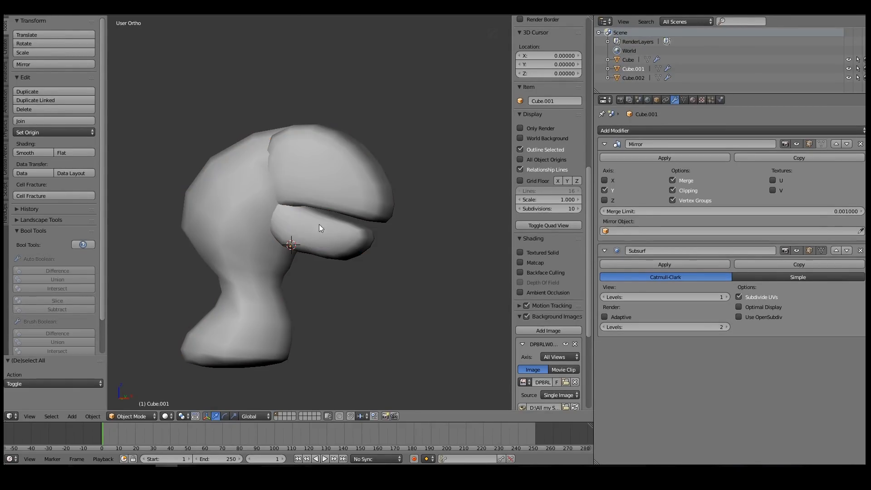
Select the neck's bottom edge loop in front-view wireframe and extrude it slightly to define the base
key(KP_1)
shift+middle_drag(172, 253, 207, 223)
key(z)
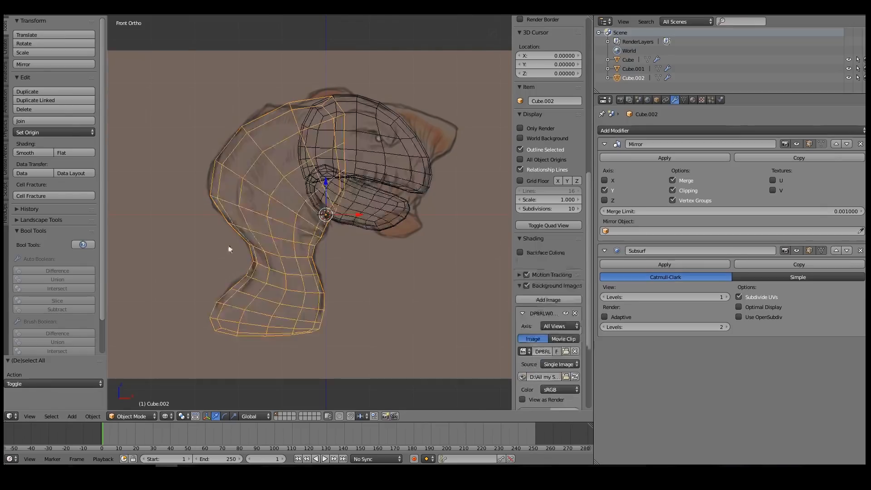
key(Tab)
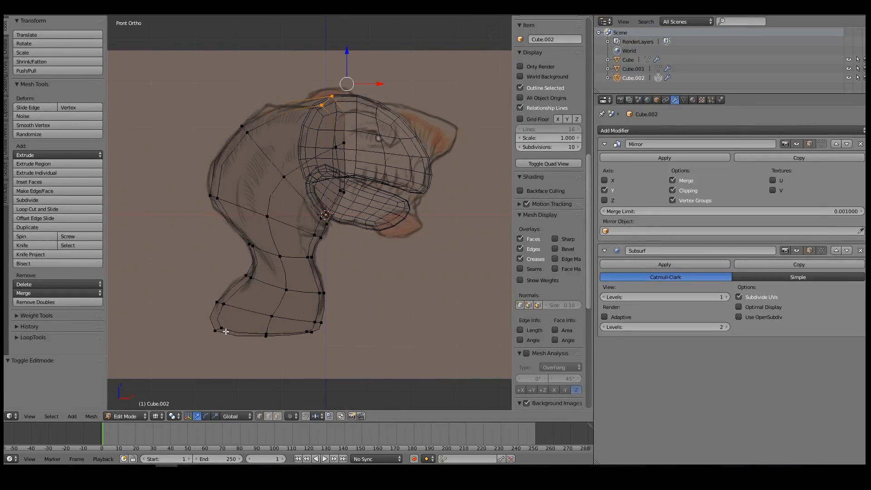
key(a)
drag(307, 375, 325, 377)
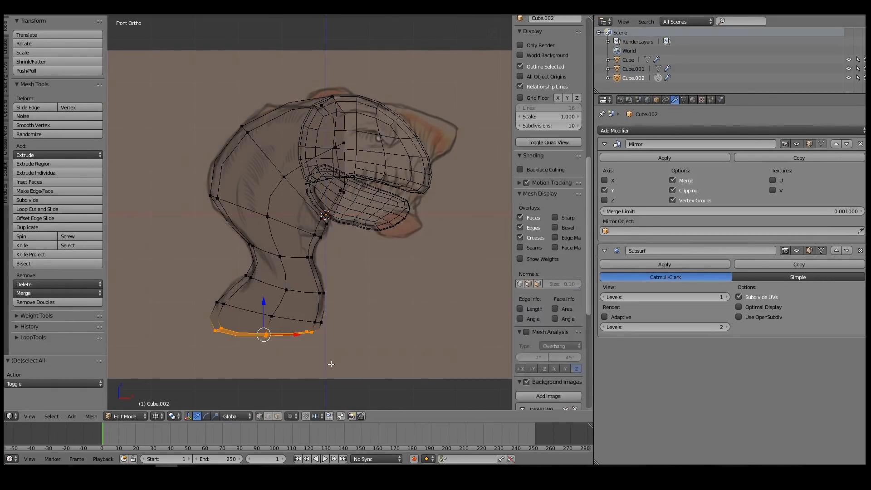
key(e)
click(329, 313)
key(Tab)
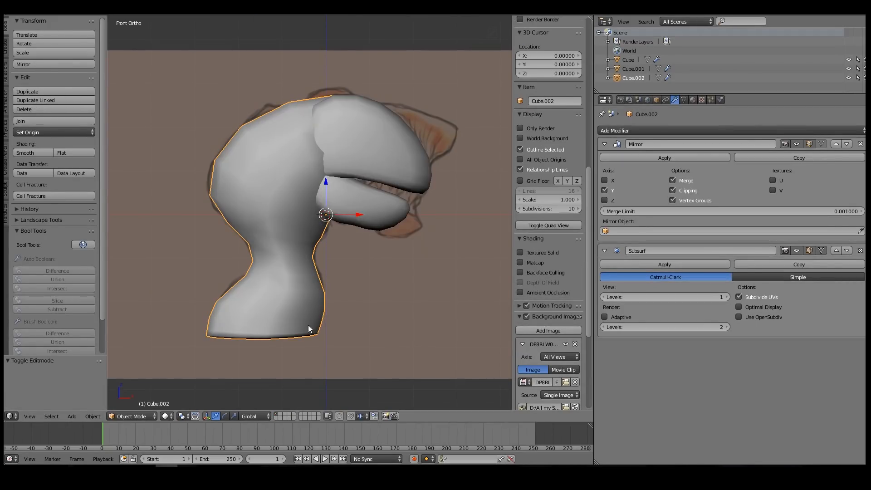
Move the upper face vertices of the head mesh inward along Y to narrow the face
key(z)
mouse_move(246, 275)
middle_down()
mouse_move(328, 195)
mouse_move(284, 216)
mouse_move(300, 225)
mouse_move(346, 210)
mouse_move(312, 181)
mouse_move(188, 186)
mouse_move(372, 211)
mouse_move(312, 200)
mouse_move(277, 215)
mouse_move(292, 211)
middle_up()
scroll(328, 196, up, 3)
key(z)
right_click(343, 194)
key(Tab)
key(Tab)
key(z)
key(z)
key(KP_1)
key(Tab)
right_click(269, 193)
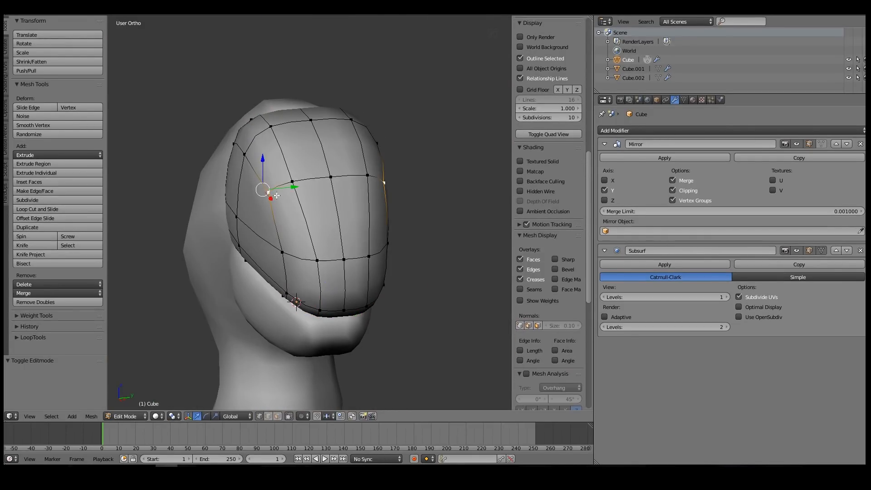
drag(297, 186, 331, 170)
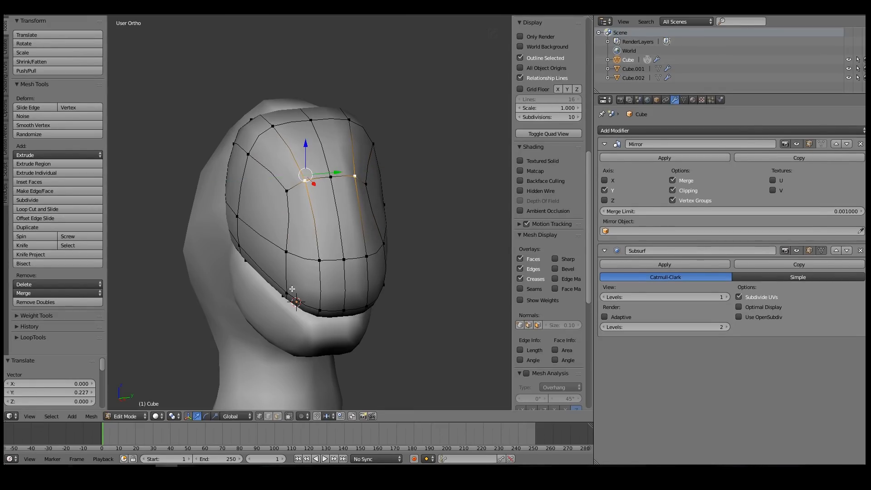
Move the lower muzzle vertices inward along Y and check the head's shape from an angle
drag(320, 256, 338, 257)
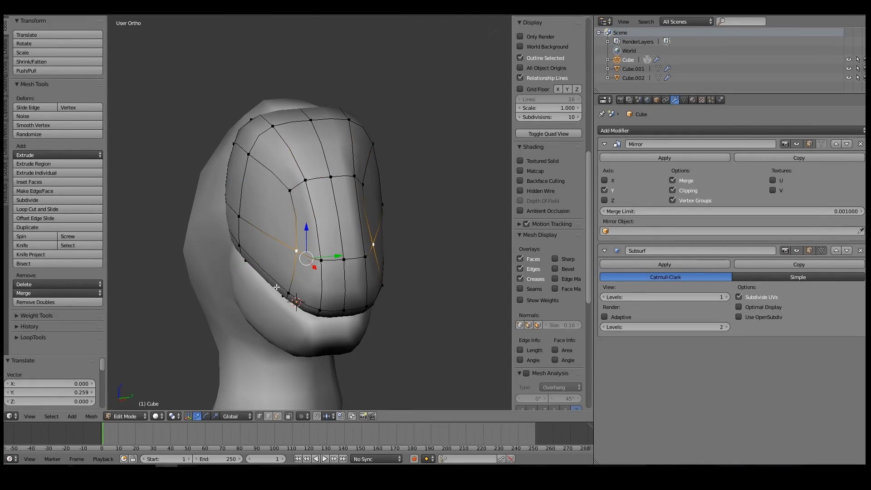
key(KP_1)
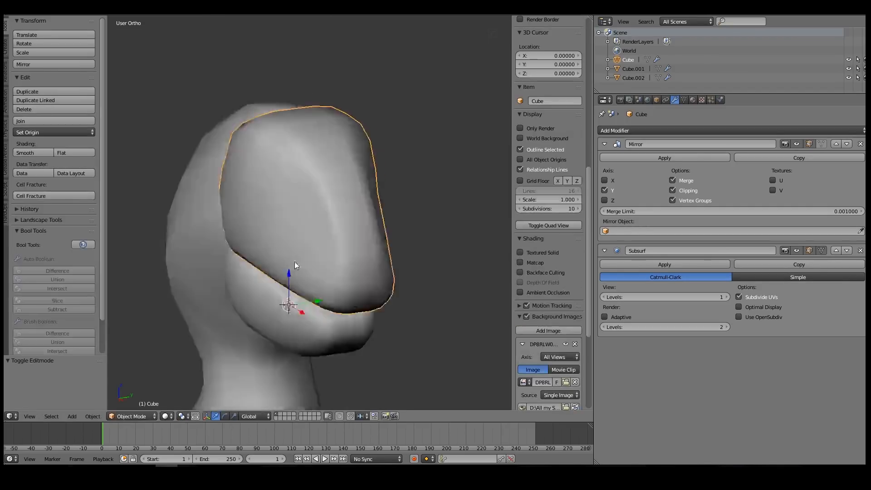
middle_drag(295, 262, 301, 231)
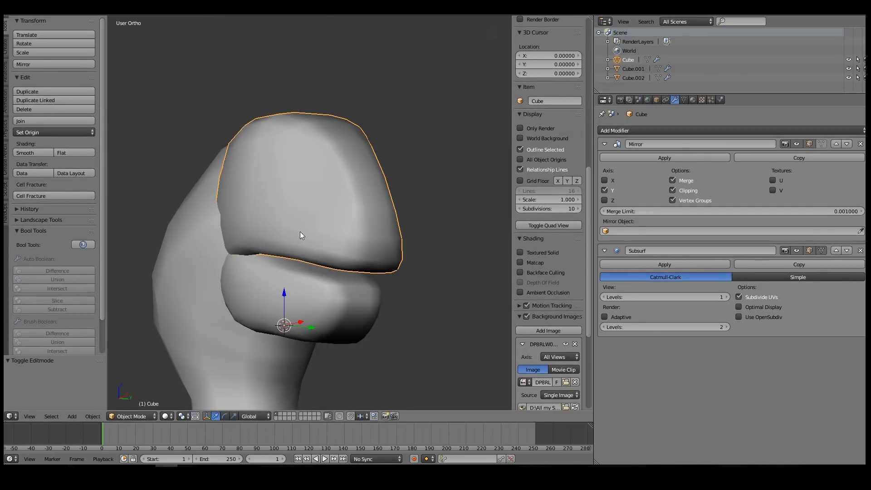
Select the upper front snout vertices in front-view wireframe and nudge them slightly forward onto the sketch
key(KP_1)
key(Tab)
key(z)
shift+middle_drag(455, 214, 437, 233)
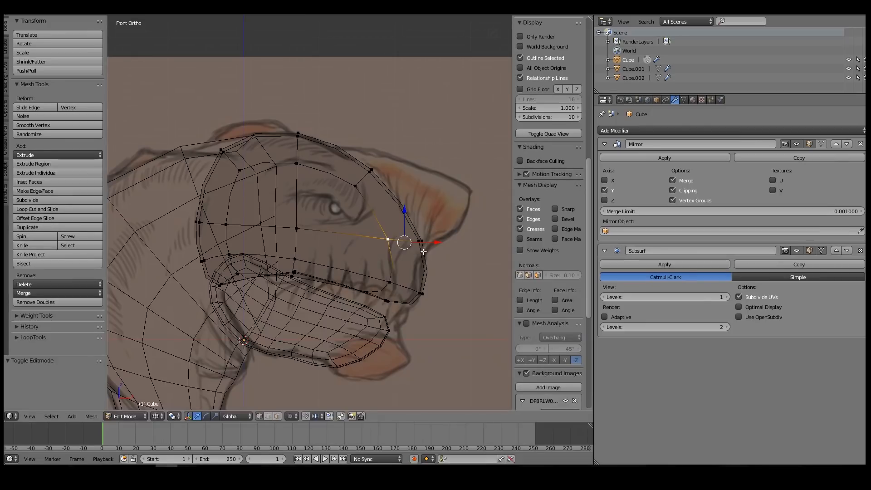
key(b)
drag(391, 215, 430, 255)
key(g)
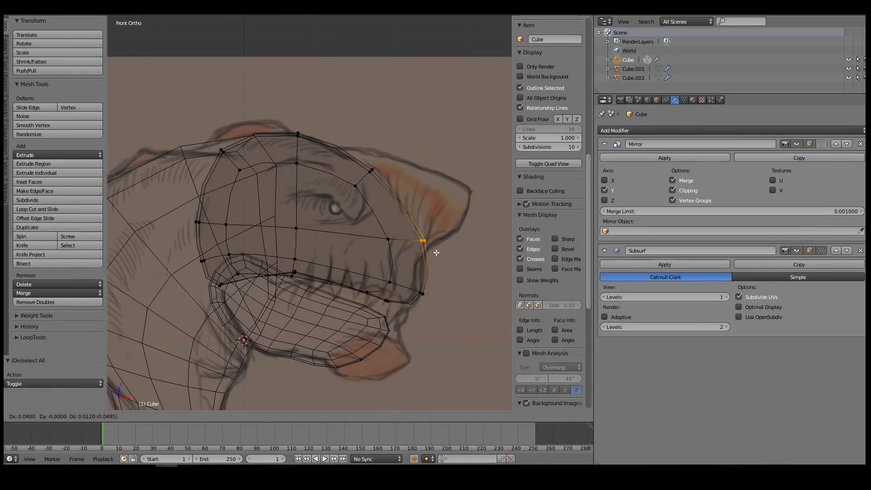
click(436, 252)
shift+middle_drag(354, 183, 366, 226)
key(Tab)
key(shift+a)
mouse_move(337, 230)
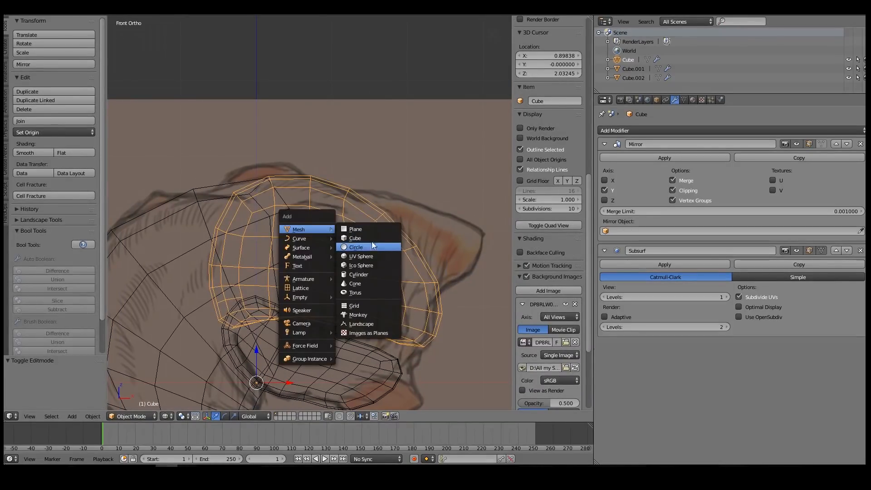
click(369, 238)
key(x)
click(336, 202)
scroll(159, 199, down, 3)
right_click(201, 235)
key(Tab)
key(Tab)
Duplicate the head face around the brow and eye and separate the copy into its own object
right_click(339, 215)
key(Tab)
shift+right_click(312, 203)
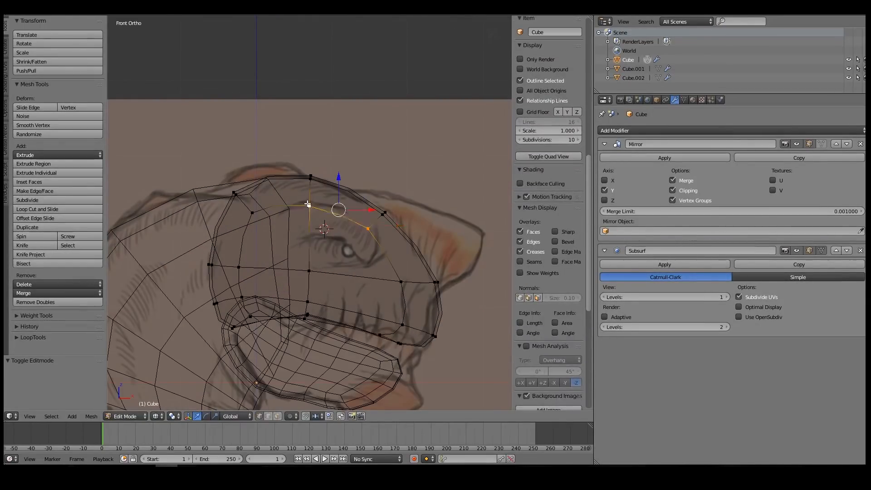
shift+right_click(346, 245)
key(g)
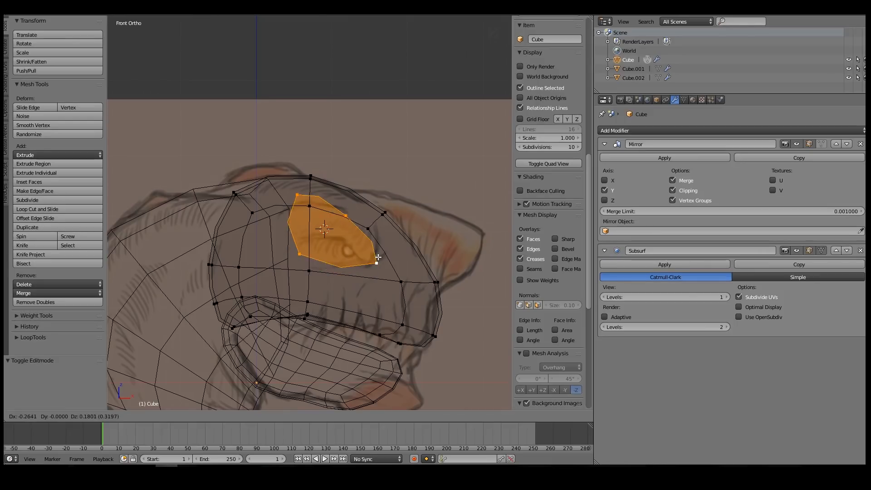
click(378, 257)
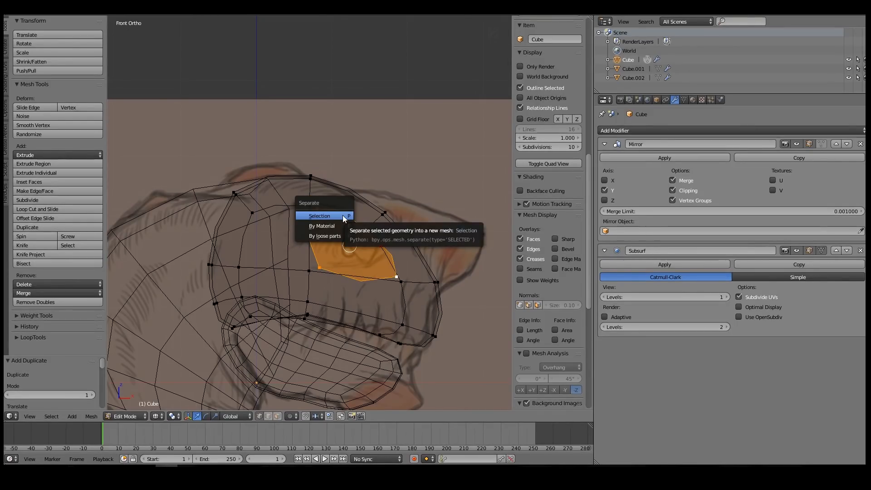
click(342, 215)
key(Tab)
Select the separated brow patch, scale its geometry, and move it over the brow area of the head
click(324, 228)
right_click(349, 229)
key(Tab)
middle_drag(383, 233, 350, 247)
key(a)
key(s)
click(404, 268)
key(g)
click(345, 260)
Adjust the brow patch's vertex position against the sketched brow in front-view wireframe
key(z)
scroll(343, 263, up, 2)
key(KP_1)
key(z)
key(g)
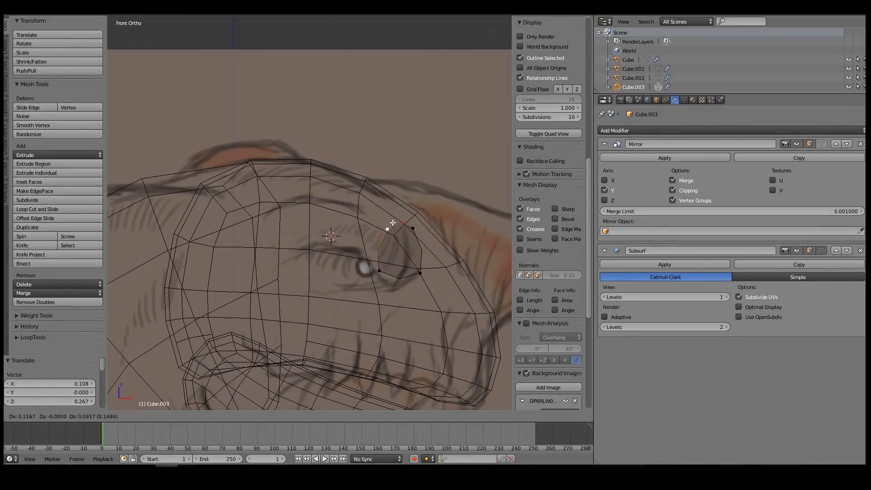
click(401, 257)
key(Tab)
Reposition the brow patch's geometry relative to the side of the head from an angled view
key(z)
mouse_move(385, 246)
middle_down()
mouse_move(316, 232)
mouse_move(364, 179)
middle_up()
key(Tab)
key(a)
key(g)
click(322, 228)
Move the brow patch's front and upper vertices onto the sketched brow outline in front-view wireframe
key(KP_1)
scroll(345, 200, up, 2)
key(z)
key(a)
key(b)
drag(375, 227, 428, 295)
key(g)
key(b)
drag(385, 192, 439, 244)
key(g)
Scale the vertices at the brow patch's rear end and extrude them backward along the sketched brow
key(b)
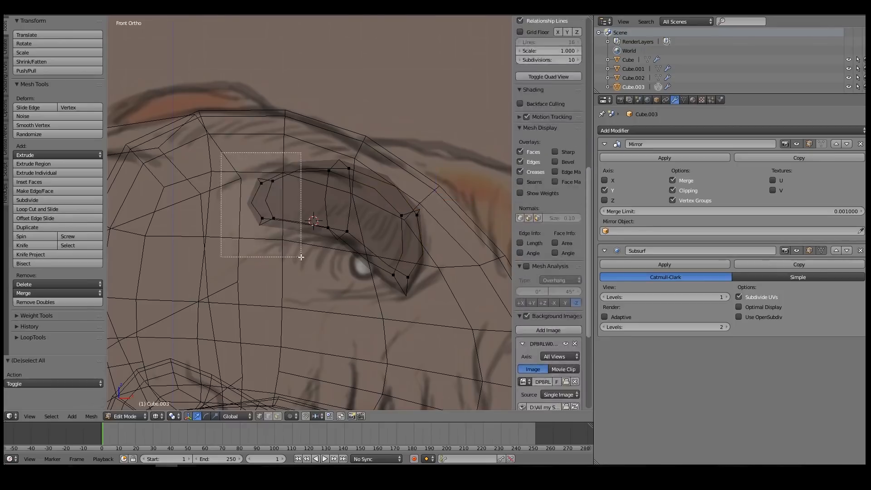
drag(218, 151, 295, 241)
key(s)
key(e)
click(311, 233)
key(Tab)
key(Tab)
Scale the brow patch's second vertex column from the rear to 0.897 and check the shape in solid shading
key(a)
key(b)
drag(236, 152, 291, 256)
key(s)
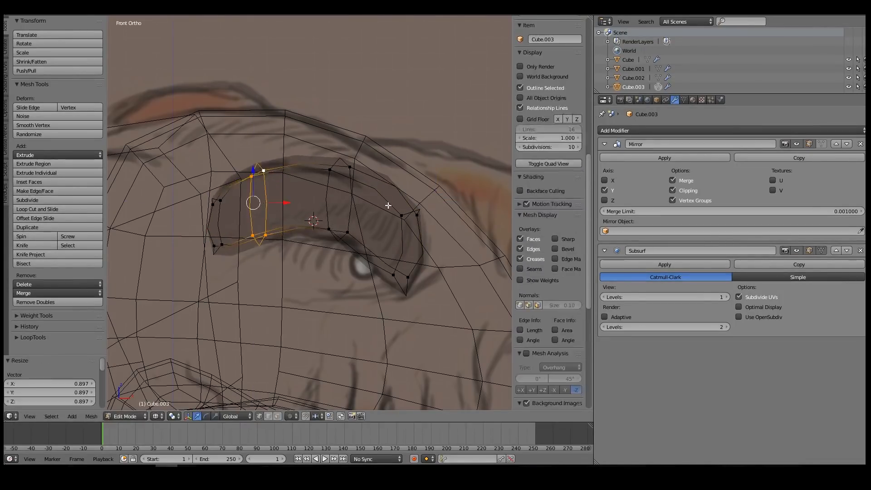
click(386, 207)
key(Tab)
key(z)
scroll(369, 239, down, 5)
middle_drag(369, 238, 341, 243)
key(KP_1)
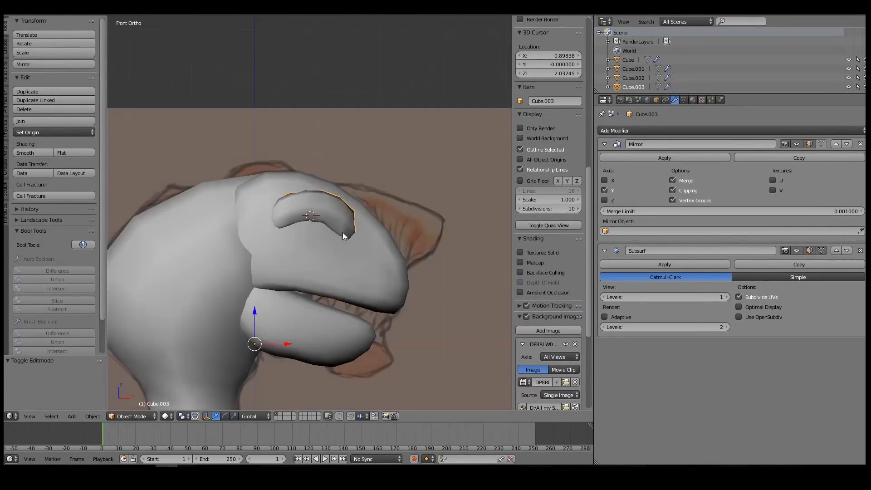
Reset the 3D cursor to the origin, then add a cube and move it over the sketched horn on the snout
scroll(338, 253, up, 2)
key(z)
scroll(328, 219, down, 2)
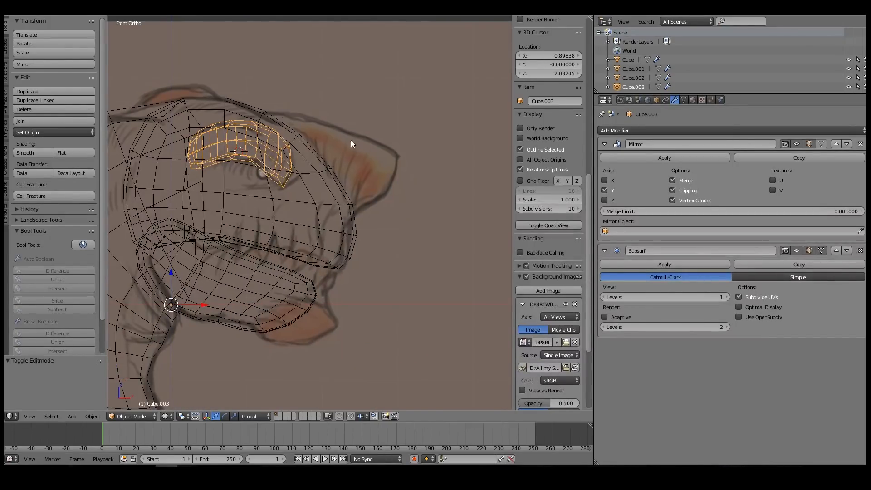
key(shift+c)
key(shift+a)
click(354, 214)
shift+middle_drag(372, 164, 309, 199)
scroll(318, 186, up, 1)
key(g)
click(407, 119)
Scale and rotate the new cube's geometry to fit the sketched snout horn, and select its upper rear vertices
scroll(407, 131, up, 2)
key(Tab)
key(s)
click(363, 166)
key(r)
click(294, 167)
key(a)
key(b)
drag(187, 102, 293, 170)
Cut one loop down the middle of the horn cube and delete the vertices on one side
middle_drag(354, 159, 269, 179)
key(ctrl+r)
click(318, 155)
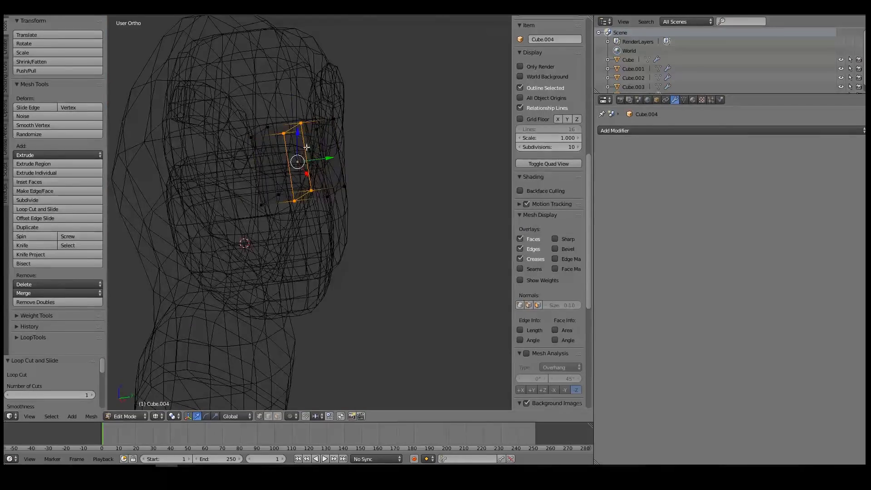
key(a)
key(b)
drag(317, 107, 360, 213)
key(x)
Add a Mirror modifier to the horn cube on the Y axis with Clipping enabled
scroll(573, 94, down, 4)
click(680, 131)
click(685, 217)
Rotate the whole horn block in the front view and adjust its vertices against the top of the snout
key(a)
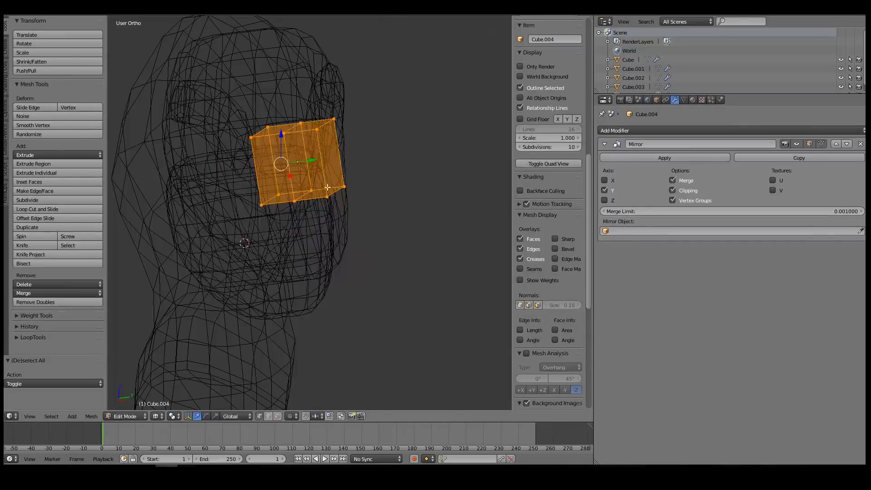
key(KP_1)
key(r)
click(239, 65)
middle_drag(171, 90, 238, 249)
key(z)
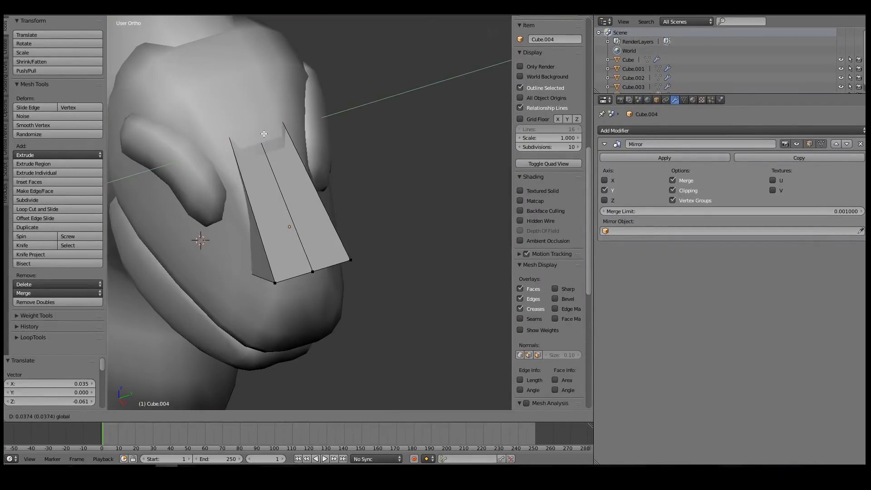
key(KP_1)
key(z)
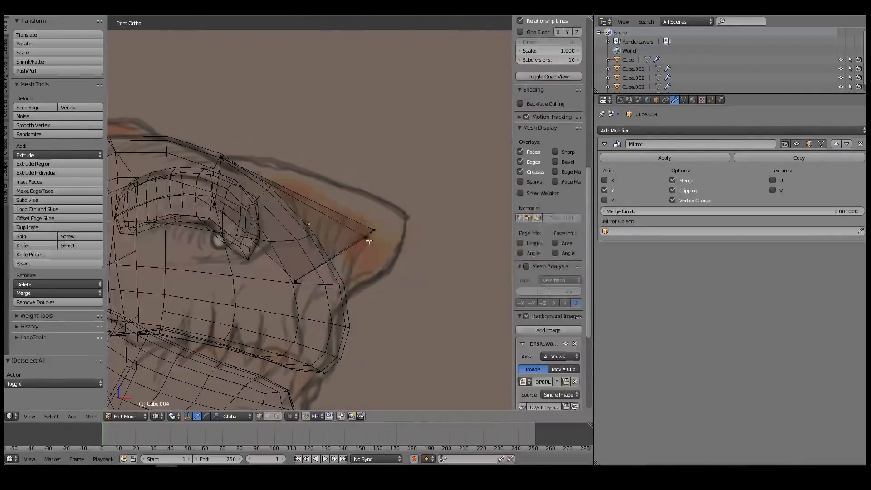
Add a loop cut across the horn's length and raise its upper vertices to the sketched outline
key(r)
click(309, 168)
right_click(313, 185)
key(g)
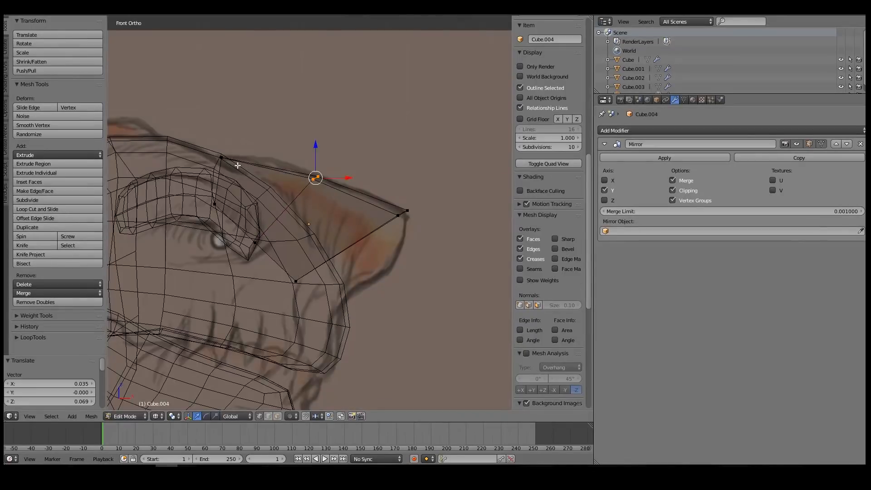
Slide the horn's rear vertices along their edges to blend the horn's base into the head
middle_drag(325, 193, 240, 145)
right_click(238, 143)
key(g)
key(g)
click(243, 162)
key(g)
mouse_move(235, 187)
middle_down()
mouse_move(181, 221)
mouse_move(198, 239)
mouse_move(236, 228)
middle_up()
click(203, 219)
key(z)
key(KP_1)
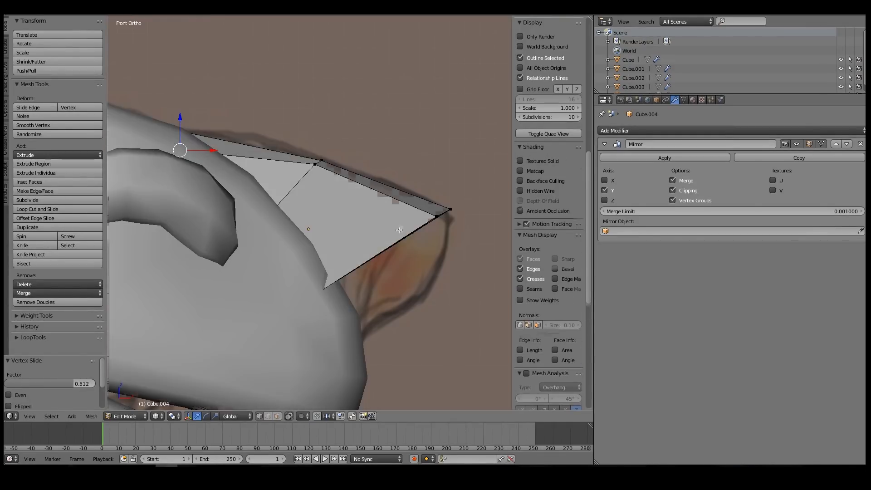
Extrude the horn's front lower face toward the sketched tip and rotate the extruded end
key(z)
key(a)
key(b)
drag(274, 330, 310, 290)
drag(422, 195, 460, 227)
shift+middle_drag(431, 227, 395, 111)
key(e)
key(r)
click(457, 211)
Reposition the horn's extruded front vertices to match the sketched tip in the front view
key(a)
key(b)
drag(386, 175, 424, 212)
key(g)
middle_drag(295, 238, 269, 207)
right_click(273, 203)
key(z)
key(KP_3)
key(KP_1)
key(z)
key(g)
click(404, 172)
Add a level 1 Subdivision Surface modifier to the snout horn and view it in solid shading
key(Tab)
key(ctrl+1)
scroll(318, 181, down, 2)
shift+middle_drag(303, 146, 295, 229)
key(z)
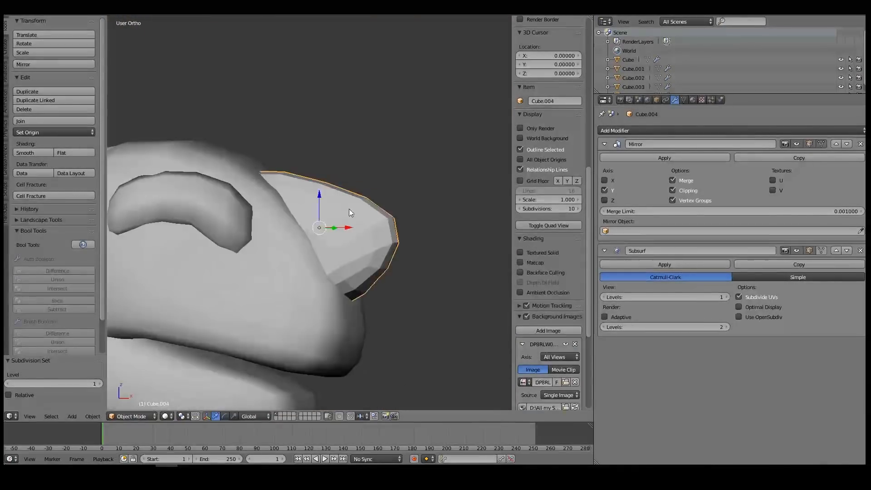
Move the horn's front tip and upper edge vertices outward to follow the sketched outline
key(KP_1)
key(Tab)
key(z)
key(a)
key(b)
drag(407, 204, 443, 237)
key(g)
key(a)
key(b)
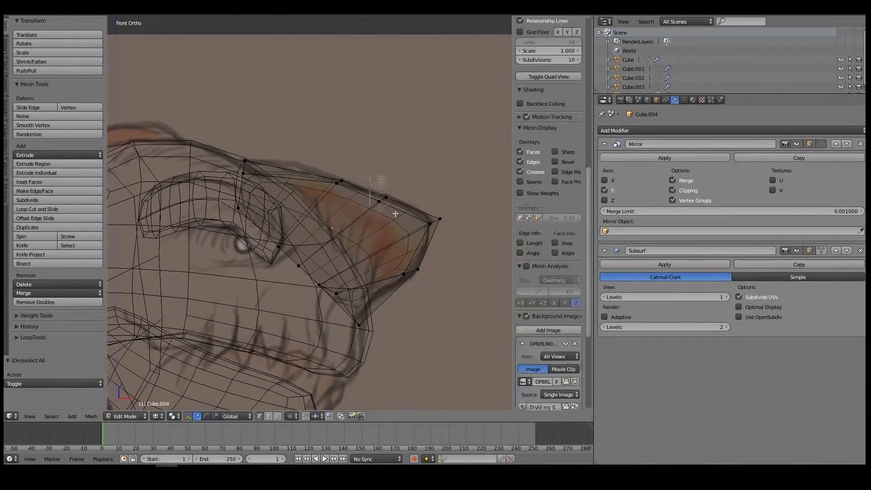
drag(340, 181, 404, 214)
key(g)
Adjust the horn's rear, middle and lower base vertices against the sketch in front-view wireframe
scroll(427, 214, up, 1)
drag(223, 140, 272, 196)
key(g)
click(250, 185)
drag(311, 157, 344, 194)
key(g)
drag(313, 281, 352, 317)
key(z)
Move the horn's side vertex along the Y axis from an angled view
middle_drag(341, 320, 359, 247)
right_click(270, 240)
key(g)
key(y)
click(312, 246)
Edit the head mesh and move the snout vertices just below the horn along the Y axis
key(Tab)
right_click(317, 291)
key(Tab)
scroll(318, 281, up, 1)
right_click(314, 279)
key(g)
key(y)
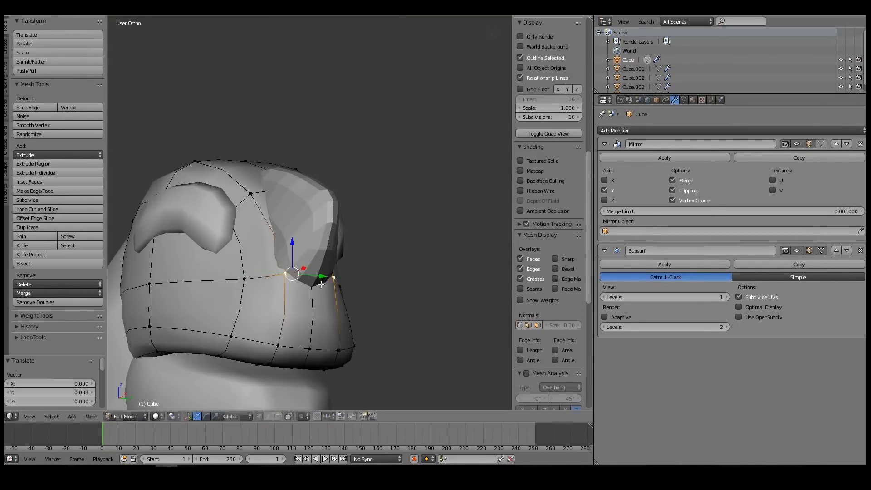
click(319, 361)
middle_drag(318, 361, 362, 236)
key(g)
Apply smooth shading to the snout horn object and deselect everything
key(Tab)
right_click(354, 172)
click(34, 153)
key(a)
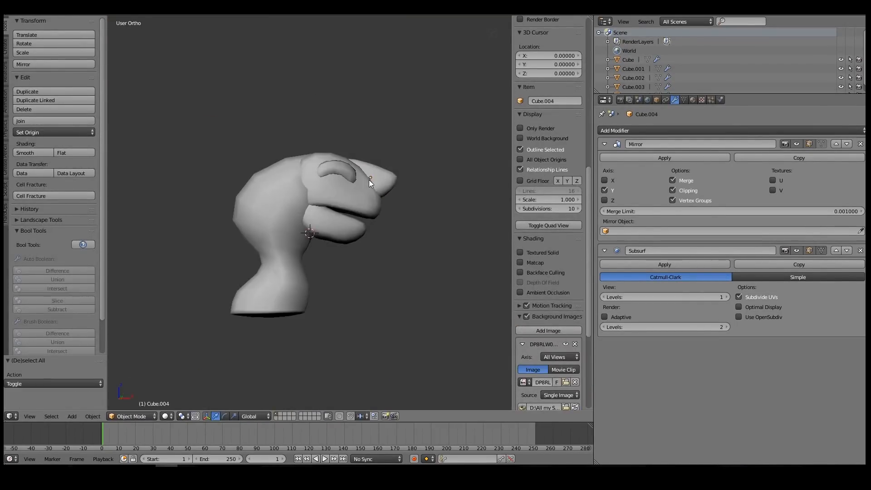
Duplicate the snout horn, place the copy beneath the lower jaw, and rotate its geometry 54.2° in the front view
key(KP_1)
key(z)
right_click(350, 310)
key(Tab)
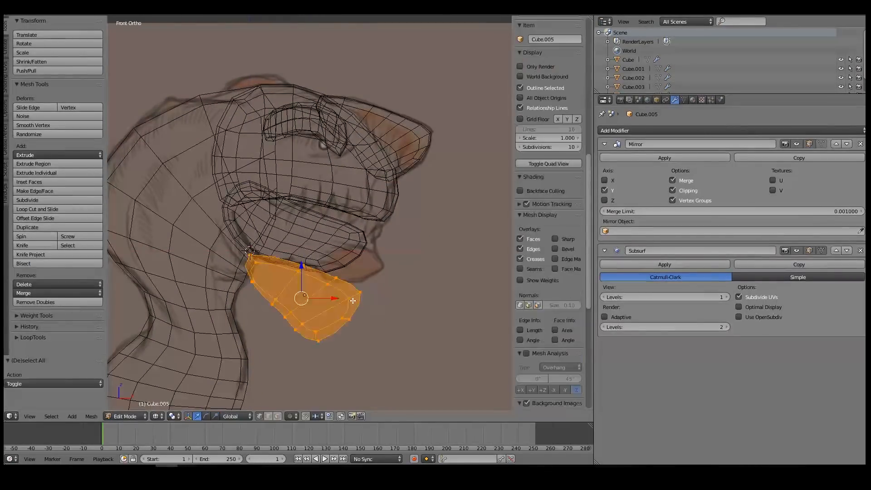
scroll(347, 317, up, 2)
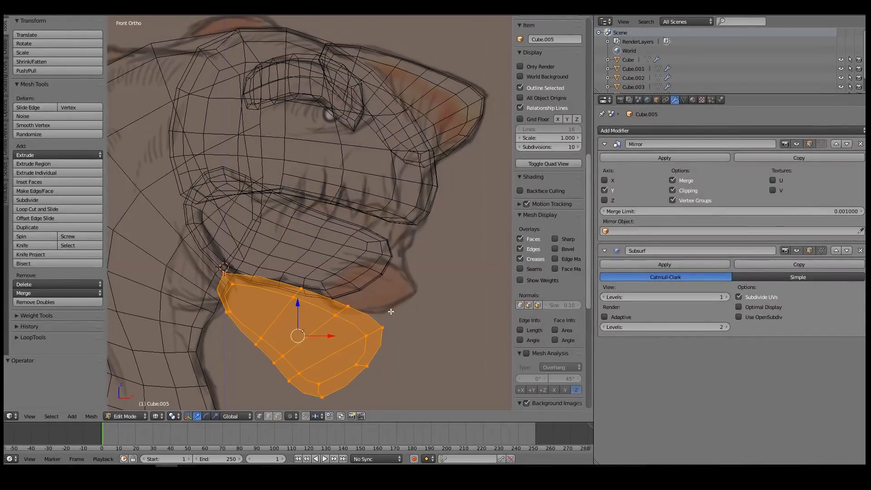
key(z)
key(z)
key(r)
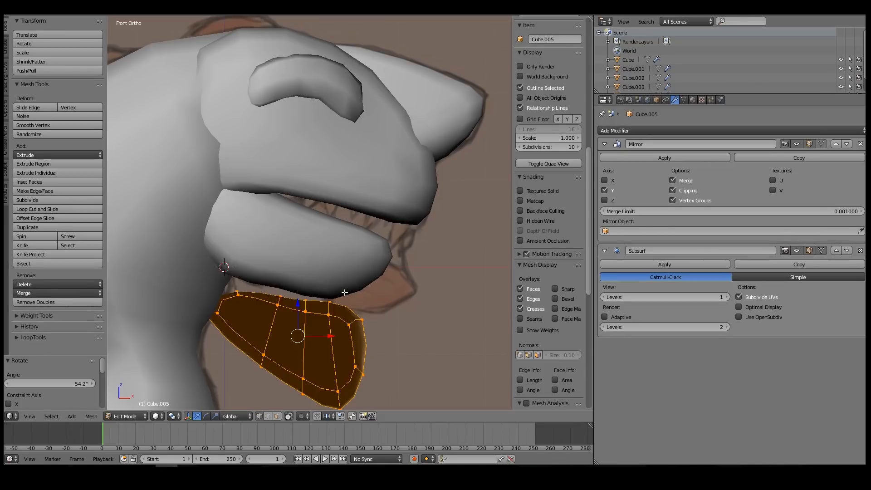
Recalculate the chin horn's normals, and scale, move and rotate its mesh over the chin horn in the reference sketch
key(ctrl+n)
key(z)
shift+middle_drag(447, 313, 396, 312)
key(s)
key(g)
scroll(356, 286, up, 3)
key(r)
key(a)
Move the chin horn's tip, middle and rear vertices onto the sketched horn outline in the front view
key(b)
drag(295, 311, 389, 399)
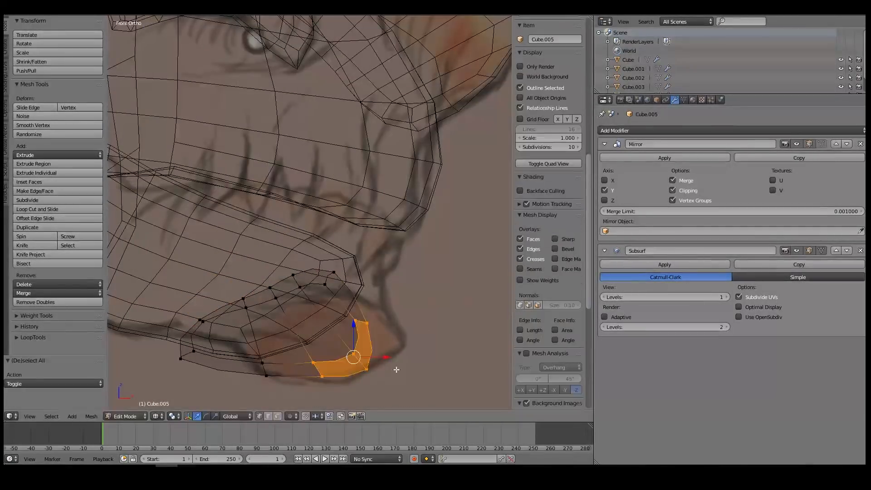
key(g)
shift+middle_drag(354, 358, 424, 272)
drag(313, 261, 355, 312)
key(g)
drag(231, 218, 309, 311)
key(g)
click(317, 277)
alt+right_click(329, 238)
key(g)
click(408, 261)
Add an edge loop near the chin horn's tip and move the surrounding vertices to match the sketched point
key(a)
key(b)
drag(408, 263, 445, 292)
key(g)
key(g)
key(ctrl+r)
drag(423, 257, 462, 288)
key(g)
drag(437, 244, 492, 290)
drag(399, 265, 424, 304)
drag(323, 258, 350, 292)
key(g)
Move the chin horn's upper vertices along the Y axis and return to Object Mode with nothing selected
key(z)
scroll(417, 280, down, 3)
key(z)
middle_drag(417, 280, 334, 286)
scroll(336, 281, up, 2)
key(KP_1)
key(a)
key(b)
drag(274, 175, 406, 213)
key(z)
key(g)
key(y)
mouse_move(453, 195)
middle_down()
mouse_move(376, 206)
mouse_move(412, 236)
mouse_move(232, 239)
mouse_move(162, 254)
middle_up()
click(359, 206)
key(Tab)
key(a)
Inspect the lower jaw mesh and its fit with the chin horn in solid shading from an angled view
right_click(331, 230)
key(Tab)
key(a)
middle_drag(331, 230, 420, 206)
key(Tab)
scroll(386, 220, down, 4)
middle_drag(354, 217, 382, 231)
key(a)
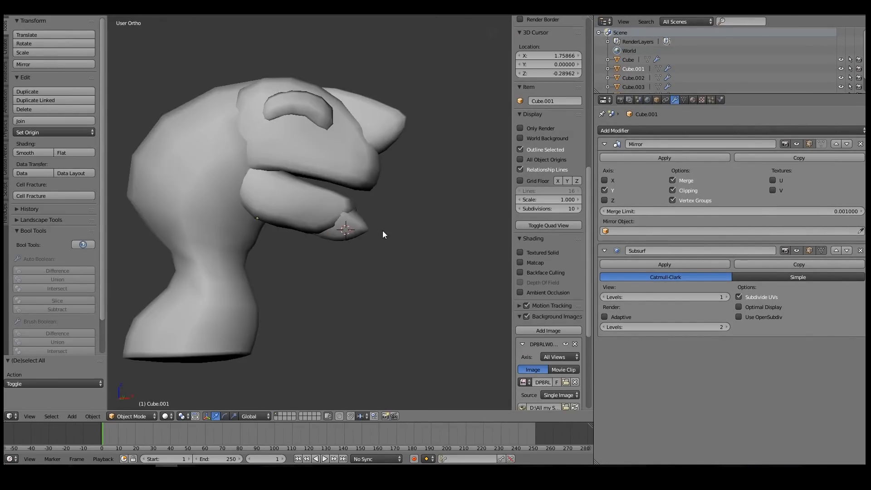
Compare the chin horn's wireframe with the reference sketch and check its solid form from an angled view
key(KP_1)
key(z)
scroll(377, 236, up, 3)
scroll(378, 235, up, 2)
right_click(356, 238)
key(Tab)
key(Tab)
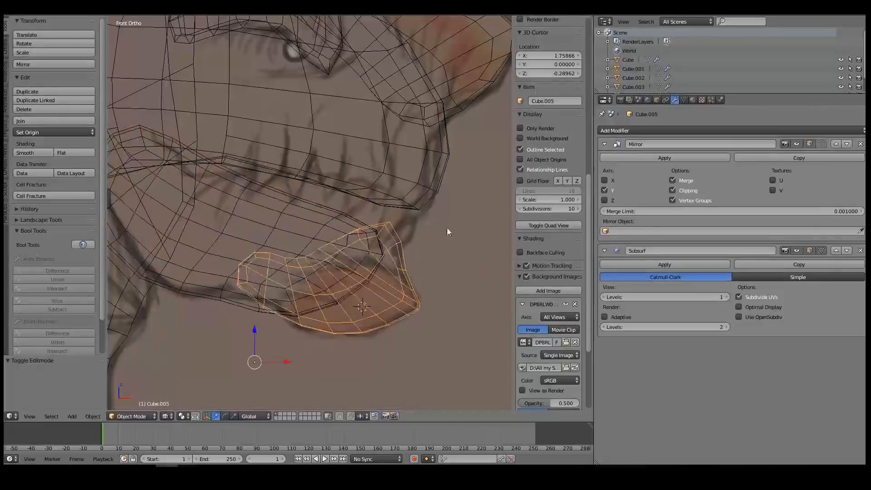
scroll(424, 256, down, 3)
key(z)
mouse_move(333, 217)
middle_down()
mouse_move(317, 243)
mouse_move(235, 251)
mouse_move(410, 238)
mouse_move(385, 237)
mouse_move(393, 235)
middle_up()
key(a)
key(KP_1)
key(z)
shift+middle_drag(279, 247, 305, 291)
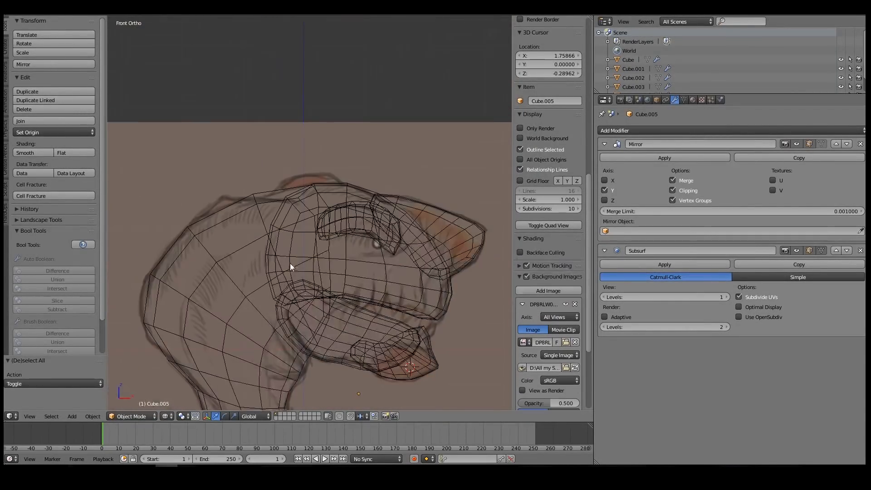
Compare the snout horn, head and neck wireframes with the sketch in front view, and examine the whole model in solid shading
shift+middle_drag(404, 193, 373, 228)
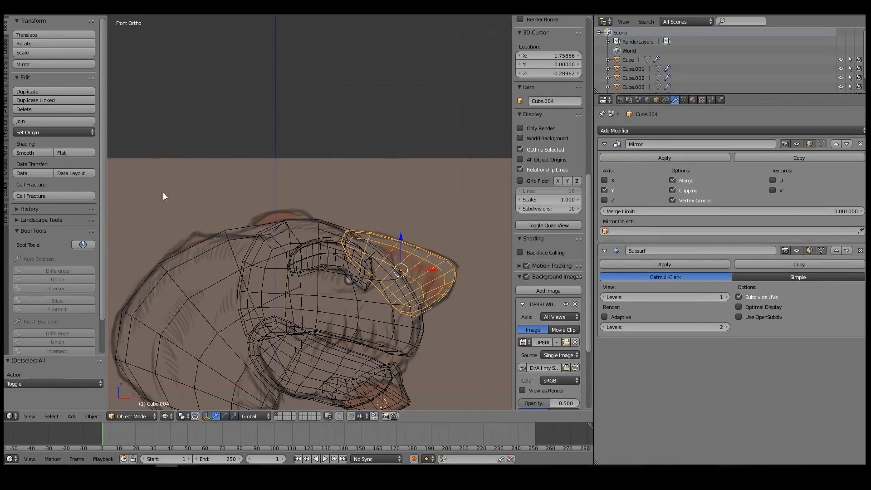
shift+middle_drag(284, 215, 374, 184)
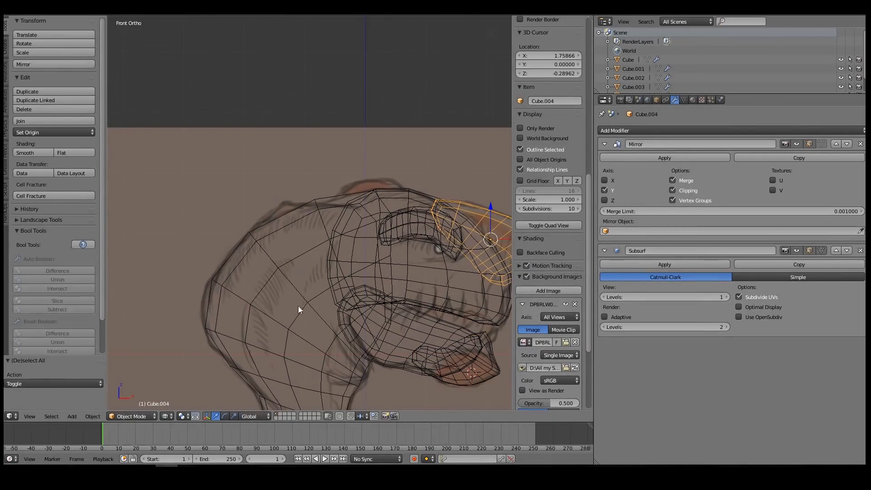
shift+middle_drag(298, 273, 286, 229)
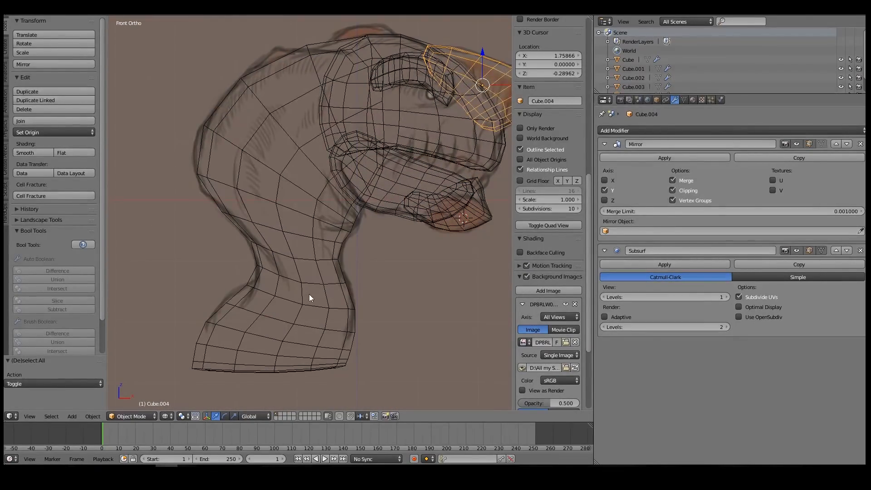
scroll(351, 218, up, 2)
right_click(329, 185)
key(Tab)
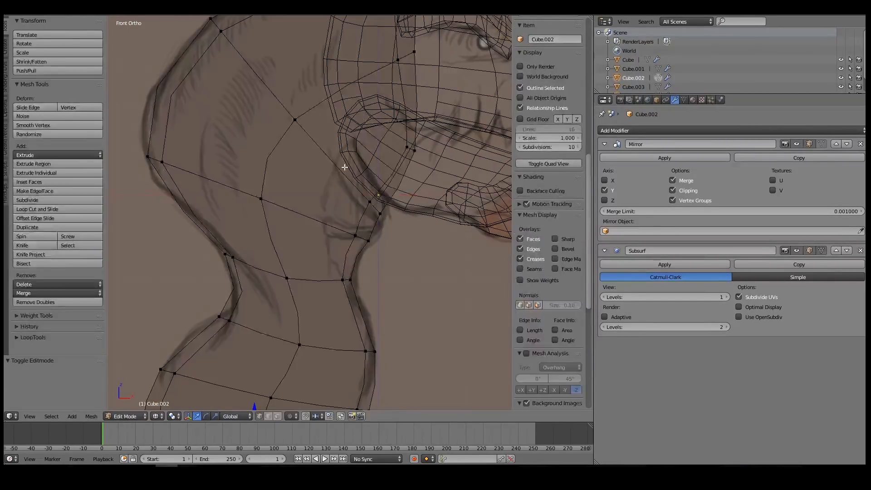
key(Tab)
scroll(286, 174, down, 5)
scroll(369, 188, up, 3)
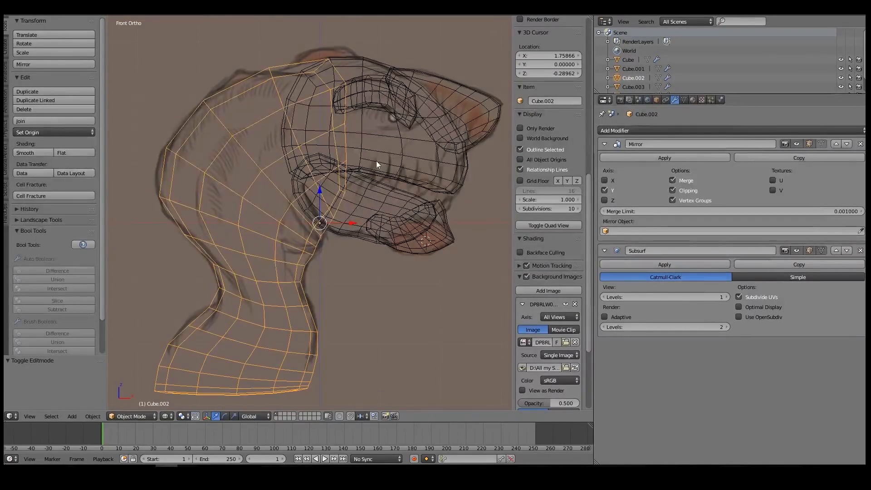
key(z)
scroll(400, 191, down, 3)
key(a)
mouse_move(409, 197)
middle_down()
mouse_move(240, 216)
mouse_move(431, 226)
mouse_move(391, 265)
mouse_move(298, 294)
middle_up()
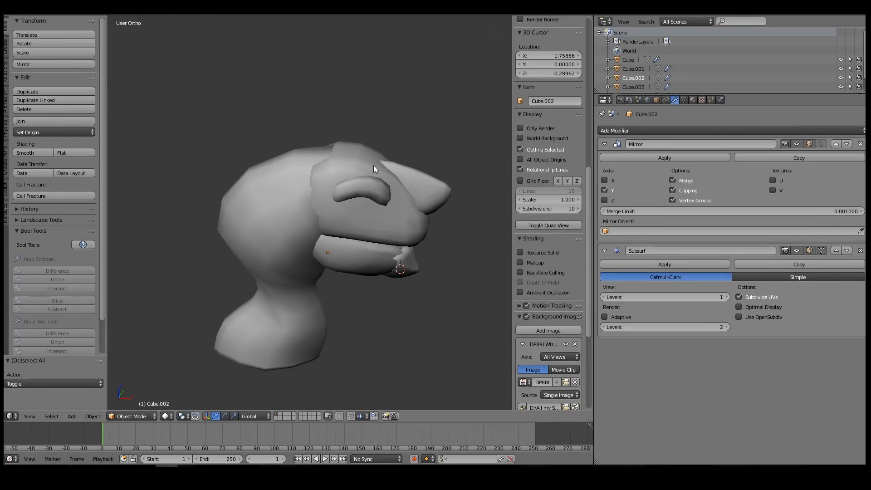
Hide the properties sidebar and apply the Mirror and Subsurf modifiers on the head, brow ridges, snout horn, chin horn and neck
key(n)
right_click(419, 157)
click(647, 156)
click(647, 155)
right_click(486, 161)
click(652, 157)
click(652, 157)
right_click(474, 275)
click(674, 157)
click(674, 157)
right_click(382, 152)
click(658, 158)
click(658, 158)
right_click(330, 180)
click(717, 158)
click(716, 157)
scroll(547, 161, down, 4)
middle_drag(544, 159, 513, 137)
key(a)
Try a level 1 Subdivision Surface modifier on the neck and undo it
scroll(389, 210, up, 1)
scroll(389, 211, up, 3)
right_click(327, 226)
key(ctrl+1)
right_click(417, 210)
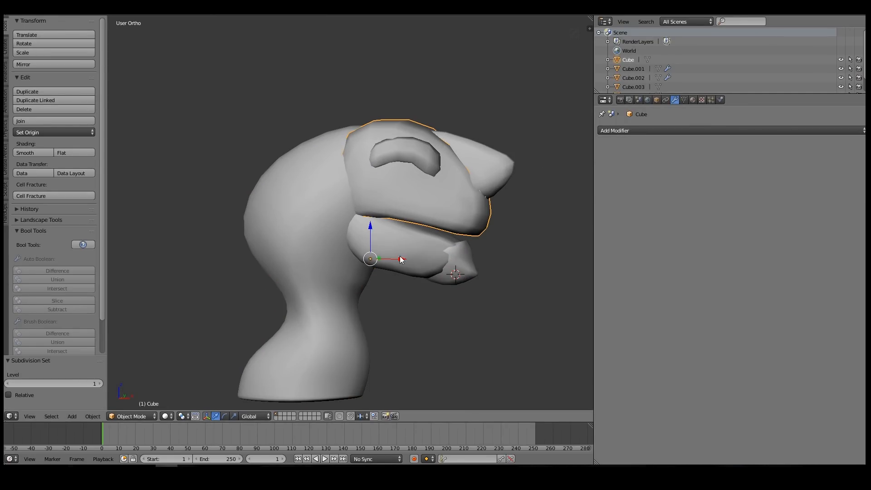
right_click(306, 212)
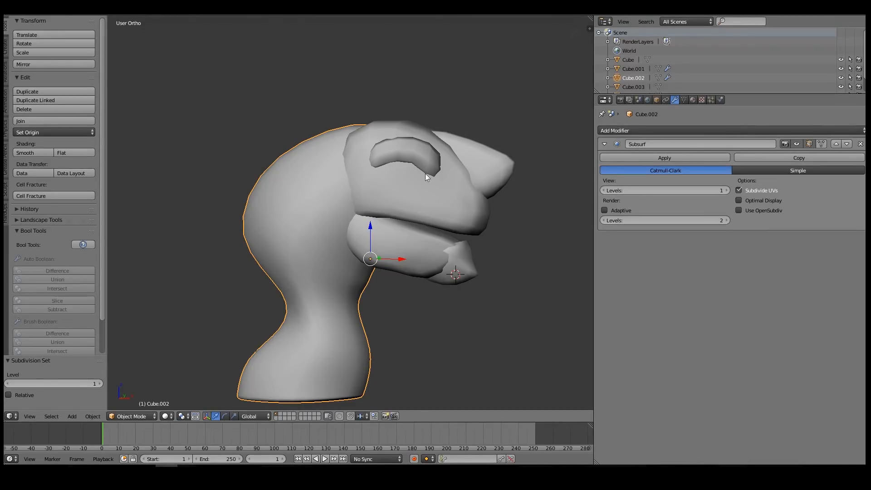
key(ctrl+z)
key(ctrl+z)
key(ctrl+z)
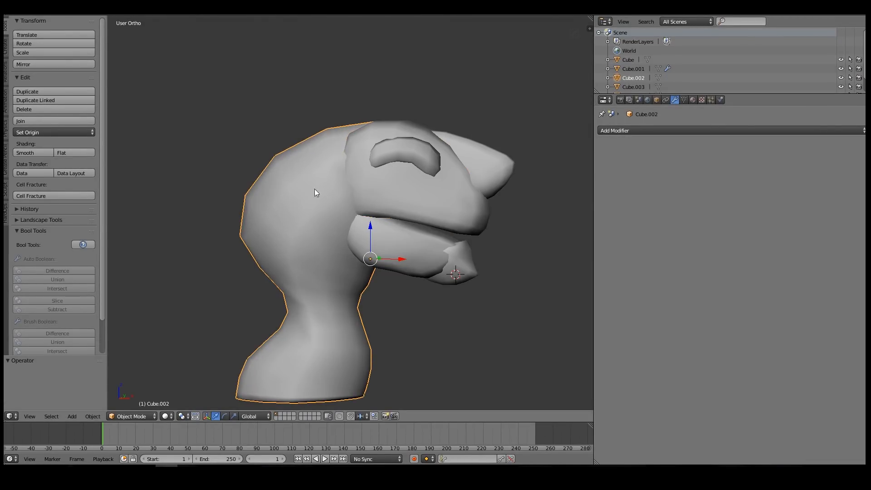
middle_drag(306, 163, 321, 176)
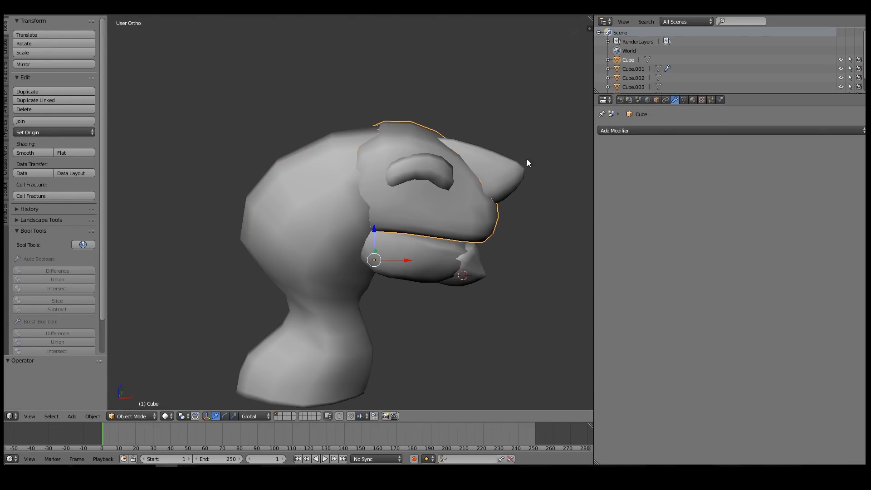
click(655, 131)
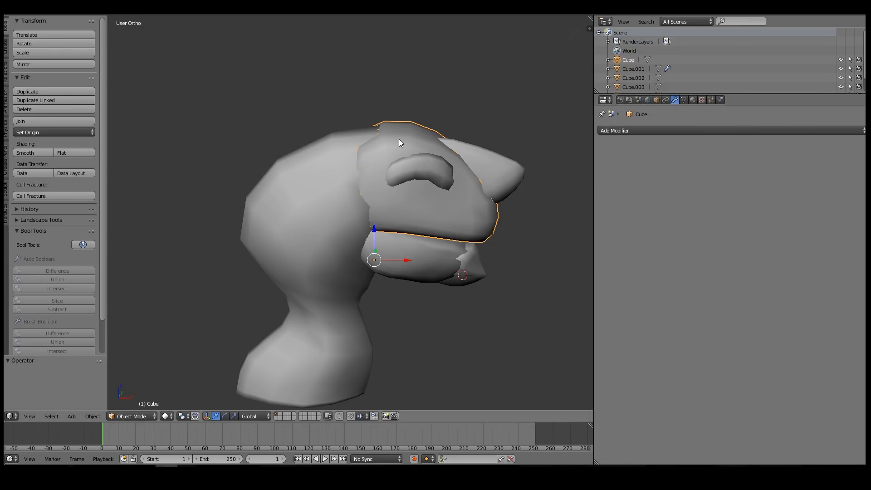
click(694, 130)
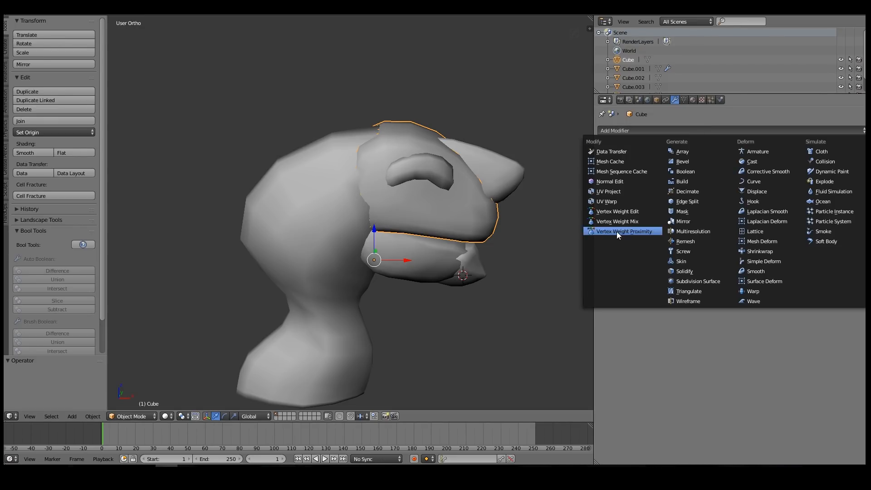
click(699, 181)
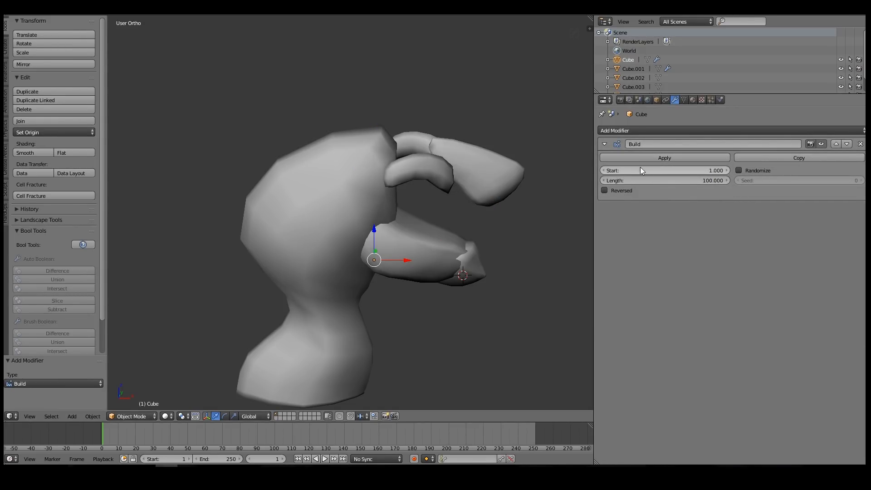
click(861, 145)
Add a Boolean modifier to the head, set it to Union with the neck object Cube.002, and apply it
click(796, 131)
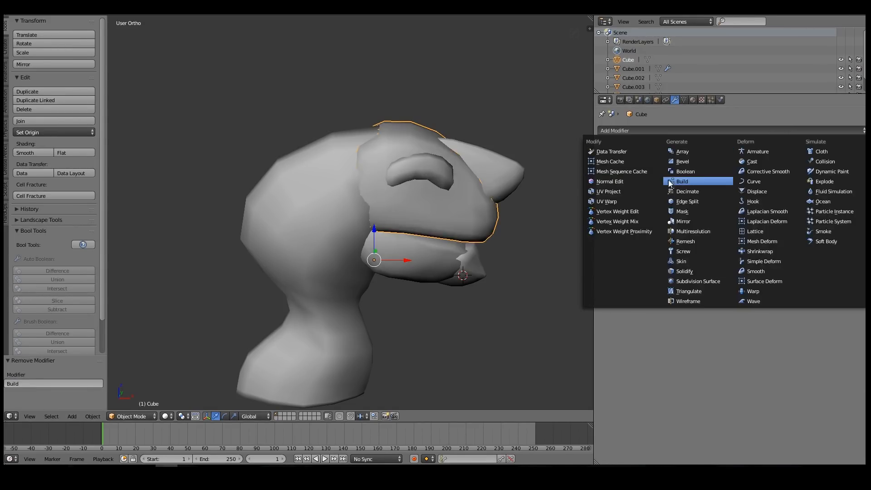
click(687, 171)
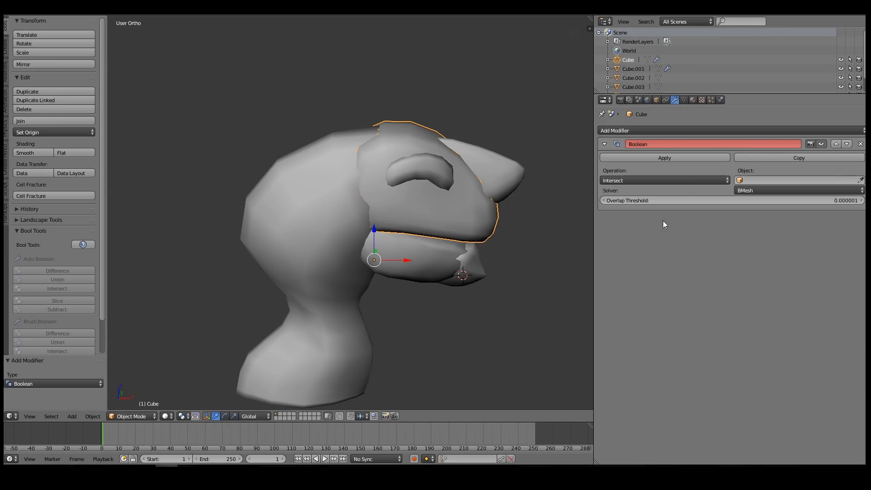
click(663, 178)
click(633, 157)
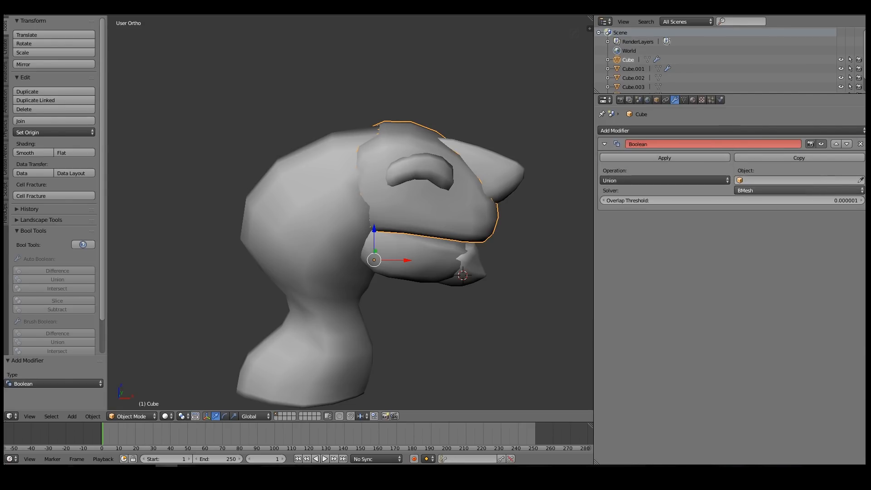
click(861, 180)
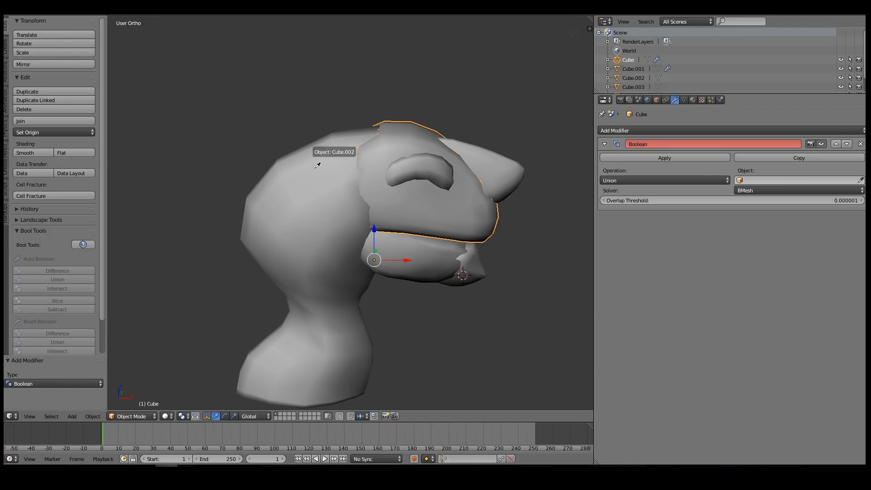
click(311, 190)
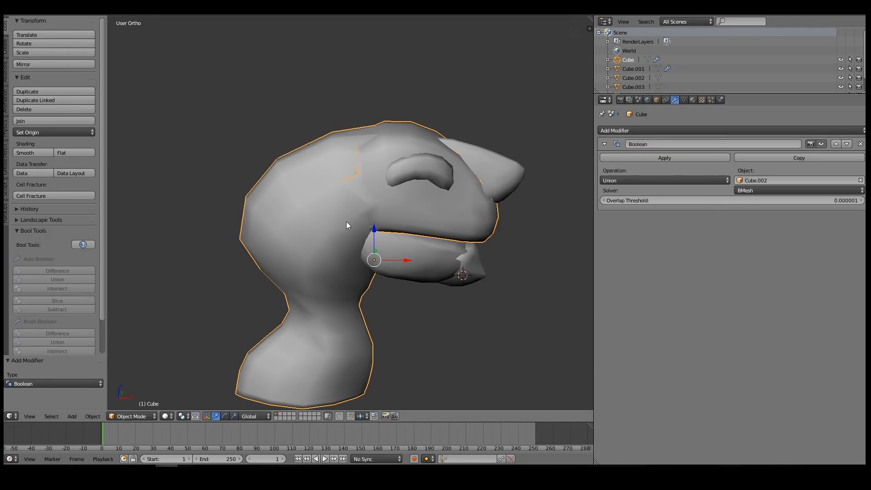
click(660, 157)
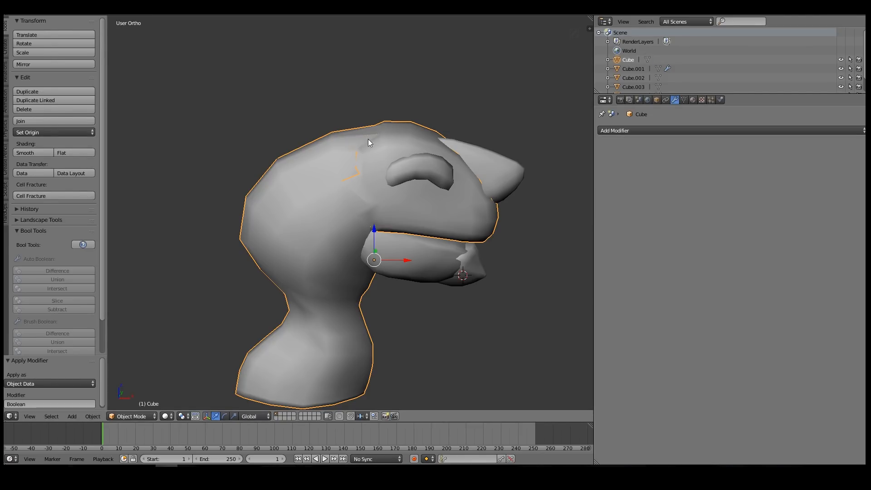
Test-move the joined head mesh and the separate neck, cancel both moves, and delete the leftover neck object
key(g)
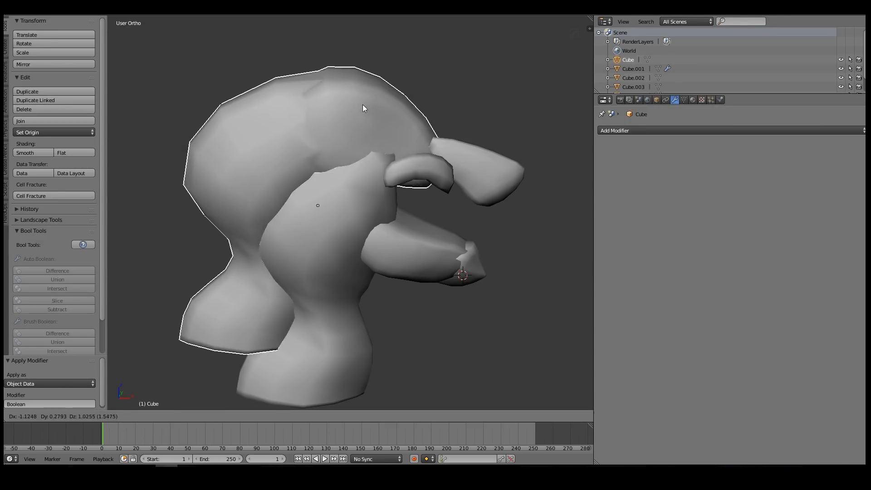
right_click(334, 129)
key(g)
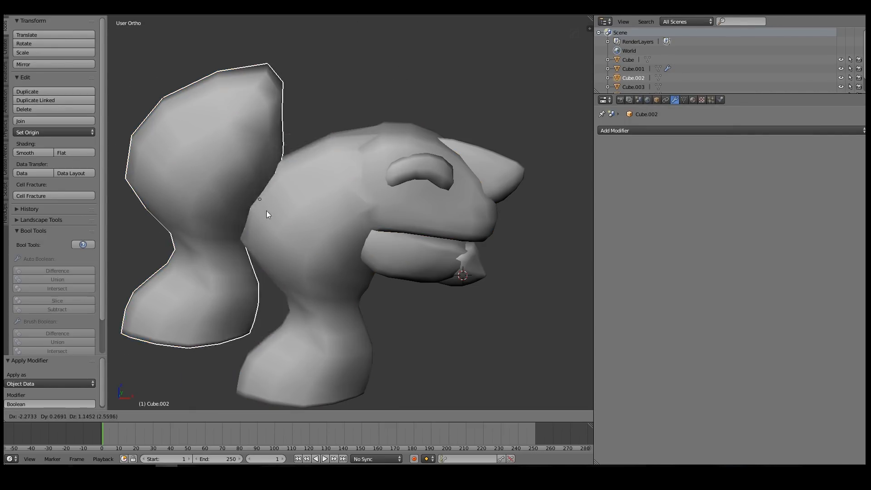
right_click(304, 120)
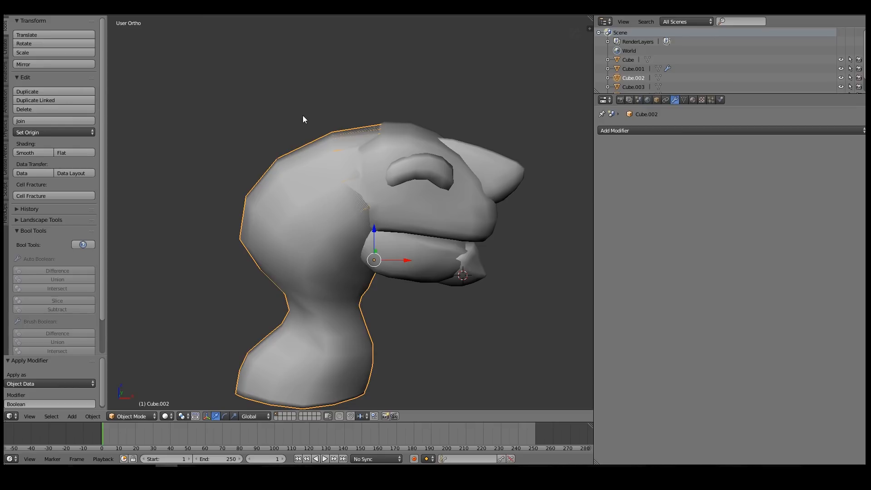
key(Delete)
middle_drag(405, 189, 457, 163)
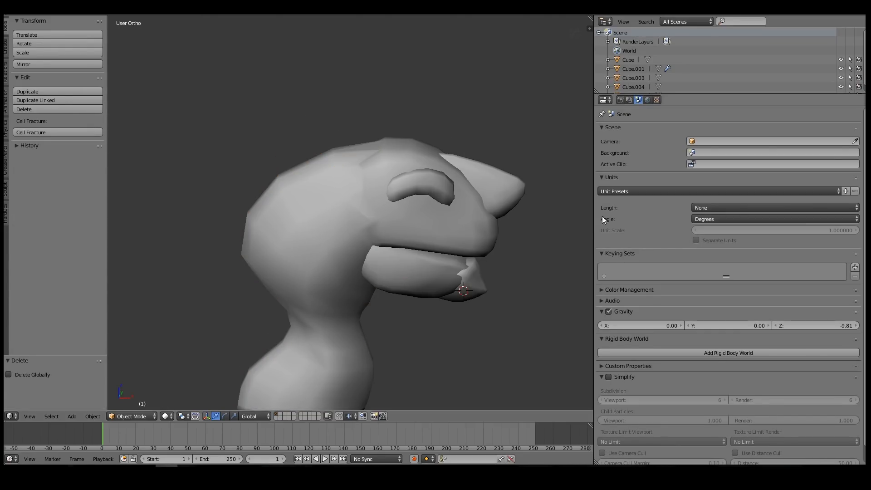
shift+middle_drag(344, 222, 383, 178)
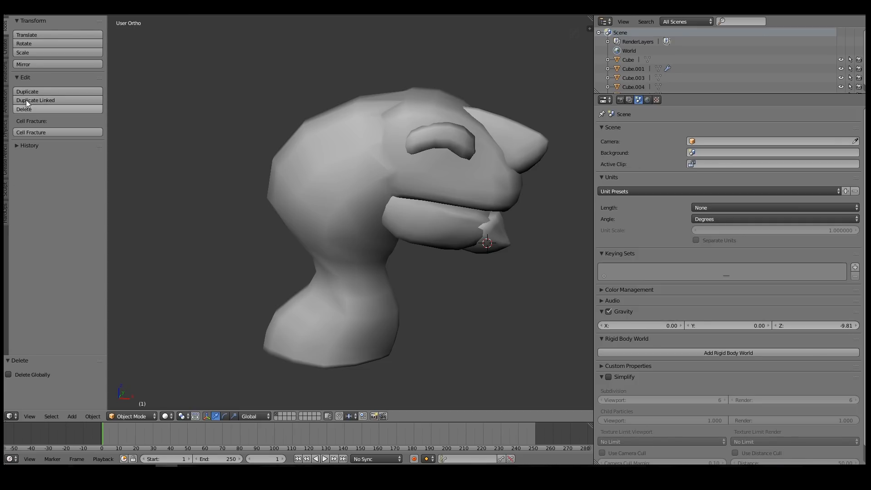
Union the lower jaw with the head-and-neck mesh using the Hard Ops Boolean tool
click(7, 221)
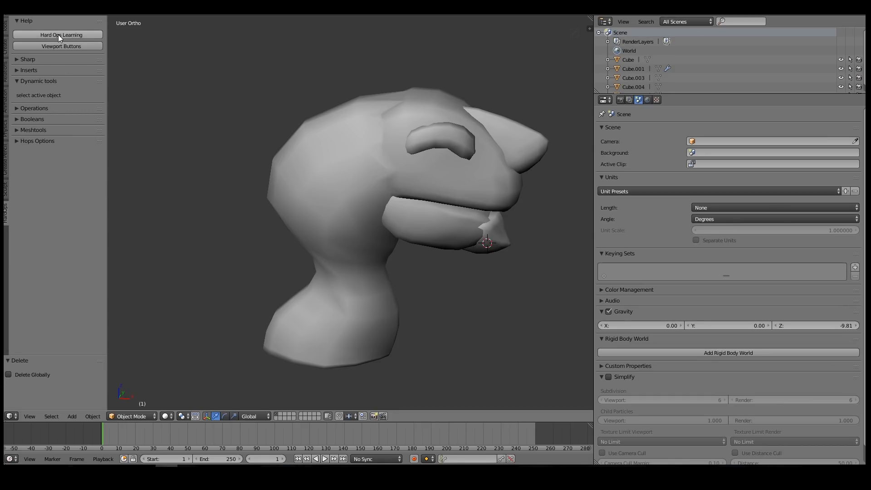
click(20, 120)
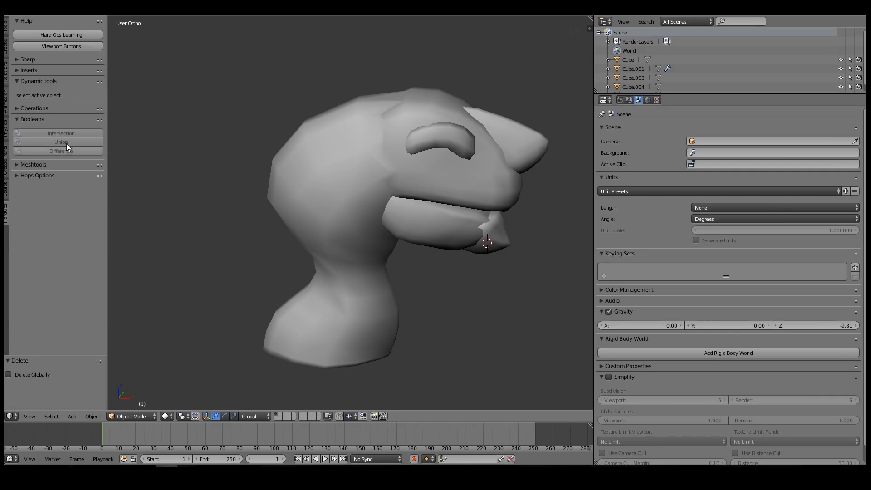
right_click(433, 213)
middle_drag(467, 226, 464, 210)
shift+right_click(319, 279)
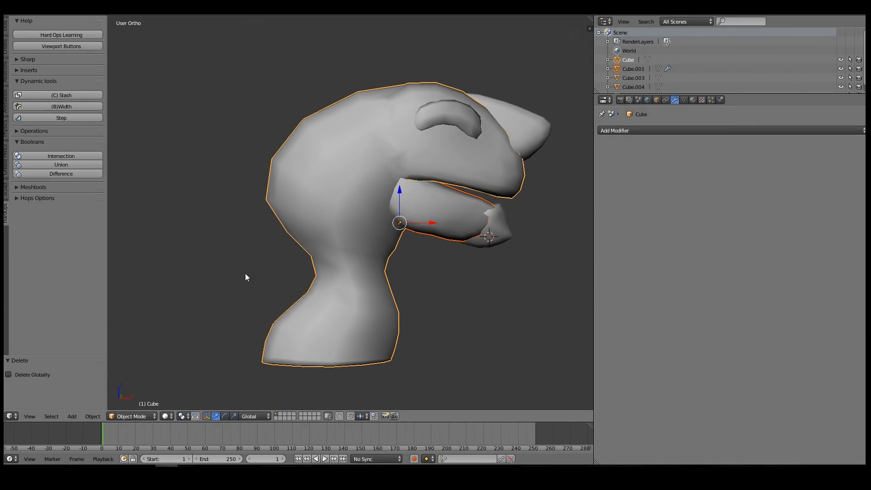
click(50, 165)
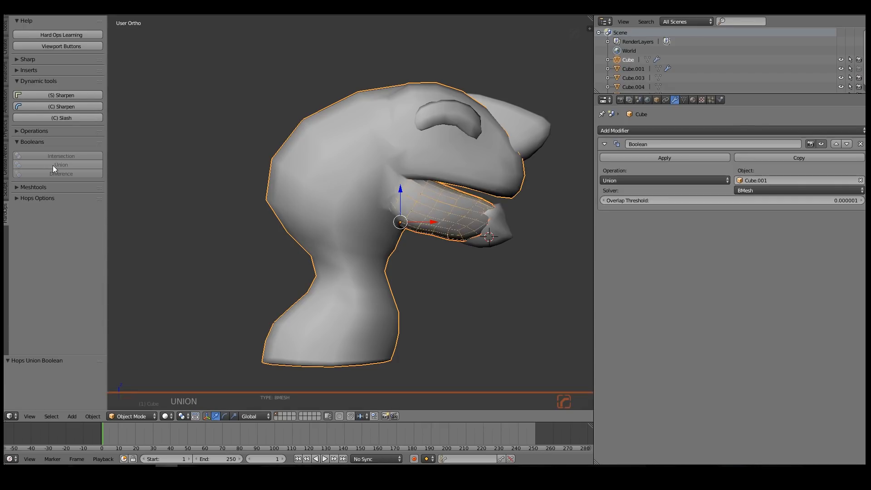
Apply the Boolean union on the head mesh and delete the leftover lower jaw object
middle_drag(443, 201, 395, 237)
right_click(437, 245)
right_click(431, 203)
key(g)
click(418, 200)
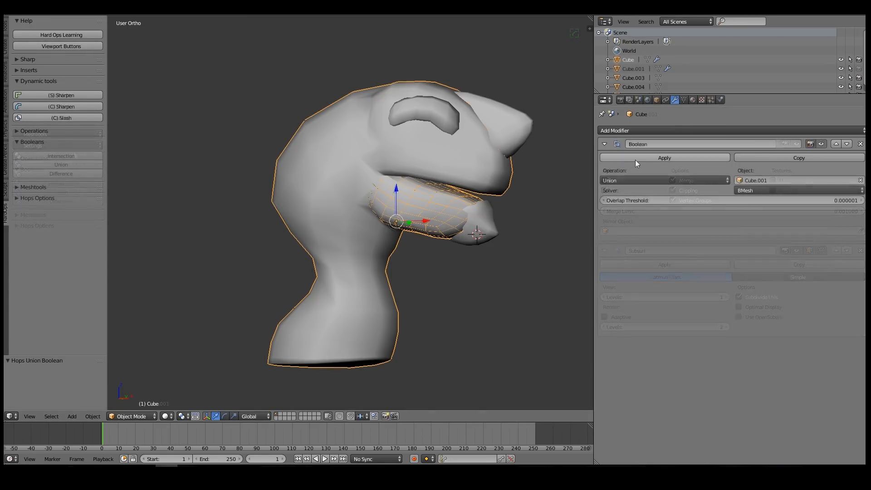
click(633, 158)
right_click(455, 220)
key(x)
click(405, 208)
right_click(404, 193)
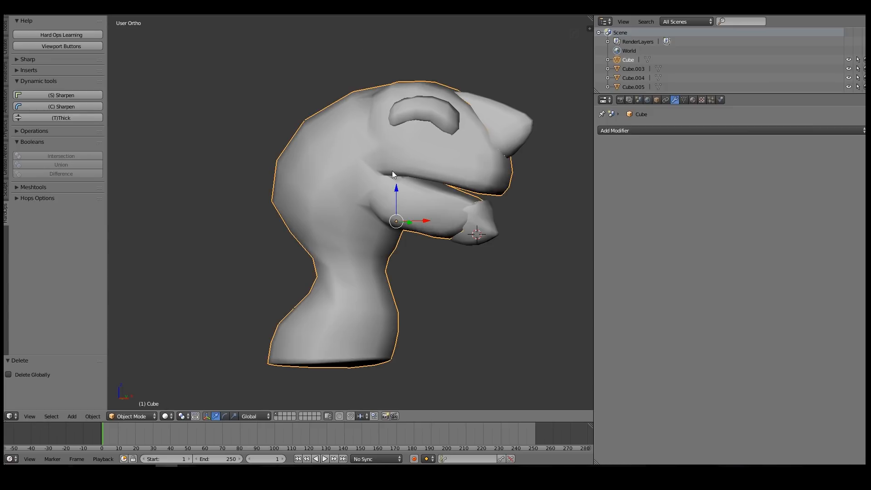
Union the chin piece Cube.005 with the head using the Hard Ops Boolean tool and apply the modifier
middle_drag(444, 212, 384, 208)
right_click(410, 212)
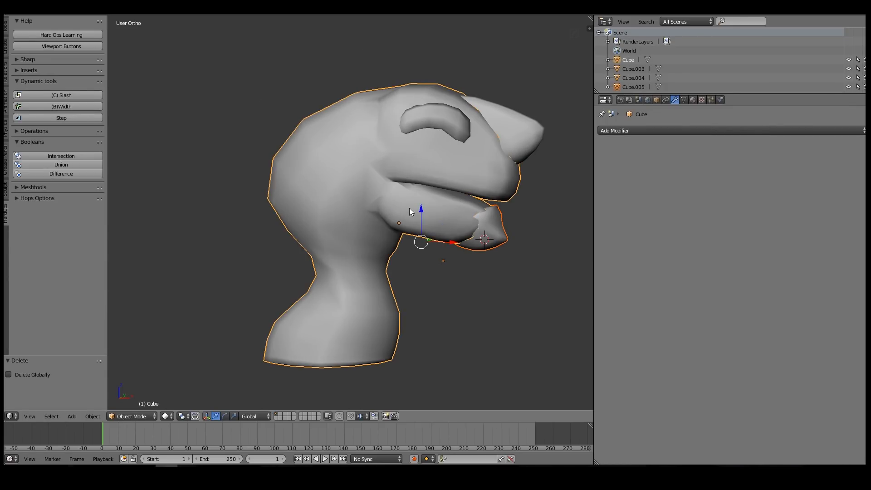
right_click(500, 237)
click(48, 166)
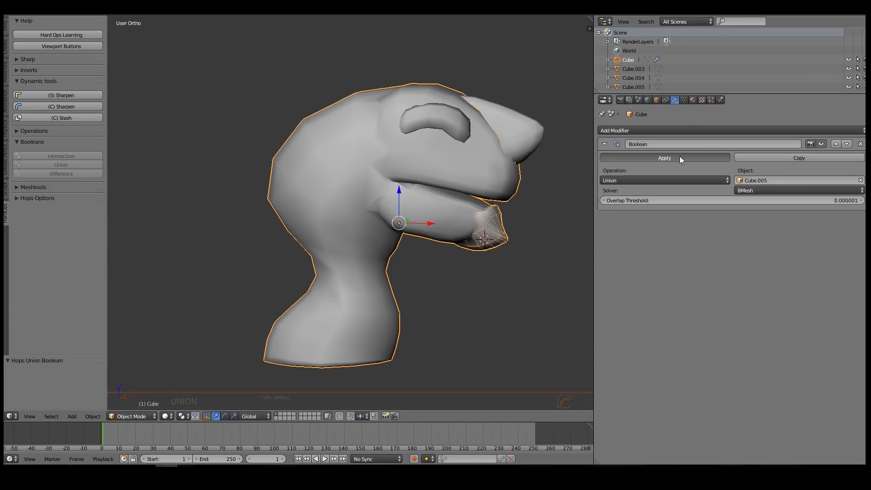
click(680, 156)
Delete the leftover chin object and test-move the merged head, cancelling the move
right_click(486, 228)
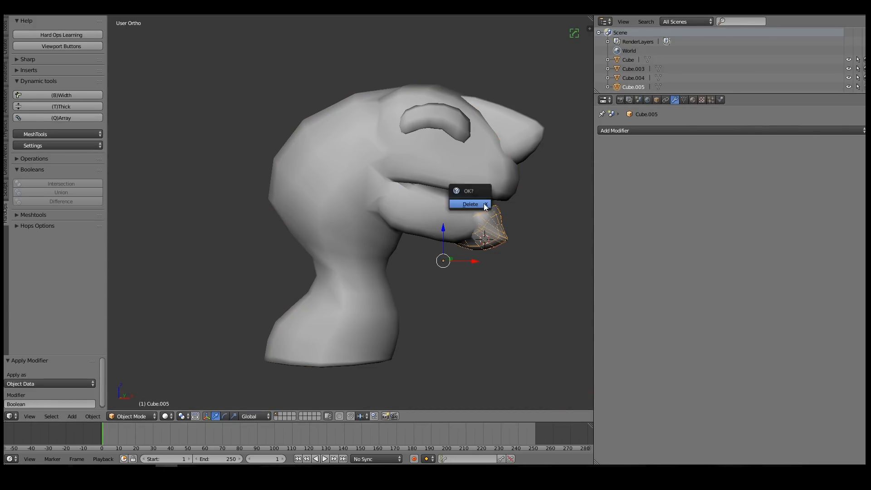
key(Delete)
right_click(468, 224)
key(g)
right_click(401, 253)
Union the brow ridge Cube.003 with the head using the Hard Ops Boolean tool and apply the modifier
right_click(422, 114)
shift+right_click(354, 147)
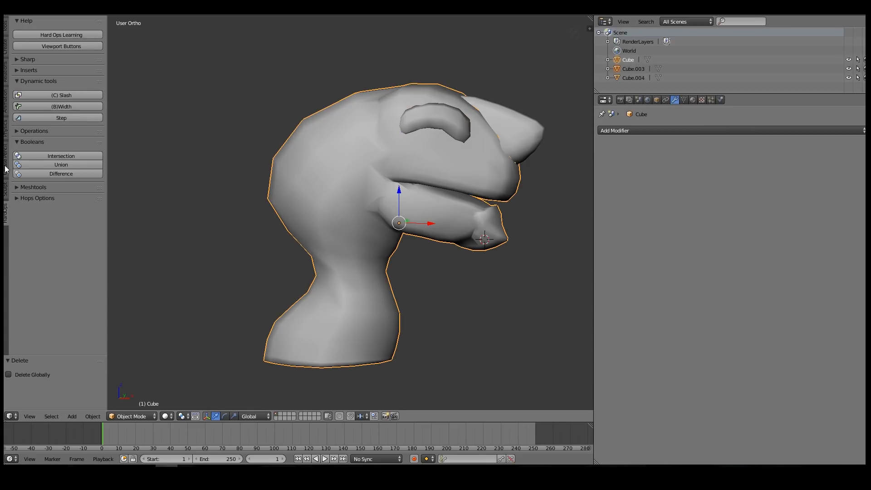
click(54, 164)
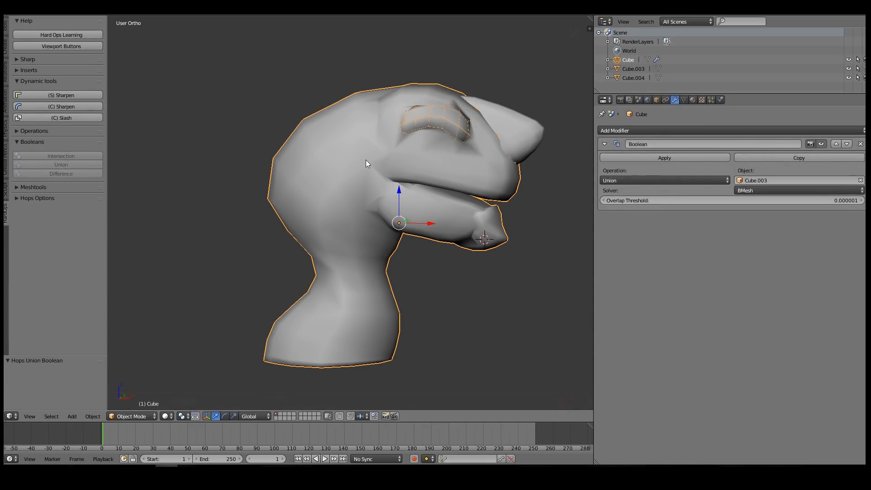
click(623, 155)
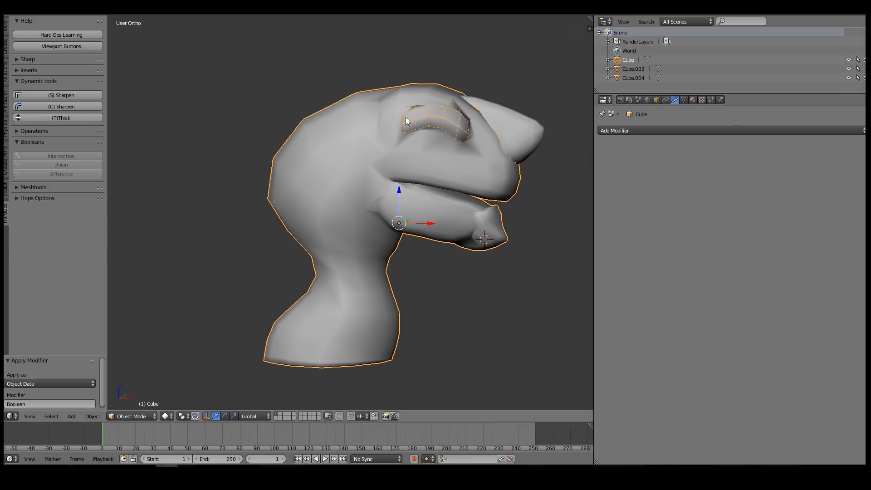
Test-move the leftover brow ridge object, cancel the move, and delete the object
right_click(446, 137)
key(g)
right_click(421, 90)
key(x)
click(421, 89)
Union the nose horn Cube.004 with the head using the Hard Ops Boolean tool and apply the modifier
right_click(512, 116)
shift+right_click(478, 181)
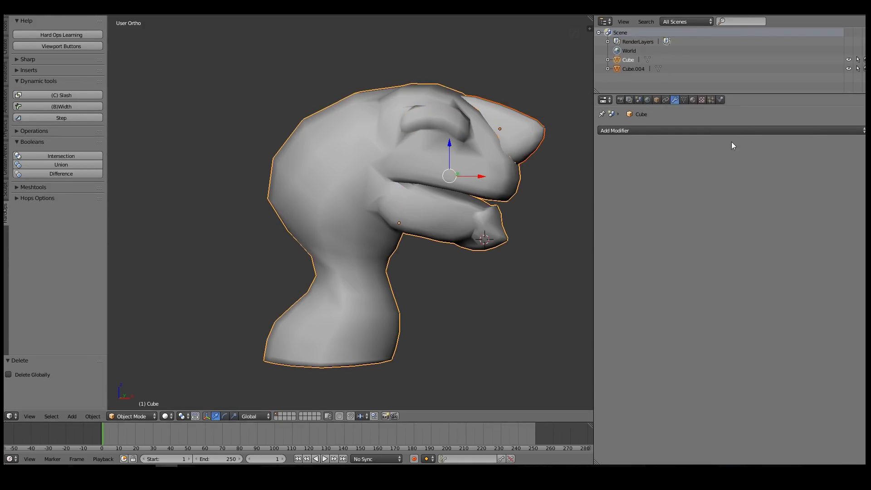
click(68, 165)
click(653, 158)
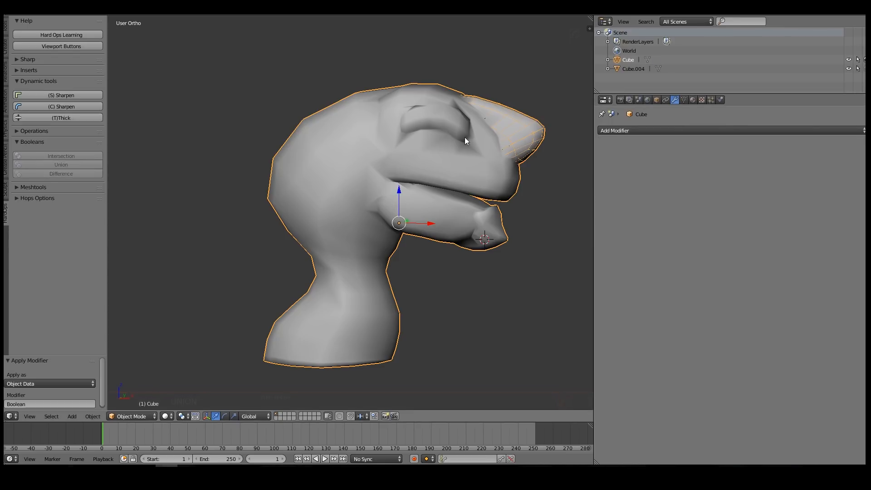
Test-move the leftover nose horn object, cancel the move, and delete the object
right_click(513, 141)
key(g)
right_click(487, 74)
key(x)
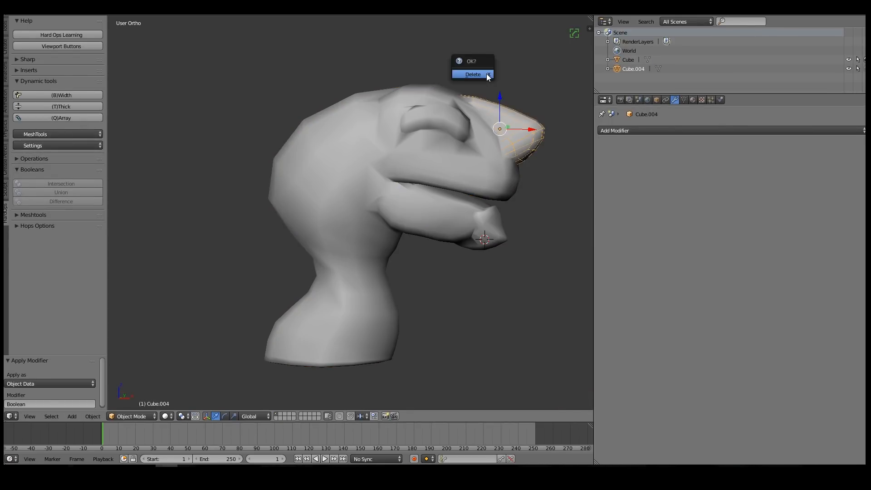
click(486, 75)
Triangulate all faces of the merged head mesh in Edit Mode and return to Object Mode
right_click(501, 170)
mouse_move(501, 169)
middle_down()
mouse_move(270, 197)
mouse_move(485, 195)
mouse_move(436, 166)
mouse_move(495, 192)
mouse_move(309, 156)
middle_up()
scroll(495, 192, up, 5)
key(Tab)
scroll(332, 254, down, 5)
middle_drag(332, 253, 354, 173)
scroll(354, 173, up, 3)
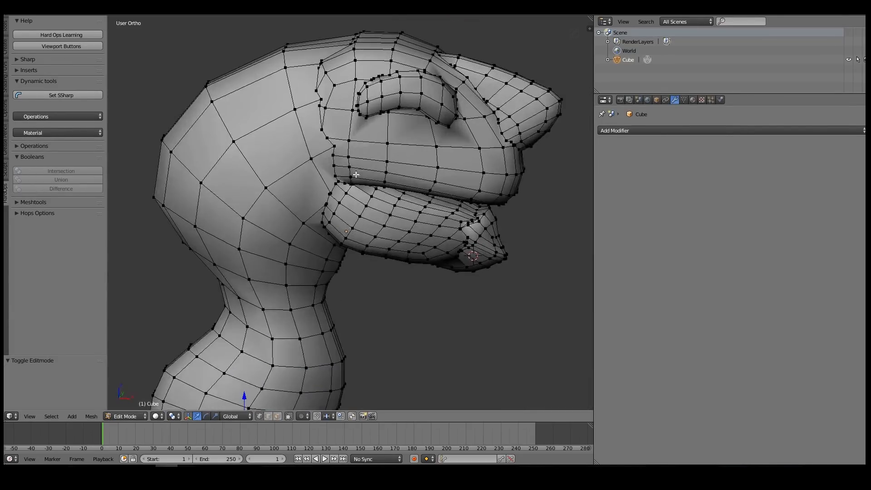
key(a)
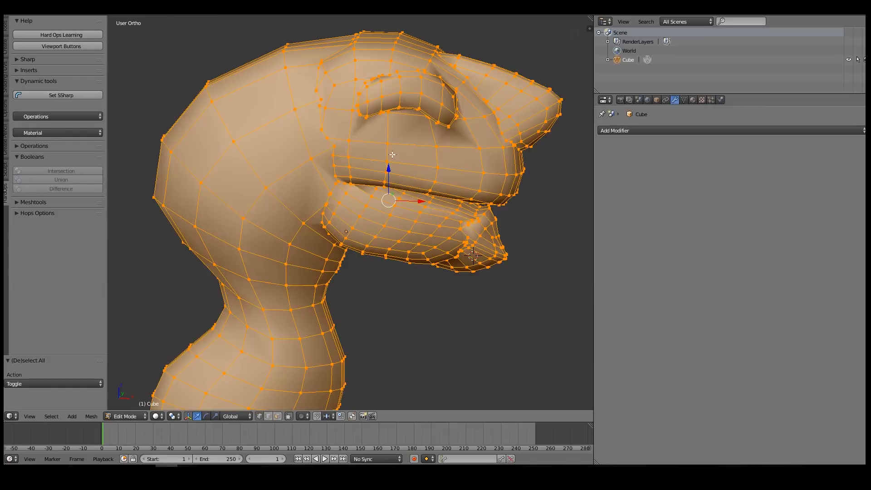
key(a)
key(a)
key(a)
key(a)
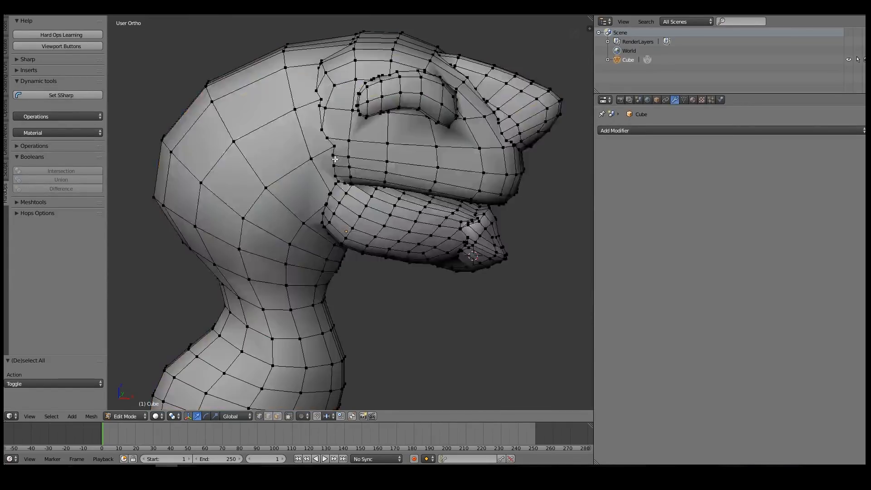
key(ctrl+t)
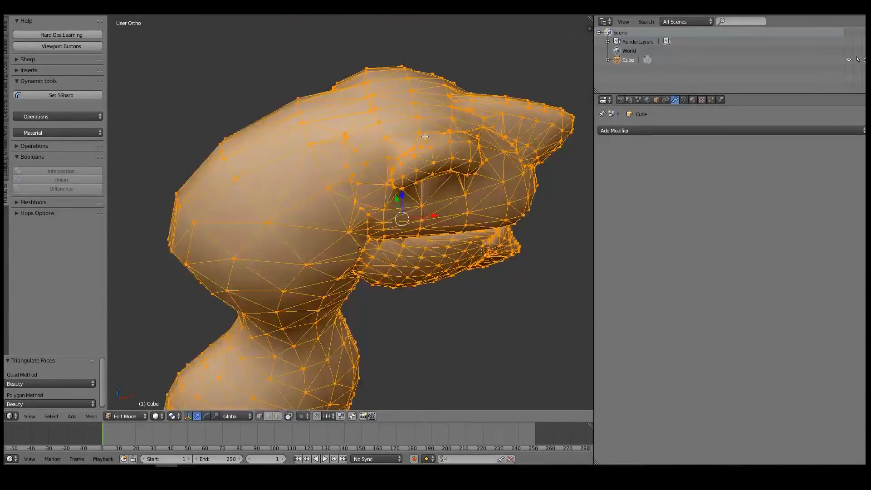
shift+middle_drag(286, 180, 330, 184)
middle_drag(319, 217, 316, 169)
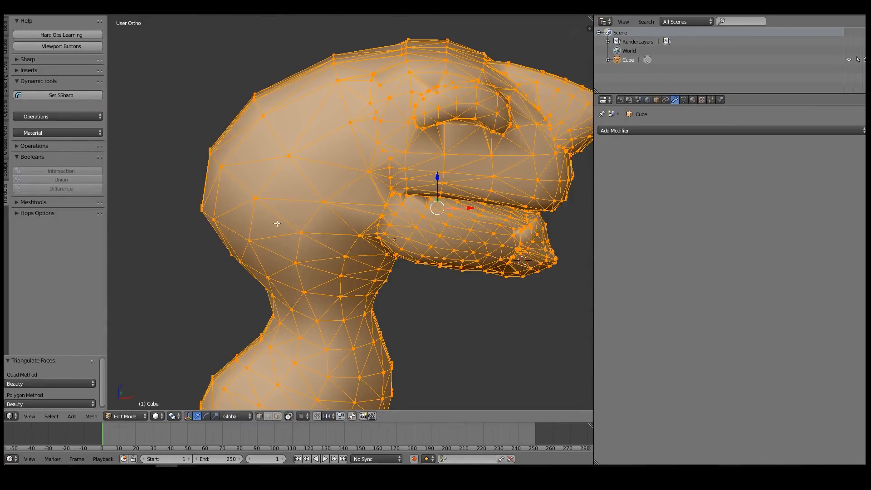
key(Tab)
Duplicate the triangulated head in place and move the copy to another layer
key(shift+z)
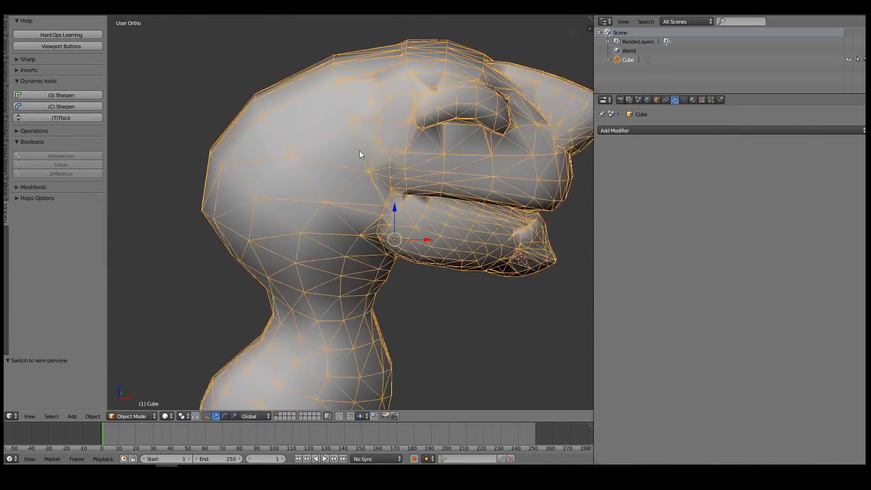
scroll(364, 164, down, 4)
key(shift+z)
middle_drag(451, 162, 446, 146)
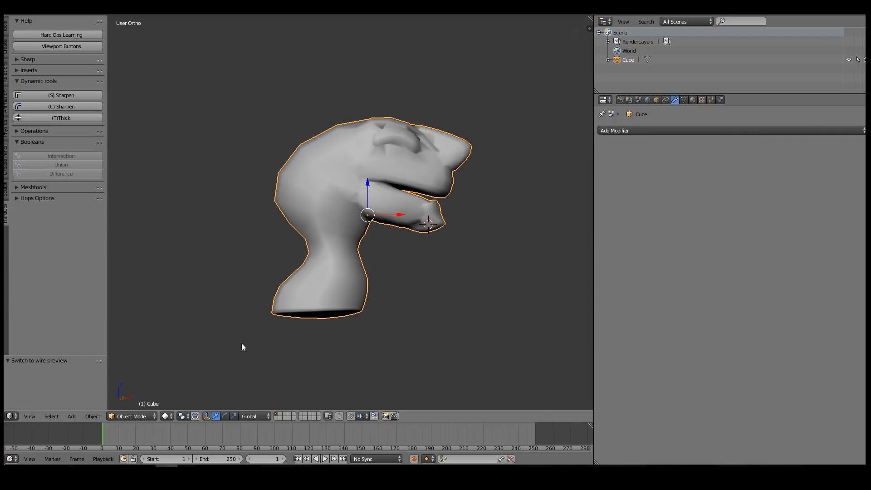
key(shift+d)
right_click(380, 165)
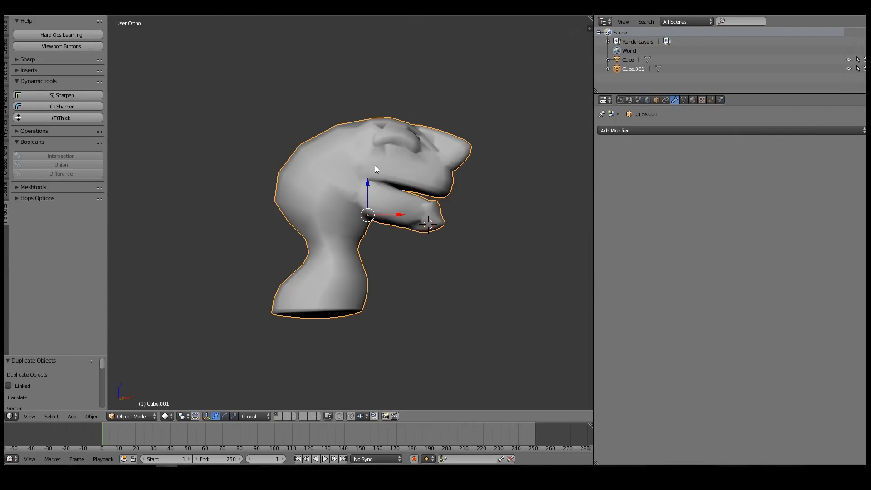
key(m)
click(503, 182)
Put the original head in Sculpt Mode and enable Dyntopo with a detail size of 10 px
right_click(323, 161)
click(145, 417)
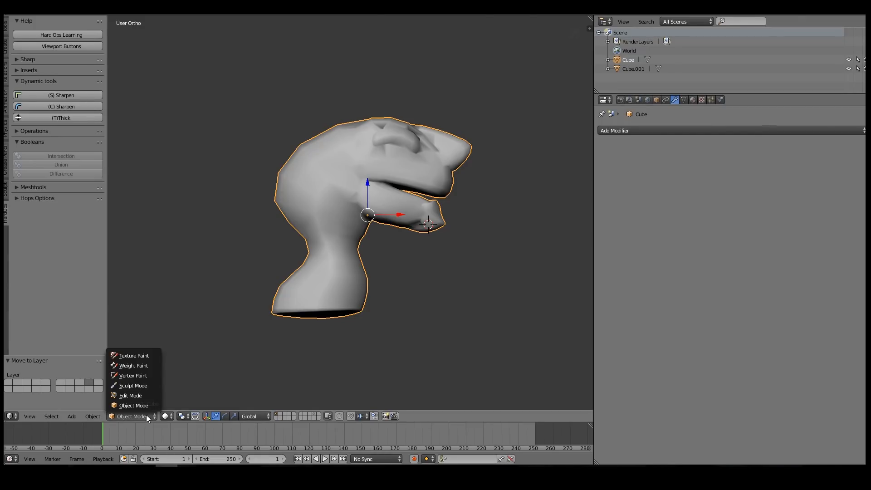
click(140, 385)
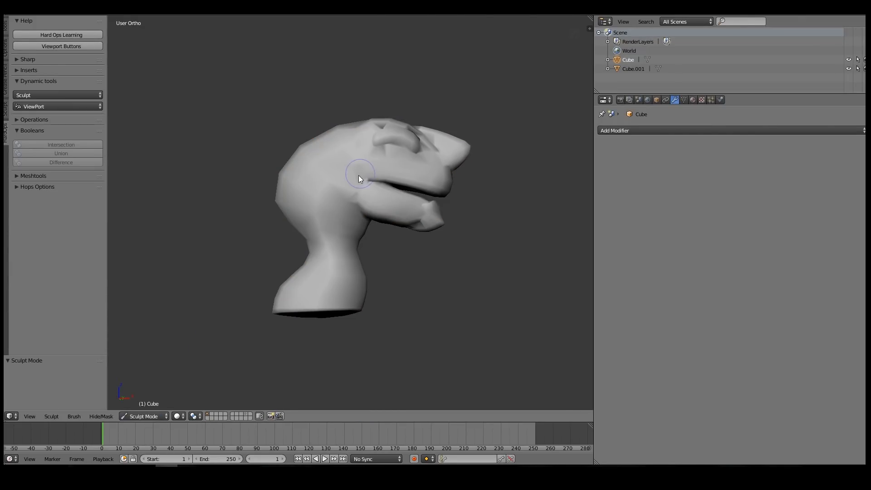
scroll(296, 128, up, 3)
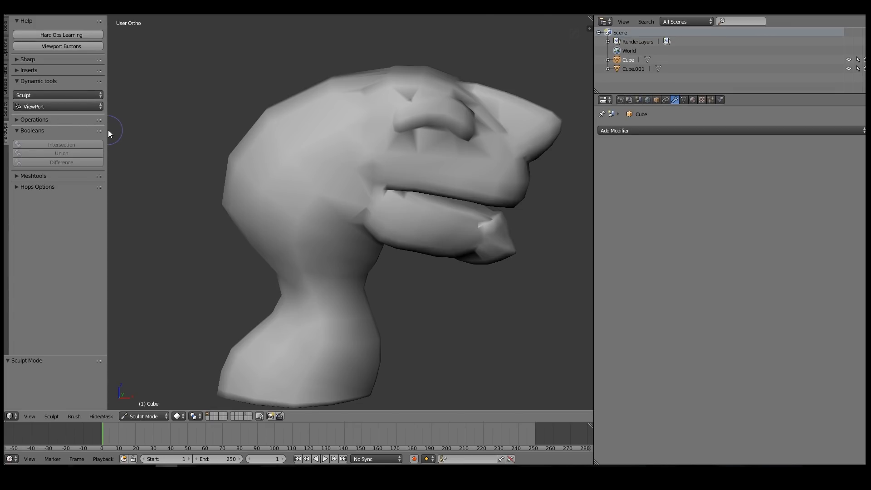
drag(109, 115, 182, 119)
click(5, 26)
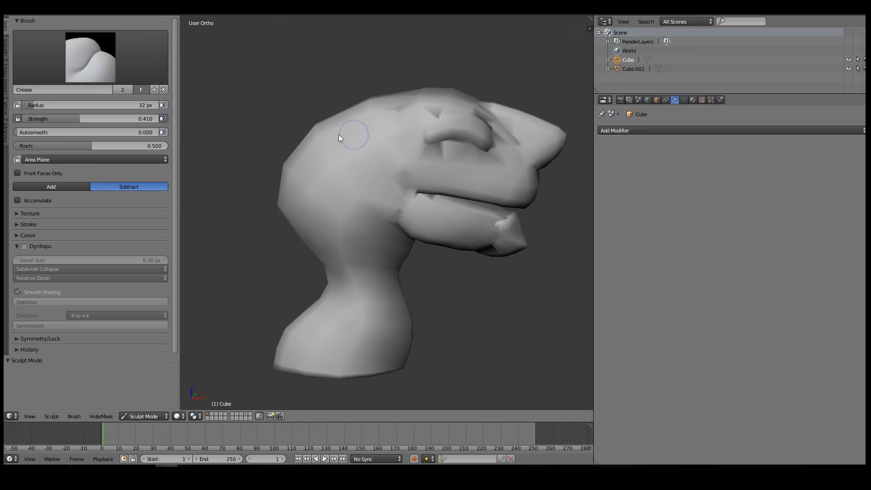
click(25, 247)
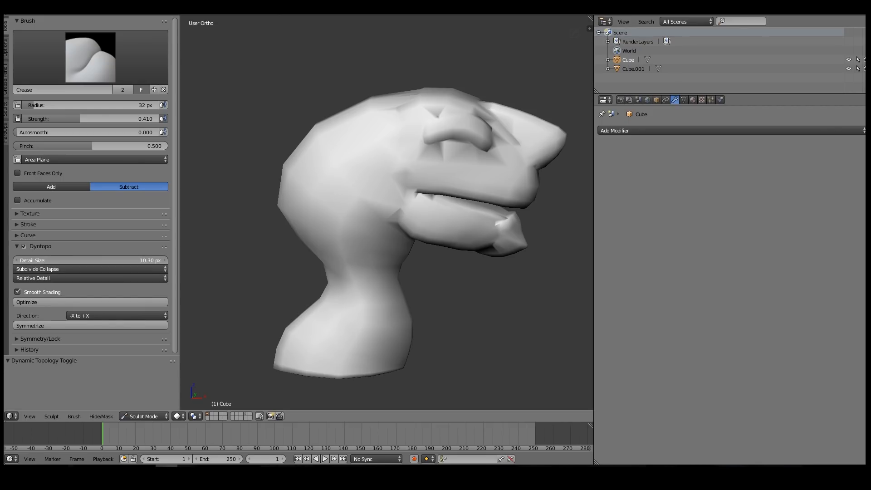
key(Return)
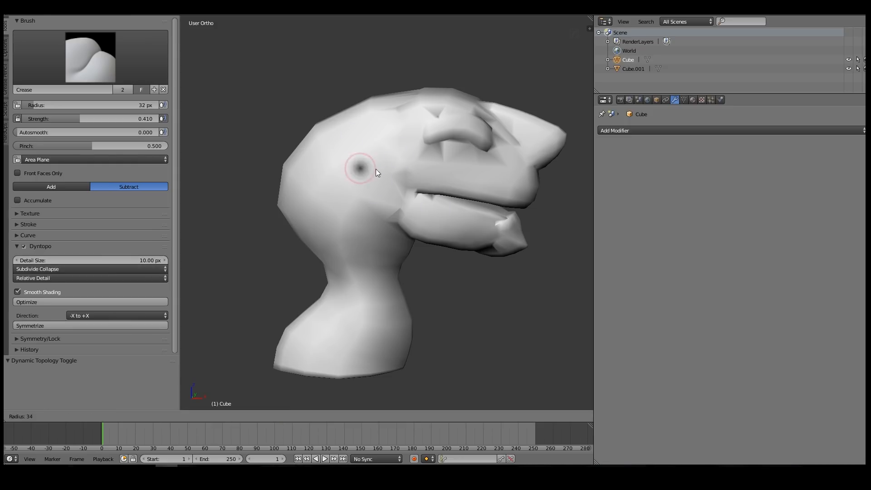
Set the brush radius to 51 px and choose the Clay Strips brush
key(f)
click(424, 157)
shift+middle_drag(426, 156, 386, 190)
click(106, 64)
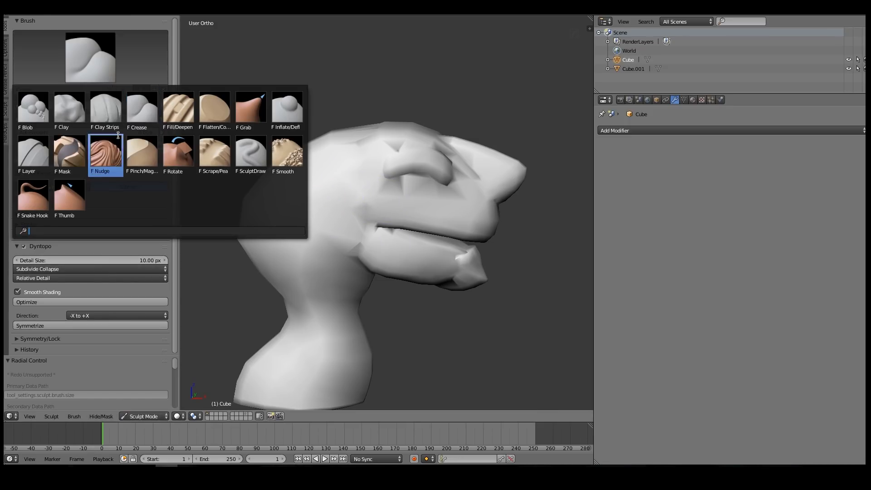
click(97, 112)
Try Clay Strips strokes around the brow ridge, below the eye and on the side of the head
scroll(362, 210, up, 8)
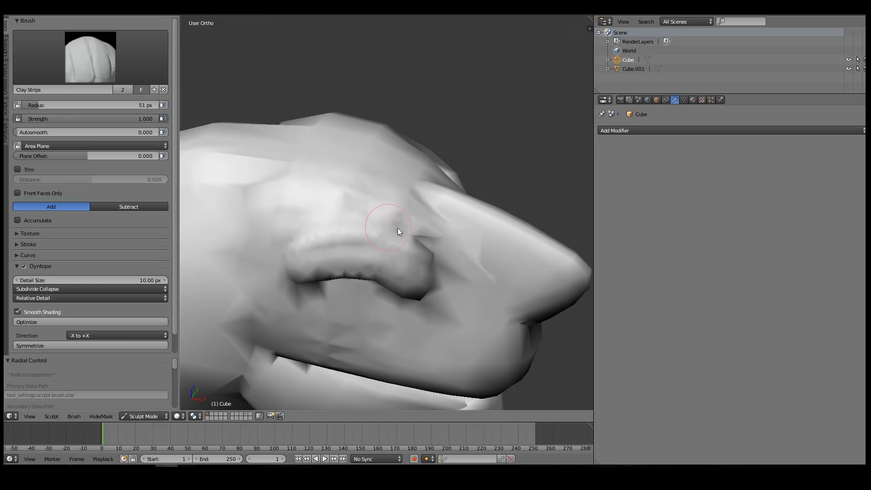
drag(377, 227, 431, 272)
scroll(365, 224, down, 2)
key(z)
key(z)
shift+middle_drag(306, 224, 396, 222)
mouse_move(395, 221)
mouse_down()
mouse_move(382, 245)
mouse_move(357, 258)
mouse_move(348, 232)
mouse_up()
mouse_move(328, 269)
middle_down()
mouse_move(358, 177)
mouse_move(387, 197)
mouse_move(319, 170)
middle_up()
scroll(72, 248, down, 2)
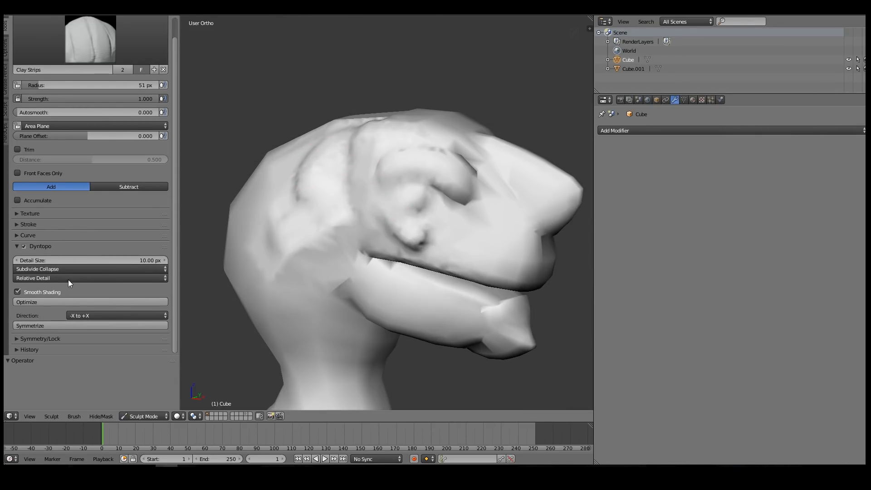
Turn on Y-axis mirror symmetry for sculpting
click(16, 339)
scroll(68, 243, down, 6)
click(103, 235)
Sculpt over the brow ridge and eye area with Clay Strips to blend their seams into the head
mouse_move(494, 159)
middle_down()
mouse_move(376, 208)
mouse_move(490, 246)
middle_up()
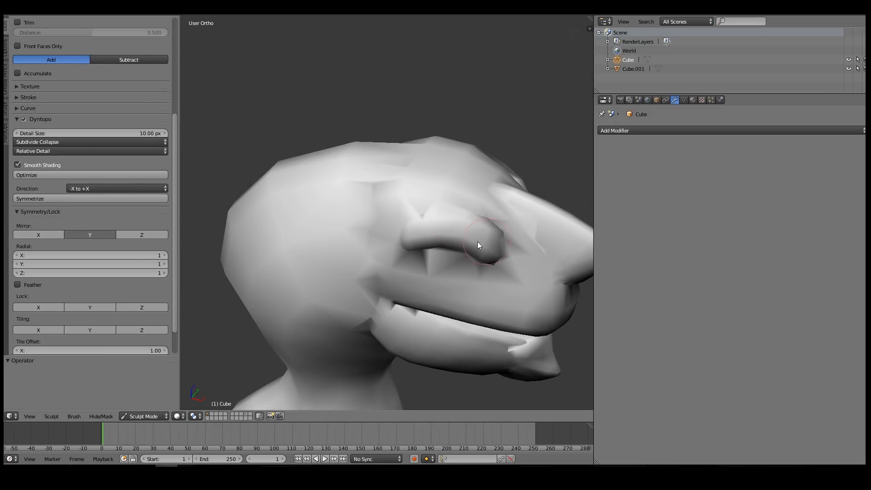
mouse_move(497, 236)
mouse_down()
mouse_move(405, 204)
mouse_move(394, 211)
mouse_up()
scroll(442, 232, down, 4)
middle_drag(451, 237, 385, 199)
scroll(381, 197, up, 4)
drag(381, 200, 377, 222)
mouse_move(380, 224)
middle_down()
mouse_move(486, 184)
mouse_move(427, 213)
middle_up()
mouse_move(427, 213)
mouse_down()
mouse_move(390, 186)
mouse_move(352, 201)
mouse_move(412, 215)
mouse_up()
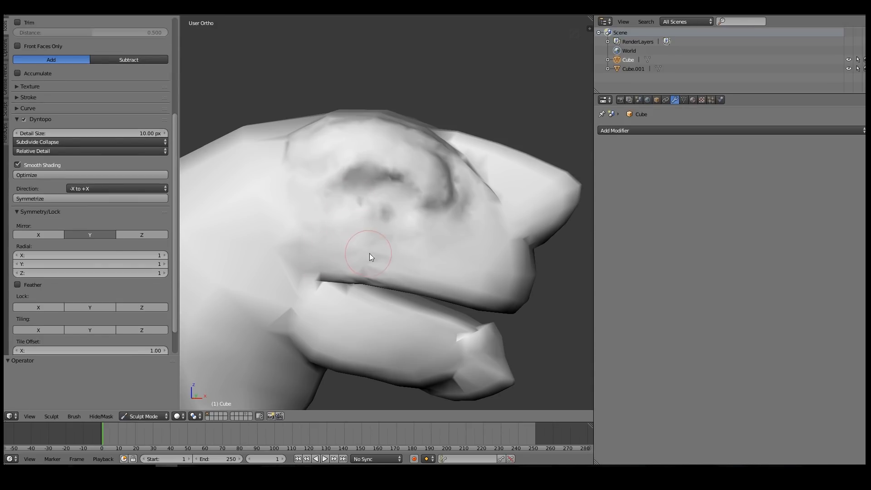
Build up and smooth the corner of the mouth, blending the jaw joint into the head and neck
mouse_move(306, 283)
mouse_down()
mouse_move(284, 325)
mouse_move(292, 302)
mouse_up()
shift+middle_drag(292, 302, 395, 198)
mouse_move(394, 214)
mouse_down()
mouse_move(383, 244)
mouse_move(389, 275)
mouse_up()
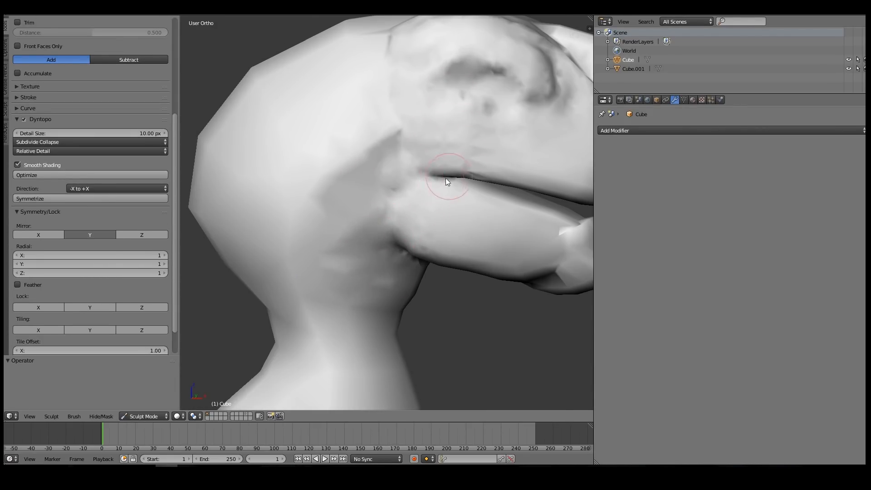
shift+middle_drag(452, 176, 416, 199)
mouse_move(355, 159)
shift+mouse_down()
mouse_move(368, 199)
mouse_move(317, 285)
shift+mouse_up()
shift+middle_drag(486, 249, 336, 214)
scroll(341, 214, up, 2)
drag(395, 216, 362, 300)
middle_drag(362, 300, 384, 247)
Fill the seams along the lower jaw, chin and throat with Clay Strips strokes
drag(406, 136, 320, 196)
shift+middle_drag(370, 162, 373, 191)
mouse_move(373, 191)
mouse_down()
mouse_move(396, 184)
mouse_move(342, 200)
mouse_move(307, 197)
mouse_move(332, 224)
mouse_up()
shift+middle_drag(344, 215, 398, 213)
shift+middle_drag(296, 204, 404, 204)
drag(338, 163, 369, 214)
middle_drag(368, 213, 357, 186)
drag(357, 186, 330, 171)
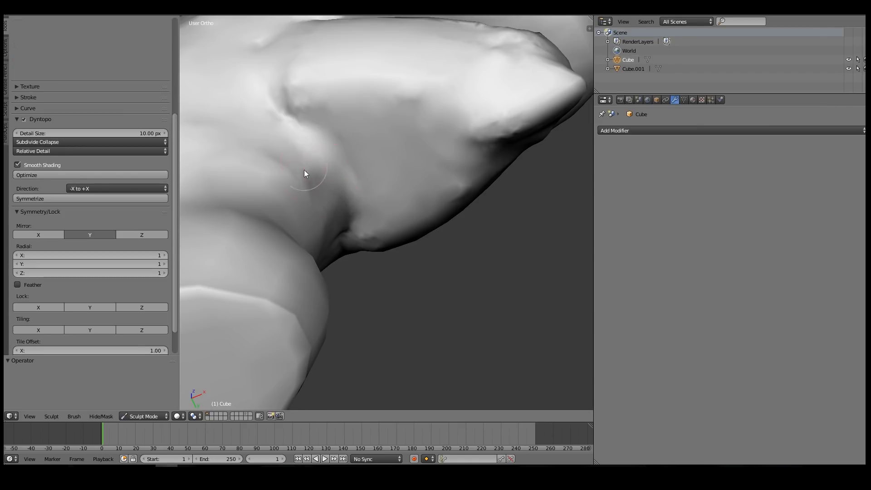
Smooth the nose horn's seams into the snout and the brow
scroll(361, 196, down, 3)
mouse_move(363, 146)
middle_down()
mouse_move(361, 196)
mouse_move(351, 207)
mouse_move(450, 176)
mouse_move(442, 207)
mouse_move(411, 217)
mouse_move(387, 213)
mouse_move(419, 207)
middle_up()
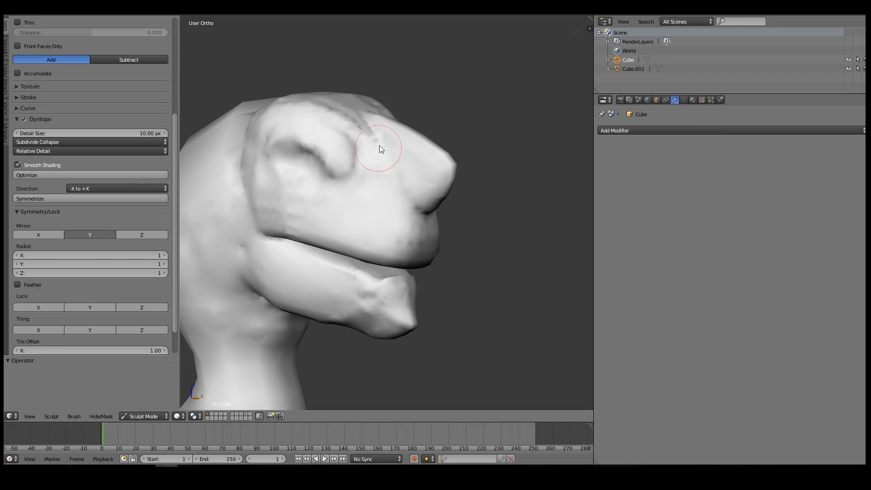
shift+drag(382, 144, 422, 207)
mouse_move(422, 207)
middle_down()
mouse_move(448, 168)
mouse_move(437, 186)
middle_up()
middle_drag(407, 145, 379, 175)
shift+drag(378, 175, 316, 151)
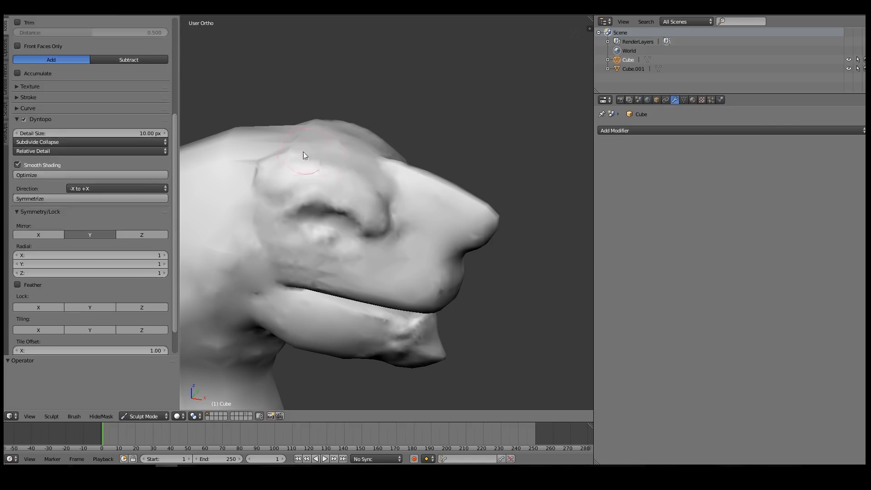
mouse_move(294, 200)
middle_down()
mouse_move(265, 166)
mouse_move(274, 160)
middle_up()
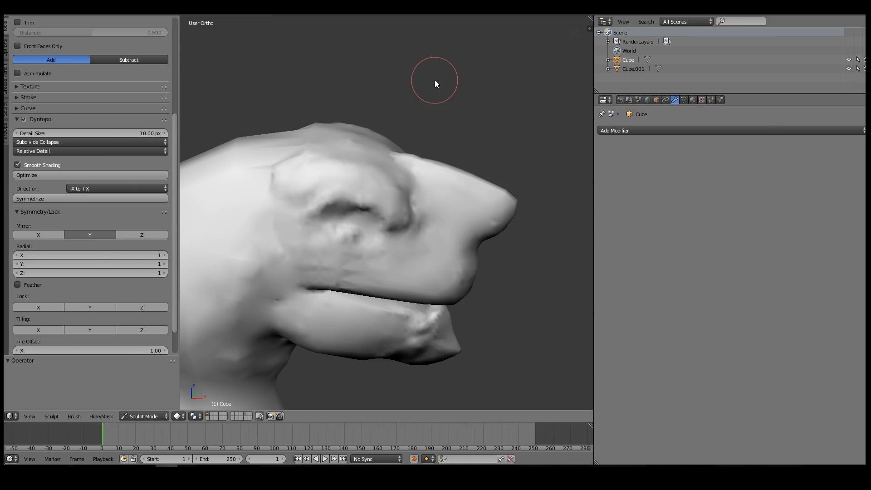
Smooth the back of the brow and cheek, and add clay across the side of the snout
mouse_move(359, 229)
shift+mouse_down()
mouse_move(385, 219)
mouse_move(324, 227)
mouse_move(279, 175)
mouse_move(263, 179)
shift+mouse_up()
mouse_move(352, 179)
middle_down()
mouse_move(437, 152)
mouse_move(357, 298)
mouse_move(391, 235)
middle_up()
drag(391, 241, 449, 254)
mouse_move(481, 241)
middle_down()
mouse_move(502, 277)
mouse_move(452, 254)
middle_up()
mouse_move(399, 250)
middle_down()
mouse_move(394, 224)
mouse_move(399, 237)
mouse_move(261, 212)
middle_up()
middle_drag(290, 298, 323, 285)
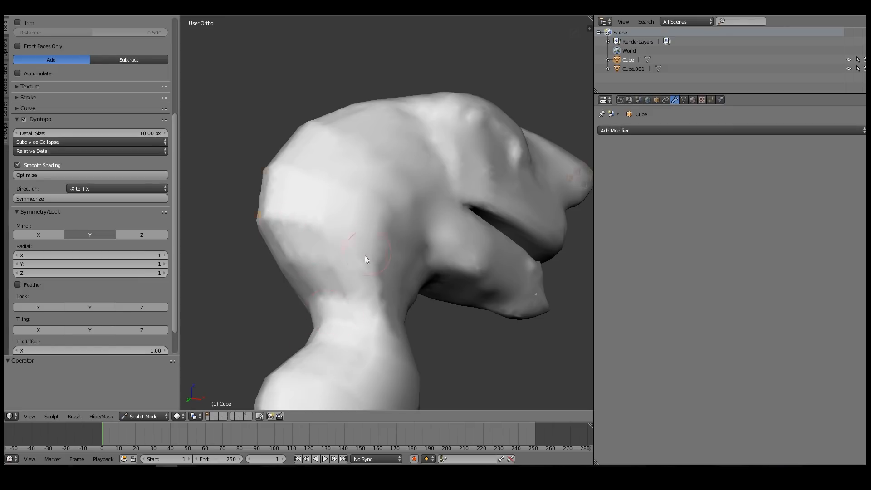
Enlarge the brush and smooth the faceted back of the head down to the neck
key(z)
key(z)
middle_drag(343, 188, 311, 224)
key(bracketright)
key(bracketright)
key(bracketright)
key(bracketright)
key(bracketright)
key(bracketright)
key(bracketright)
key(bracketright)
shift+drag(307, 226, 353, 304)
Pull the back of the head out to the reference sketch's outline with an enlarged Grab brush
shift+middle_drag(418, 305, 420, 172)
mouse_move(288, 359)
middle_down()
mouse_move(271, 304)
mouse_move(277, 253)
mouse_move(255, 303)
mouse_move(338, 221)
mouse_move(332, 215)
middle_up()
key(g)
mouse_move(298, 186)
middle_down()
mouse_move(354, 115)
mouse_move(389, 113)
mouse_move(391, 195)
middle_up()
key(KP_1)
key(bracketright)
key(bracketright)
key(bracketright)
key(bracketright)
key(bracketright)
key(bracketright)
key(bracketleft)
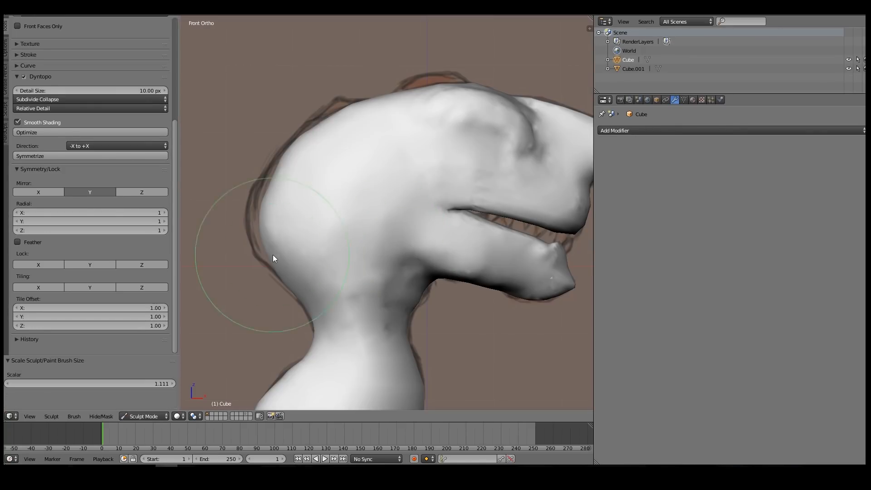
key(z)
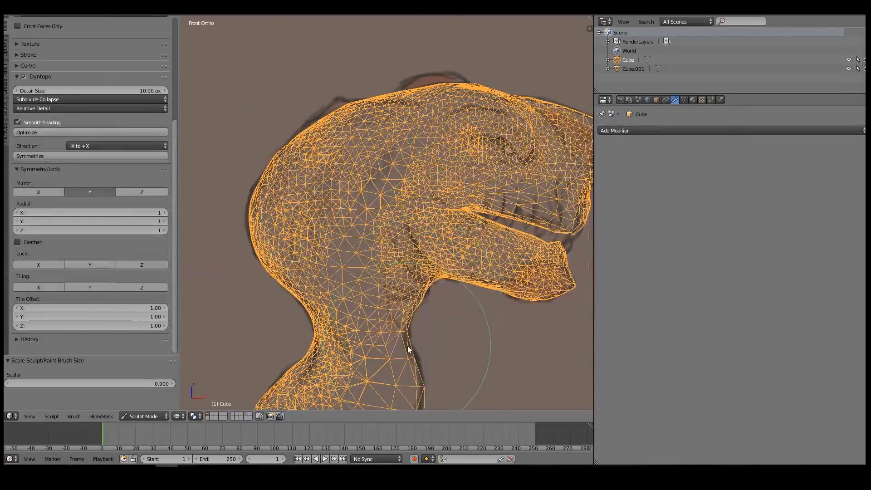
Refine the coarse mesh on the front and base of the neck with a 185 px Clay Strips brush
shift+middle_drag(405, 366, 410, 291)
key(c)
scroll(167, 36, up, 8)
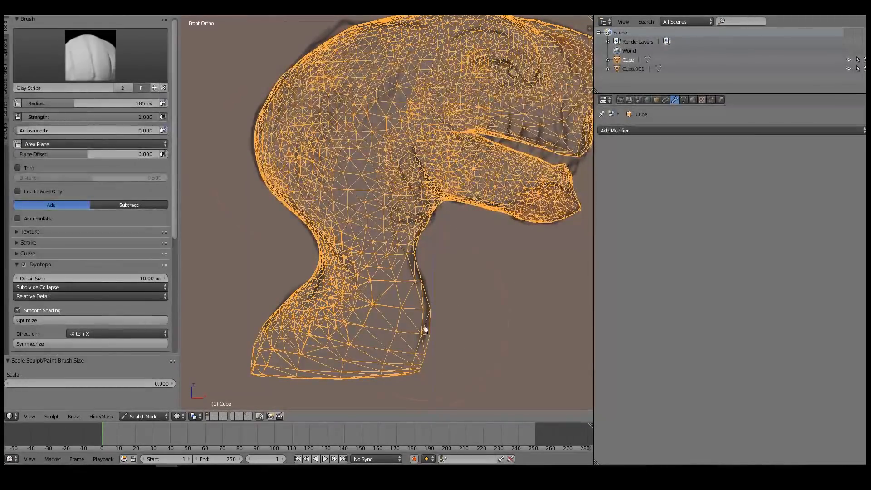
key(4)
key(5)
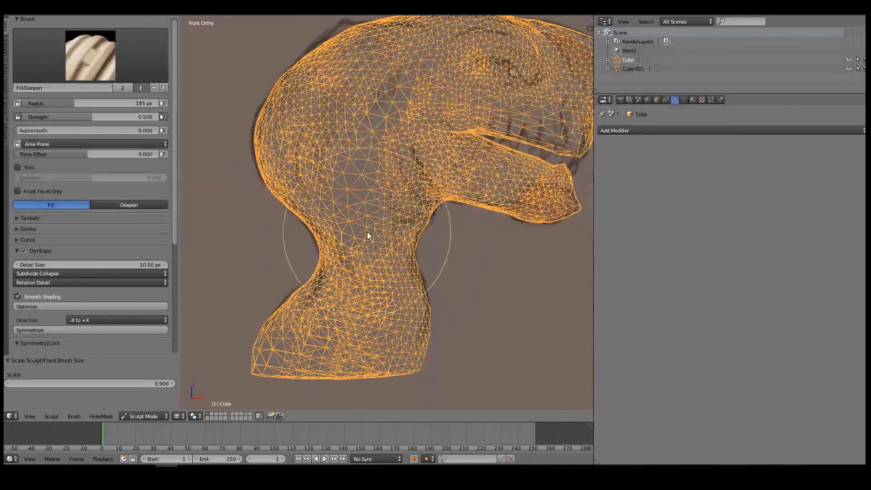
key(6)
key(7)
Reduce the brush radius to 67 px and run Clay Strips over the coarse area from the upper neck to the cheek
key(g)
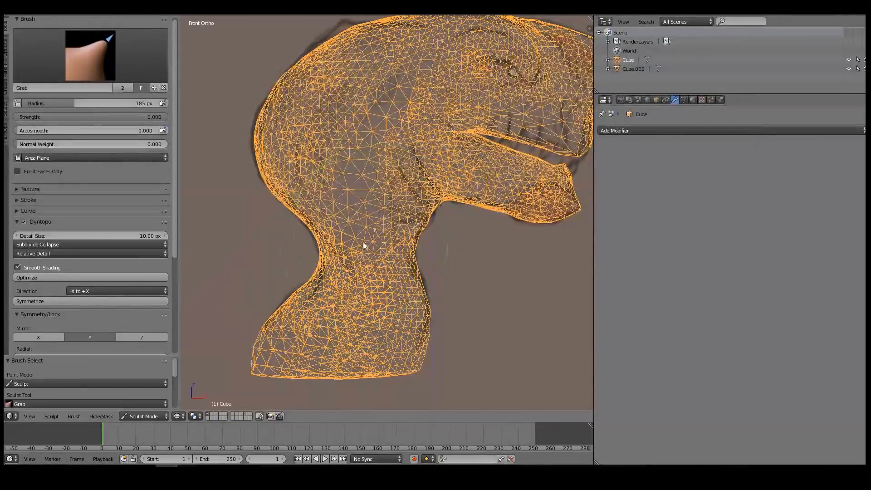
key(bracketleft)
key(bracketleft)
key(bracketleft)
key(bracketleft)
key(bracketleft)
key(bracketleft)
key(3)
drag(363, 232, 407, 81)
key(4)
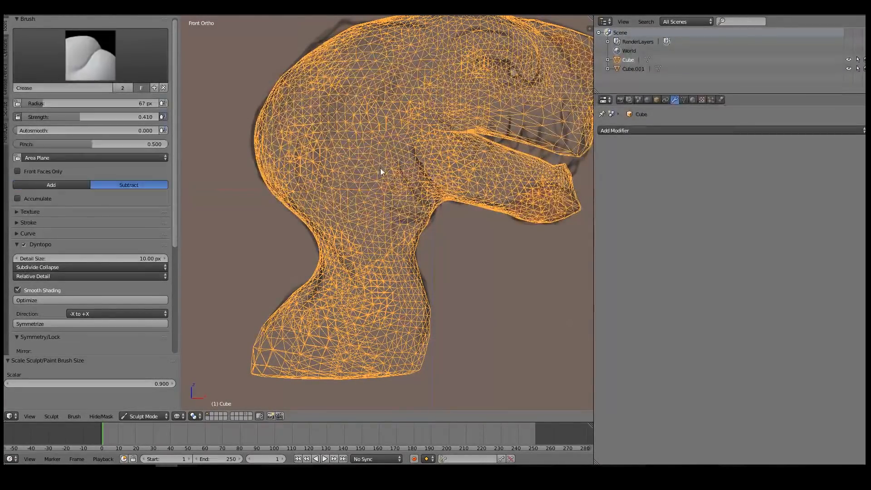
key(3)
Return to solid shading, add clay up the side of the neck, and smooth the area behind the jaw
key(z)
middle_drag(394, 197, 401, 219)
middle_drag(374, 336, 372, 335)
drag(386, 334, 388, 258)
middle_drag(400, 240, 408, 209)
shift+drag(408, 208, 353, 241)
shift+middle_drag(464, 134, 415, 230)
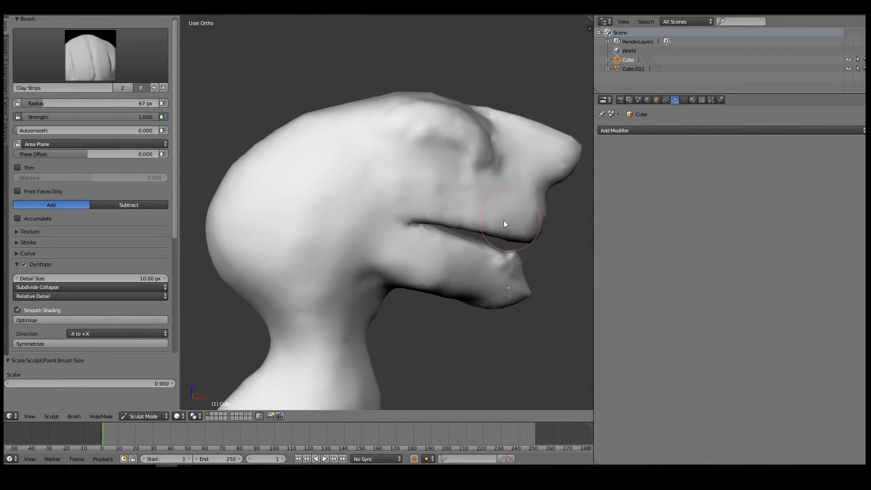
Pull the nose horn's tip onto the reference sketch's outline with Grab in the front wireframe view
middle_drag(504, 224, 490, 260)
mouse_move(524, 298)
middle_down()
mouse_move(432, 178)
mouse_move(427, 199)
mouse_move(403, 189)
middle_up()
key(z)
key(z)
shift+middle_drag(462, 178, 421, 233)
key(KP_1)
mouse_move(531, 186)
middle_down()
mouse_move(483, 209)
mouse_move(527, 223)
mouse_move(544, 205)
middle_up()
key(1)
key(g)
key(KP_1)
key(f)
click(462, 217)
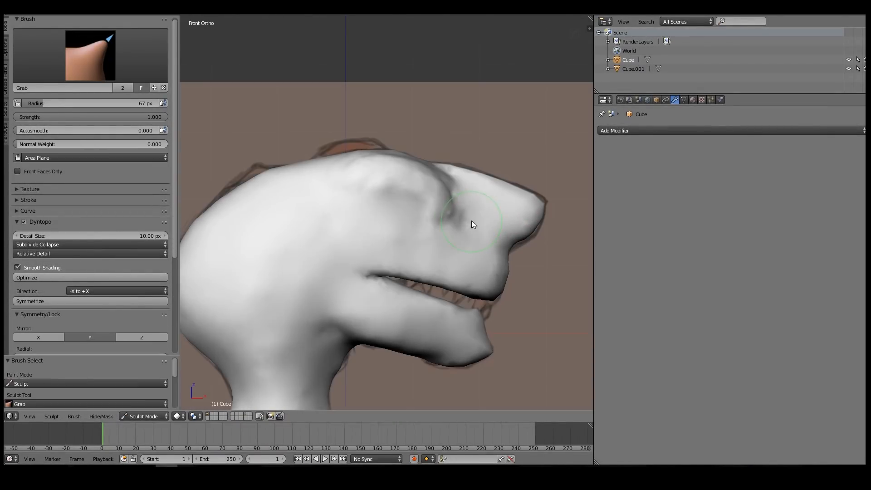
key(z)
mouse_move(516, 238)
mouse_down()
mouse_move(523, 246)
mouse_move(545, 203)
mouse_up()
Set the Grab brush to a radius of 82 px and a strength of 0.553
key(bracketleft)
key(bracketleft)
key(bracketleft)
key(bracketleft)
key(bracketleft)
key(bracketleft)
key(bracketleft)
drag(160, 117, 92, 117)
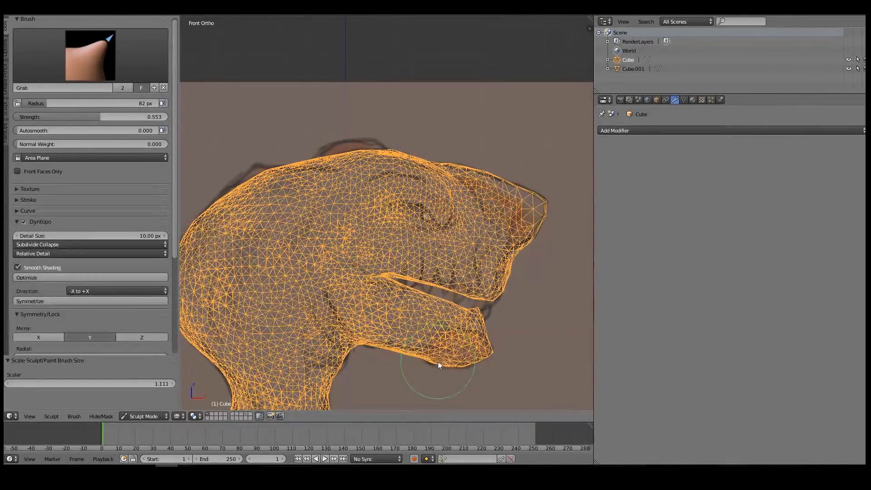
Choose the Blob brush and smooth the side and back of the neck in solid shading
shift+middle_drag(342, 363, 393, 197)
click(113, 66)
click(120, 111)
key(z)
middle_drag(298, 184, 297, 180)
shift+drag(315, 253, 289, 192)
Sculpt the sketch's diagonal fold from the back of the head down the neck with a 50 px brush
key(bracketleft)
key(bracketleft)
key(bracketleft)
key(bracketleft)
key(bracketleft)
key(bracketleft)
key(bracketright)
key(bracketright)
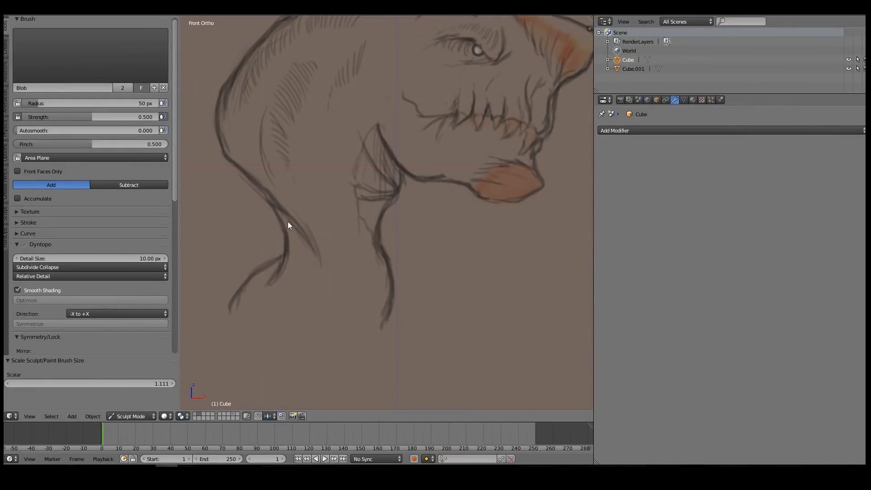
click(195, 414)
key(3)
mouse_move(263, 158)
mouse_down()
mouse_move(313, 212)
mouse_move(338, 267)
mouse_up()
drag(299, 240, 330, 305)
middle_drag(324, 231, 359, 212)
middle_drag(295, 210, 312, 245)
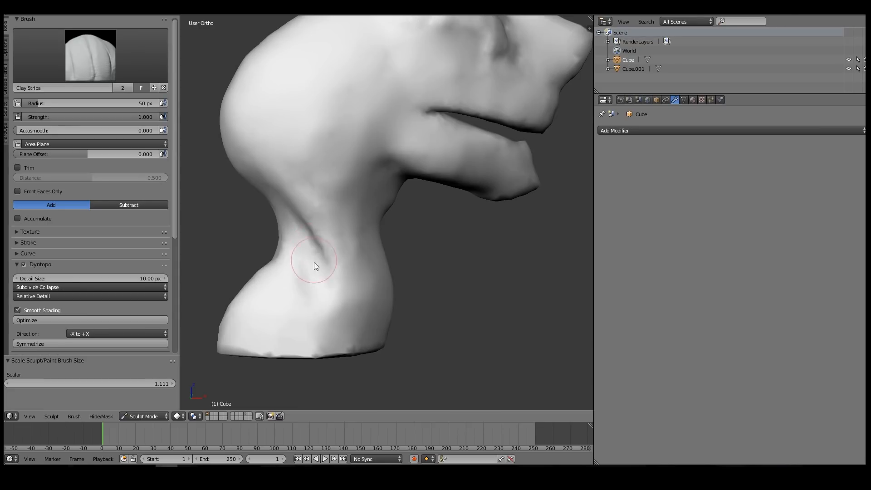
Extend the neck fold with a 67 px Clay Strips brush and set the Dyntopo detail size to 7.60 px
mouse_move(306, 285)
middle_down()
mouse_move(344, 206)
mouse_move(382, 301)
mouse_move(369, 315)
middle_up()
key(bracketright)
key(bracketright)
key(bracketright)
middle_drag(367, 275, 360, 253)
key(c)
mouse_move(344, 263)
middle_down()
mouse_move(268, 140)
mouse_move(306, 191)
middle_up()
drag(150, 278, 137, 279)
middle_drag(279, 149, 355, 160)
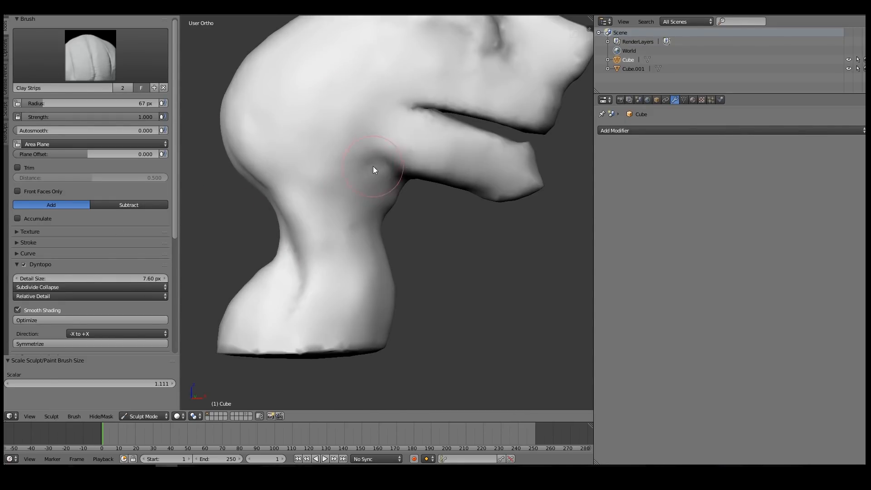
Carve a groove from behind the jaw down the throat with a 38 px Crease brush, and raise its pinch to 0.638
key(KP_1)
key(z)
key(z)
key(bracketleft)
key(bracketleft)
key(bracketleft)
key(bracketleft)
key(bracketleft)
key(shift+c)
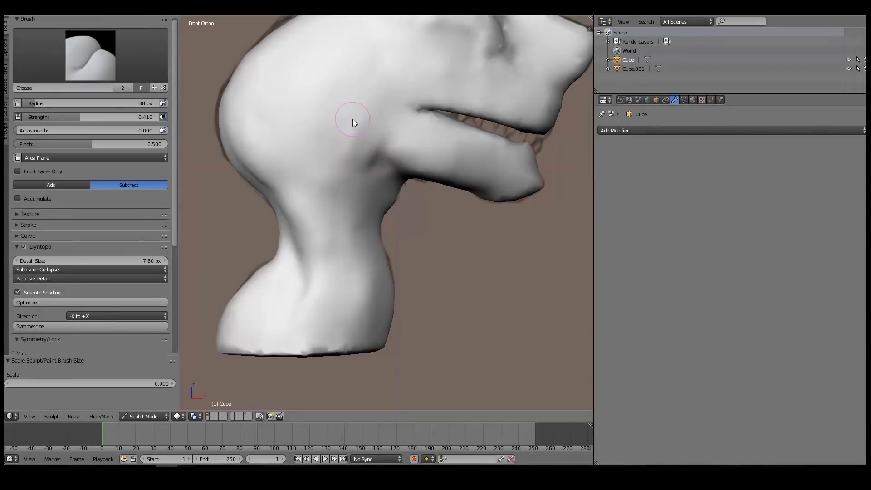
mouse_move(379, 143)
mouse_down()
mouse_move(359, 176)
mouse_move(359, 234)
mouse_up()
middle_drag(362, 211, 366, 190)
drag(72, 144, 94, 144)
Reshape and smooth the neck and the back of the head, alternating the Grab and Smooth brushes
mouse_move(286, 181)
middle_down()
mouse_move(404, 203)
mouse_move(429, 229)
mouse_move(403, 203)
mouse_move(302, 189)
mouse_move(429, 216)
mouse_move(380, 254)
mouse_move(437, 220)
mouse_move(412, 269)
mouse_move(436, 224)
mouse_move(359, 223)
mouse_move(417, 146)
middle_up()
key(g)
key(s)
key(g)
mouse_move(249, 168)
middle_down()
mouse_move(423, 152)
mouse_move(397, 223)
mouse_move(312, 227)
mouse_move(312, 146)
middle_up()
key(s)
key(g)
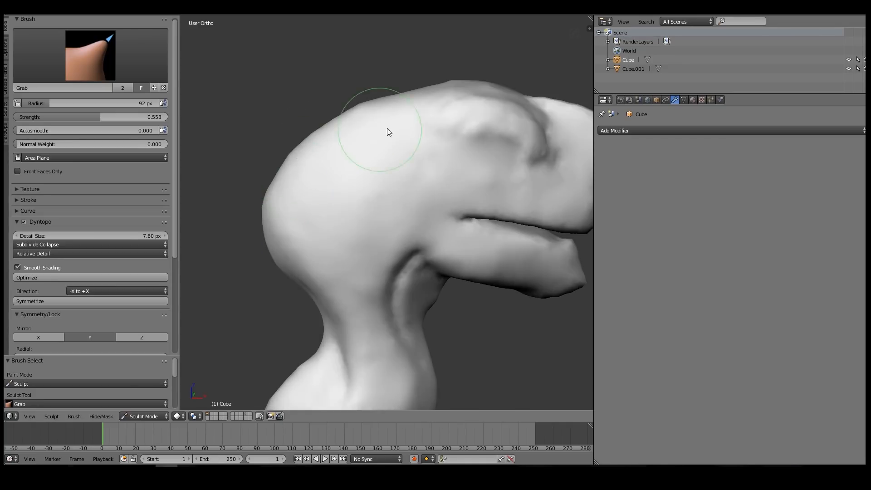
Switch to Clay Strips and examine the sketch's head contours, briefly hiding the model
key(KP_1)
key(c)
mouse_move(383, 224)
middle_down()
mouse_move(445, 233)
mouse_move(410, 311)
middle_up()
key(KP_1)
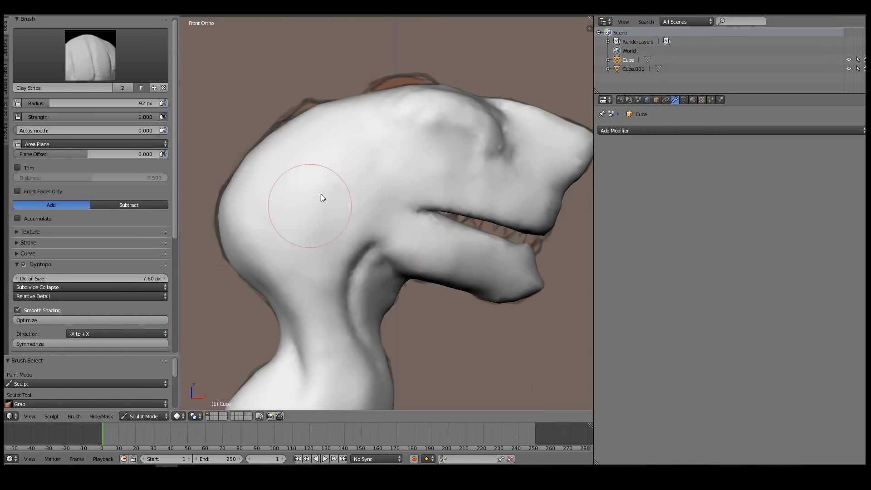
key(c)
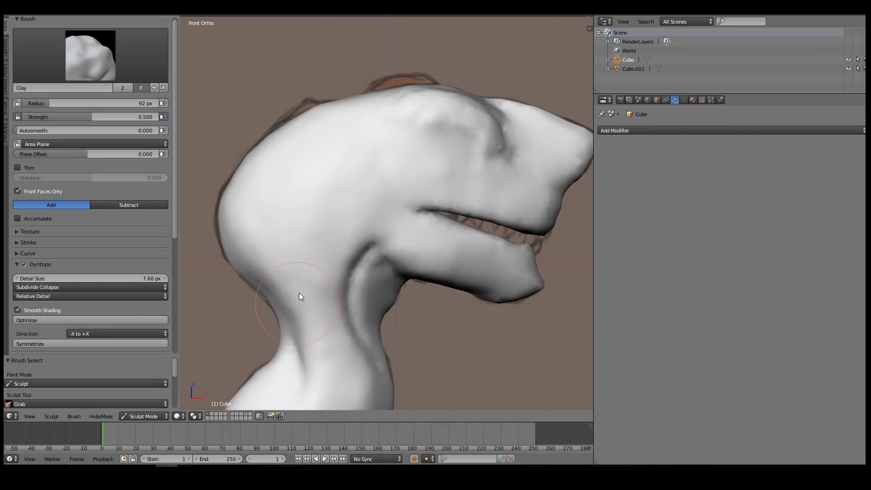
key(c)
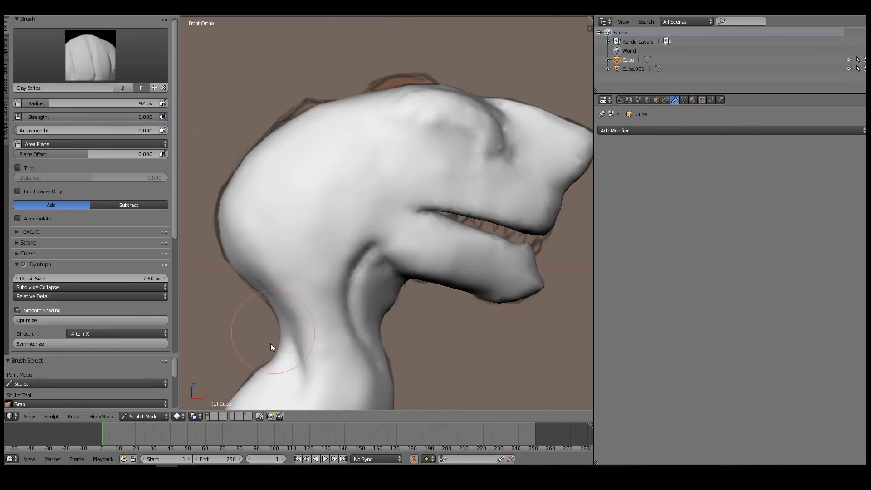
click(211, 415)
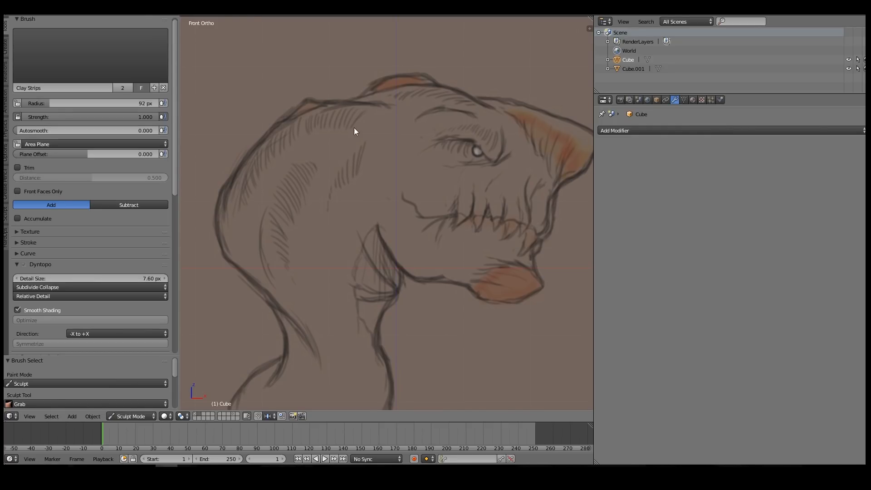
click(195, 414)
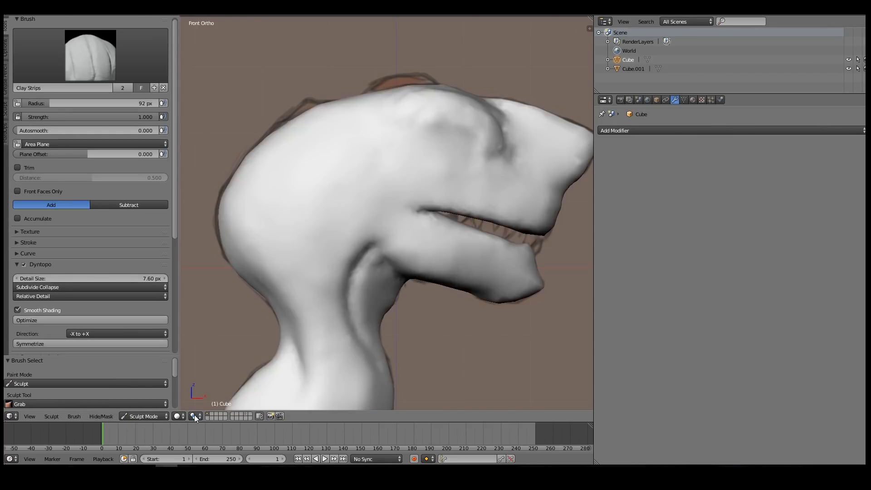
Add clay along the side of the skull behind the brow, and reduce the brush radius to 52 px
middle_drag(373, 173, 350, 225)
mouse_move(350, 226)
mouse_down()
mouse_move(324, 234)
mouse_move(357, 229)
mouse_move(313, 204)
mouse_up()
key(bracketleft)
key(bracketleft)
key(bracketleft)
key(bracketleft)
key(bracketleft)
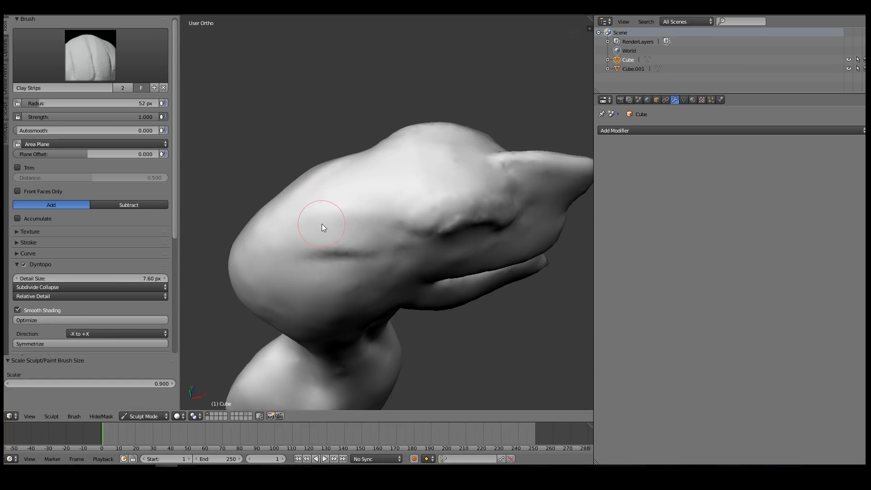
Soften the Clay Strips falloff curve by lowering its upper point and placing its lower point at X 0.76166, Y 0.09125
click(51, 251)
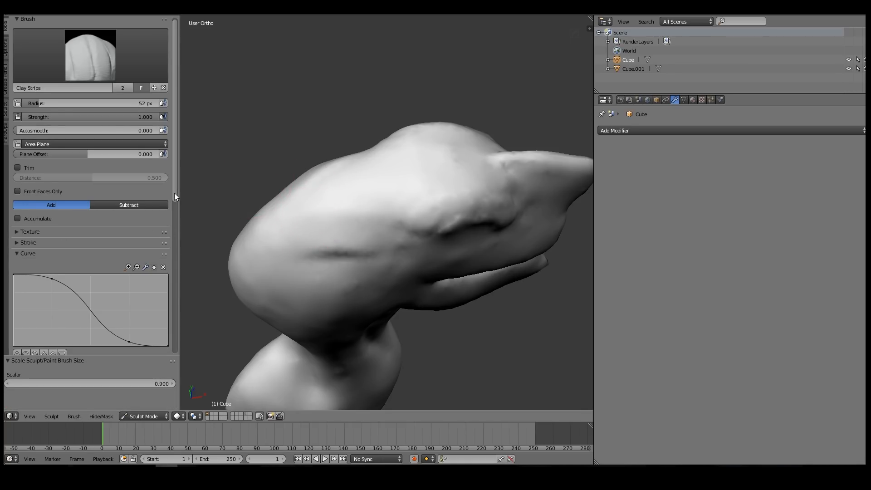
drag(174, 199, 178, 246)
drag(52, 183, 31, 189)
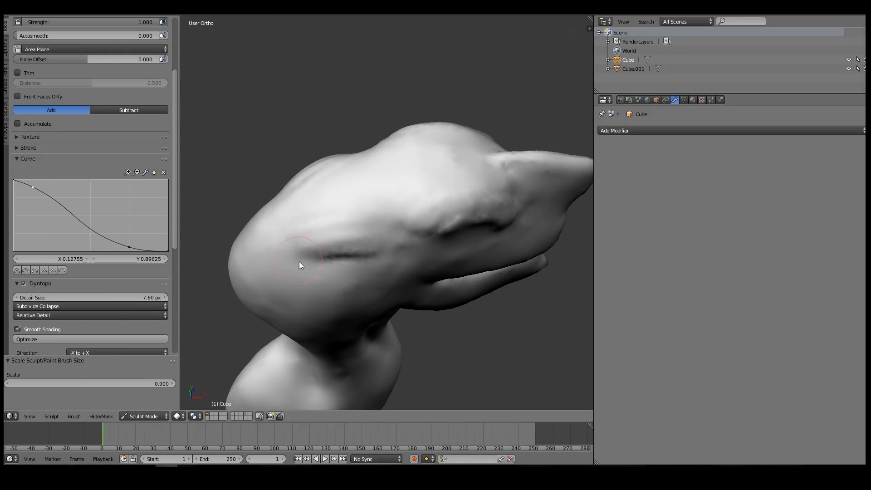
drag(33, 186, 28, 189)
drag(130, 247, 131, 245)
Build up muscle ridges along the side and back of the skull with Clay Strips, and undo the last stroke
mouse_move(281, 234)
middle_down()
mouse_move(355, 225)
mouse_move(347, 211)
middle_up()
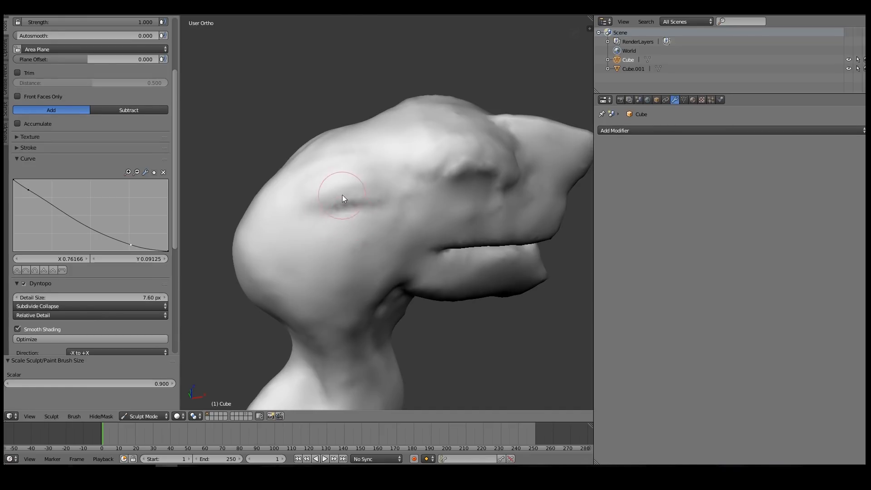
drag(306, 208, 351, 204)
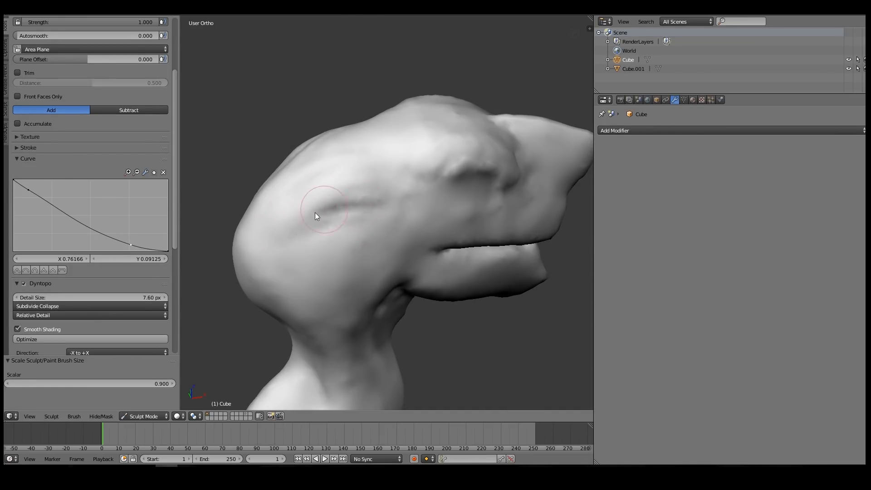
mouse_move(361, 171)
middle_down()
mouse_move(331, 200)
mouse_move(342, 276)
mouse_move(368, 206)
middle_up()
mouse_move(328, 239)
middle_down()
mouse_move(354, 225)
mouse_move(342, 198)
mouse_move(342, 146)
mouse_move(380, 181)
mouse_move(371, 169)
middle_up()
key(ctrl+z)
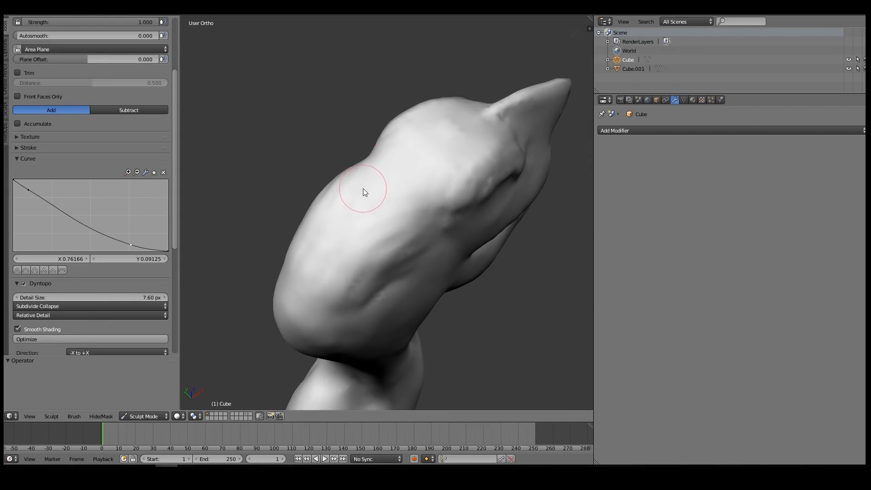
Define the hollows between the brow and the back of the skull, switching to the Crease brush
key(shift+c)
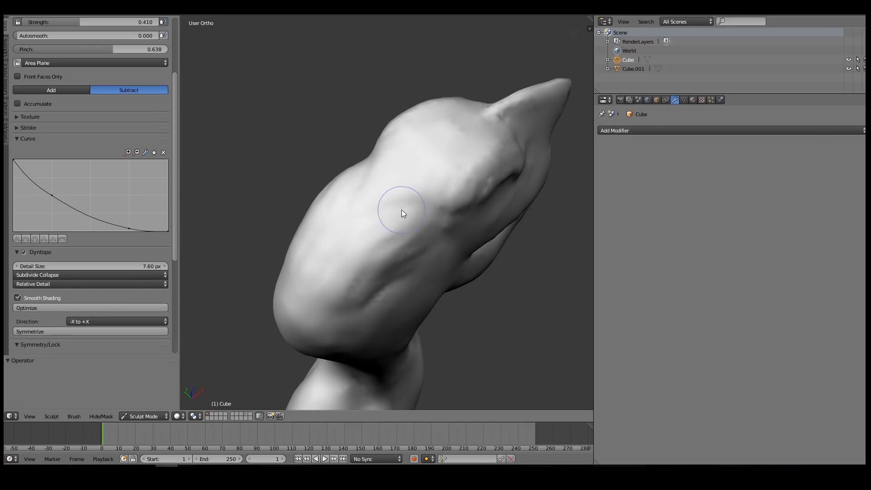
middle_drag(335, 253, 399, 184)
mouse_move(429, 142)
middle_down()
mouse_move(376, 212)
mouse_move(400, 143)
mouse_move(419, 161)
middle_up()
middle_drag(413, 237, 438, 233)
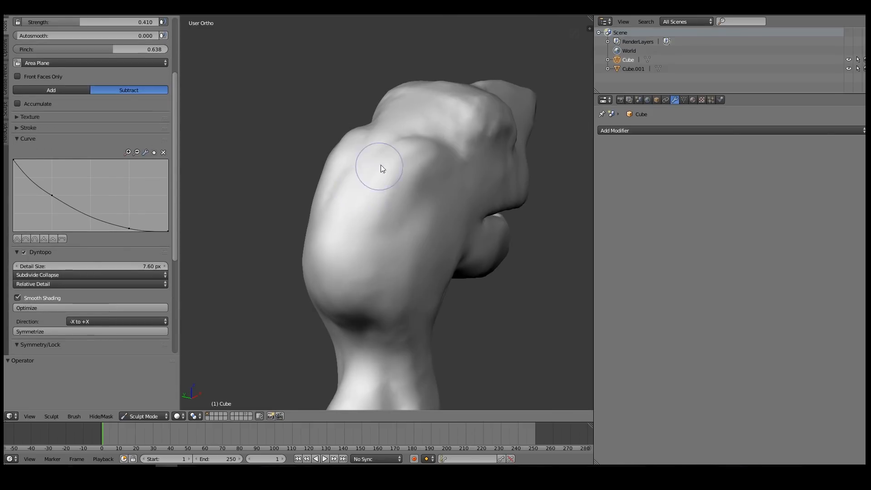
Add Clay Strips ridges down the back of the head toward the neck
key(c)
middle_drag(388, 185, 397, 187)
key(bracketleft)
mouse_move(397, 207)
mouse_down()
mouse_move(396, 187)
mouse_move(392, 240)
mouse_up()
mouse_move(405, 187)
mouse_down()
mouse_move(412, 217)
mouse_move(375, 299)
mouse_up()
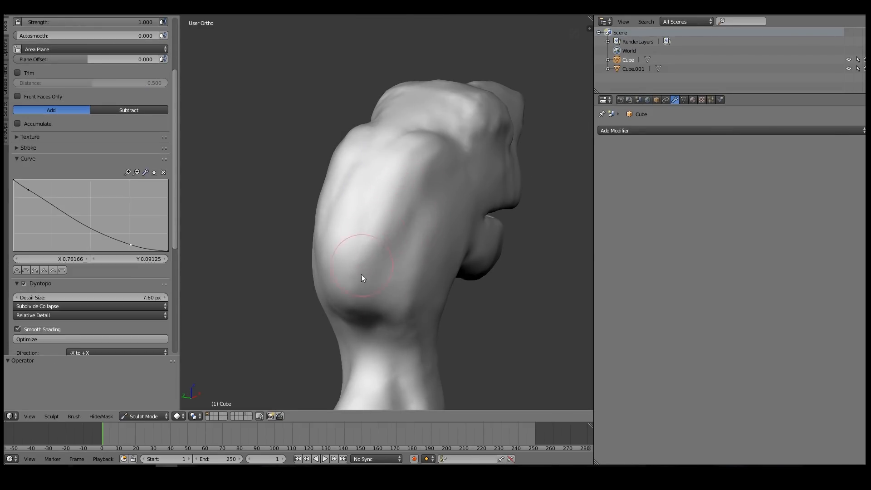
middle_drag(375, 227, 359, 232)
scroll(130, 184, down, 6)
mouse_move(426, 191)
middle_down()
mouse_move(392, 213)
mouse_move(384, 198)
mouse_move(387, 260)
mouse_move(388, 234)
middle_up()
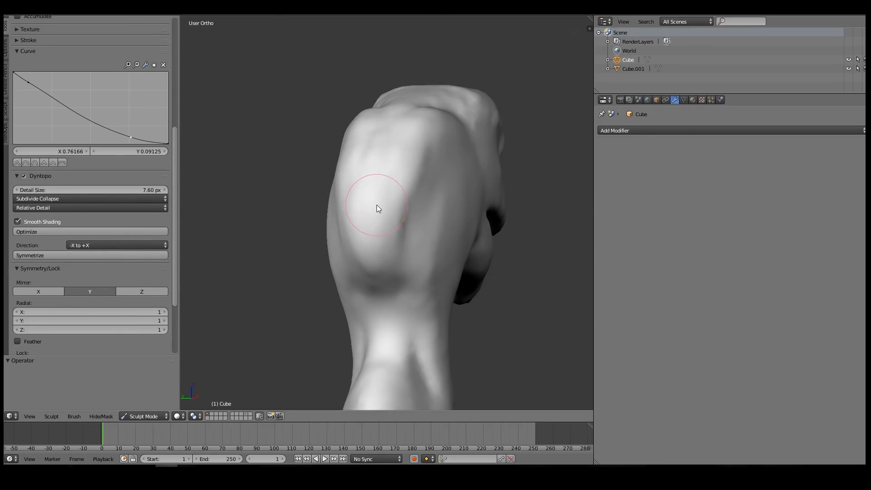
Carve the hollow beneath the back of the skull and the folds down the neck with a smaller Crease brush
key(shift+c)
key(bracketleft)
key(bracketleft)
key(bracketleft)
mouse_move(373, 192)
middle_down()
mouse_move(424, 181)
mouse_move(475, 233)
mouse_move(472, 220)
middle_up()
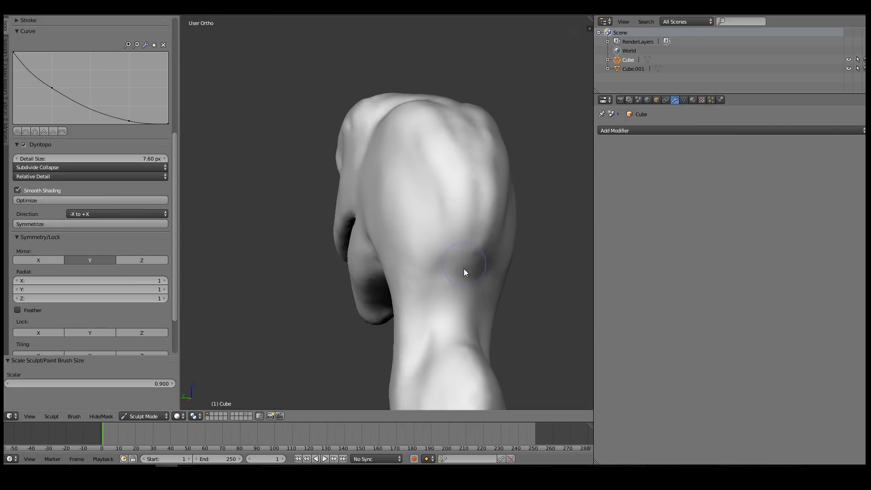
mouse_move(463, 271)
middle_down()
mouse_move(424, 224)
mouse_move(415, 237)
middle_up()
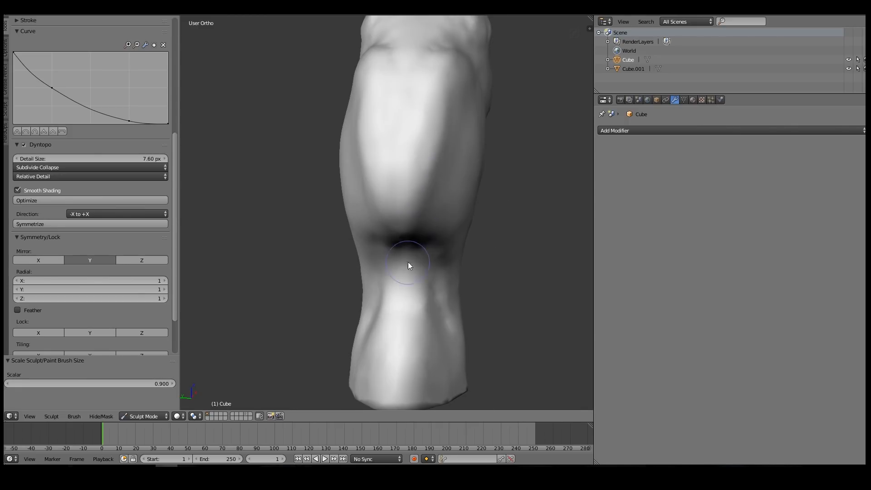
mouse_move(395, 389)
middle_down()
mouse_move(414, 261)
mouse_move(383, 343)
middle_up()
middle_drag(385, 297, 406, 210)
mouse_move(402, 105)
middle_down()
mouse_move(465, 88)
mouse_move(438, 158)
middle_up()
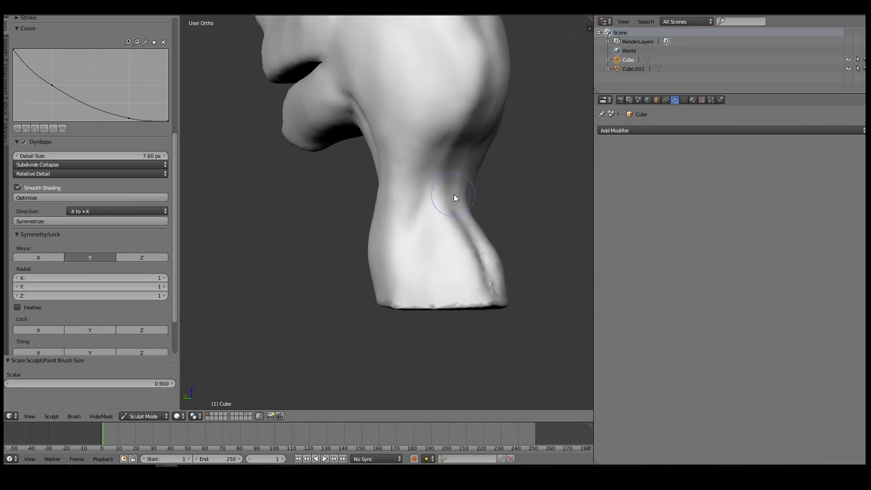
middle_drag(526, 82, 450, 177)
mouse_move(404, 143)
middle_down()
mouse_move(383, 162)
mouse_move(389, 146)
mouse_move(379, 172)
mouse_move(325, 163)
middle_up()
Build up the muscle ridges on the side and back of the skull with an enlarged Clay Strips brush
key(bracketright)
key(bracketright)
key(bracketright)
key(bracketright)
key(c)
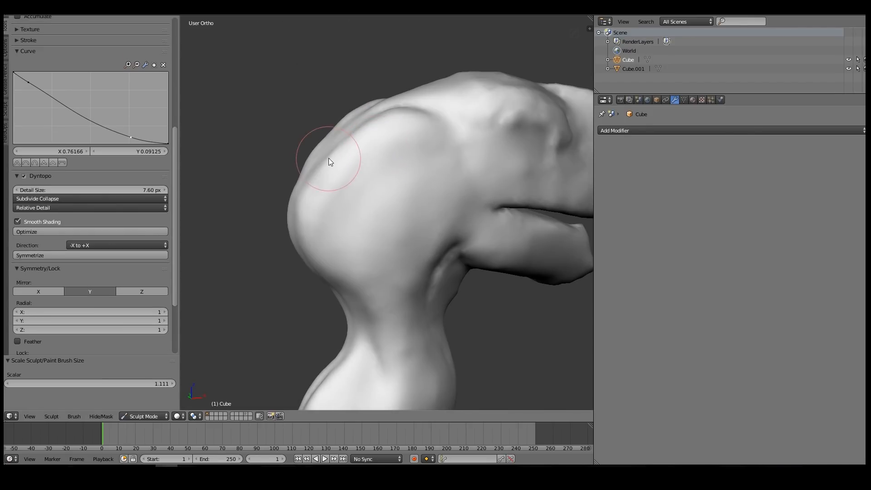
mouse_move(366, 141)
middle_down()
mouse_move(410, 171)
mouse_move(407, 140)
middle_up()
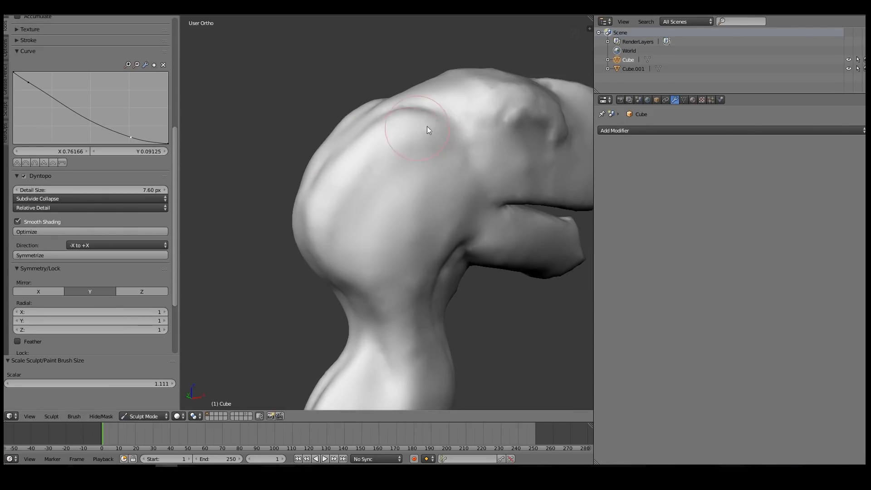
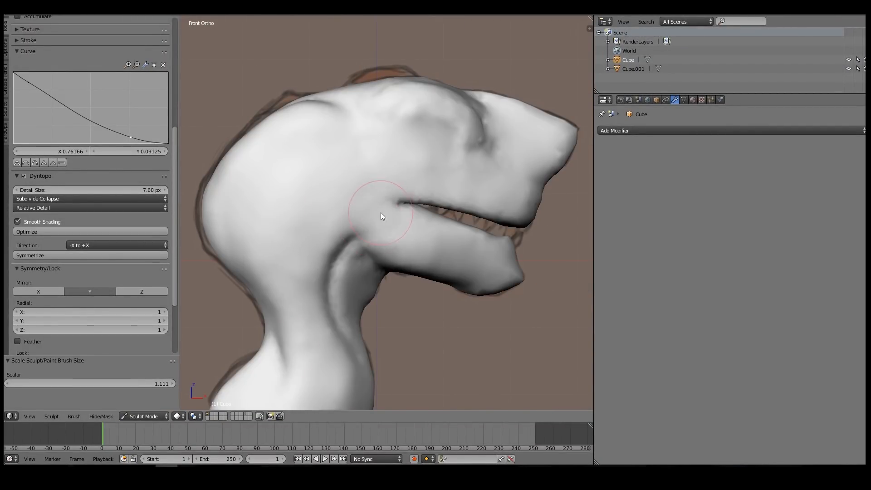
Set the Dyntopo detail size to 4.10 px and sculpt a rounded jaw hinge behind the mouth corner
key(bracketleft)
key(bracketleft)
key(bracketleft)
mouse_move(373, 209)
mouse_down()
mouse_move(383, 226)
mouse_move(413, 205)
mouse_move(391, 258)
mouse_move(416, 247)
mouse_move(386, 208)
mouse_move(382, 218)
mouse_up()
key(bracketleft)
key(bracketleft)
key(bracketleft)
drag(145, 191, 129, 192)
drag(355, 207, 360, 220)
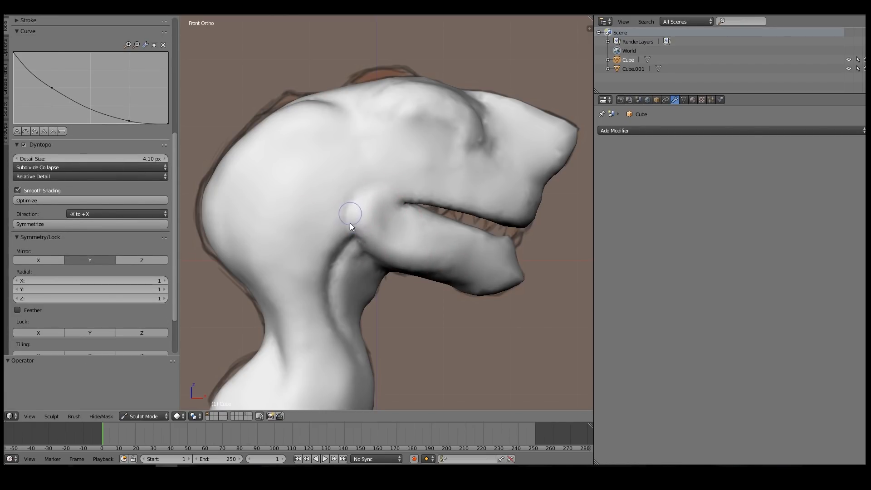
middle_drag(350, 200, 358, 216)
mouse_move(345, 184)
middle_down()
mouse_move(354, 209)
mouse_move(353, 166)
mouse_move(370, 220)
mouse_move(416, 187)
middle_up()
key(KP_1)
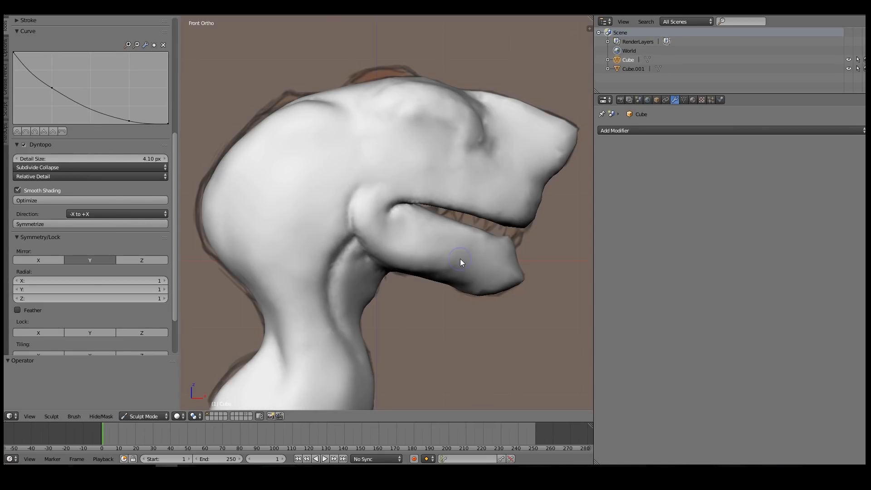
Split the 3D view and show the creature reference sketch in an Image Editor beside the sculpt
drag(594, 26, 765, 26)
drag(762, 19, 418, 27)
click(428, 416)
click(464, 307)
click(488, 416)
click(513, 309)
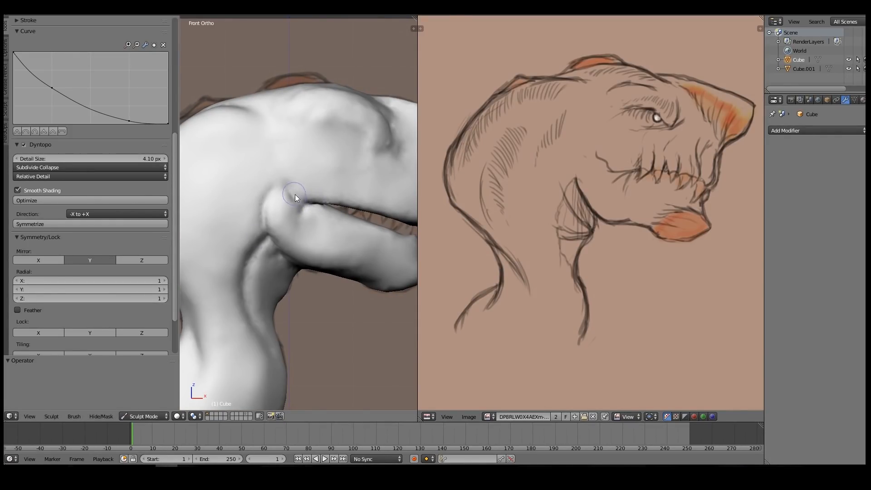
Smooth the jaw hinge and shape the folds around the mouth corner with Clay Strips
shift+drag(266, 190, 266, 206)
middle_drag(280, 211, 298, 211)
key(shift+t)
key(bracketright)
key(bracketright)
key(bracketright)
key(bracketright)
key(c)
mouse_move(297, 202)
mouse_down()
mouse_move(298, 189)
mouse_move(292, 216)
mouse_move(289, 204)
mouse_up()
middle_drag(289, 190, 280, 181)
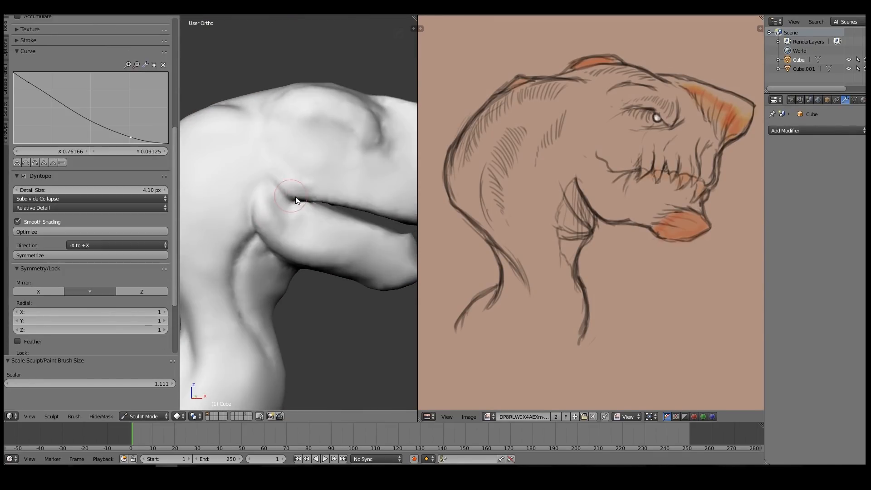
shift+drag(295, 197, 294, 201)
middle_drag(275, 186, 288, 201)
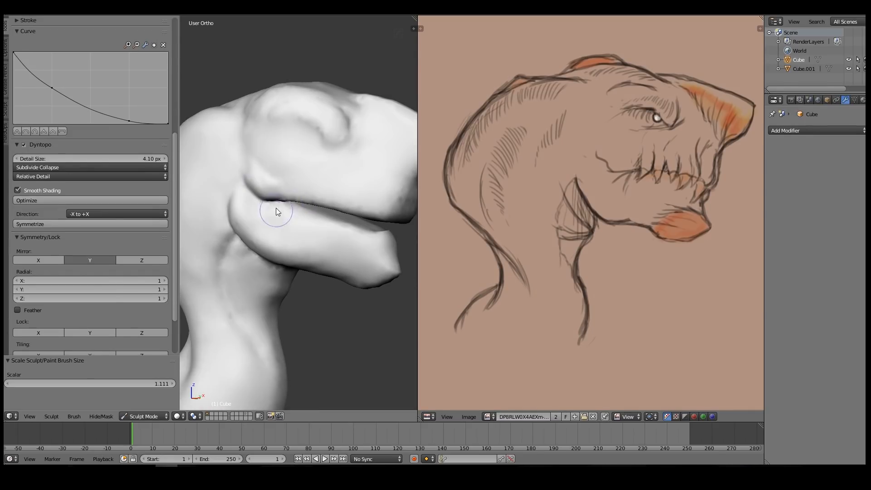
Return to the front view and enlarge the sculpting area by narrowing the tool shelf and the reference image area
middle_drag(328, 257, 288, 245)
middle_drag(347, 224, 342, 227)
key(KP_1)
drag(179, 116, 134, 116)
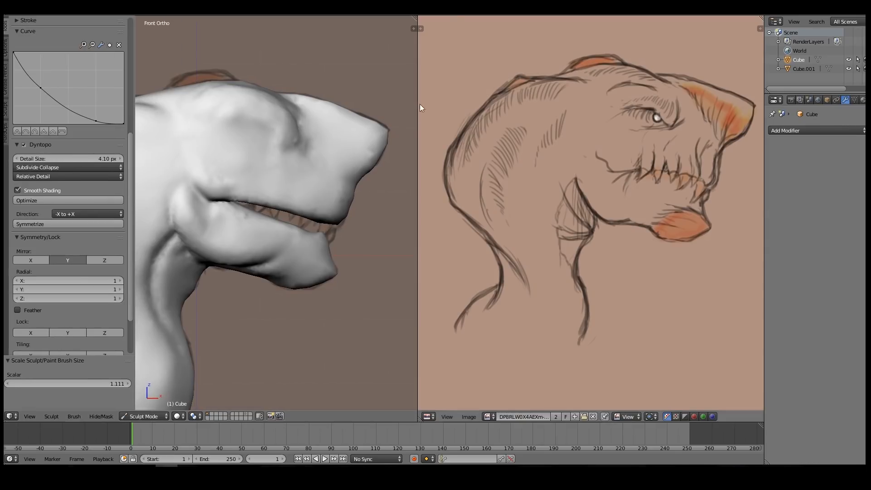
drag(418, 112, 515, 113)
Carve a groove under the brow ridge to block in the eye, undoing unwanted strokes
scroll(308, 136, up, 8)
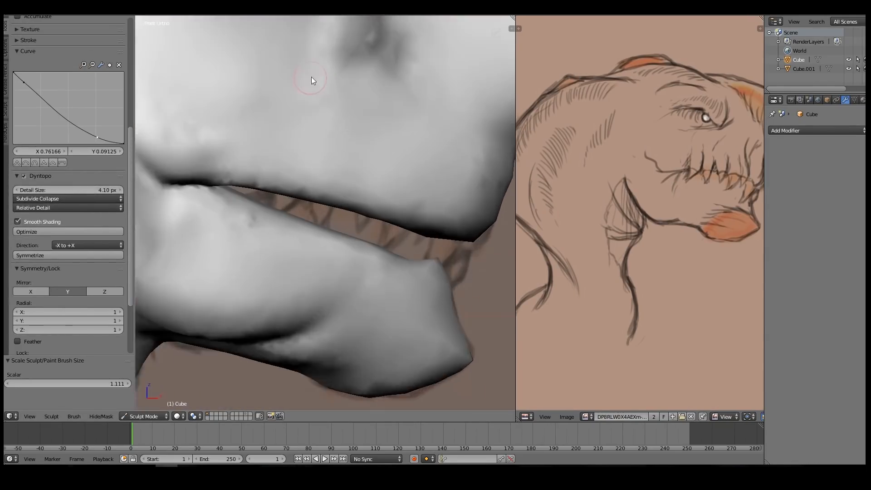
mouse_move(268, 118)
mouse_down()
mouse_move(371, 164)
mouse_move(401, 125)
mouse_move(386, 144)
mouse_up()
key(ctrl+z)
key(ctrl+z)
key(ctrl+z)
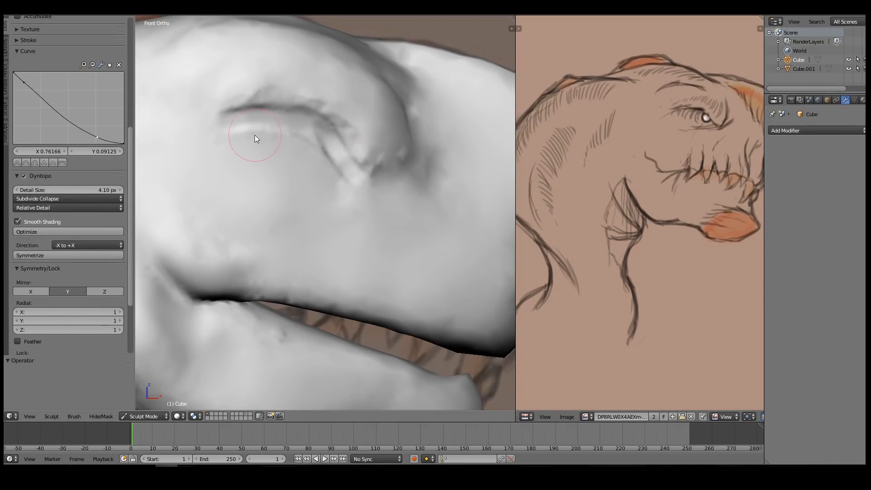
Set the Dyntopo detail size to 6.70 px and sculpt the eye socket with its rim beneath the brow
scroll(77, 170, up, 4)
drag(77, 170, 91, 171)
mouse_move(336, 131)
mouse_down()
mouse_move(248, 113)
mouse_move(294, 116)
mouse_move(259, 154)
mouse_move(250, 140)
mouse_move(248, 148)
mouse_up()
mouse_move(265, 117)
shift+mouse_down()
mouse_move(236, 128)
mouse_move(286, 121)
mouse_move(360, 164)
mouse_move(386, 143)
mouse_move(381, 153)
mouse_move(373, 146)
mouse_move(382, 128)
mouse_move(402, 120)
mouse_move(424, 130)
mouse_move(333, 204)
shift+mouse_up()
key(shift+c)
key(c)
drag(360, 175, 316, 227)
mouse_move(316, 227)
mouse_down()
mouse_move(393, 184)
mouse_move(338, 256)
mouse_up()
mouse_move(350, 180)
mouse_down()
mouse_move(249, 175)
mouse_move(422, 183)
mouse_move(461, 205)
mouse_move(441, 221)
mouse_move(336, 224)
mouse_move(320, 206)
mouse_up()
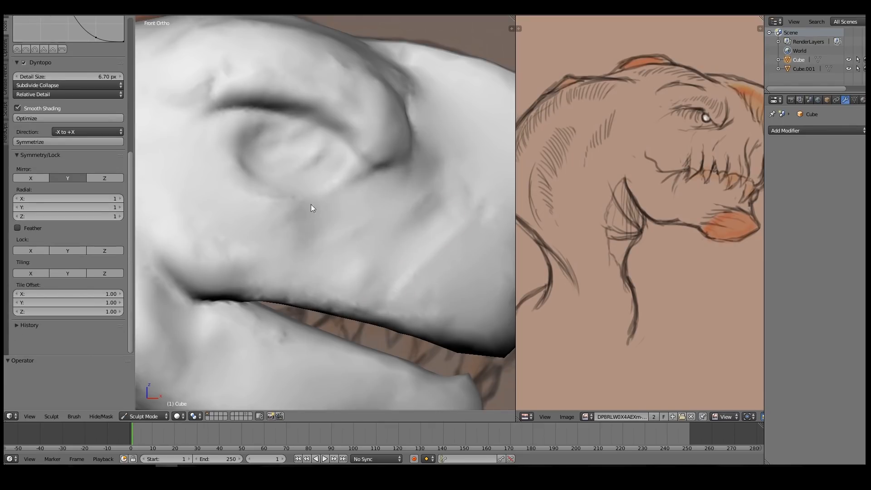
Add curved skin folds behind and below the eye with Clay Strips, reducing the brush size
middle_drag(319, 206, 324, 196)
mouse_move(361, 164)
mouse_down()
mouse_move(287, 214)
mouse_move(257, 202)
mouse_move(245, 128)
mouse_move(210, 156)
mouse_move(268, 120)
mouse_move(312, 143)
mouse_move(339, 141)
mouse_up()
key(bracketleft)
key(bracketleft)
key(bracketleft)
key(bracketleft)
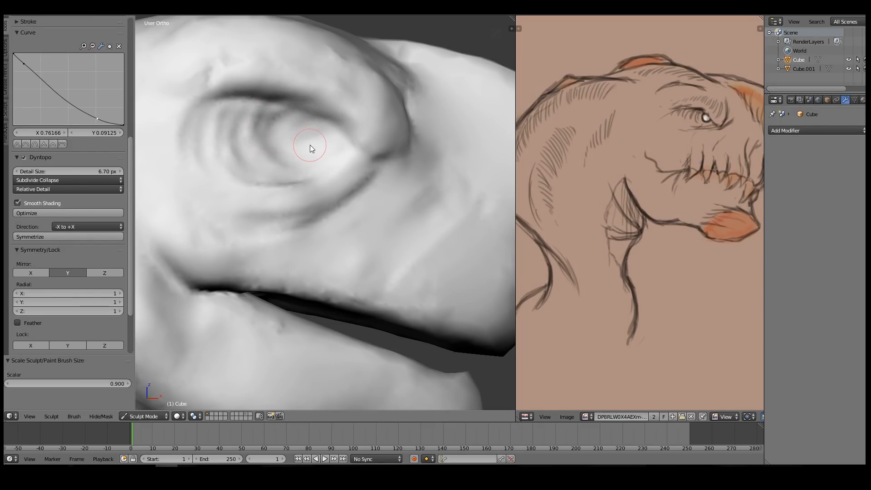
Refine the brow ridge above the eye and smooth the surface around it
scroll(394, 187, down, 5)
mouse_move(394, 187)
middle_down()
mouse_move(303, 230)
mouse_move(342, 320)
mouse_move(278, 257)
mouse_move(265, 260)
mouse_move(342, 241)
middle_up()
scroll(297, 229, down, 4)
scroll(319, 250, up, 5)
mouse_move(352, 271)
middle_down()
mouse_move(300, 222)
mouse_move(236, 222)
mouse_move(193, 202)
mouse_move(198, 226)
mouse_move(181, 191)
mouse_move(399, 189)
mouse_move(405, 152)
mouse_move(398, 222)
mouse_move(357, 151)
mouse_move(320, 144)
mouse_move(347, 147)
middle_up()
scroll(398, 189, up, 3)
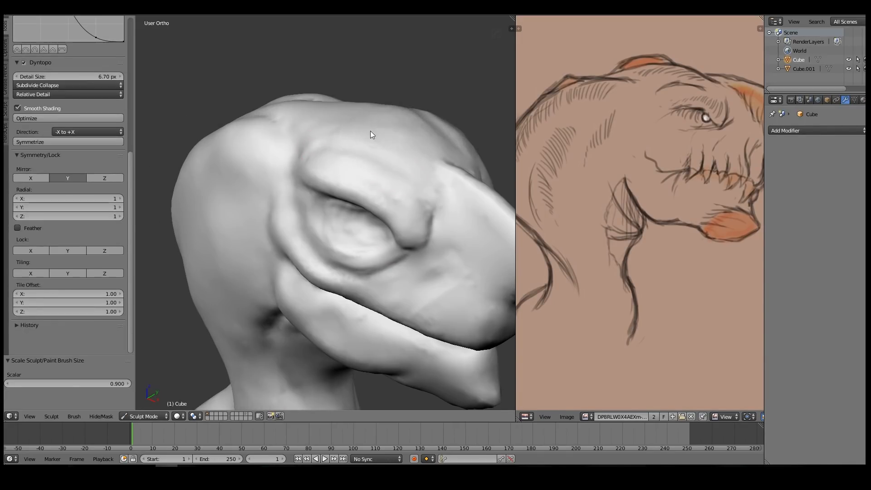
middle_drag(292, 133, 325, 165)
drag(351, 117, 287, 101)
middle_drag(320, 138, 303, 212)
shift+drag(304, 212, 423, 132)
mouse_move(368, 200)
middle_down()
mouse_move(307, 154)
mouse_move(377, 152)
mouse_move(327, 169)
middle_up()
scroll(328, 168, up, 5)
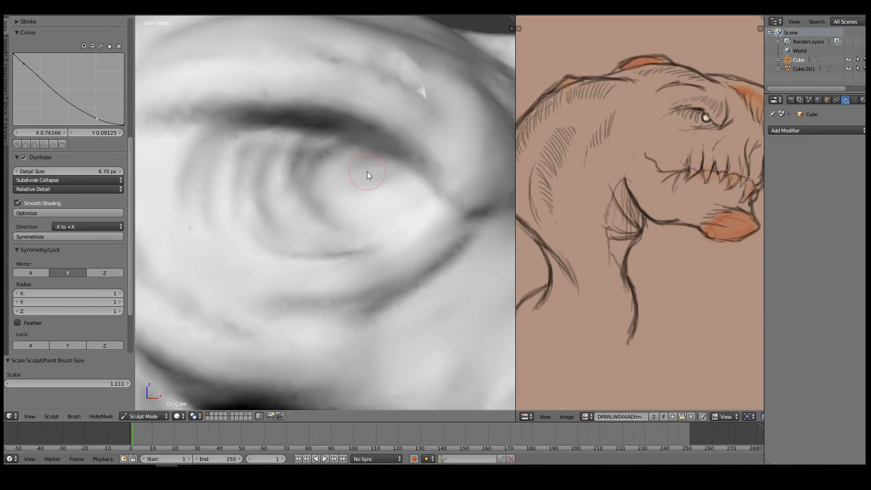
Sculpt a small round eyeball near the socket's front corner and shape its eyelids, switching to a resized Grab brush
drag(370, 170, 364, 165)
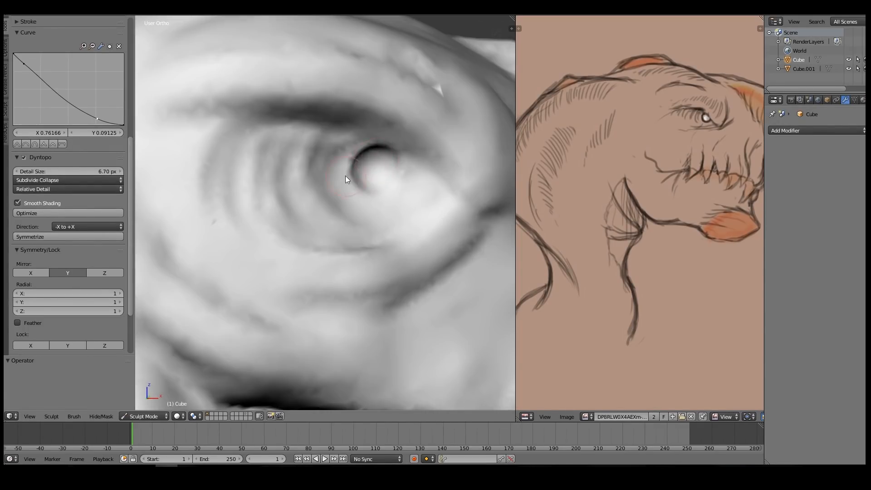
key(bracketleft)
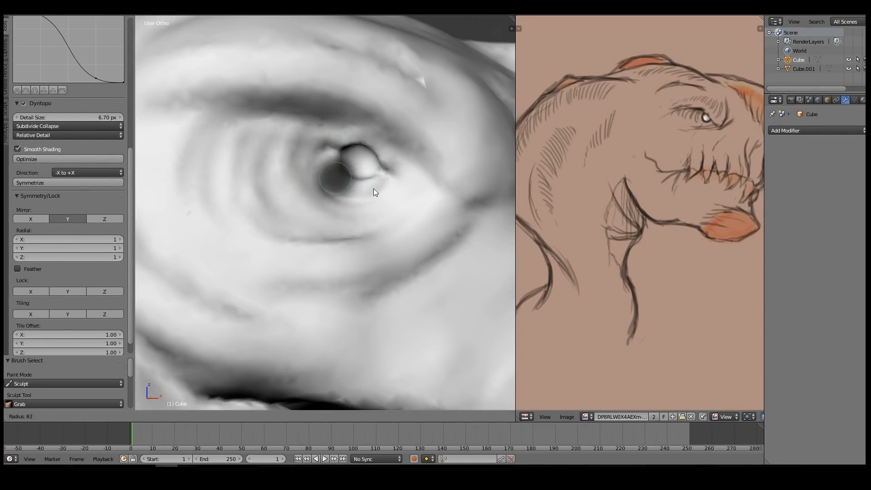
key(f)
click(375, 190)
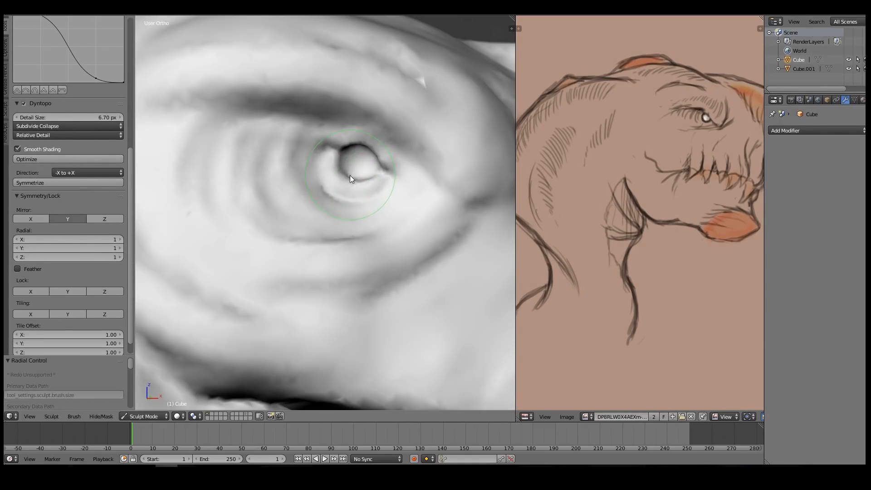
middle_drag(379, 153, 401, 168)
scroll(400, 191, down, 7)
mouse_move(393, 249)
middle_down()
mouse_move(352, 178)
mouse_move(369, 182)
mouse_move(291, 162)
mouse_move(370, 172)
mouse_move(345, 203)
middle_up()
scroll(352, 178, up, 3)
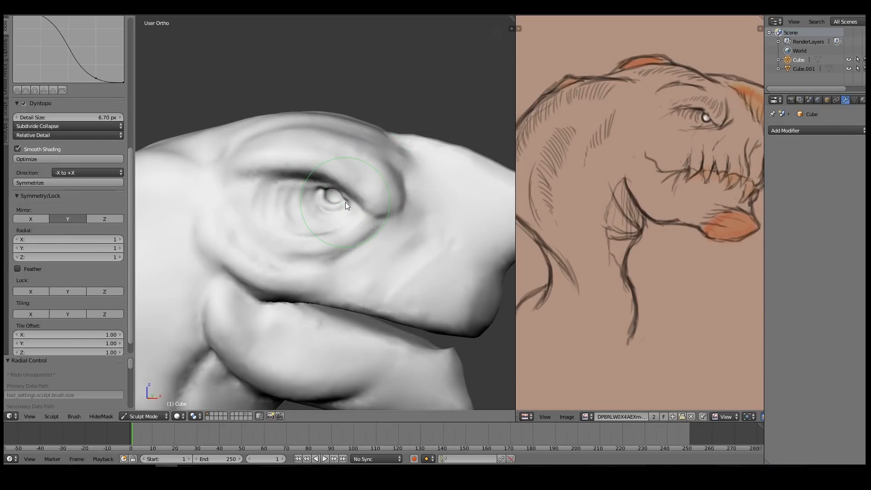
Switch the head to Object Mode and place the 3D cursor on the sculpted eyeball
click(142, 415)
click(151, 396)
click(143, 416)
click(143, 405)
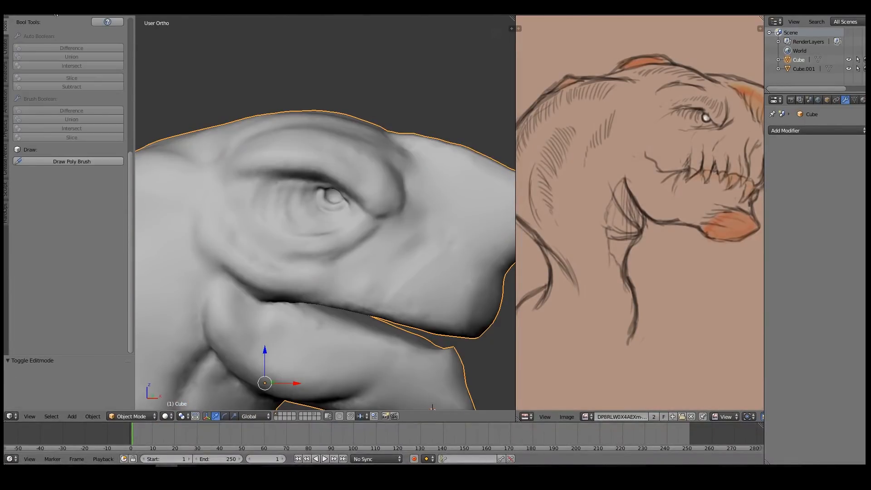
click(336, 195)
middle_drag(331, 226, 373, 213)
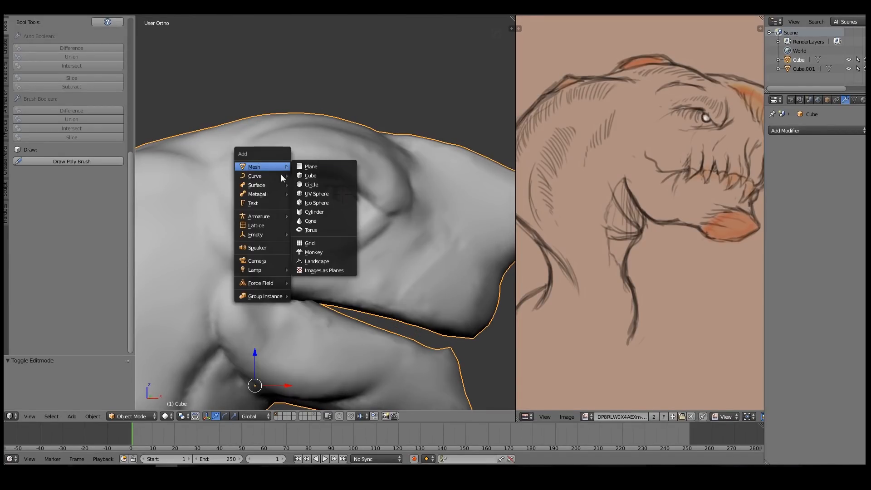
Add a UV sphere at the eye with 12 segments and 12 rings
click(310, 194)
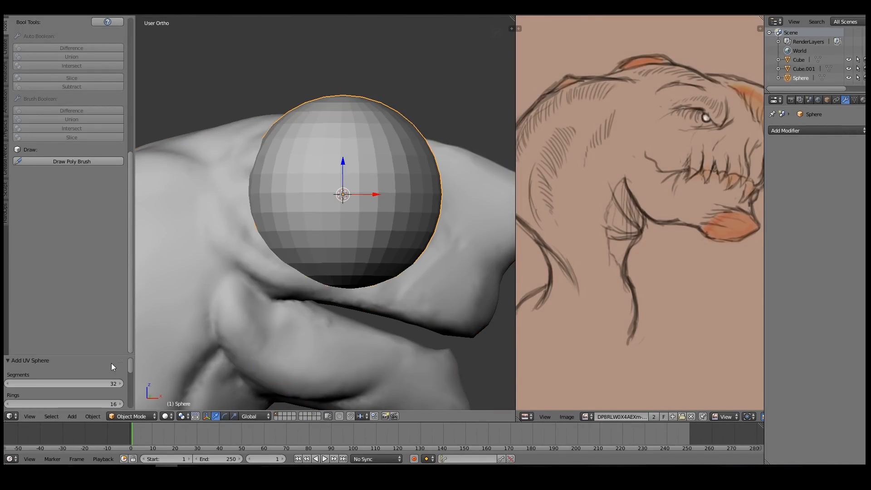
drag(111, 356, 86, 232)
click(115, 242)
text(12)
key(Return)
click(98, 262)
text(12)
key(Return)
Scale the sphere by 0.144 to fit the eye and rotate it -90° in the side view
key(s)
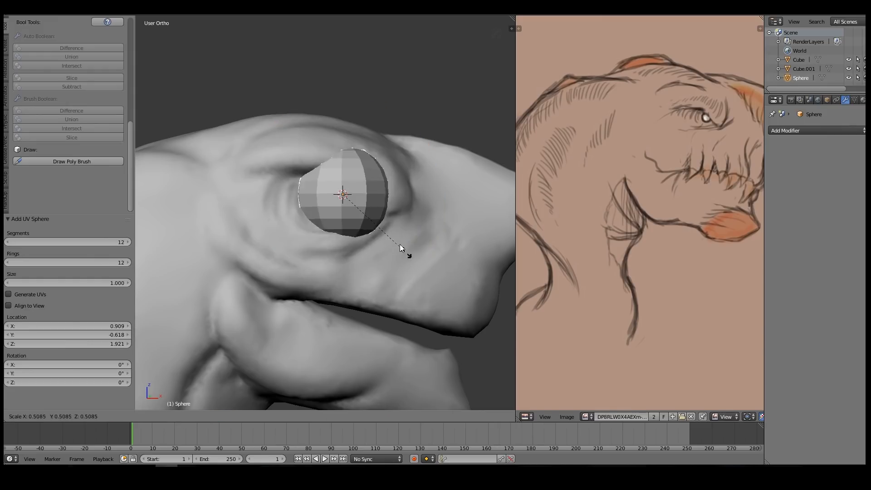
click(361, 209)
scroll(365, 177, up, 4)
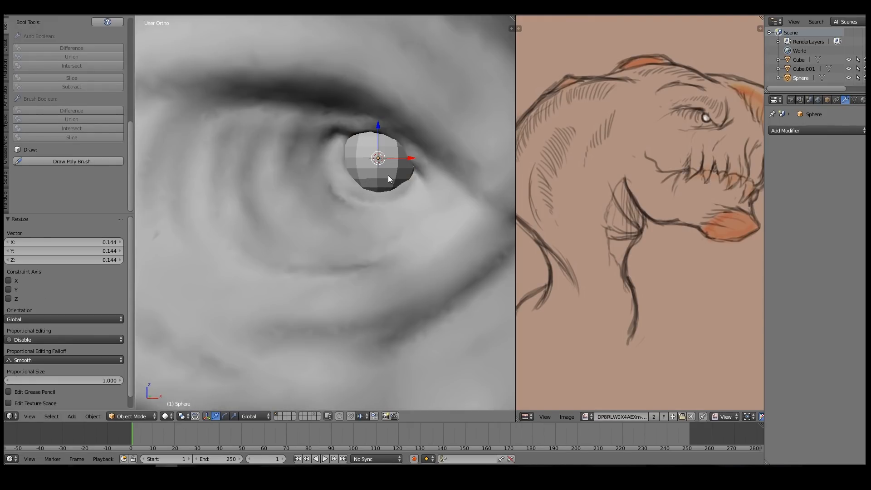
key(KP_3)
scroll(278, 153, down, 3)
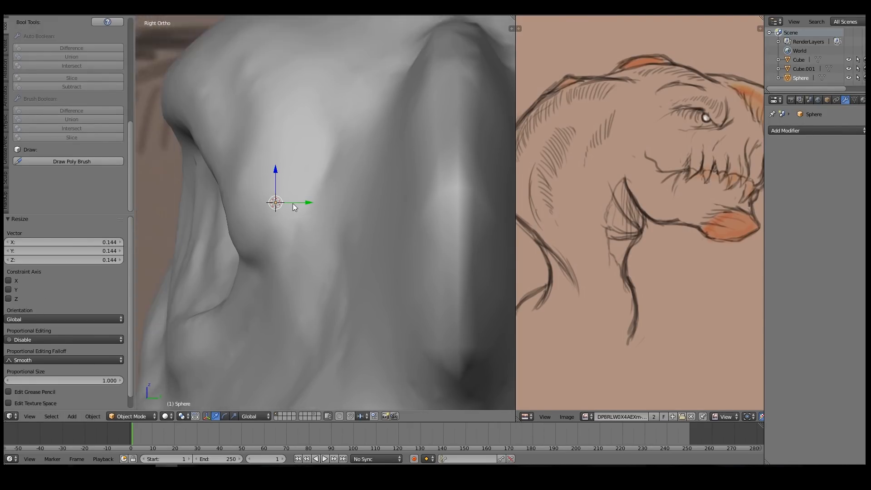
key(z)
key(r)
key(Return)
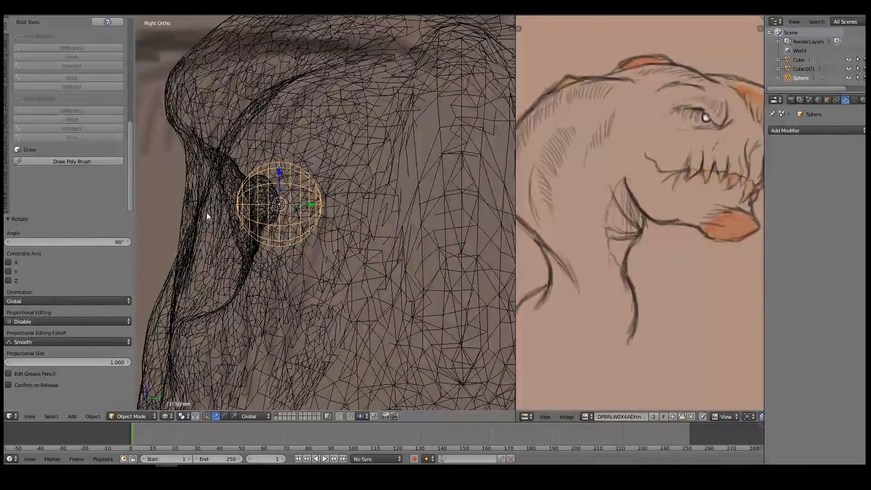
Tilt the sphere with a trackball rotation so its pole faces outward from the socket
key(z)
middle_drag(209, 232, 306, 238)
scroll(306, 238, up, 5)
key(r)
key(r)
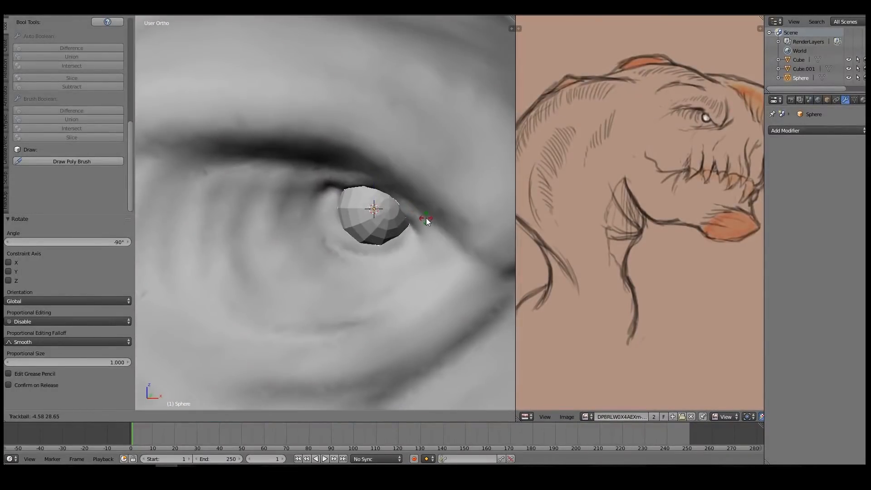
click(426, 218)
Push the sphere's front pole vertex inward in Edit Mode to form a pupil dimple
key(Tab)
scroll(402, 239, up, 4)
key(a)
key(a)
right_click(317, 230)
middle_drag(327, 231, 251, 236)
key(g)
click(393, 194)
key(Tab)
Give the eyeball a level 1 Subdivision Surface modifier and smooth shading
scroll(375, 174, down, 4)
key(ctrl+1)
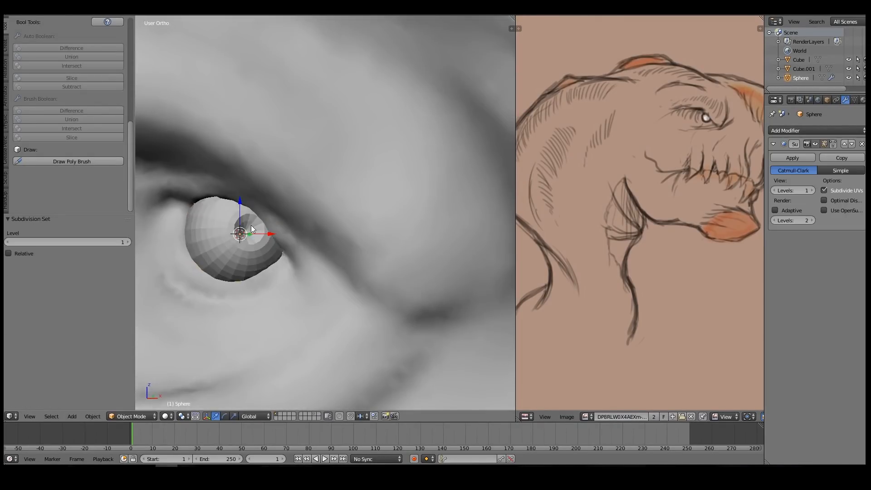
scroll(251, 225, down, 3)
scroll(297, 234, up, 4)
middle_drag(314, 224, 318, 200)
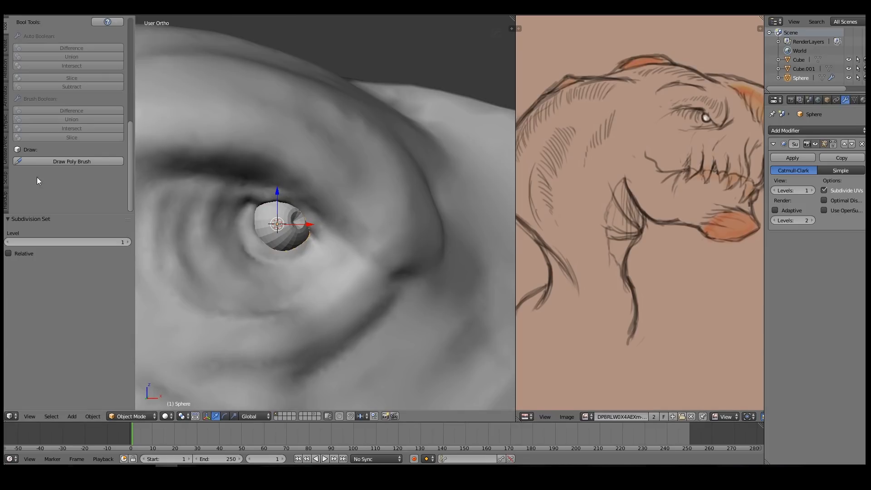
click(5, 29)
click(29, 152)
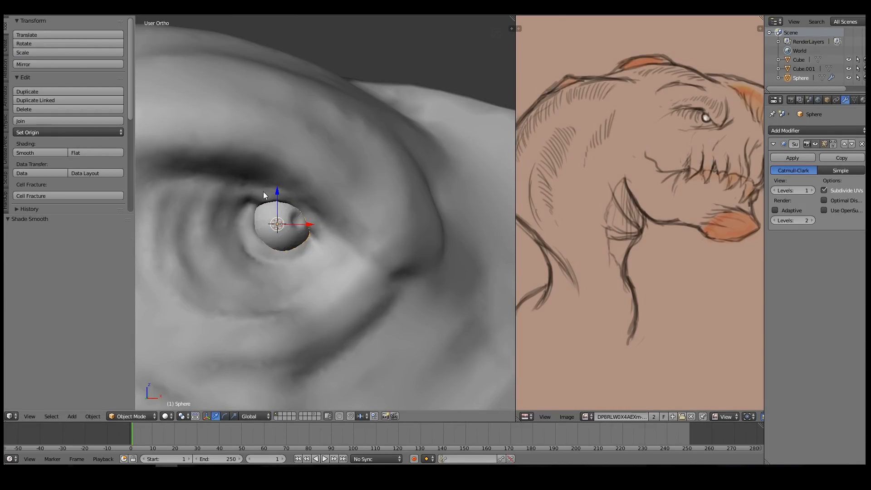
scroll(263, 192, down, 4)
key(a)
mouse_move(389, 230)
middle_down()
mouse_move(326, 232)
mouse_move(376, 236)
mouse_move(360, 241)
middle_up()
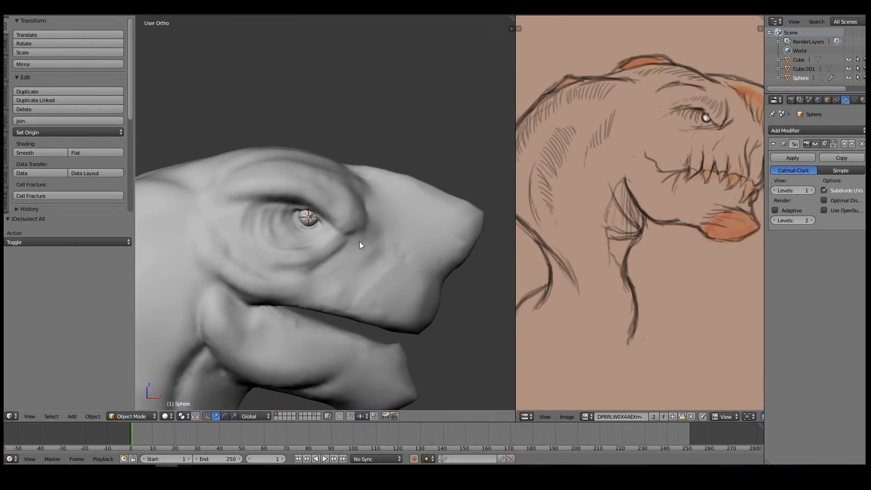
right_click(359, 242)
click(137, 417)
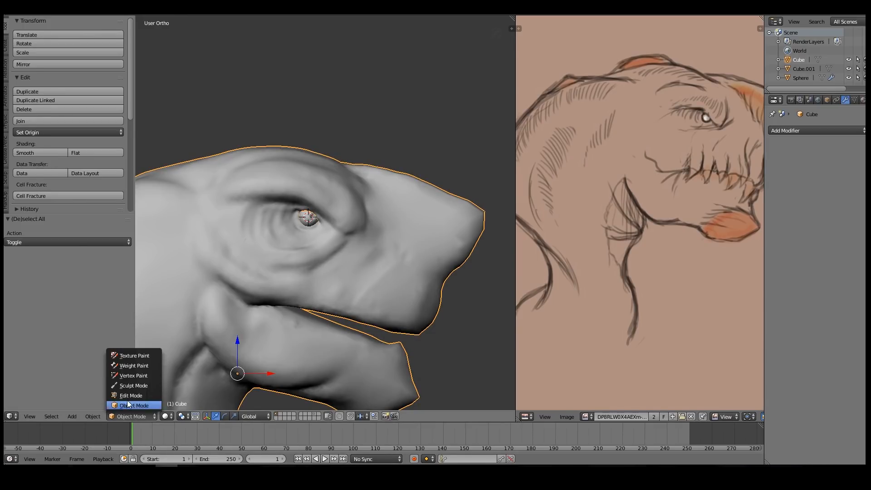
Select the eyeball sphere and scale it up uniformly by about 1.15
right_click(312, 221)
scroll(356, 202, up, 5)
key(s)
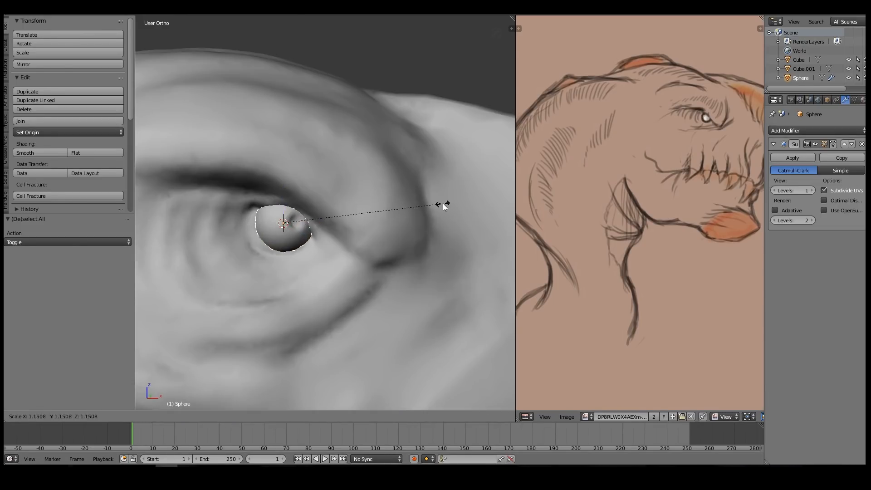
click(442, 204)
Move the eyeball by 0.018, 0.036, -0.011 within its socket and tilt it with a trackball rotation of 8.02° and -4.58°
middle_drag(435, 211, 357, 244)
key(g)
click(318, 202)
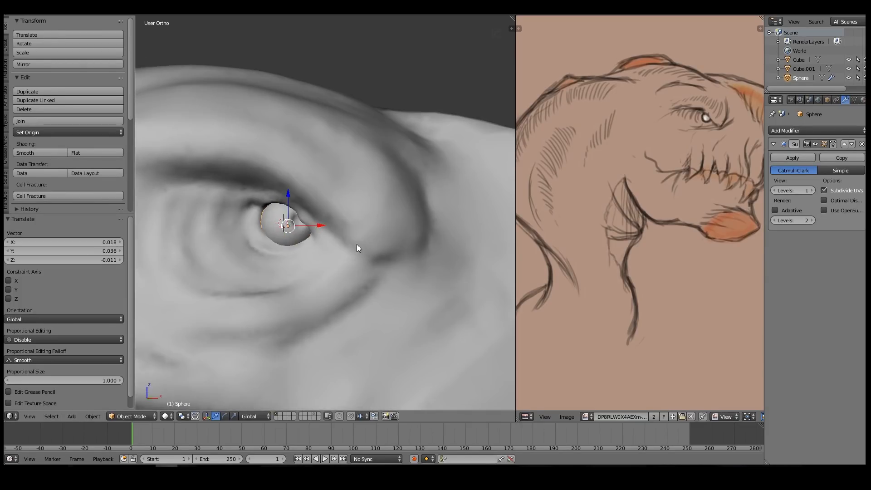
key(r)
key(r)
click(354, 250)
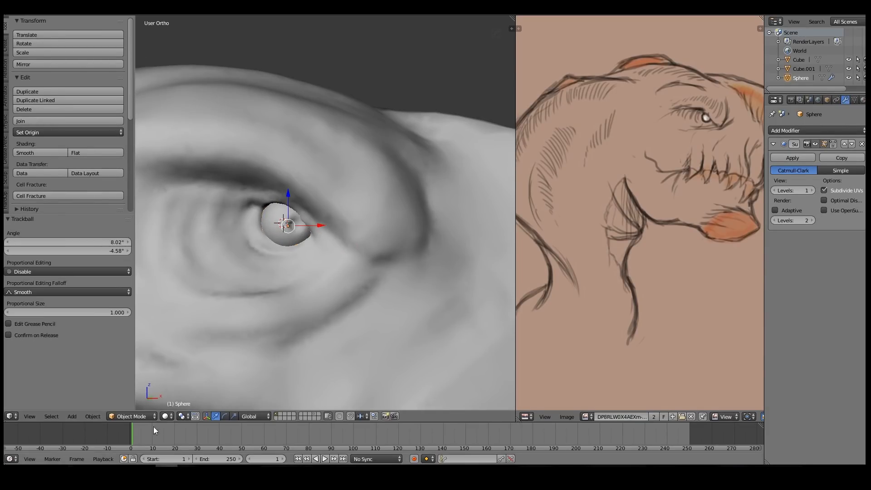
click(131, 416)
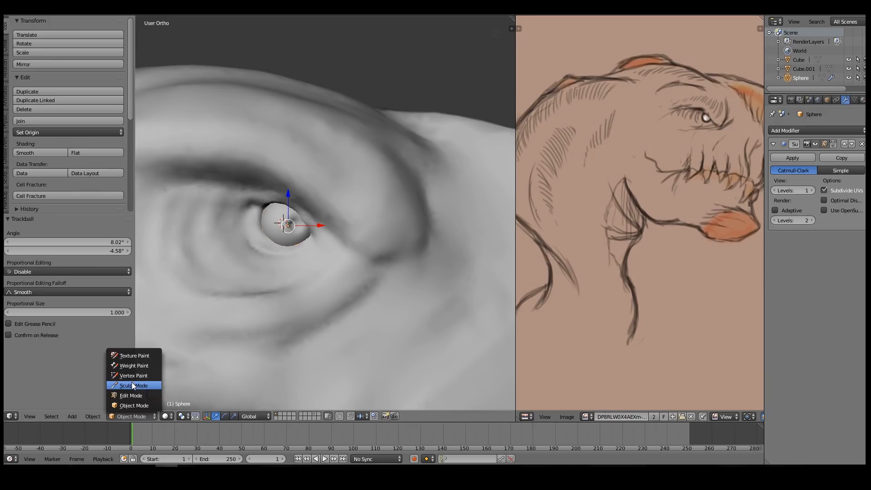
click(137, 387)
scroll(307, 219, down, 5)
scroll(311, 230, up, 2)
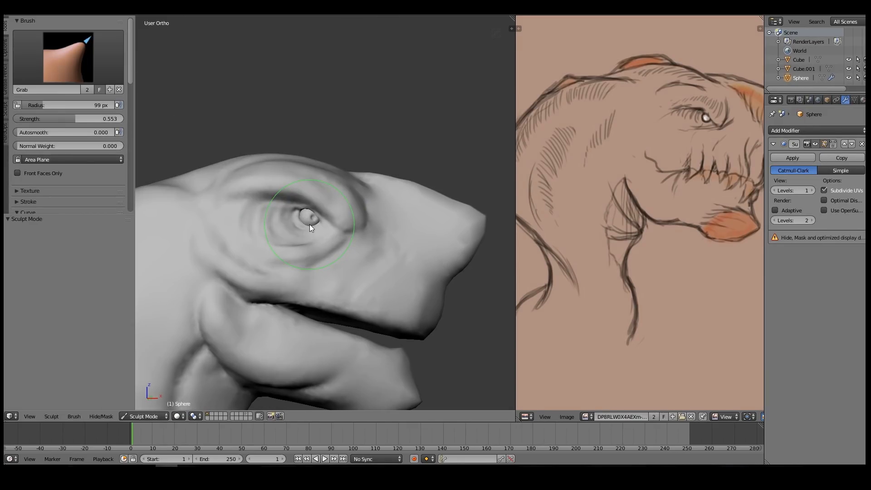
middle_drag(347, 214, 358, 222)
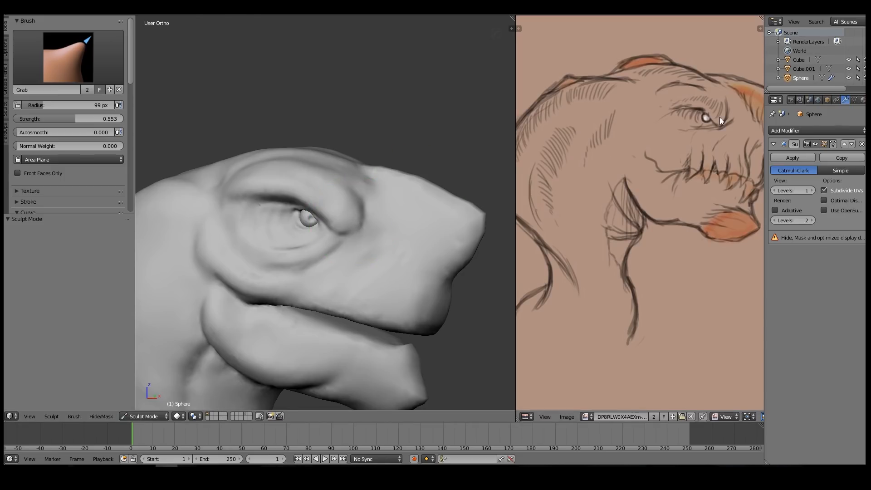
middle_drag(720, 105, 660, 146)
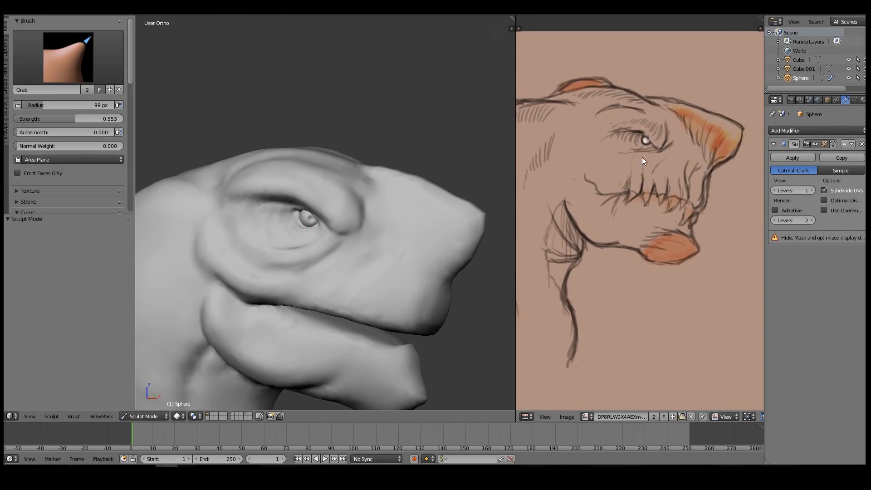
middle_drag(338, 225, 349, 226)
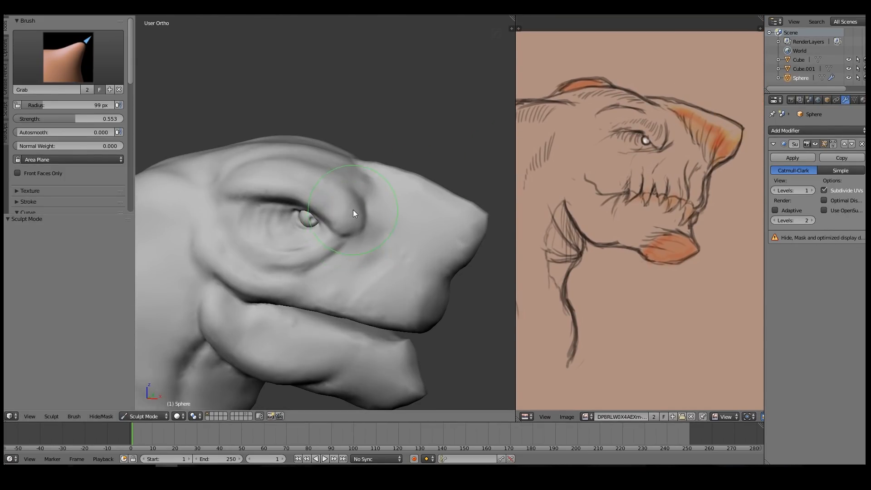
key(c)
key(g)
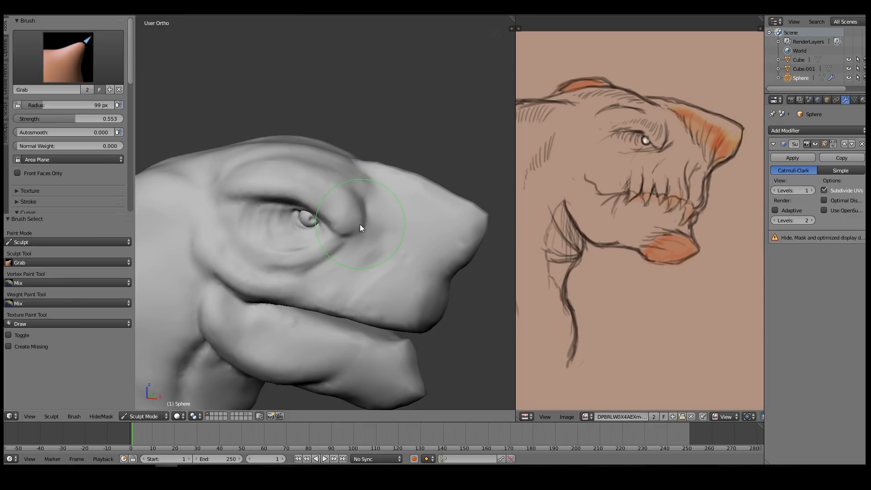
click(145, 416)
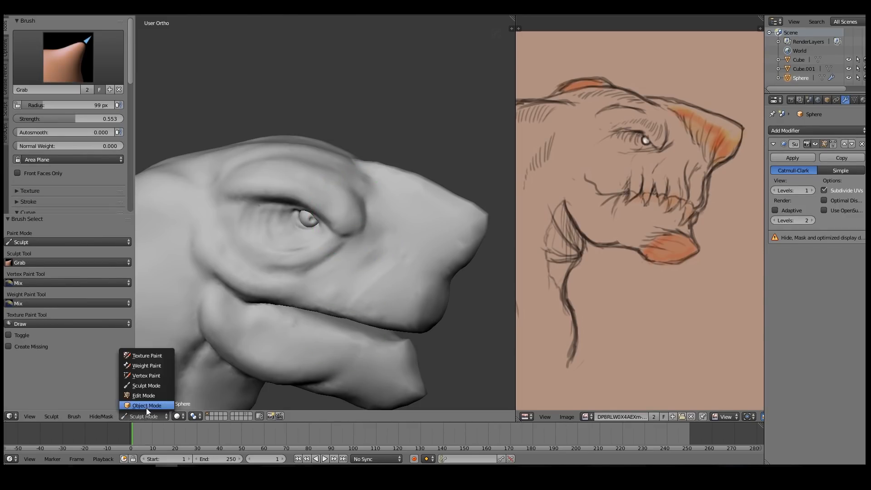
click(147, 404)
Select the head mesh, put it in Sculpt Mode, and reduce the Grab brush radius to 57 px around the eye
right_click(329, 290)
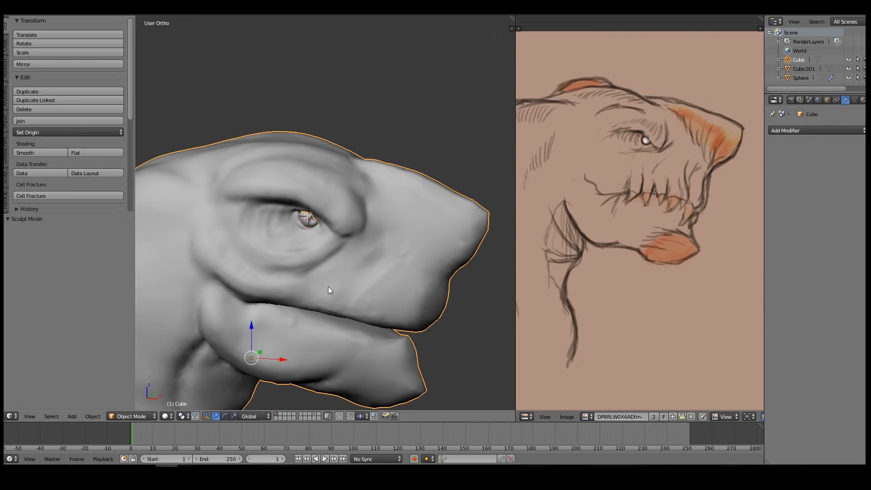
click(132, 416)
click(136, 379)
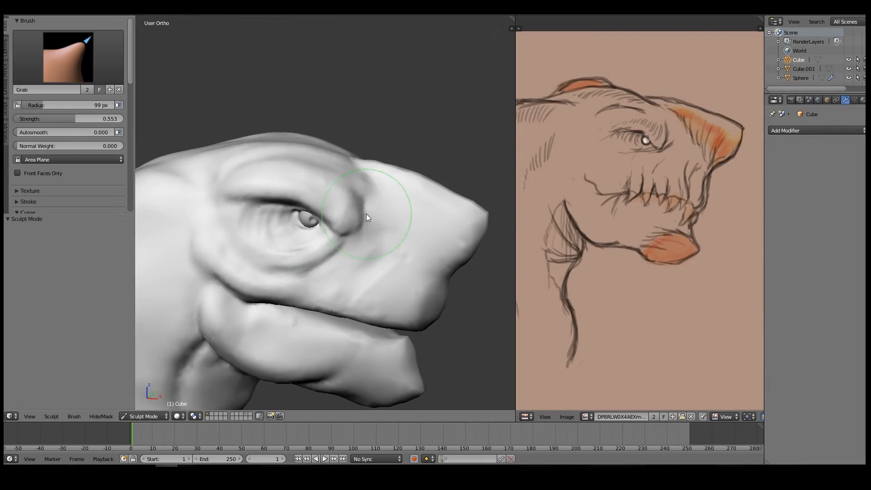
scroll(362, 203, up, 5)
key(bracketleft)
key(bracketleft)
key(bracketleft)
key(bracketleft)
key(bracketleft)
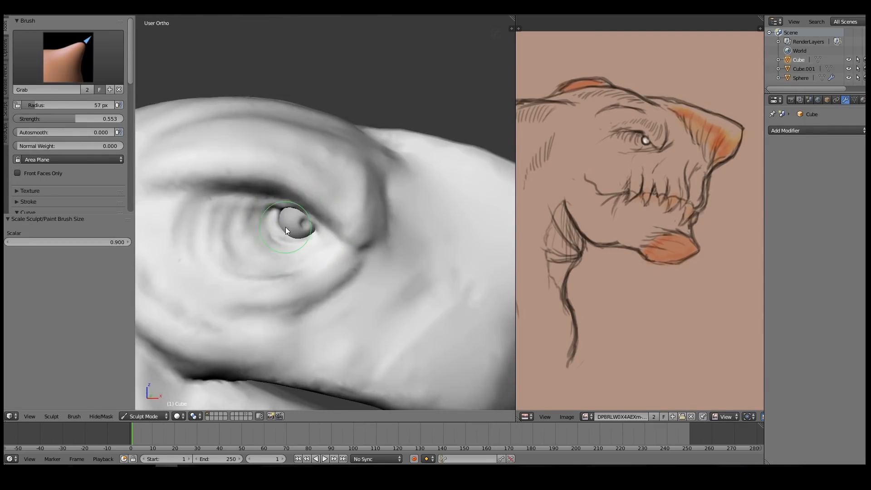
Switch to the Clay Strips brush with a 32 px radius for building up the eyelid above the eyeball
mouse_move(290, 230)
middle_down()
mouse_move(307, 242)
mouse_move(300, 212)
mouse_move(314, 211)
mouse_move(325, 192)
mouse_move(284, 202)
mouse_move(288, 192)
middle_up()
scroll(284, 202, up, 1)
key(3)
key(bracketleft)
key(bracketleft)
key(bracketleft)
key(bracketleft)
key(bracketleft)
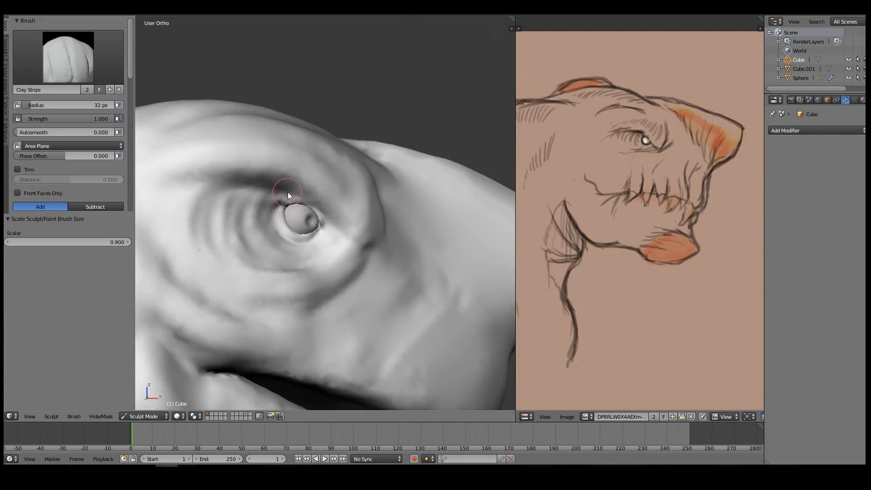
Set the dynamic topology detail size to 4.70 px and carve a crease below the eye's front corner
scroll(300, 199, up, 2)
scroll(91, 145, down, 10)
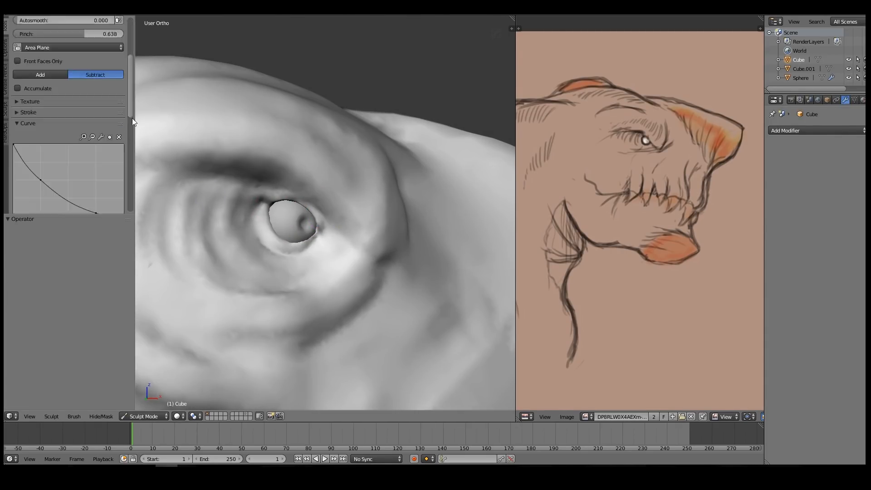
drag(102, 63, 92, 63)
mouse_move(320, 223)
mouse_down()
mouse_move(301, 194)
mouse_move(242, 190)
mouse_move(246, 244)
mouse_move(281, 260)
mouse_move(336, 253)
mouse_up()
scroll(336, 252, down, 8)
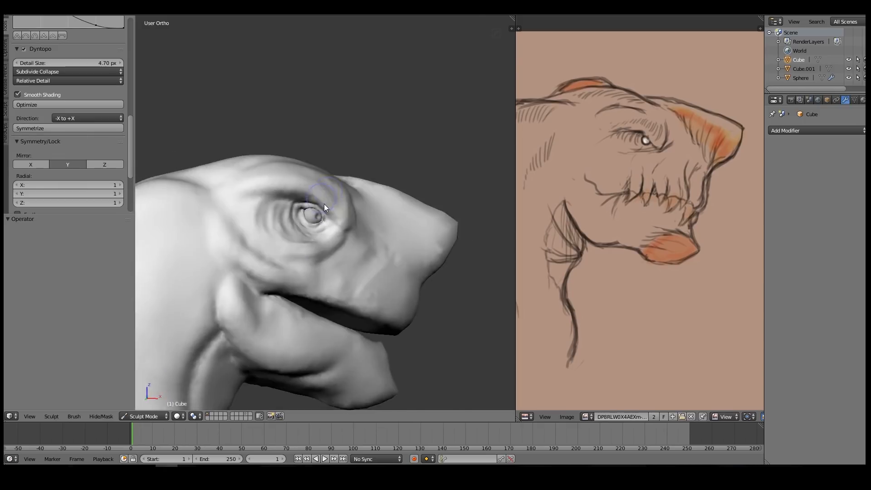
Set the dynamic topology detail size to 8.30 px
scroll(129, 119, up, 2)
mouse_move(130, 119)
mouse_down()
mouse_move(124, 59)
mouse_move(127, 133)
mouse_up()
drag(83, 48, 113, 48)
ctrl+middle_drag(272, 195, 336, 263)
drag(109, 48, 95, 48)
Rework the cheek below the eye with an enlarged brush and smooth out the ringed wrinkles behind the eye
middle_drag(324, 245, 349, 250)
key(bracketright)
key(bracketright)
key(bracketright)
mouse_move(349, 250)
mouse_down()
mouse_move(343, 271)
mouse_move(268, 291)
mouse_up()
drag(130, 164, 265, 295)
mouse_move(266, 295)
ctrl+middle_down()
mouse_move(378, 271)
mouse_move(300, 256)
ctrl+middle_up()
mouse_move(301, 256)
shift+mouse_down()
mouse_move(241, 259)
mouse_move(248, 236)
shift+mouse_up()
Carve a crease from the upper eyelid toward the back of the head and smooth the front of the brow
key(shift+c)
drag(273, 202, 210, 200)
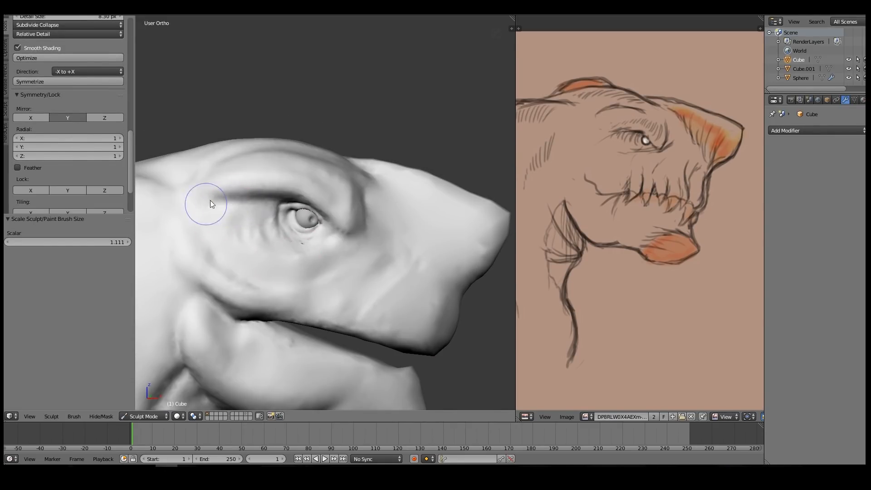
middle_drag(211, 200, 222, 213)
shift+drag(342, 190, 318, 178)
mouse_move(318, 178)
middle_down()
mouse_move(289, 213)
mouse_move(201, 195)
middle_up()
Shrink the brush, set the detail size to 4.70 px and smooth the surface of the brow
key(bracketleft)
key(bracketleft)
key(bracketleft)
middle_drag(282, 155, 262, 182)
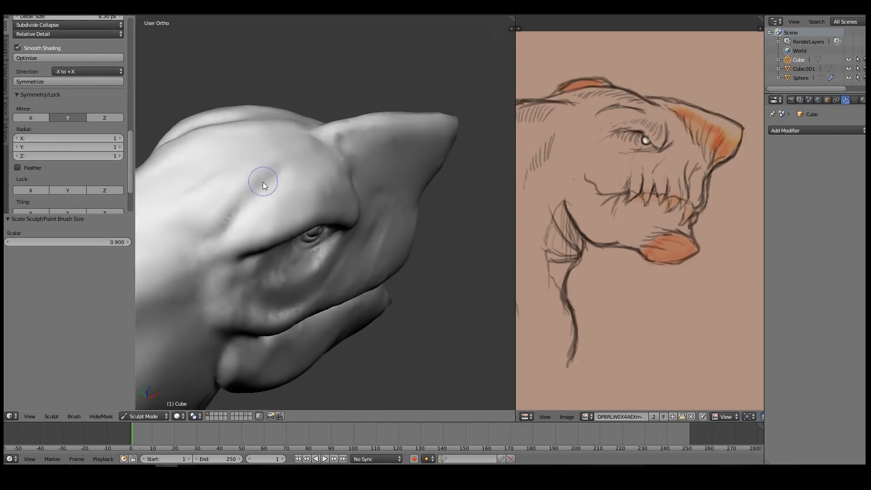
scroll(129, 136, up, 6)
drag(91, 117, 84, 117)
shift+drag(281, 172, 240, 208)
Build up the area behind the eye with an enlarged Clay Strips brush
mouse_move(240, 209)
middle_down()
mouse_move(354, 168)
mouse_move(305, 182)
middle_up()
key(c)
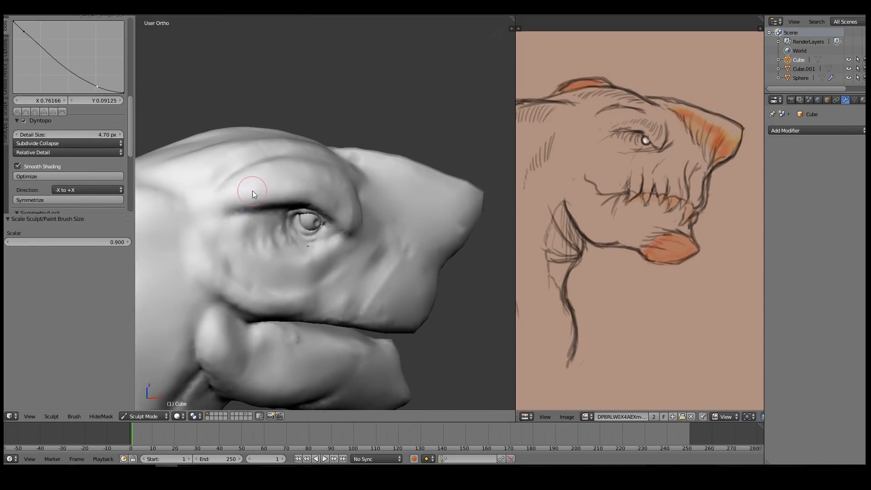
middle_drag(252, 191, 263, 217)
key(bracketright)
key(bracketright)
key(bracketright)
key(bracketright)
drag(286, 206, 241, 223)
Add more Clay Strips strokes at the rear corner of the eye socket and under the eye, smoothing the rear corner
mouse_move(241, 227)
middle_down()
mouse_move(279, 181)
mouse_move(278, 195)
middle_up()
mouse_move(284, 207)
mouse_down()
mouse_move(238, 225)
mouse_move(274, 199)
mouse_up()
mouse_move(274, 199)
middle_down()
mouse_move(225, 200)
mouse_move(232, 190)
middle_up()
drag(254, 198, 223, 211)
shift+drag(222, 211, 233, 204)
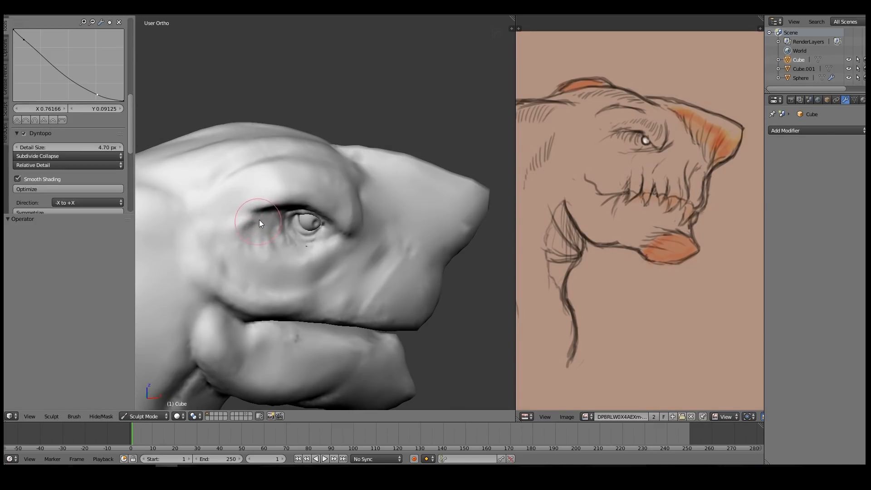
key(bracketleft)
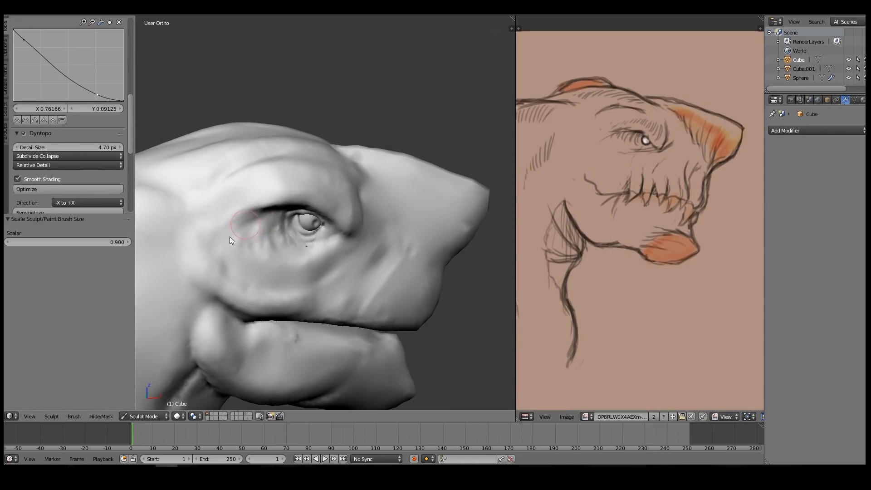
mouse_move(233, 258)
mouse_down()
mouse_move(308, 261)
mouse_move(290, 264)
mouse_up()
Set the detail size to 3.90 px and carve a crease separating the nose horn from the face with the Crease brush
scroll(318, 250, down, 4)
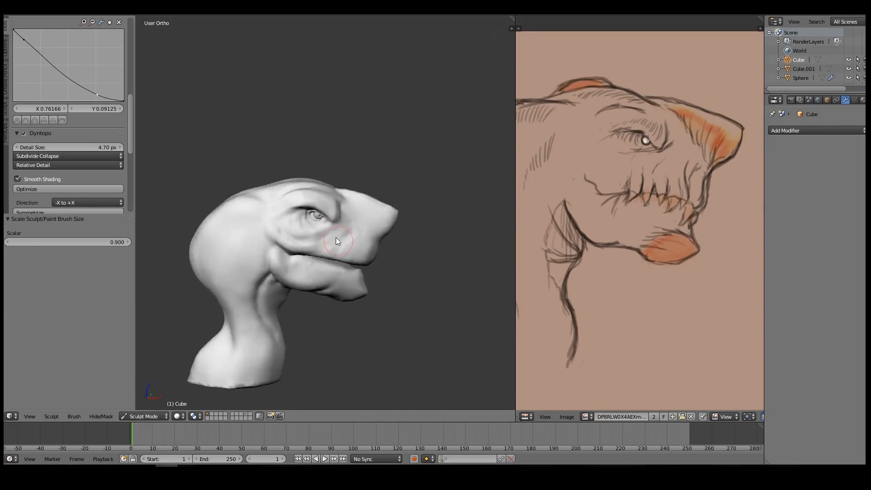
middle_drag(336, 238, 324, 211)
scroll(307, 214, up, 5)
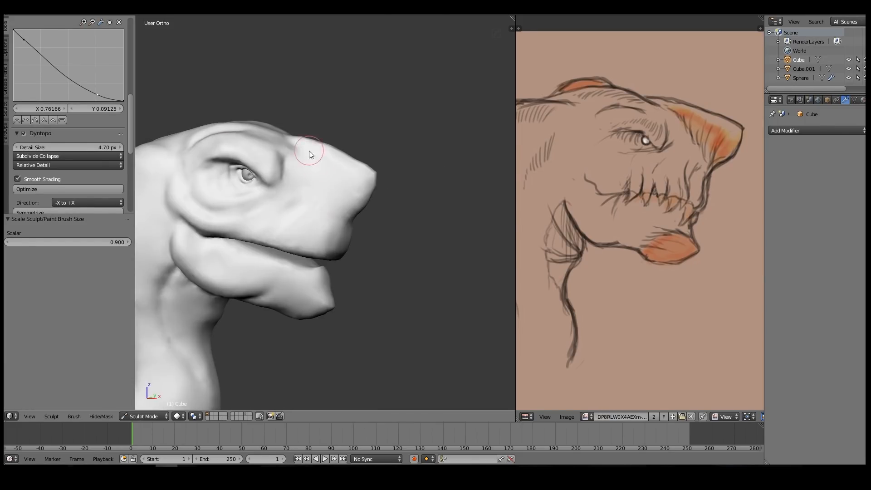
scroll(306, 153, up, 3)
mouse_move(344, 198)
middle_down()
mouse_move(339, 207)
mouse_move(306, 183)
mouse_move(297, 164)
middle_up()
scroll(303, 177, down, 2)
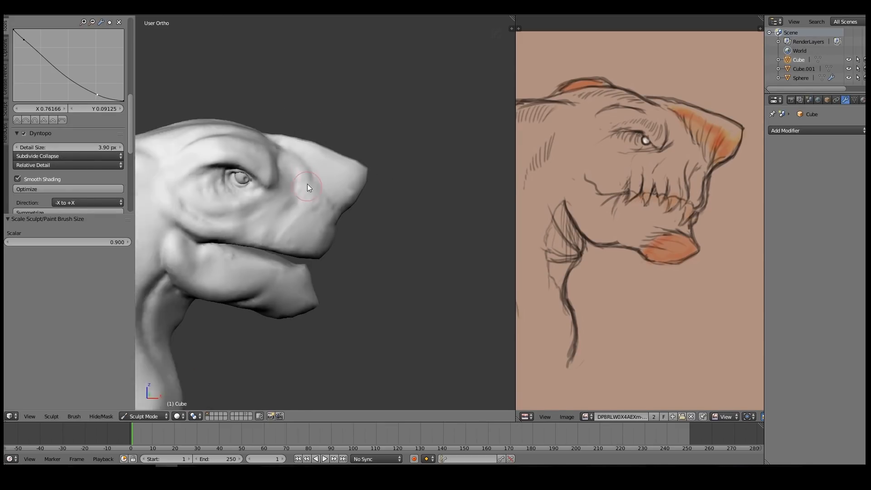
scroll(307, 172, up, 4)
key(shift+c)
mouse_move(345, 216)
middle_down()
mouse_move(354, 203)
mouse_move(369, 245)
mouse_move(312, 158)
middle_up()
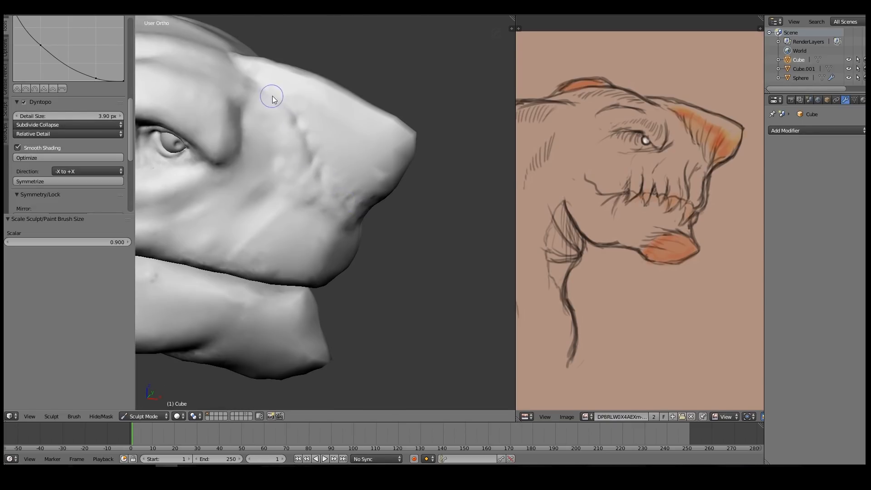
middle_drag(272, 96, 236, 58)
middle_drag(317, 110, 423, 123)
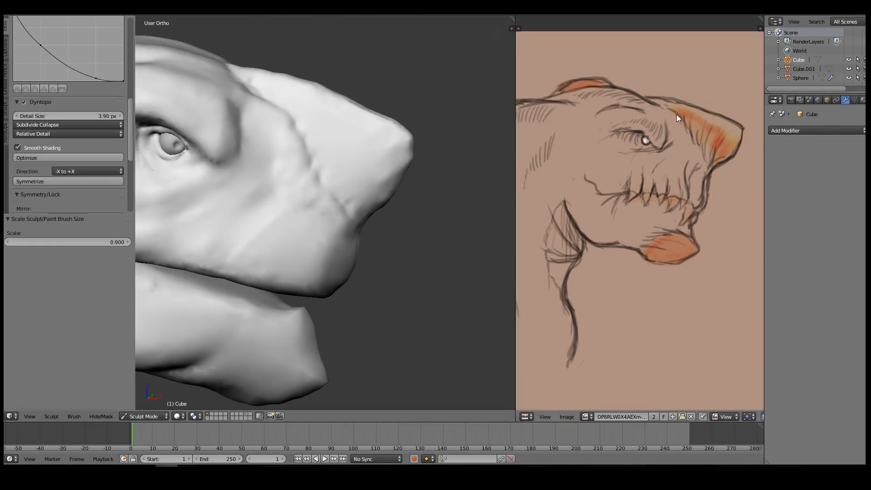
Lay a row of Clay Strips ridges across the base of the nose horn, following the reference sketch's hatching
key(c)
mouse_move(351, 208)
mouse_down()
mouse_move(360, 140)
mouse_move(346, 141)
mouse_up()
drag(328, 177, 344, 125)
drag(316, 156, 323, 113)
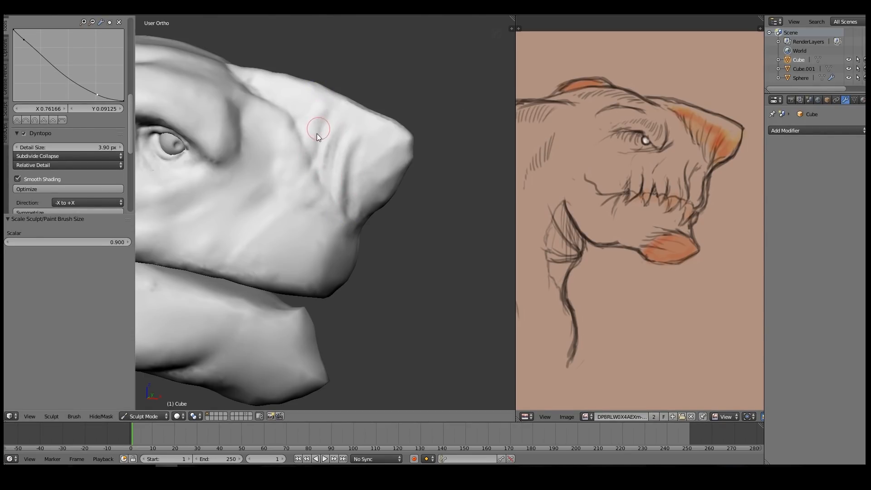
drag(318, 157, 309, 108)
middle_drag(338, 159, 357, 170)
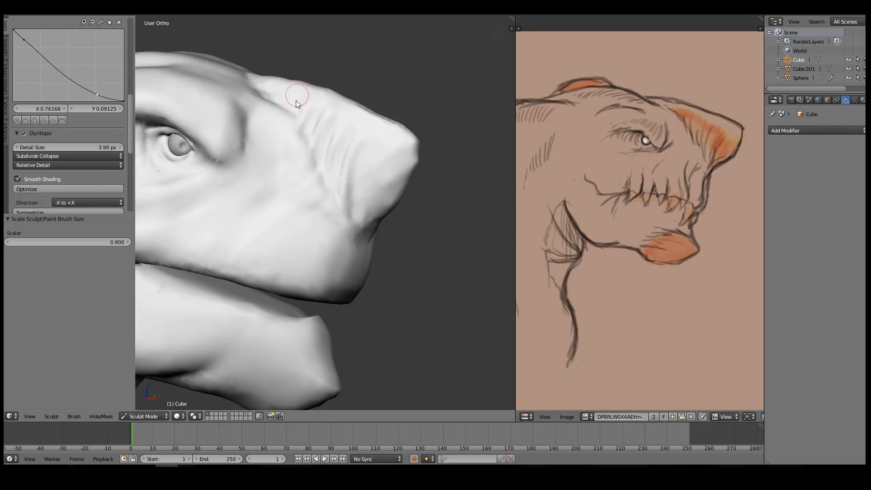
middle_drag(296, 100, 289, 116)
drag(301, 108, 296, 135)
mouse_move(295, 135)
middle_down()
mouse_move(278, 122)
mouse_move(316, 166)
middle_up()
Sharpen the crease along the nose horn's base up to the brow and smooth its surroundings
key(shift+c)
middle_drag(357, 216, 360, 198)
key(g)
middle_drag(370, 154, 334, 141)
key(shift+c)
shift+drag(334, 140, 306, 100)
mouse_move(306, 100)
middle_down()
mouse_move(347, 85)
mouse_move(314, 97)
mouse_move(236, 78)
middle_up()
drag(236, 78, 279, 100)
mouse_move(248, 83)
middle_down()
mouse_move(259, 107)
mouse_move(252, 89)
mouse_move(289, 71)
middle_up()
Enlarge the Clay Strips brush and smooth the transition between the brow and the horn's upper edge
key(c)
key(bracketright)
key(bracketright)
mouse_move(282, 100)
shift+mouse_down()
mouse_move(284, 118)
mouse_move(271, 104)
shift+mouse_up()
Adjust the tip of the nose horn with an enlarged Grab brush
key(g)
key(bracketright)
key(bracketright)
key(bracketright)
key(bracketright)
key(bracketright)
key(bracketright)
drag(402, 151, 397, 148)
Switch to the Flatten/Contrast brush for flattening the surface of the nose horn
key(shift+c)
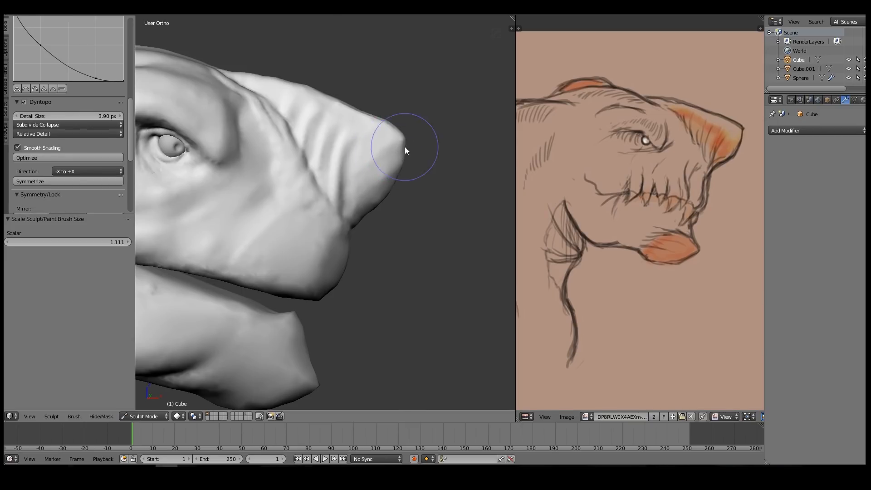
scroll(96, 81, up, 10)
key(5)
key(4)
key(3)
key(2)
key(shift+t)
mouse_move(399, 163)
middle_down()
mouse_move(381, 167)
mouse_move(358, 141)
middle_up()
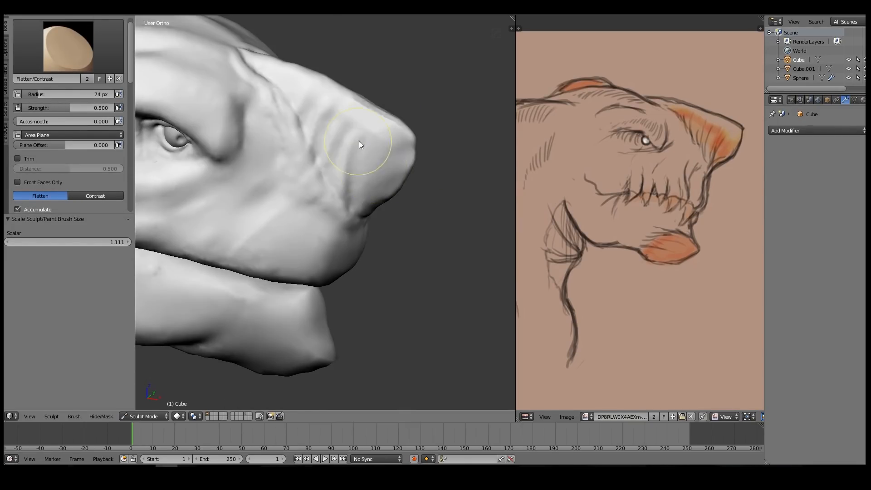
mouse_move(360, 110)
middle_down()
mouse_move(397, 168)
mouse_move(373, 114)
middle_up()
Set the Flatten/Contrast brush radius to 102 px for the area between the eye and the horn
scroll(307, 182, down, 7)
scroll(306, 218, up, 15)
key(f)
click(298, 198)
scroll(351, 190, down, 10)
mouse_move(350, 190)
middle_down()
mouse_move(324, 122)
mouse_move(343, 278)
middle_up()
scroll(343, 278, down, 2)
scroll(331, 259, up, 1)
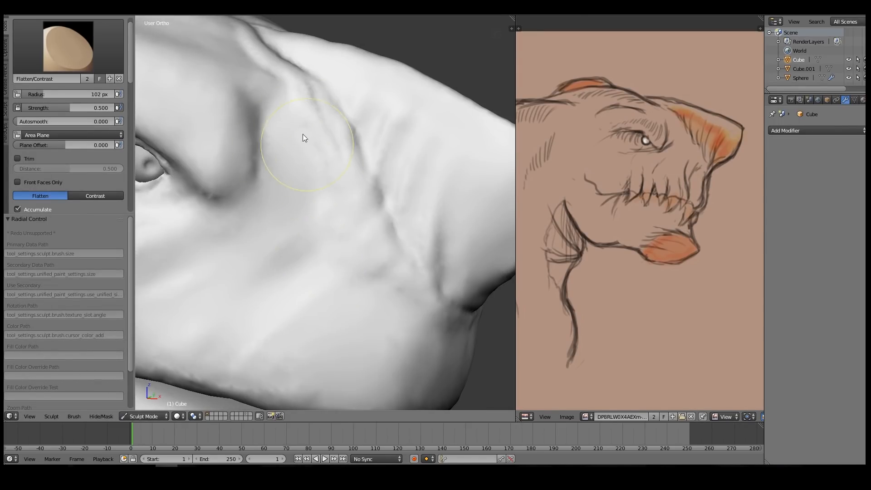
Switch to the Crease brush and set its radius to 51 px
key(shift+c)
mouse_move(288, 140)
middle_down()
mouse_move(320, 203)
mouse_move(282, 140)
middle_up()
key(bracketleft)
key(bracketleft)
key(bracketleft)
key(bracketleft)
key(bracketleft)
key(bracketleft)
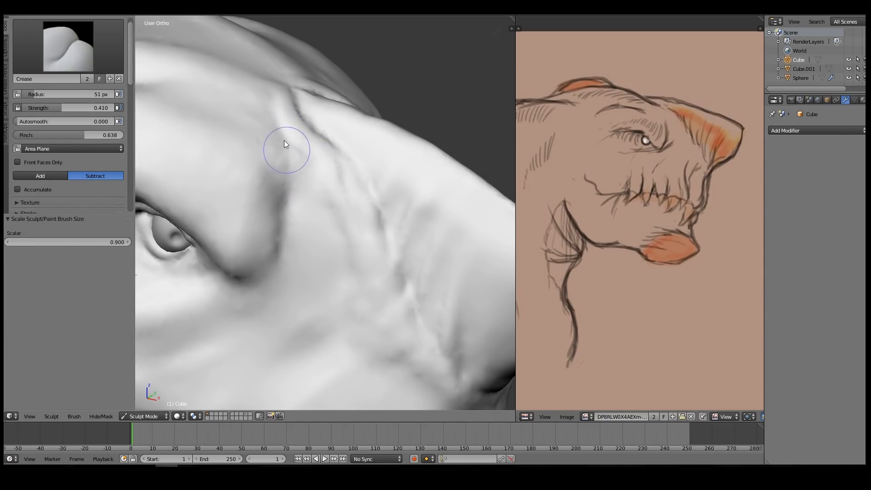
Build up folds on the side of the lower jaw using Clay Strips with a 32 px radius, smoothing between strokes
scroll(286, 159, down, 6)
scroll(299, 200, up, 3)
mouse_move(302, 208)
middle_down()
mouse_move(369, 225)
mouse_move(372, 240)
middle_up()
scroll(346, 227, up, 4)
key(shift+t)
key(3)
key(bracketleft)
key(bracketleft)
key(bracketleft)
key(bracketleft)
mouse_move(391, 250)
mouse_down()
mouse_move(290, 296)
mouse_move(364, 246)
mouse_move(334, 242)
mouse_up()
mouse_move(336, 267)
shift+mouse_down()
mouse_move(348, 279)
mouse_move(313, 291)
shift+mouse_up()
mouse_move(404, 275)
mouse_down()
mouse_move(418, 303)
mouse_move(357, 320)
mouse_up()
middle_drag(344, 320, 268, 336)
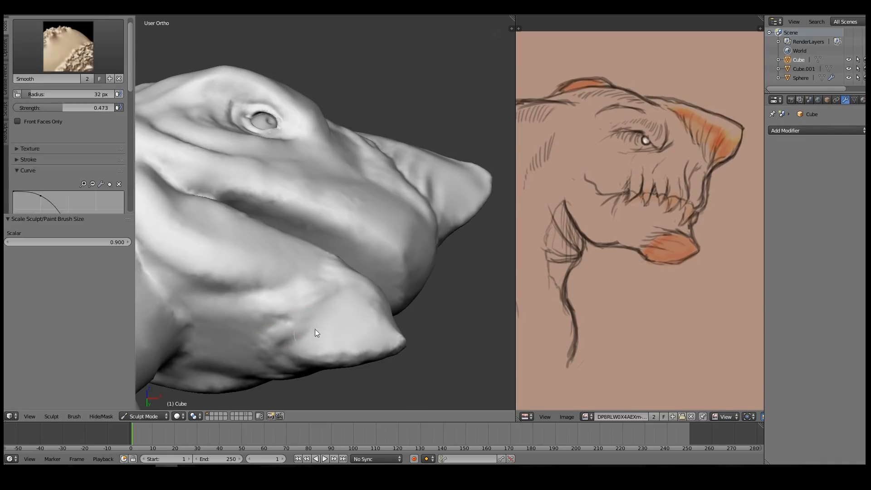
Extend the clay folds from the chin tip back along the lower jaw's underside and smooth their ends
mouse_move(396, 344)
mouse_down()
mouse_move(304, 350)
mouse_move(328, 331)
mouse_move(291, 340)
mouse_up()
mouse_move(290, 341)
mouse_down()
mouse_move(258, 348)
mouse_move(220, 331)
mouse_up()
shift+drag(220, 331, 214, 331)
key(shift+c)
mouse_move(214, 330)
middle_down()
mouse_move(374, 290)
mouse_move(341, 240)
middle_up()
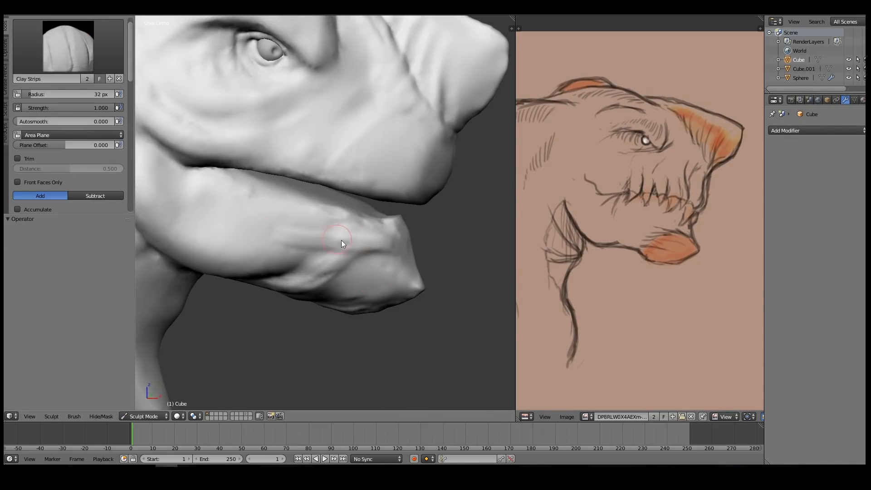
Smooth the folds on the side of the lower jaw with an enlarged brush
key(bracketleft)
mouse_move(311, 274)
middle_down()
mouse_move(316, 285)
mouse_move(316, 259)
mouse_move(302, 316)
mouse_move(231, 324)
mouse_move(320, 265)
mouse_move(337, 288)
mouse_move(428, 296)
mouse_move(317, 267)
middle_up()
key(bracketright)
key(bracketright)
key(bracketright)
key(bracketright)
key(bracketright)
key(bracketright)
key(bracketright)
mouse_move(318, 264)
shift+mouse_down()
mouse_move(345, 263)
mouse_move(344, 255)
shift+mouse_up()
Shrink the brush and smooth the brow area on the upper head
scroll(342, 246, down, 4)
scroll(342, 241, up, 1)
mouse_move(336, 141)
shift+middle_down()
mouse_move(348, 217)
mouse_move(355, 208)
shift+middle_up()
key(bracketleft)
key(bracketleft)
key(bracketleft)
key(bracketleft)
mouse_move(395, 178)
middle_down()
mouse_move(339, 208)
mouse_move(300, 163)
middle_up()
shift+drag(297, 165, 269, 200)
Set the Crease brush's pinch to 0.689
middle_drag(270, 200, 273, 236)
drag(101, 135, 107, 135)
scroll(337, 275, down, 2)
scroll(338, 274, up, 5)
middle_drag(341, 273, 364, 268)
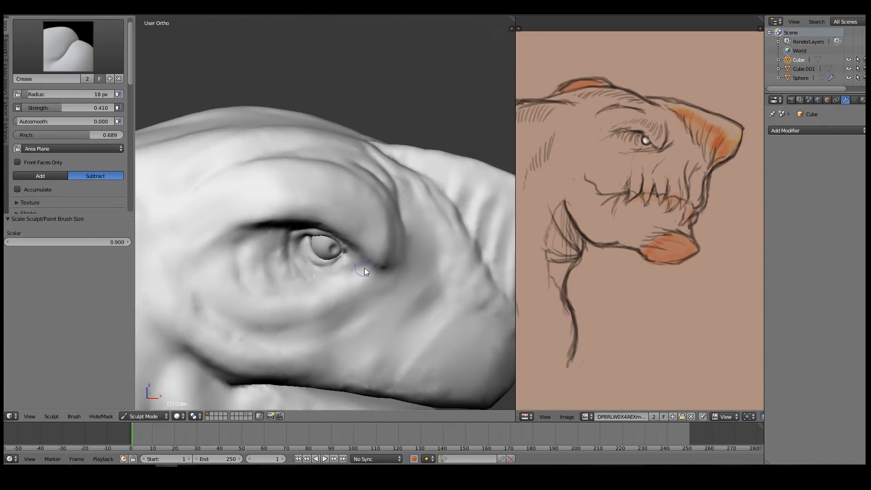
Smooth the fold above the upper eyelid and review the whole head
mouse_move(286, 277)
middle_down()
mouse_move(292, 236)
mouse_move(282, 230)
middle_up()
shift+drag(267, 210, 323, 220)
scroll(372, 246, down, 5)
shift+middle_drag(377, 249, 382, 175)
middle_drag(382, 174, 409, 177)
middle_drag(429, 210, 389, 214)
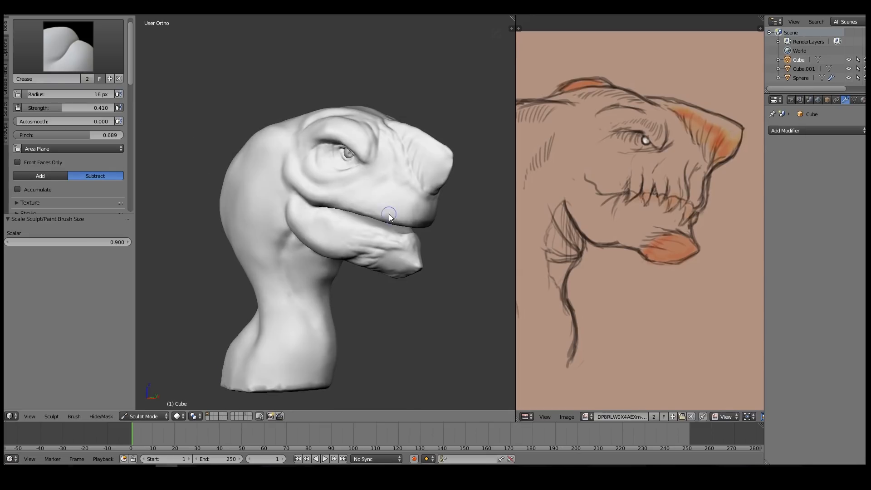
Build up vertical fold ridges along the upper lip and muzzle with the Clay Strips brush at a 31 px radius
key(3)
scroll(409, 222, down, 1)
scroll(426, 219, up, 3)
key(bracketright)
key(bracketright)
key(bracketright)
key(bracketright)
mouse_move(460, 220)
mouse_down()
mouse_move(461, 192)
mouse_move(426, 169)
mouse_move(418, 214)
mouse_up()
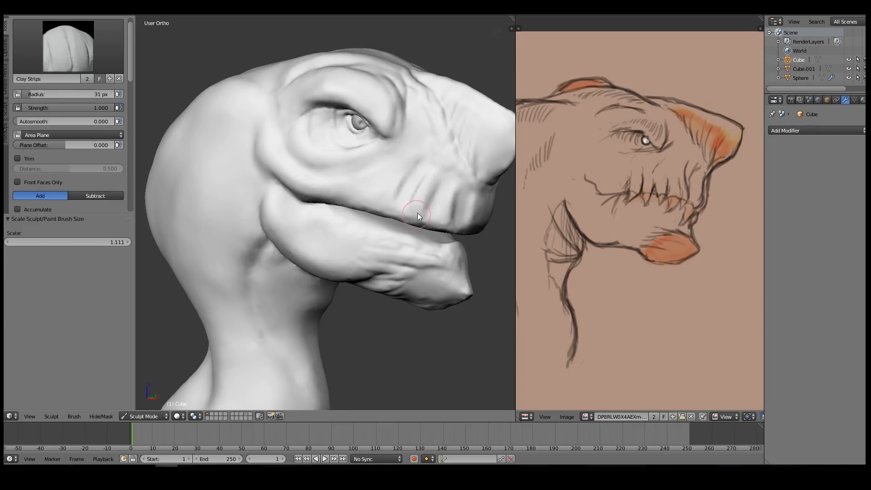
mouse_move(457, 195)
middle_down()
mouse_move(472, 186)
mouse_move(383, 220)
middle_up()
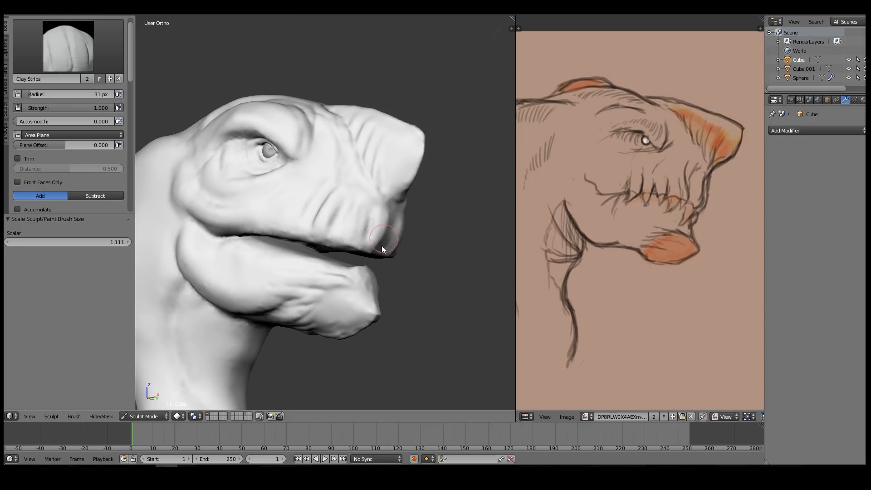
mouse_move(374, 224)
middle_down()
mouse_move(339, 192)
mouse_move(322, 204)
middle_up()
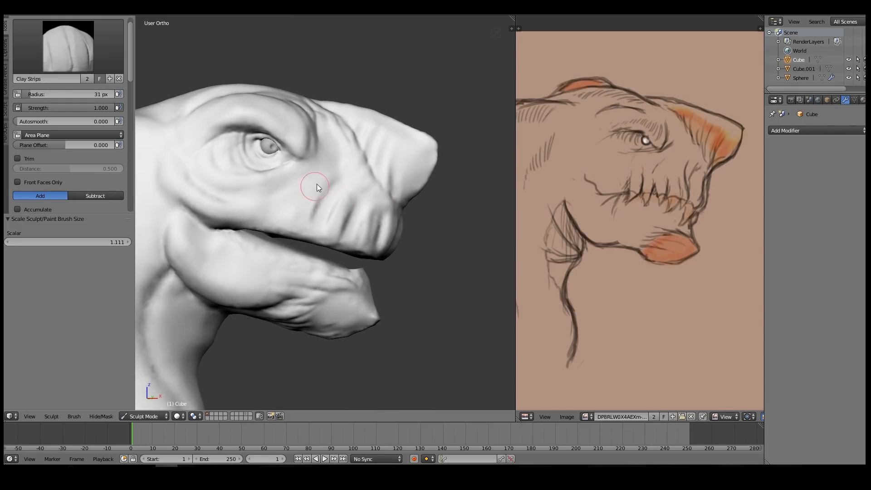
Compare the muzzle with the reference sketch and smooth the upper-lip ridges with the Smooth brush
key(4)
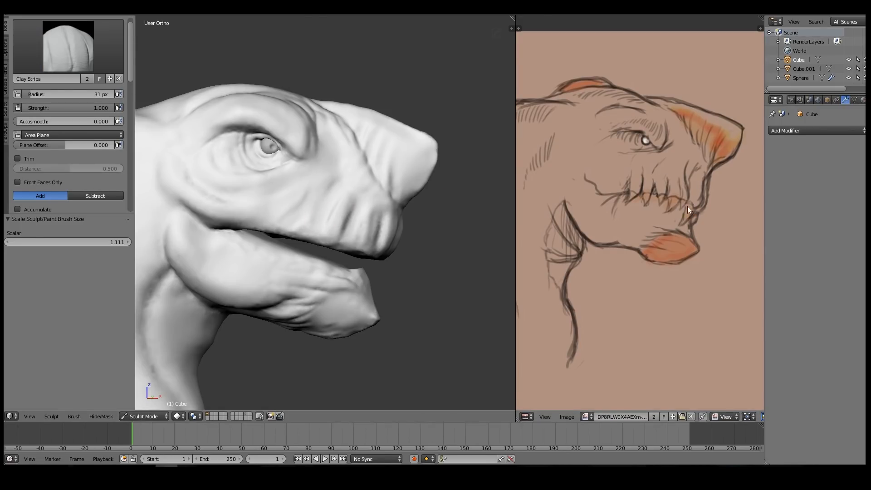
mouse_move(313, 194)
middle_down()
mouse_move(326, 217)
mouse_move(351, 225)
mouse_move(331, 244)
mouse_move(196, 251)
middle_up()
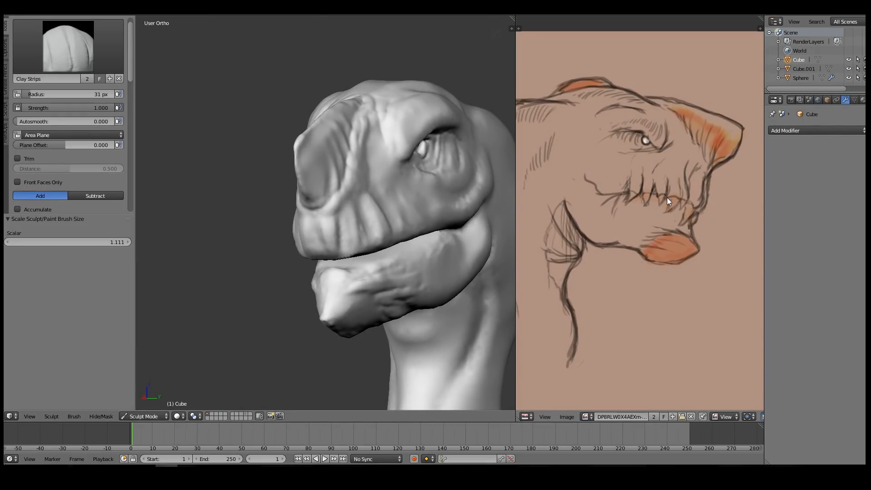
middle_drag(410, 233, 444, 216)
key(shift+s)
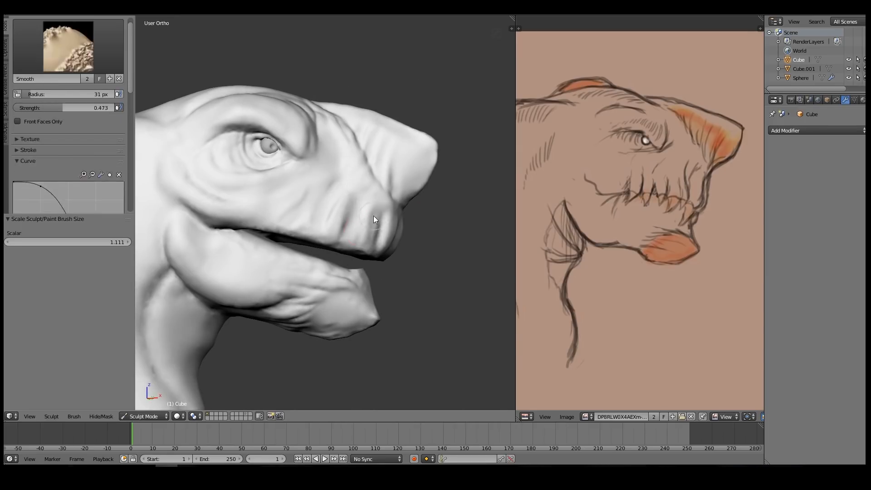
key(c)
mouse_move(255, 232)
middle_down()
mouse_move(274, 252)
mouse_move(251, 250)
middle_up()
Switch to Object Mode, deselect the head and place the 3D cursor at the front upper tooth in front view
click(141, 414)
click(195, 349)
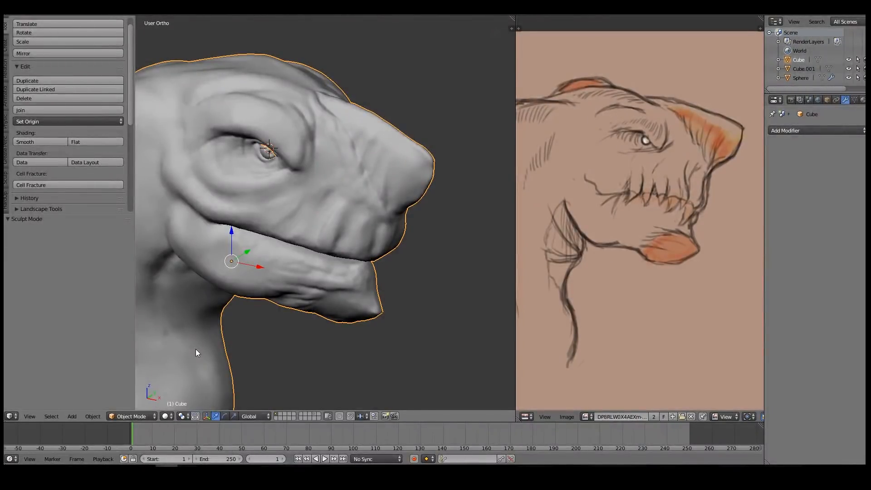
scroll(245, 254, down, 8)
shift+middle_drag(276, 211, 364, 216)
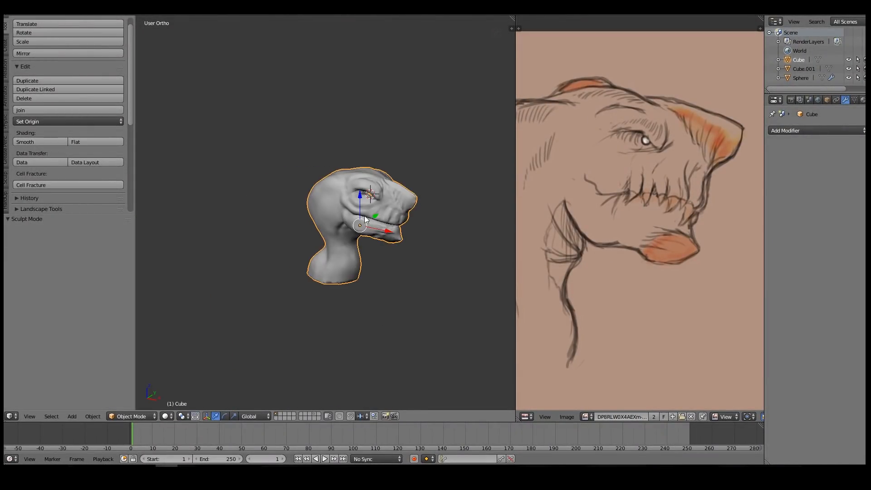
scroll(424, 217, up, 8)
key(a)
scroll(366, 222, down, 5)
key(KP_1)
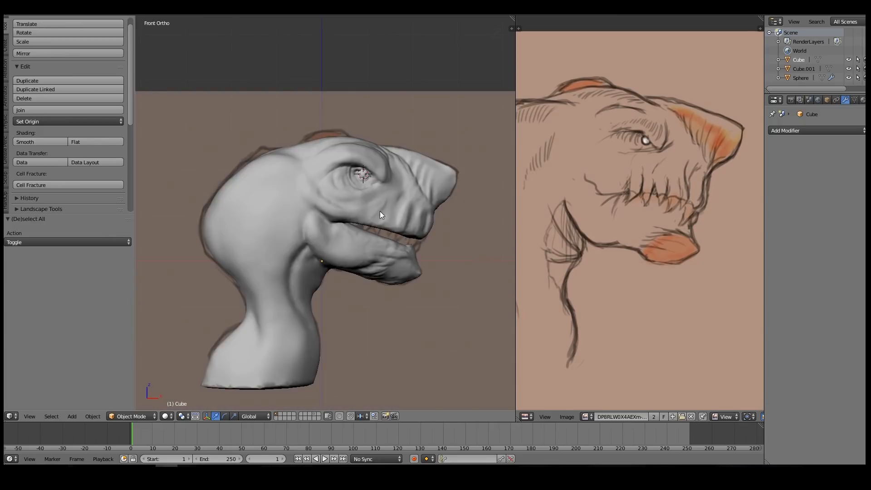
scroll(381, 213, up, 6)
scroll(393, 218, down, 2)
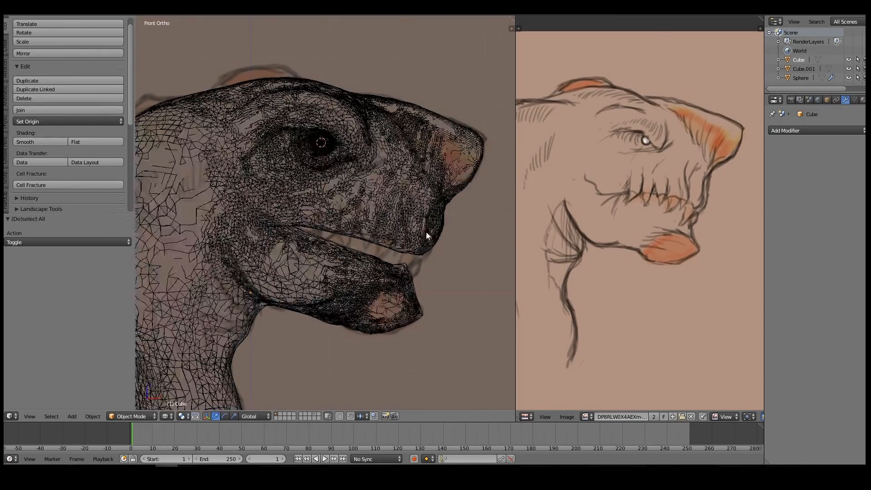
click(403, 252)
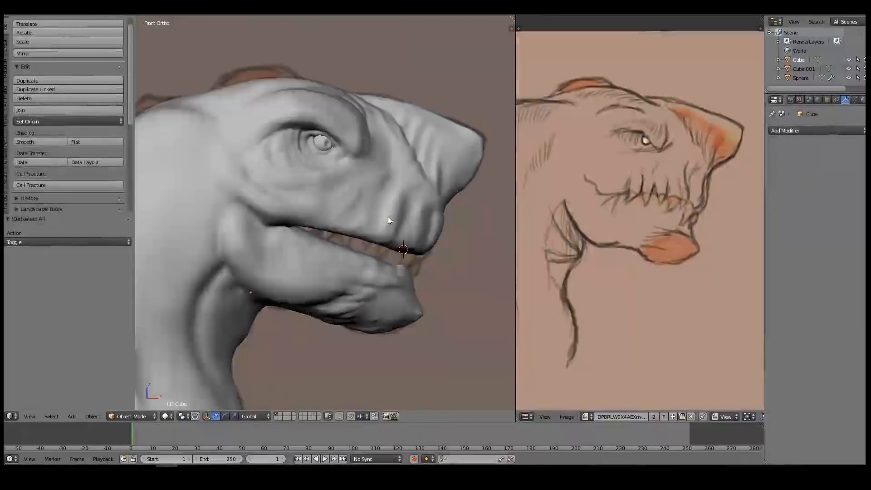
Add a cube at the 3D cursor and scale its mesh down to roughly tooth size in Edit Mode
key(shift+a)
mouse_move(347, 186)
click(380, 187)
shift+middle_drag(444, 223, 316, 211)
key(Tab)
key(s)
click(374, 220)
scroll(372, 223, up, 3)
key(z)
scroll(316, 210, up, 2)
shift+middle_drag(313, 281, 363, 272)
key(Tab)
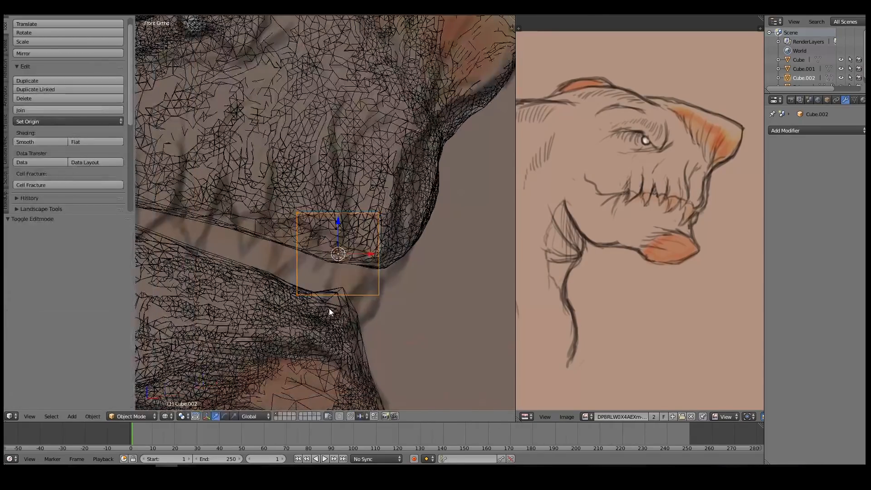
Move the small cube to the second layer and show only that layer over the reference image
key(m)
click(448, 282)
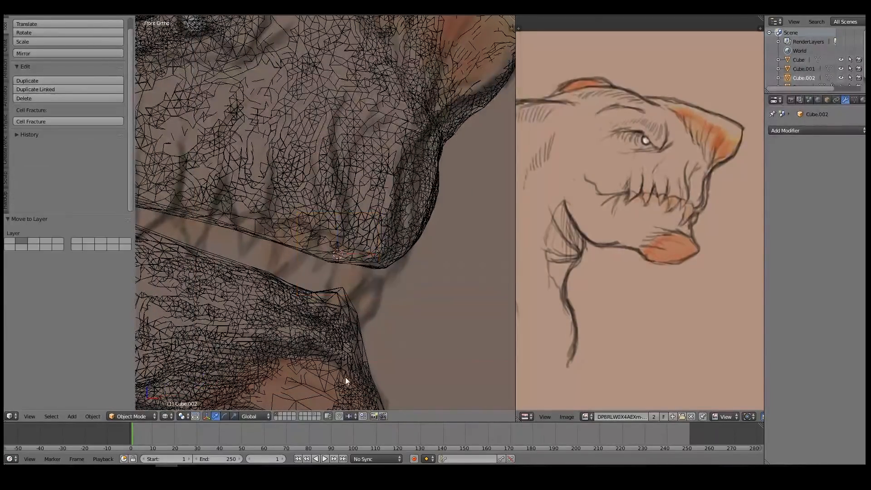
click(279, 415)
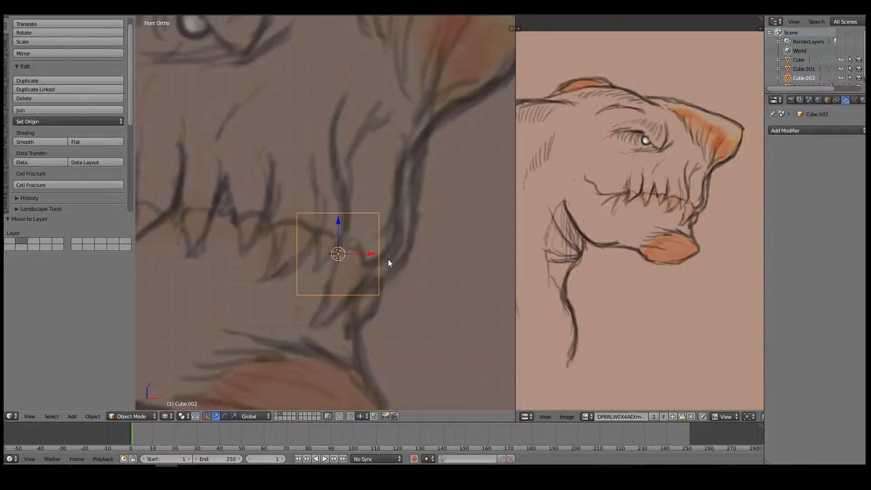
Move the cube's mesh over the root area of the front tooth and scale it down to the tooth's width
key(Tab)
key(g)
click(402, 195)
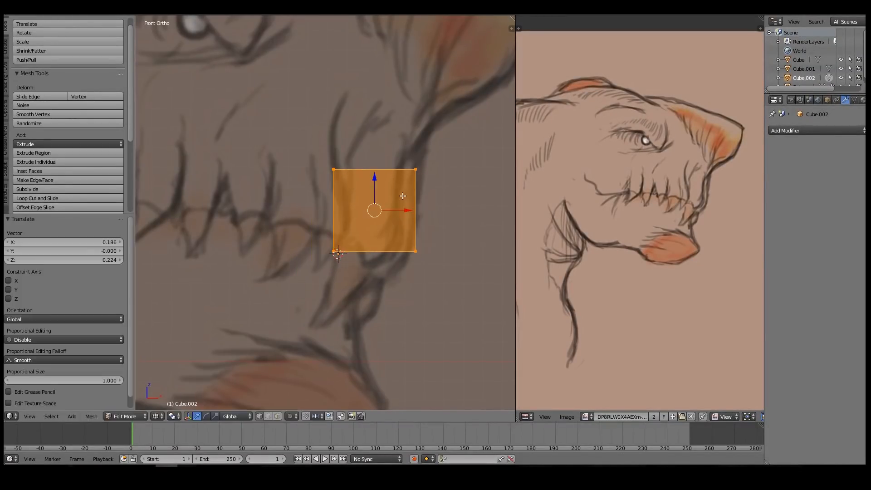
key(s)
click(444, 204)
key(g)
click(444, 193)
Box-select the cube's lower vertices, then move and tilt them to follow the sketched tooth's direction
key(a)
key(b)
drag(323, 208, 442, 255)
key(g)
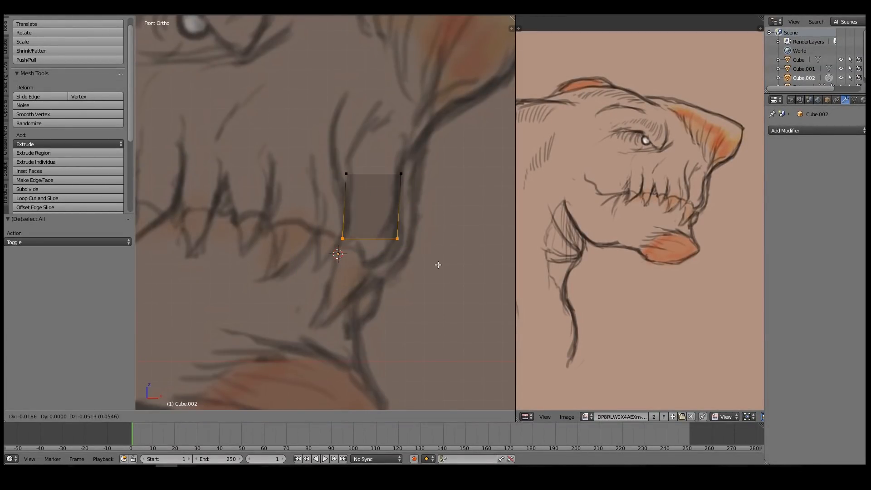
click(439, 265)
key(r)
click(436, 278)
Extrude the lower end halfway down the sketched tooth, then rotate and scale it narrower to match the outline
key(e)
click(416, 332)
key(g)
click(412, 293)
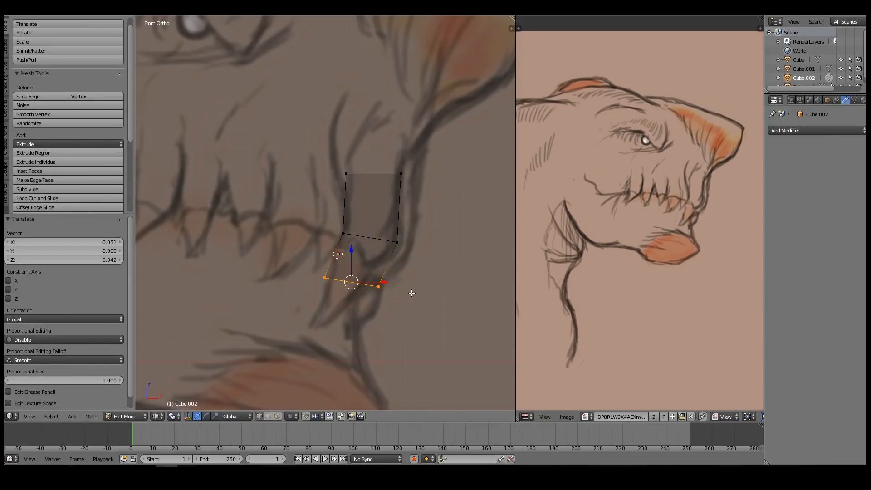
key(r)
click(410, 308)
key(s)
click(387, 299)
Extrude two more tapering segments along the sketched tooth, shrink the end to a point and leave Edit Mode
key(e)
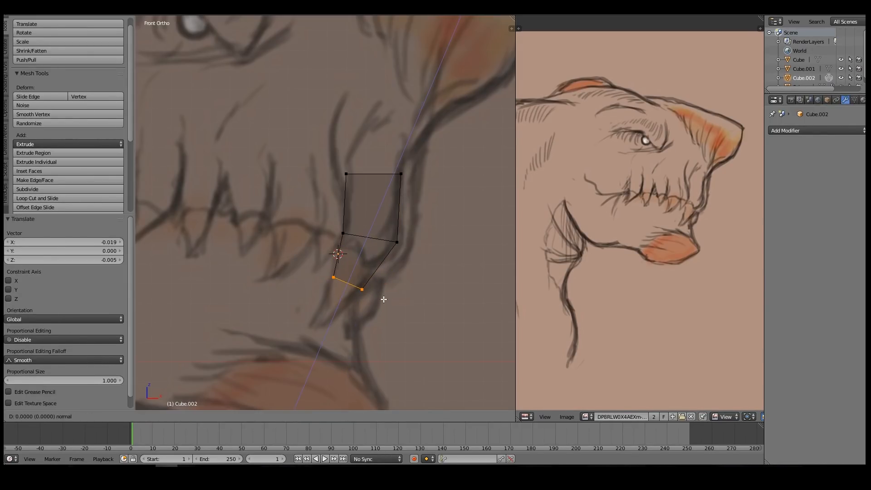
click(365, 326)
key(g)
click(361, 332)
key(s)
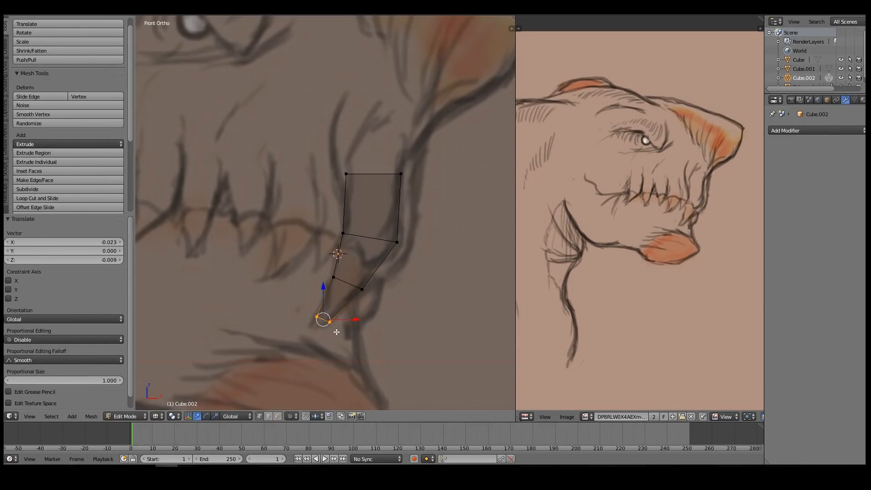
click(338, 330)
key(e)
click(366, 327)
key(s)
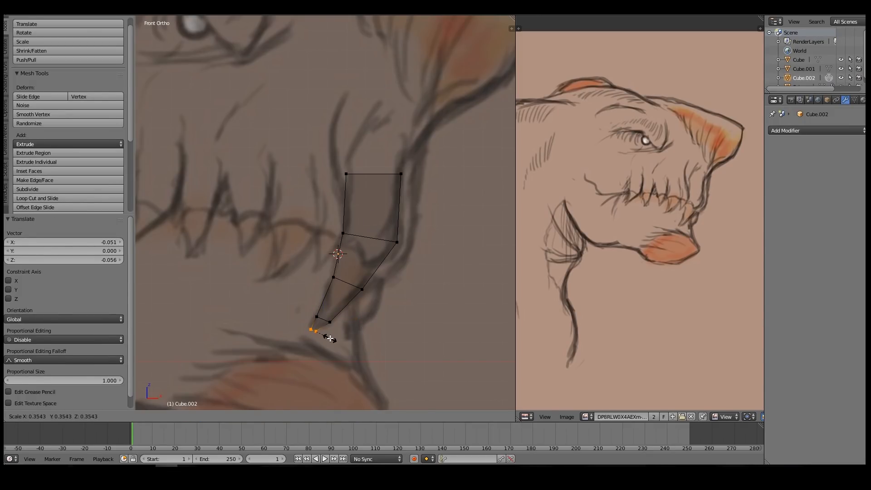
click(330, 338)
key(Tab)
Add a Subdivision Surface modifier at level 1 to the tooth
scroll(408, 278, down, 5)
middle_drag(426, 272, 347, 274)
key(z)
mouse_move(406, 237)
shift+middle_down()
mouse_move(364, 256)
mouse_move(366, 265)
mouse_move(440, 284)
shift+middle_up()
scroll(368, 266, up, 6)
key(ctrl+1)
Select the tooth's top face in Edit Mode and delete it to open the root end
key(Tab)
scroll(350, 253, up, 3)
key(a)
right_click(409, 262)
key(x)
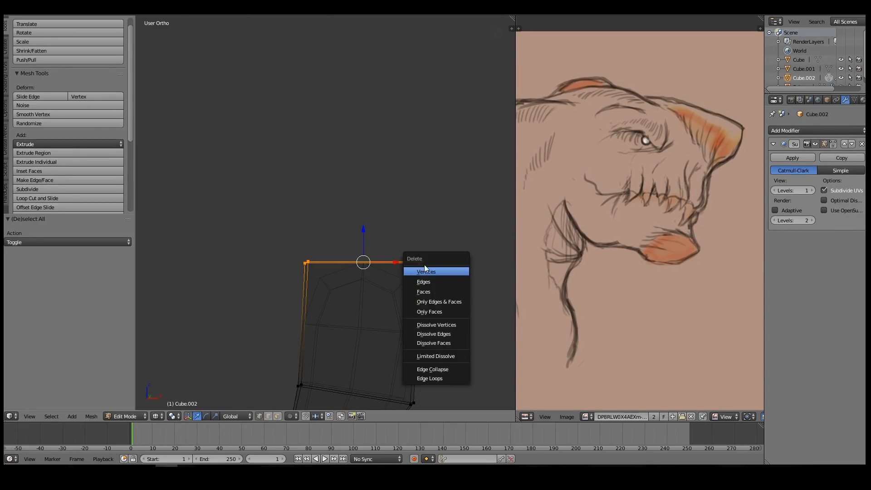
click(426, 292)
middle_drag(304, 268, 335, 273)
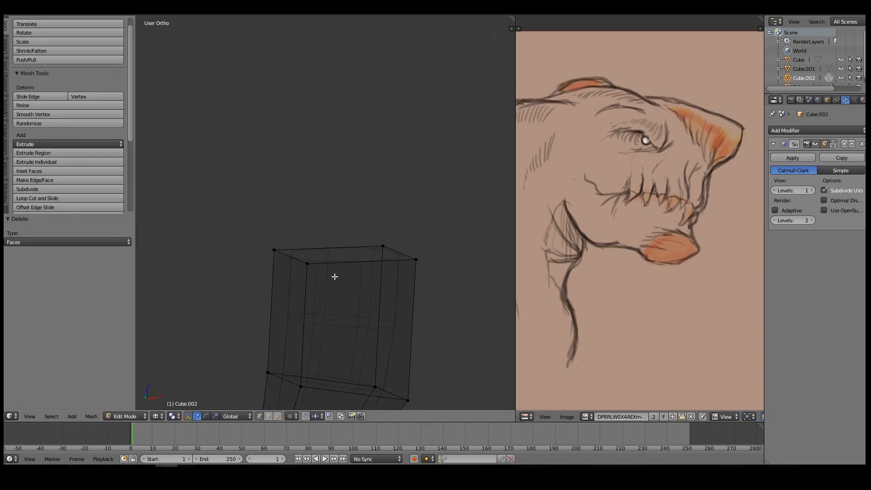
Raise the tooth's subdivision to level 2 and apply the modifier
key(Tab)
key(ctrl+2)
key(z)
middle_drag(364, 303, 218, 238)
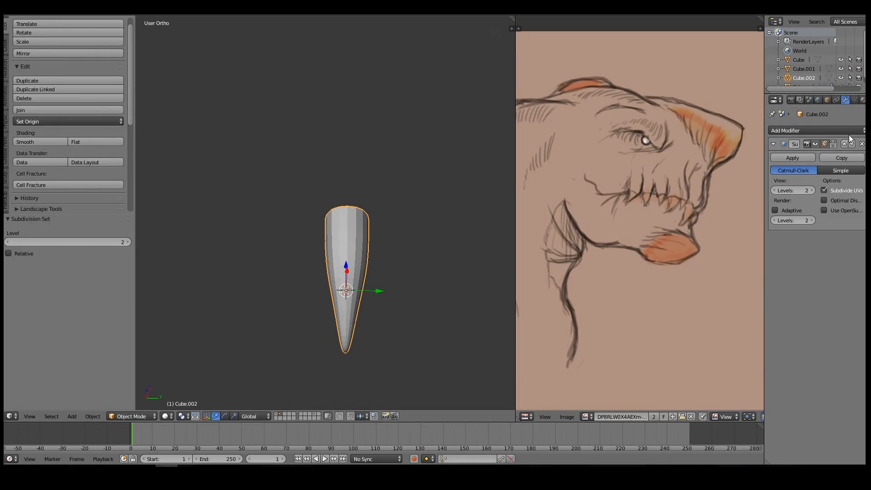
click(782, 158)
Set the tooth's origin to its geometry and check it against the sketch in front view
middle_drag(359, 277, 151, 192)
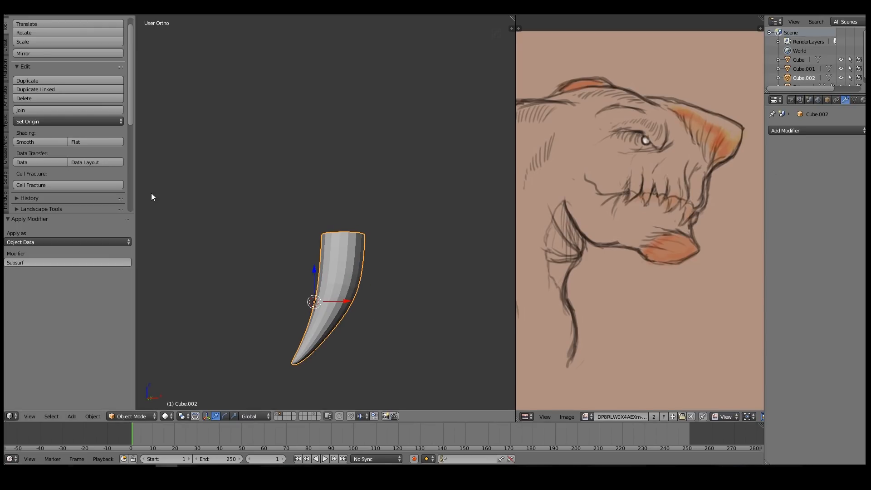
click(42, 121)
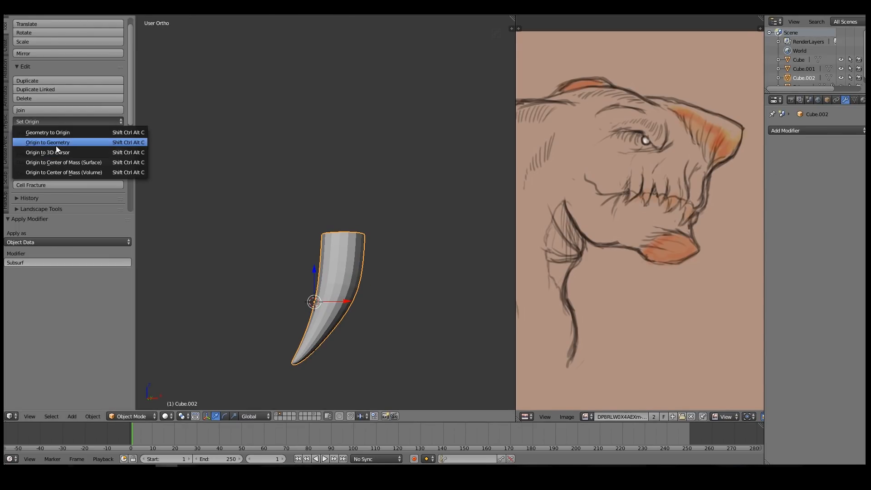
click(56, 143)
key(KP_1)
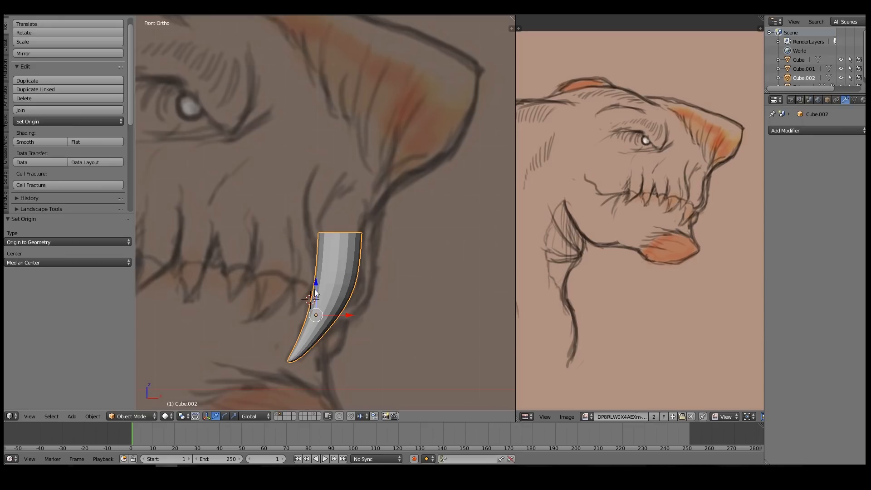
shift+middle_drag(324, 304, 307, 316)
Cap the open root end by extruding its rim loop in place and merging the new vertices at center
key(Tab)
scroll(383, 196, up, 3)
shift+middle_drag(383, 197, 349, 241)
scroll(358, 236, up, 1)
alt+right_click(362, 226)
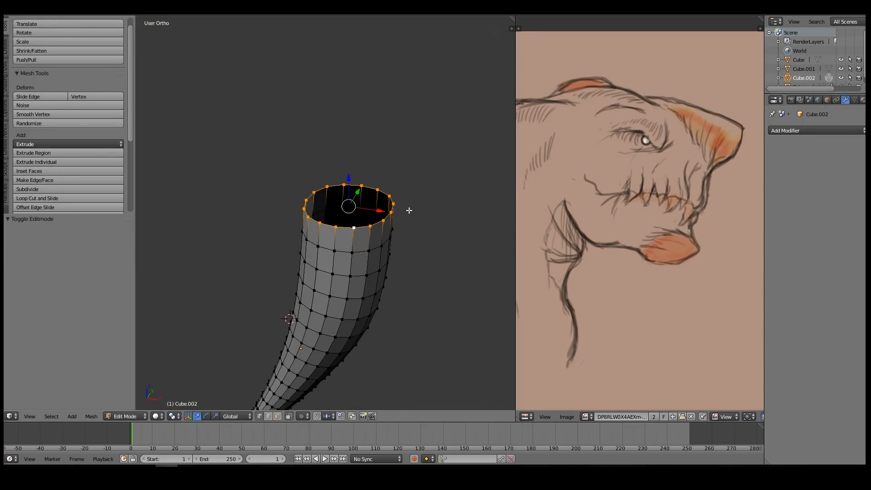
key(e)
right_click(408, 210)
key(w)
click(388, 245)
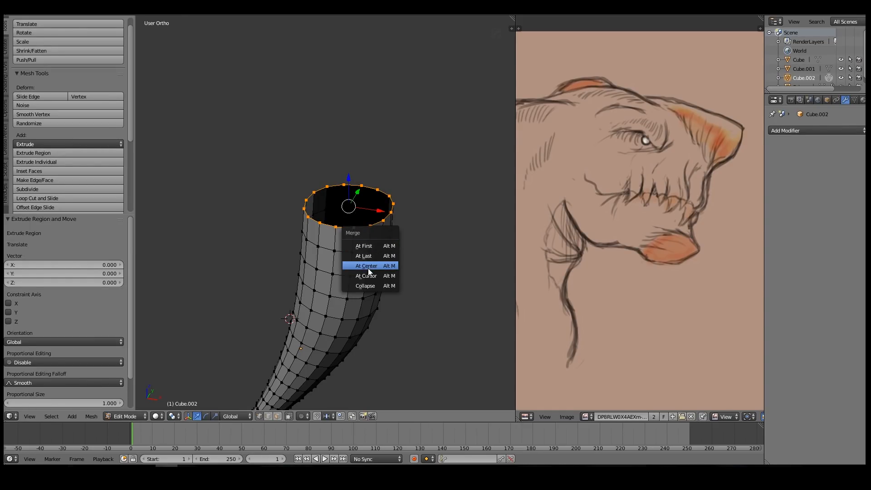
click(369, 268)
scroll(331, 229, down, 3)
key(Tab)
mouse_move(329, 247)
middle_down()
mouse_move(353, 228)
mouse_move(341, 249)
middle_up()
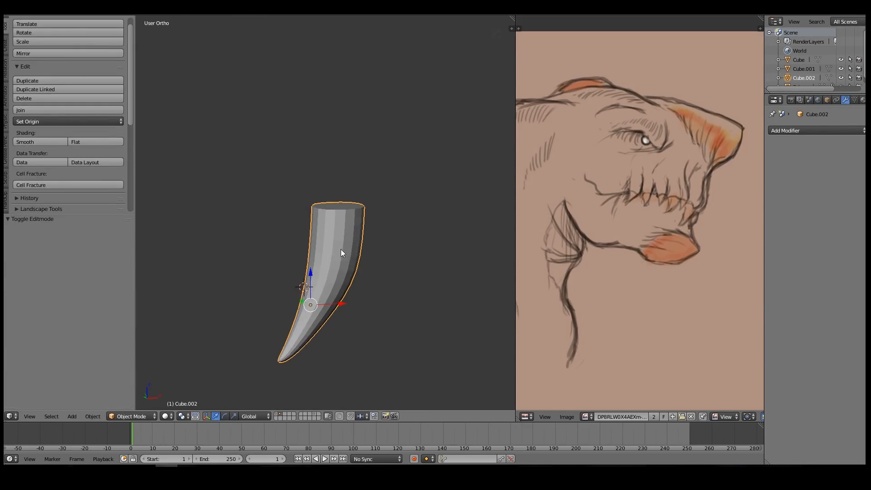
Enter Sculpt Mode on the tooth and enable dynamic topology with a detail size of 8.90 px
click(129, 416)
click(129, 386)
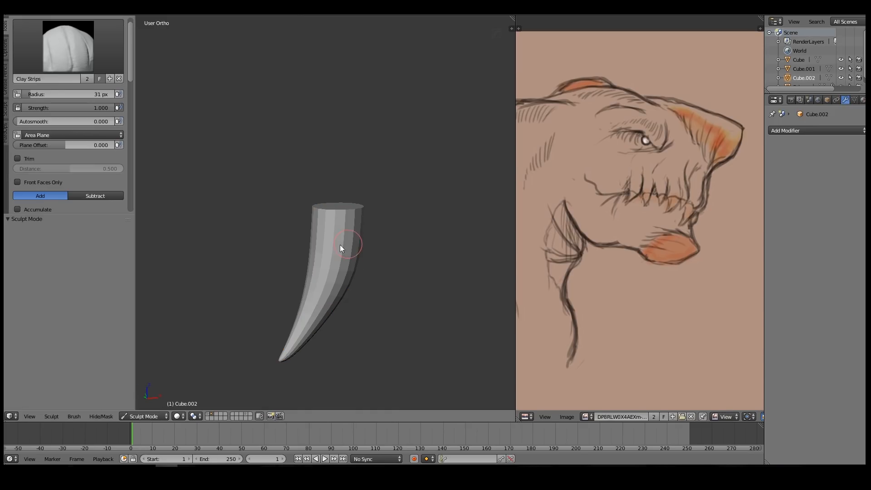
click(80, 47)
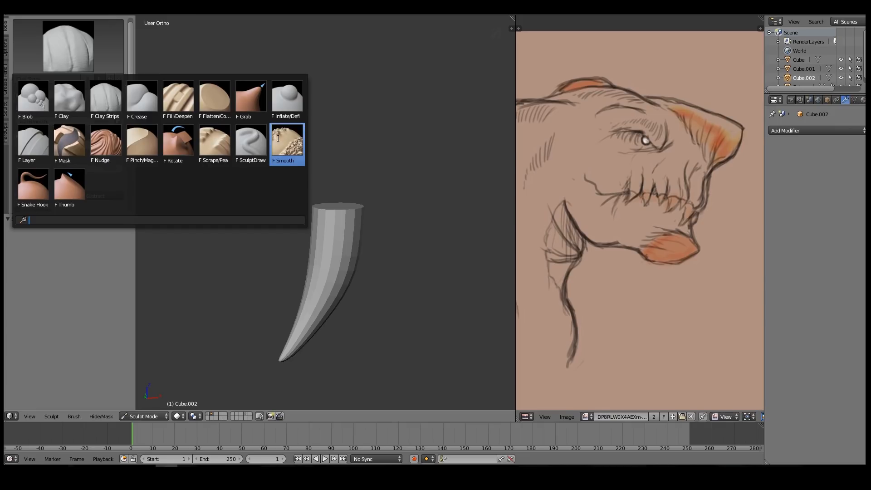
scroll(70, 153, down, 10)
scroll(47, 128, down, 5)
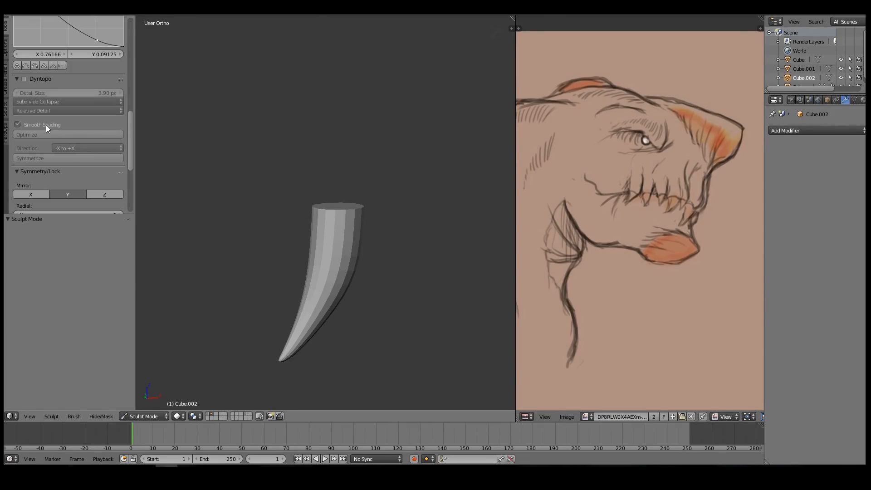
click(24, 80)
drag(80, 94, 109, 94)
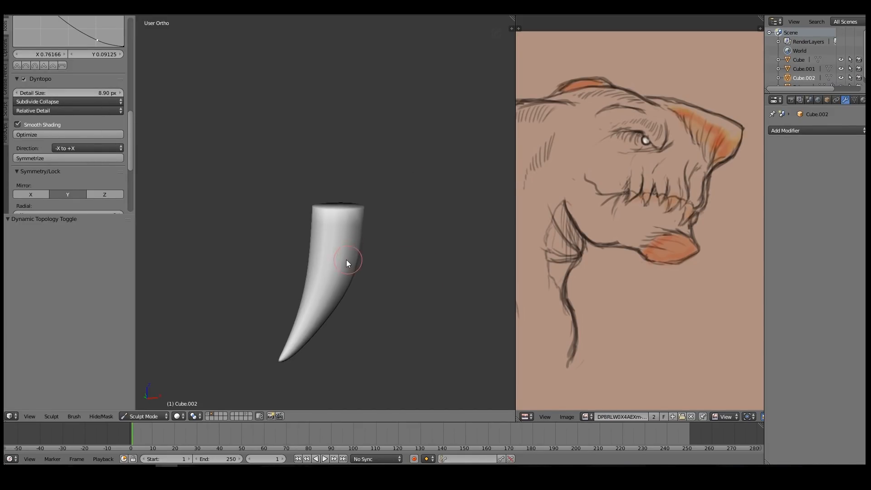
Enlarge the brush and sculpt over the tooth's root and curved shaft from several angles
key(bracketright)
key(bracketright)
key(bracketright)
key(bracketright)
key(bracketright)
key(bracketright)
drag(339, 240, 344, 261)
middle_drag(340, 227, 360, 245)
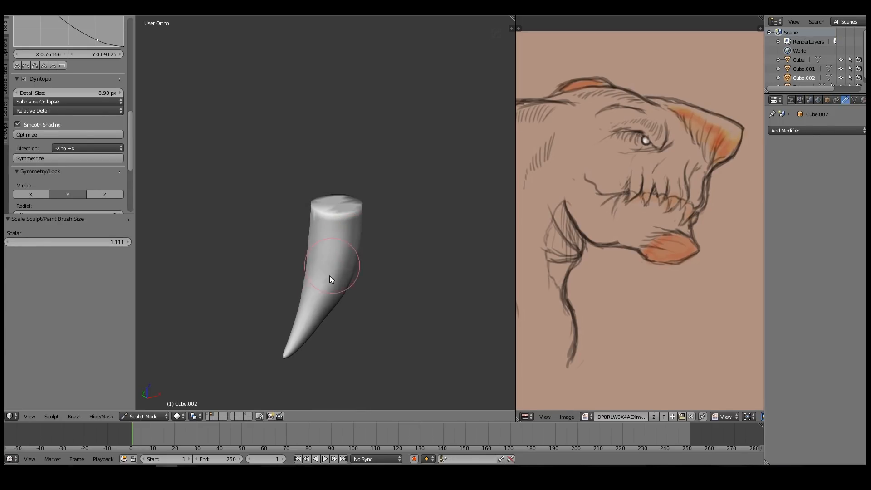
mouse_move(320, 312)
middle_down()
mouse_move(333, 258)
mouse_move(325, 257)
middle_up()
drag(323, 267, 321, 279)
middle_drag(321, 280, 342, 266)
scroll(129, 100, up, 10)
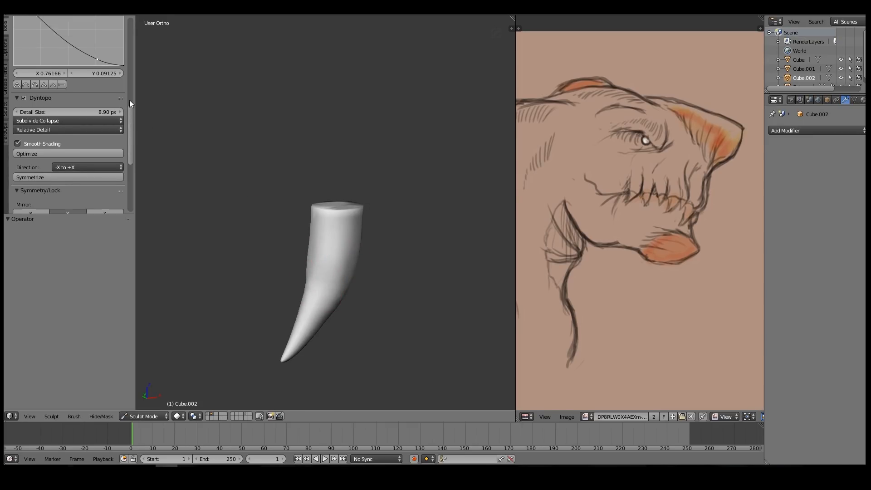
Choose the Flatten/Contrast brush and flatten planes onto the tooth's shaft and sides
click(74, 30)
click(217, 83)
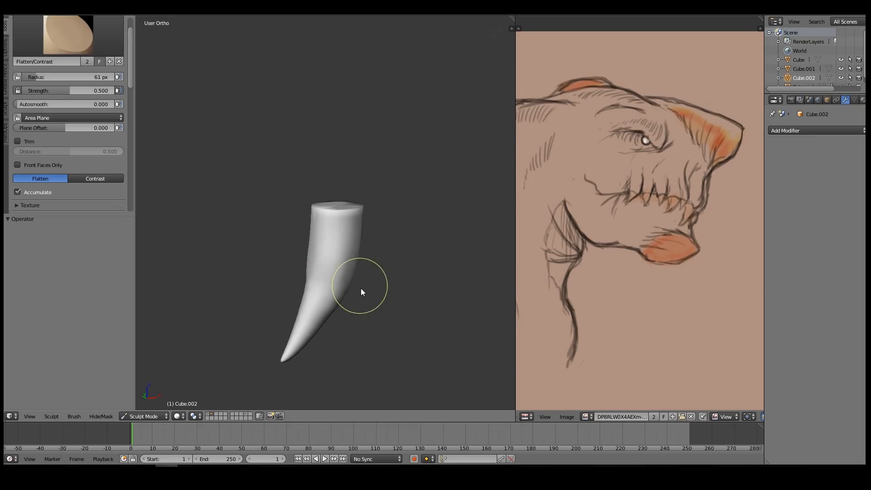
drag(353, 273, 308, 292)
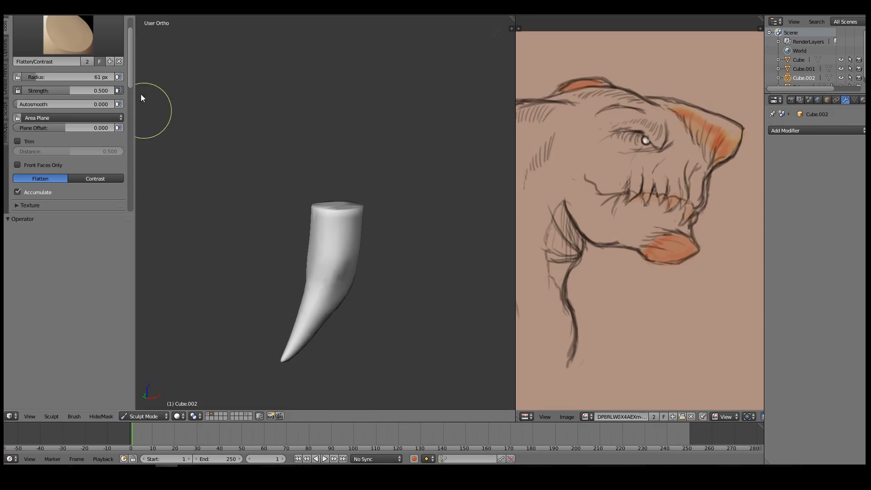
scroll(131, 98, down, 10)
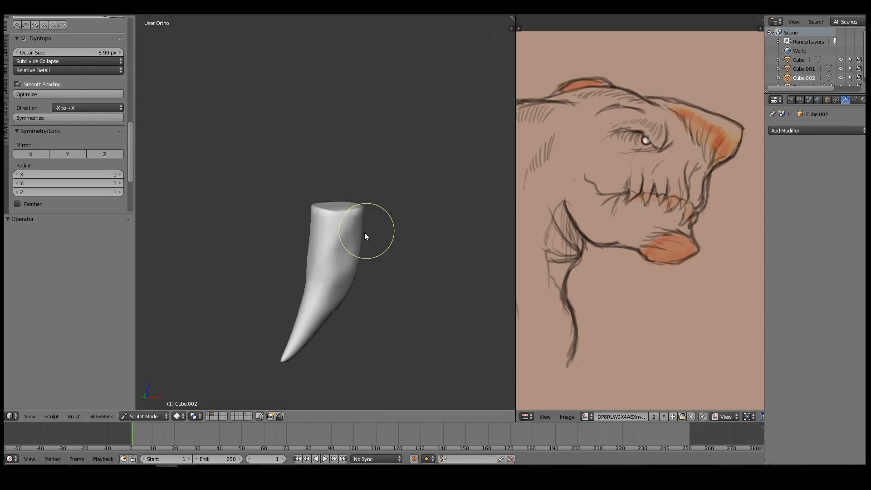
middle_drag(365, 232, 350, 237)
middle_drag(335, 289, 334, 255)
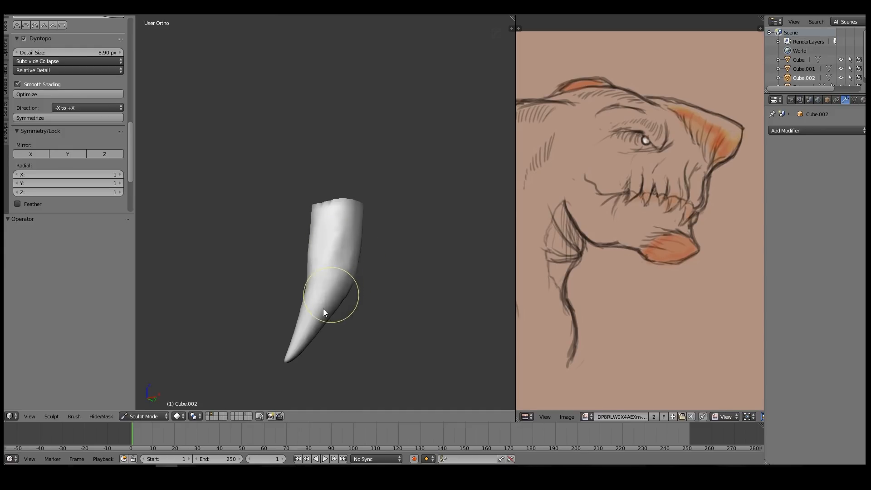
Set the dynamic topology detail size to 5.70 px and continue flattening the tooth from several angles
mouse_move(132, 134)
mouse_down()
mouse_move(132, 47)
mouse_move(131, 193)
mouse_move(124, 58)
mouse_move(125, 172)
mouse_move(123, 157)
mouse_up()
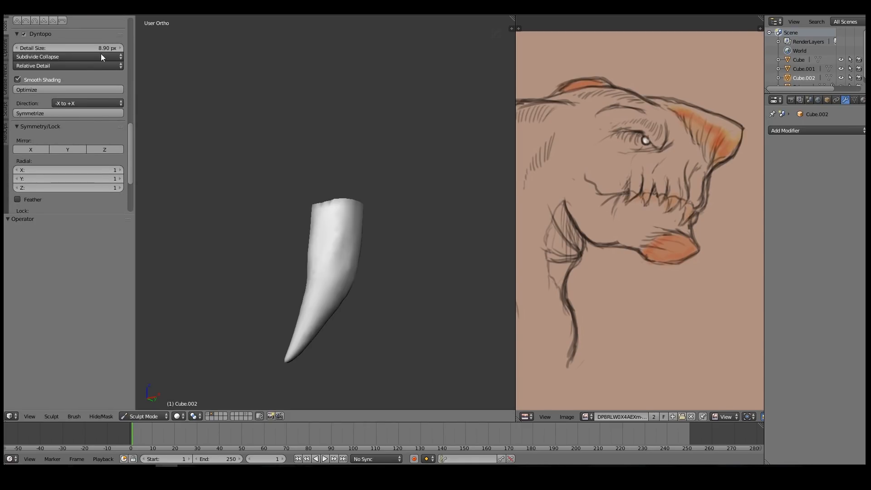
drag(87, 49, 82, 49)
middle_drag(337, 252, 382, 263)
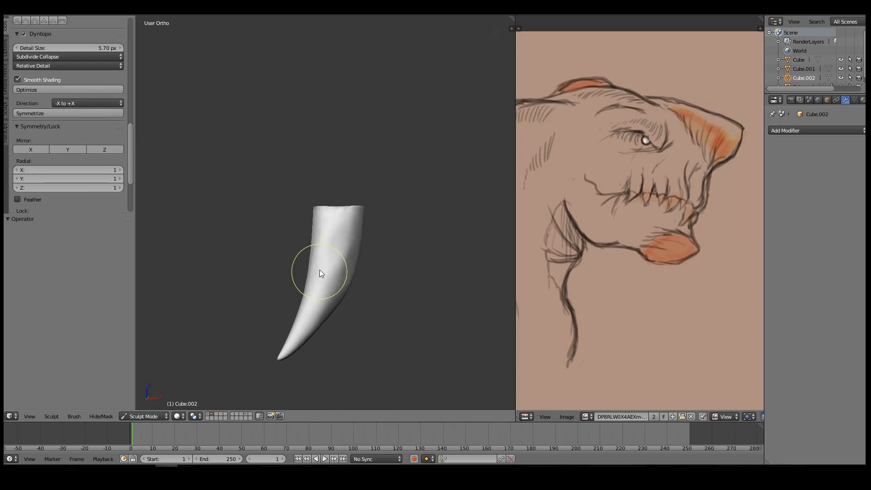
middle_drag(320, 272, 367, 233)
middle_drag(318, 246, 334, 251)
middle_drag(328, 301, 351, 305)
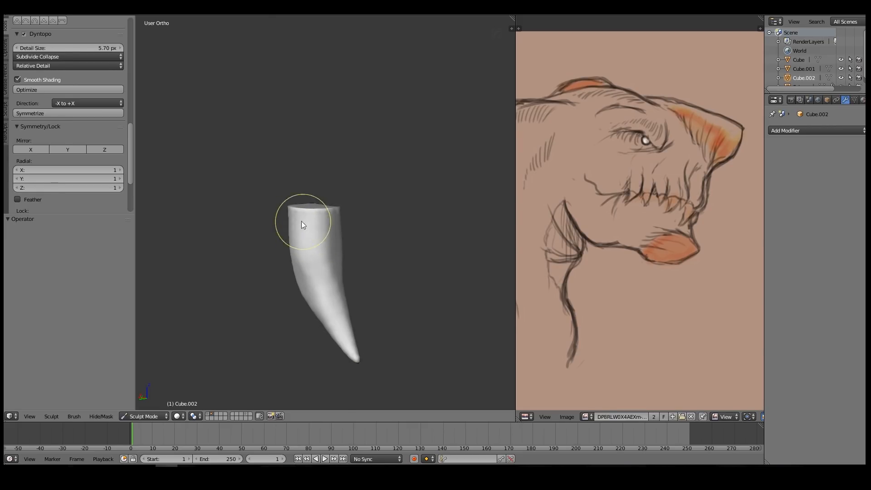
mouse_move(323, 228)
middle_down()
mouse_move(309, 220)
mouse_move(352, 235)
mouse_move(313, 239)
middle_up()
mouse_move(336, 286)
middle_down()
mouse_move(329, 278)
mouse_move(397, 249)
middle_up()
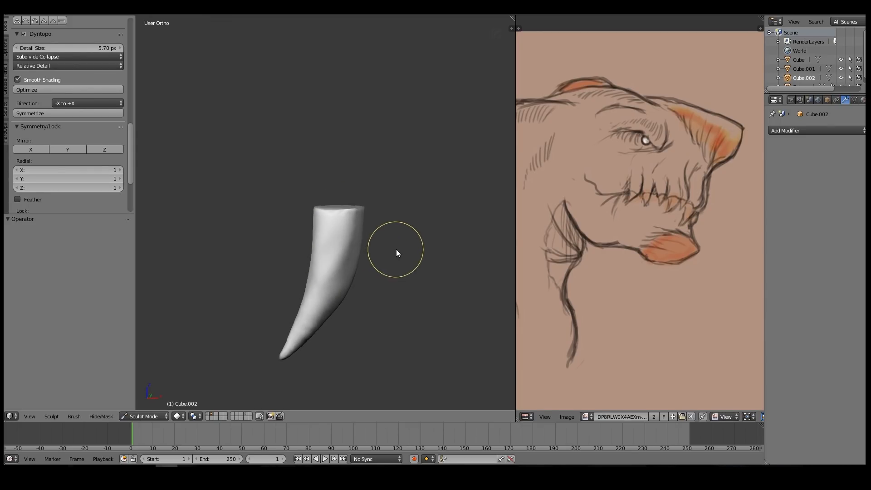
Switch to the Grab brush, enlarge its radius to 122 px, and adjust the tooth's curve and tip
key(3)
key(g)
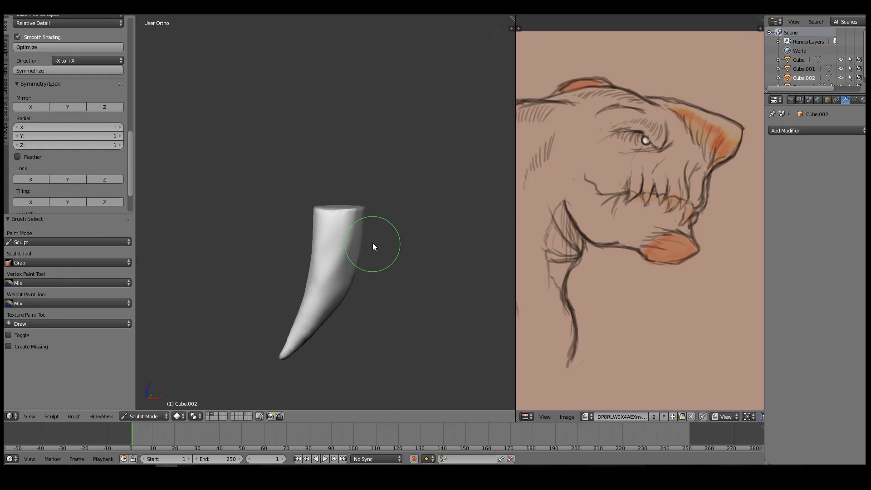
key(f)
click(375, 277)
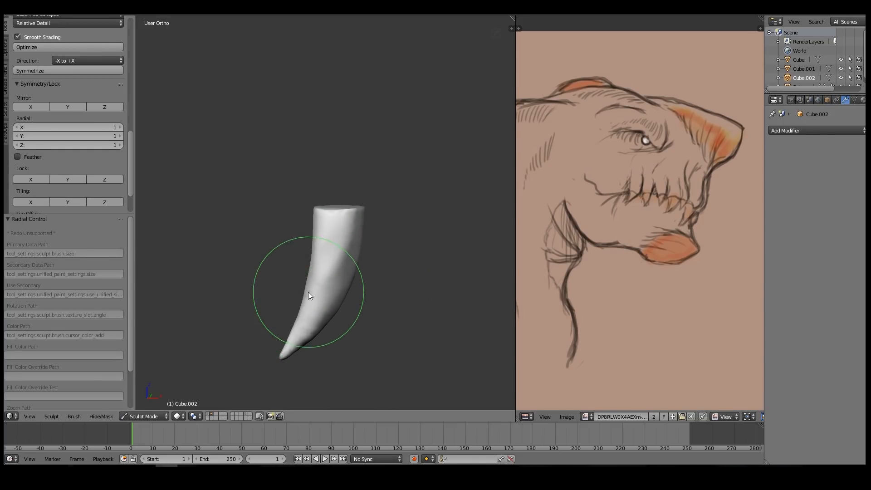
middle_drag(316, 226, 334, 236)
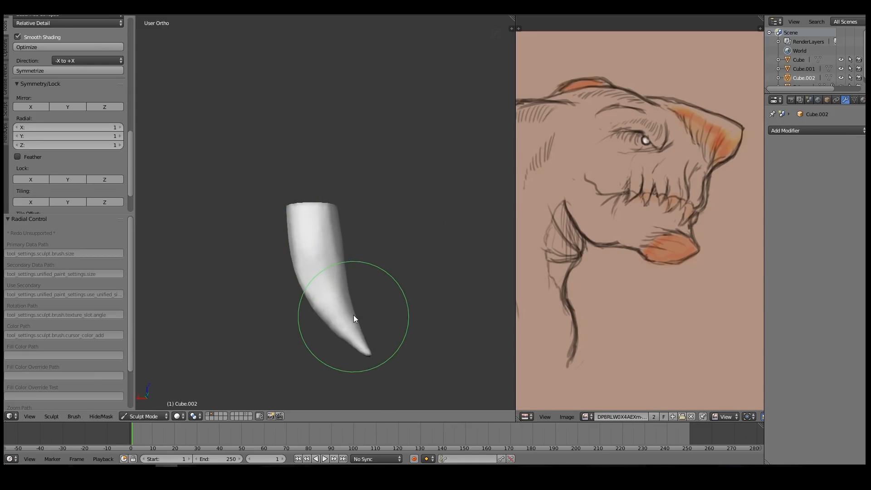
middle_drag(304, 288, 371, 235)
Return to Object Mode, leave local view, and move the tooth about -0.047 in X and -0.101 in Z in front view
click(144, 415)
click(152, 404)
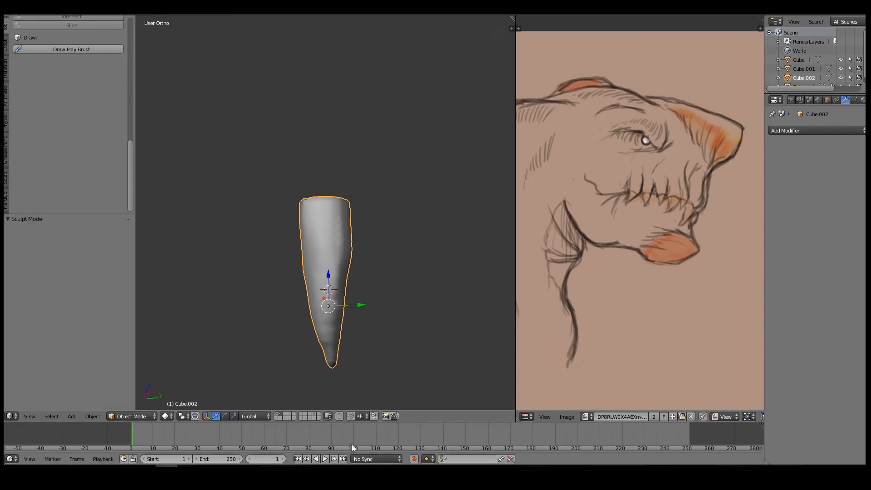
key(KP_Divide)
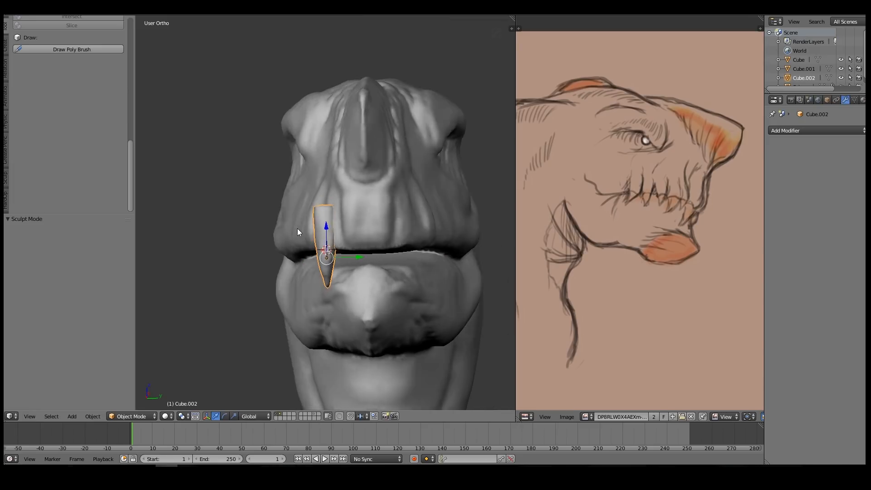
key(KP_1)
scroll(336, 231, up, 3)
key(g)
click(374, 246)
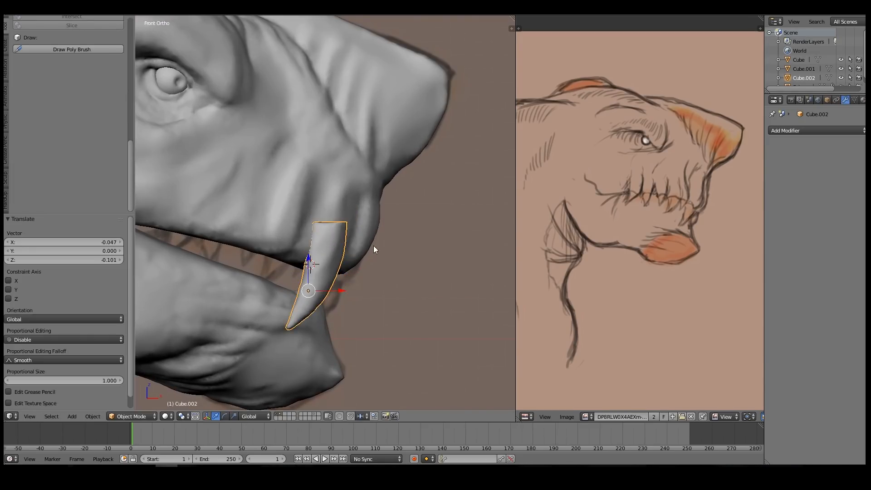
Reset the 3D cursor to the scene centre and set the tooth's origin to it
scroll(318, 218, down, 3)
key(shift+s)
key(Escape)
key(shift+c)
key(shift+a)
key(shift+a)
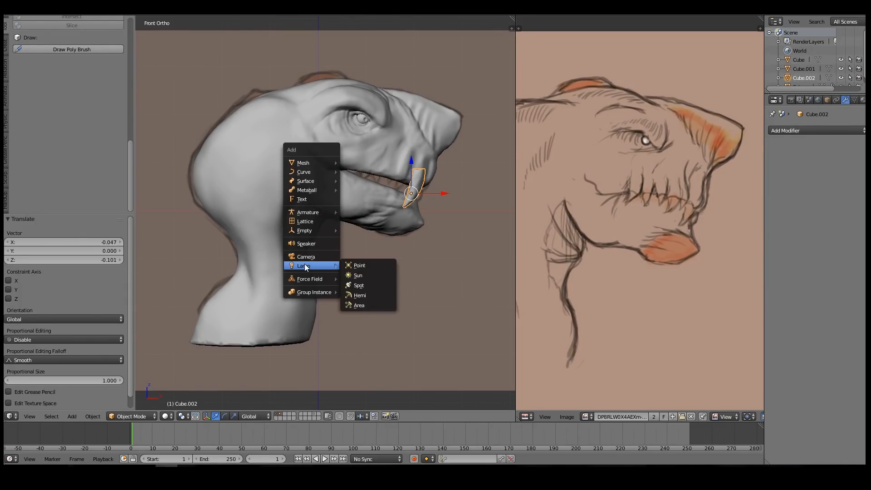
scroll(30, 75, up, 10)
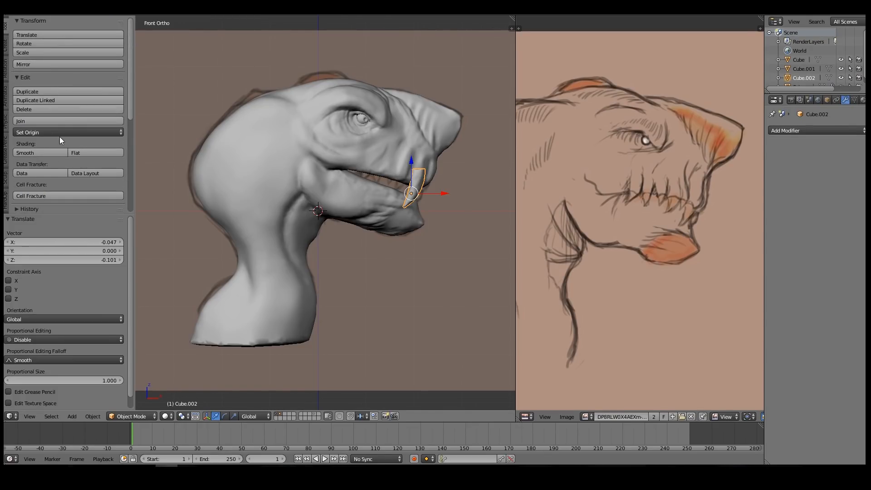
click(61, 133)
click(59, 160)
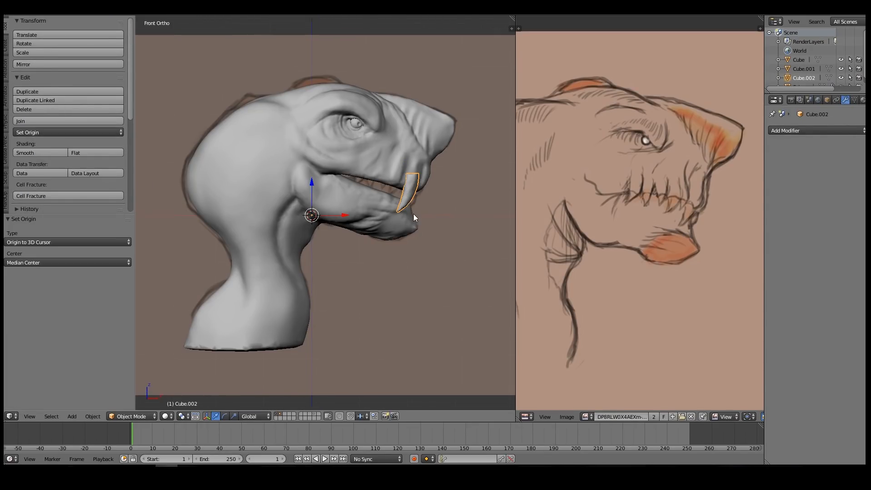
Add a Mirror modifier to the tooth that mirrors it across the Y axis only
scroll(413, 217, up, 5)
click(812, 130)
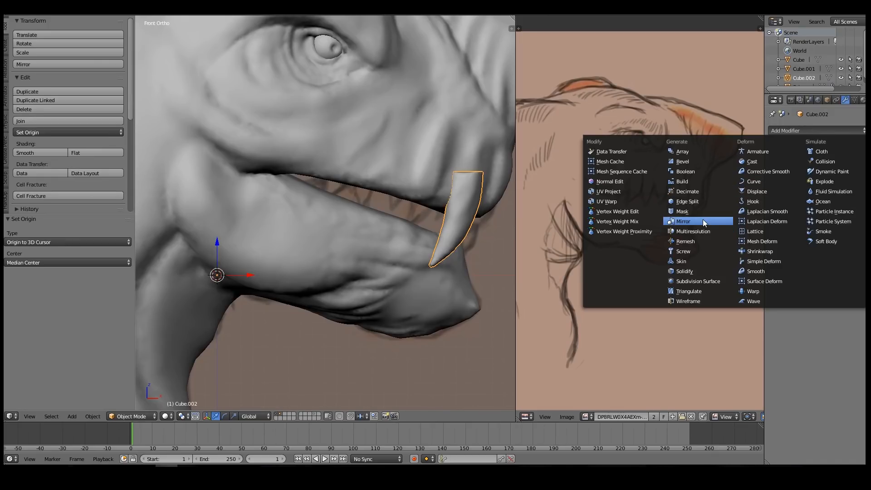
click(690, 221)
scroll(363, 167, down, 4)
middle_drag(363, 167, 236, 154)
mouse_move(361, 207)
middle_down()
mouse_move(323, 208)
mouse_move(361, 211)
middle_up()
key(KP_1)
scroll(402, 205, up, 4)
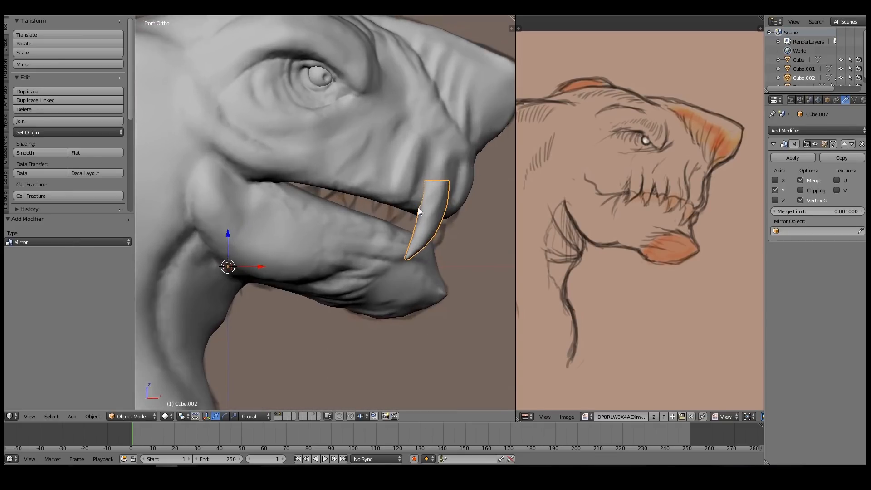
Select the tooth's whole mesh in wireframe Edit Mode, then move and rotate it to follow the sketched front tooth
key(z)
shift+middle_drag(402, 196, 369, 234)
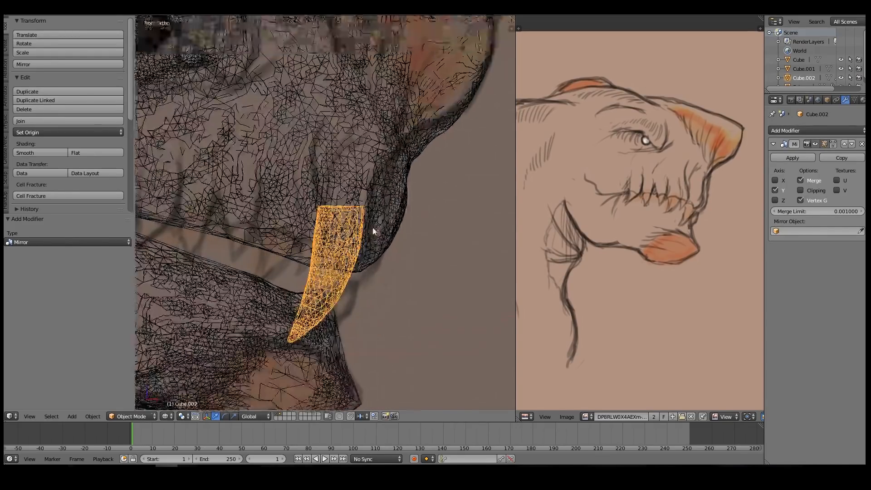
scroll(370, 235, up, 1)
key(Tab)
key(a)
key(a)
key(r)
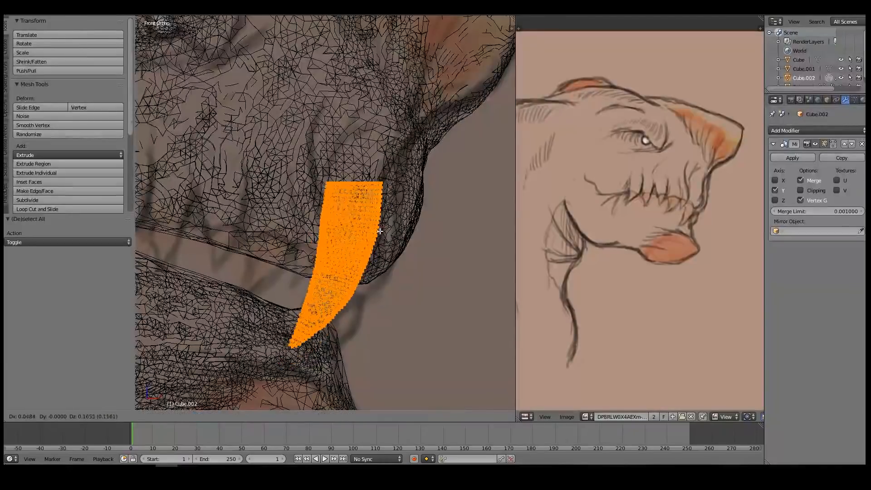
click(428, 238)
Duplicate the tooth mesh and move, rotate and scale the copy beside the first tooth on the upper jaw
key(z)
mouse_move(415, 209)
shift+middle_down()
mouse_move(455, 203)
mouse_move(401, 207)
shift+middle_up()
scroll(454, 202, down, 2)
key(shift+d)
click(334, 199)
key(g)
middle_drag(335, 199, 329, 160)
click(381, 157)
key(r)
click(346, 179)
key(s)
click(326, 180)
Select the linked mesh of the frontmost tooth and refine its tilt and size
key(a)
key(l)
key(r)
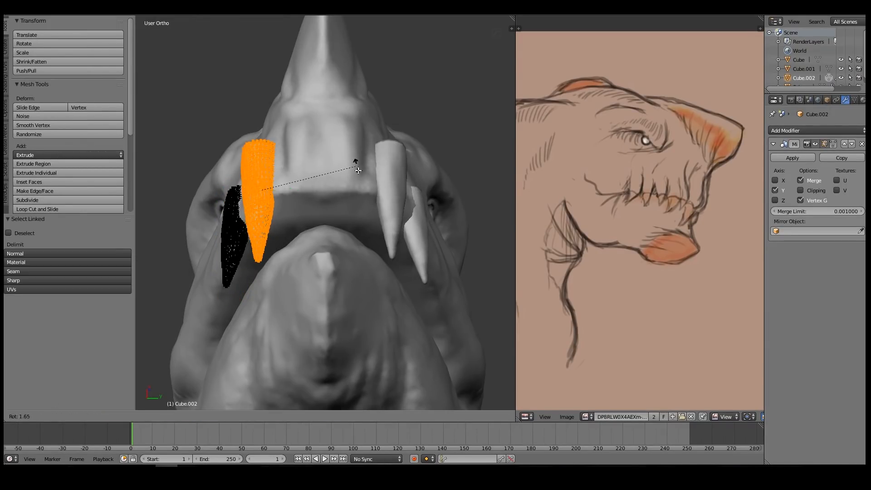
click(360, 186)
key(s)
click(347, 189)
Create a separate tooth object behind the front teeth, scale it down, and move it into place along the jaw
middle_drag(348, 189, 399, 281)
key(a)
key(l)
key(g)
middle_drag(308, 215, 291, 228)
key(Tab)
key(Tab)
key(s)
key(g)
click(413, 241)
Duplicate the separate tooth farther back, then scale, rotate and position the copy along the upper jaw
middle_drag(416, 234, 340, 209)
key(shift+d)
key(s)
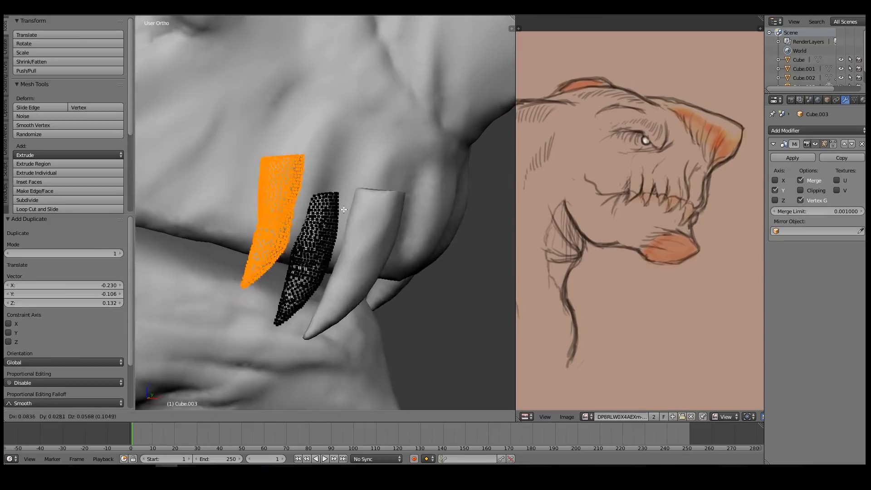
click(337, 211)
key(g)
click(330, 238)
middle_drag(331, 239, 446, 199)
key(r)
click(502, 208)
key(g)
middle_drag(502, 208, 354, 226)
Place another tooth copy behind the small one and adjust its position and size
key(shift+d)
key(s)
key(g)
middle_drag(504, 226, 356, 201)
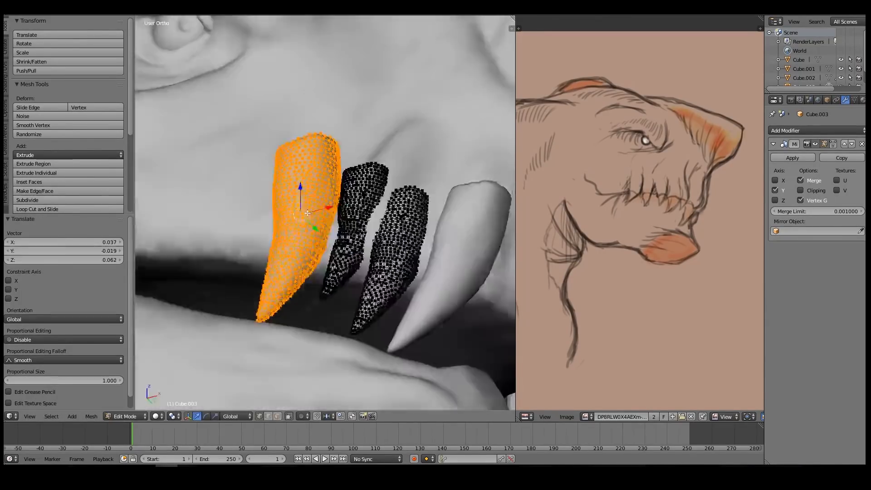
key(s)
click(349, 282)
middle_drag(349, 281, 409, 254)
Switch between the tooth objects and move and rotate teeth to even out their spacing along the jaw
key(Tab)
right_click(408, 253)
key(Tab)
key(g)
click(438, 259)
middle_drag(492, 266, 379, 220)
key(g)
click(385, 215)
key(r)
click(409, 216)
key(g)
Duplicate a tooth toward the back of the upper jaw and rotate the copy
middle_drag(426, 202, 409, 241)
key(shift+d)
click(338, 214)
key(r)
click(326, 213)
Add one more tooth copy at the back of the row, then scale, rotate and move it into position
key(shift+d)
click(411, 242)
key(s)
click(413, 243)
key(r)
click(411, 242)
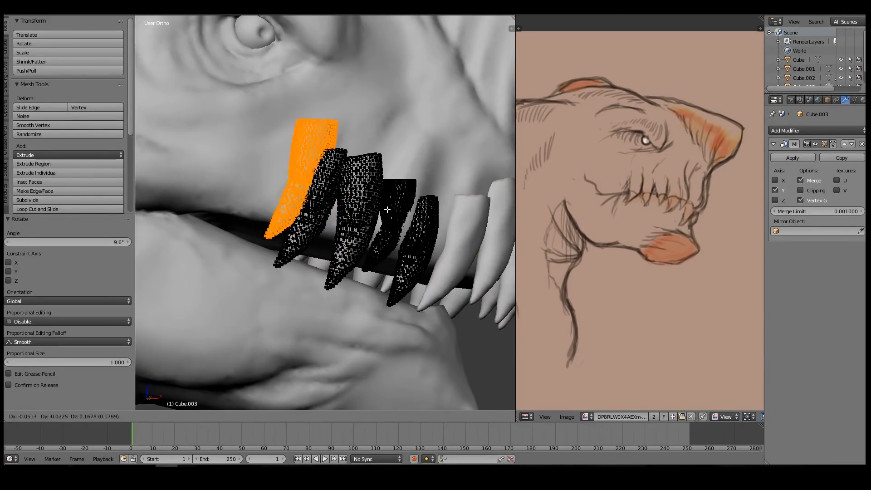
key(g)
click(351, 207)
Leave Edit Mode and join the separate tooth objects into one object
scroll(350, 205, down, 4)
key(Tab)
middle_drag(351, 205, 375, 246)
key(a)
key(ctrl+j)
click(131, 416)
click(130, 388)
mouse_move(337, 192)
middle_down()
mouse_move(284, 198)
mouse_move(282, 210)
mouse_move(300, 235)
mouse_move(415, 204)
mouse_move(289, 165)
mouse_move(314, 167)
mouse_move(294, 167)
mouse_move(303, 183)
mouse_move(347, 200)
mouse_move(397, 163)
mouse_move(295, 192)
middle_up()
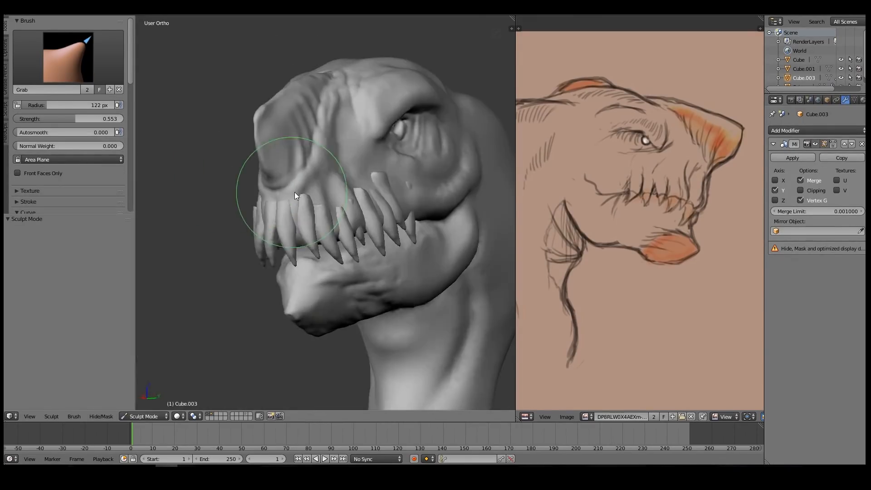
click(144, 417)
click(141, 394)
Apply the Mirror modifier to the joined teeth and enter Edit Mode framed on the selected front pair
click(814, 157)
key(Tab)
key(KP_Decimal)
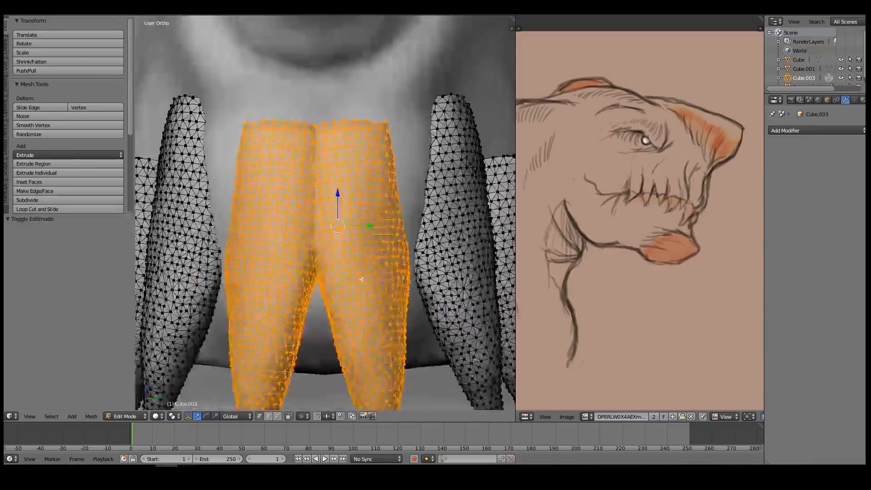
Delete one tooth of the front pair and move the remaining one toward the middle of the upper jaw
scroll(336, 265, down, 3)
key(a)
key(l)
key(x)
click(336, 263)
key(l)
key(g)
key(Return)
Freely rotate, reposition and rescale the remaining front tooth to fit the snout
middle_drag(291, 254, 417, 227)
key(r)
key(r)
click(363, 214)
key(g)
click(373, 285)
key(s)
key(g)
Move the teeth next to the front one individually and rotate the last of them to vary the row
key(l)
key(g)
middle_drag(326, 268, 379, 243)
click(363, 275)
key(l)
key(g)
click(320, 264)
key(r)
click(327, 272)
Select all the upper teeth and, in front view, duplicate them down over the lower jaw
scroll(379, 240, up, 2)
scroll(378, 240, down, 4)
key(a)
key(a)
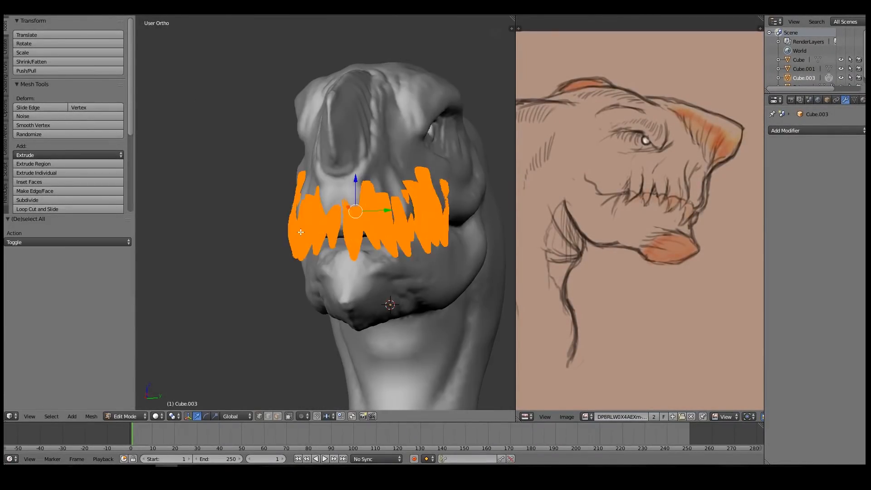
key(KP_3)
key(KP_1)
scroll(345, 255, up, 3)
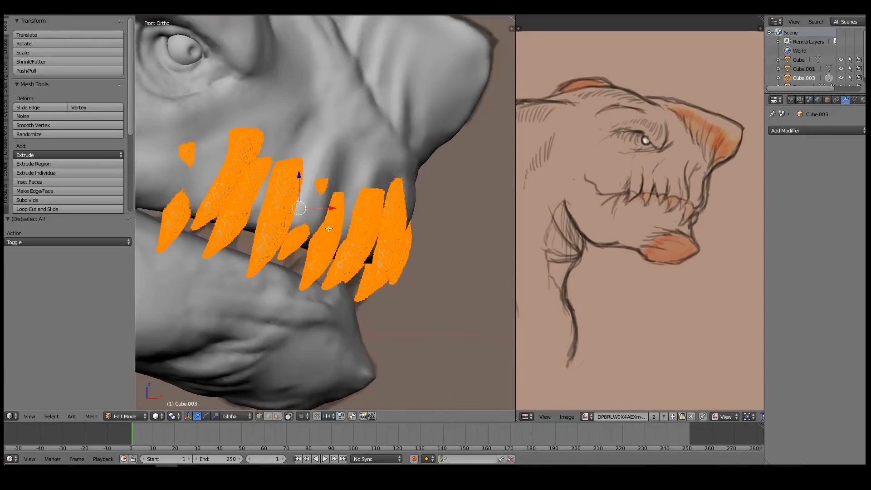
shift+middle_drag(333, 280, 373, 281)
key(shift+d)
click(369, 277)
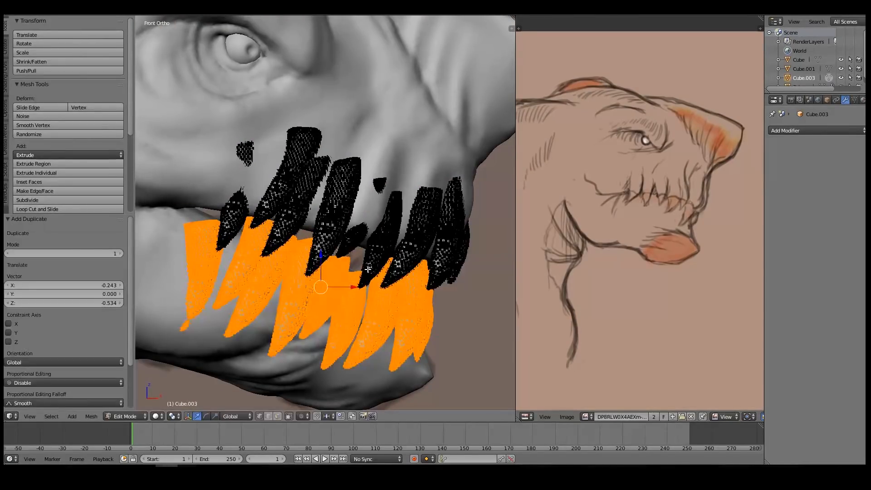
Mirror the copied teeth along global Z, tilt them and make their normals consistent
key(z)
click(373, 264)
key(r)
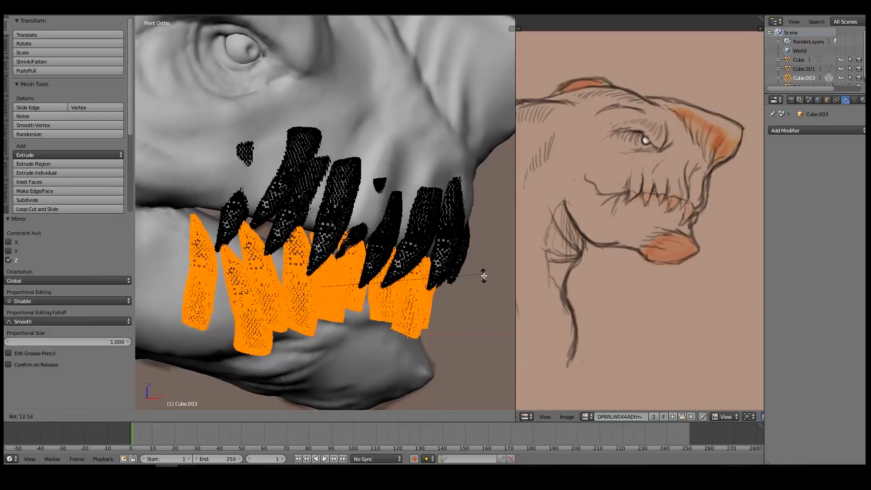
click(475, 281)
key(ctrl+n)
Rotate and move the copied row onto the lower jaw, then narrow it along the Y axis
key(r)
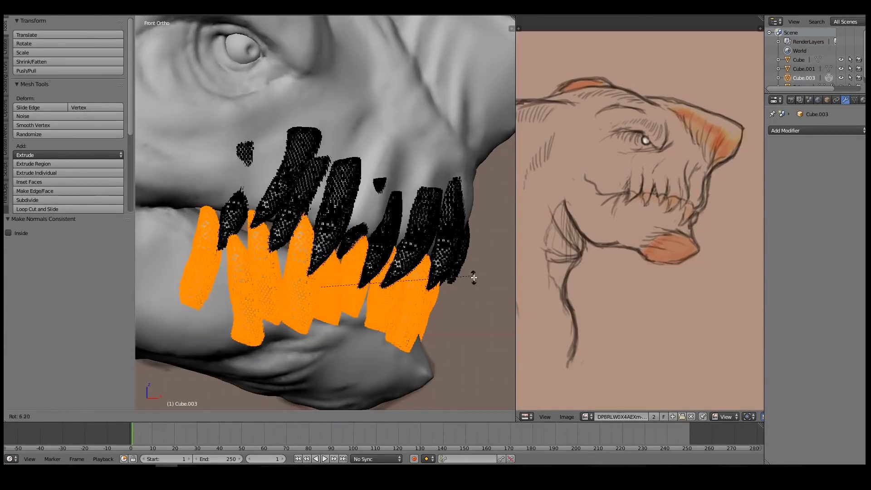
click(447, 313)
key(g)
click(429, 300)
scroll(428, 301, down, 3)
middle_drag(427, 300, 427, 276)
scroll(427, 276, up, 3)
key(s)
key(y)
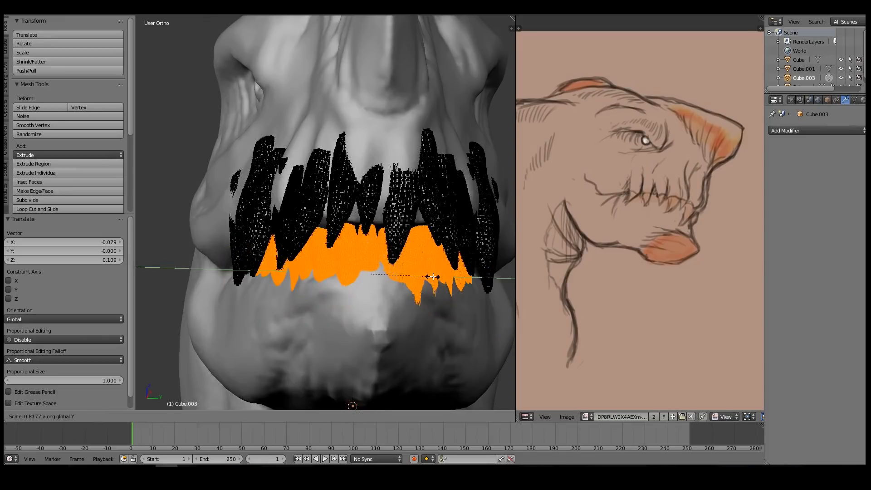
Check the tooth fit in Object Mode, then resume editing the lower row in wireframe front view
key(Tab)
scroll(248, 256, down, 4)
middle_drag(249, 258, 334, 276)
scroll(335, 276, up, 4)
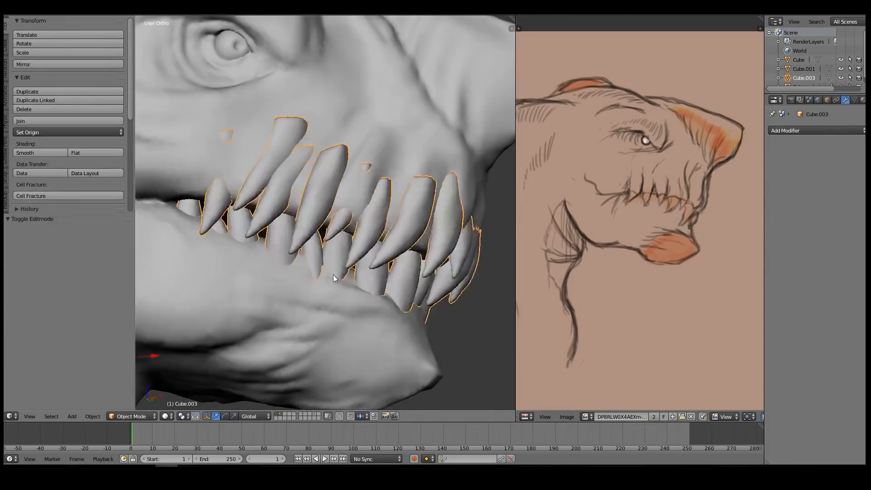
key(Tab)
key(z)
key(KP_1)
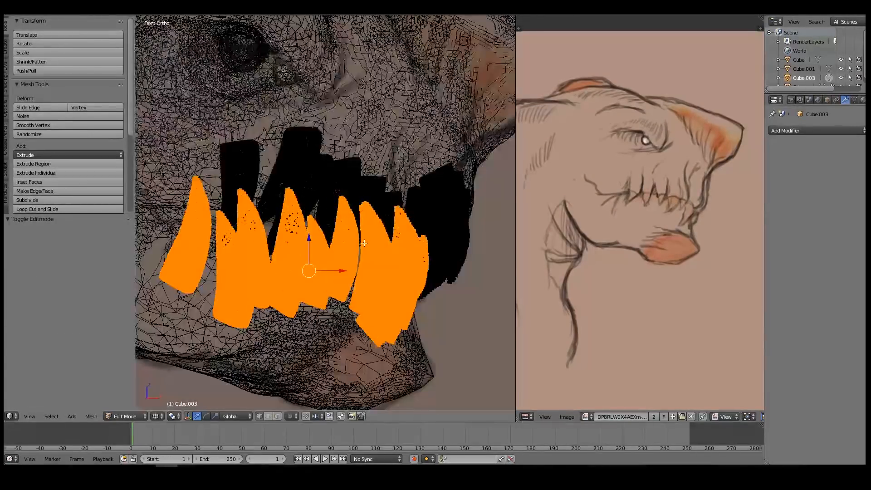
Try to shorten the lower teeth along Z and reposition them, then undo both changes
key(s)
key(z)
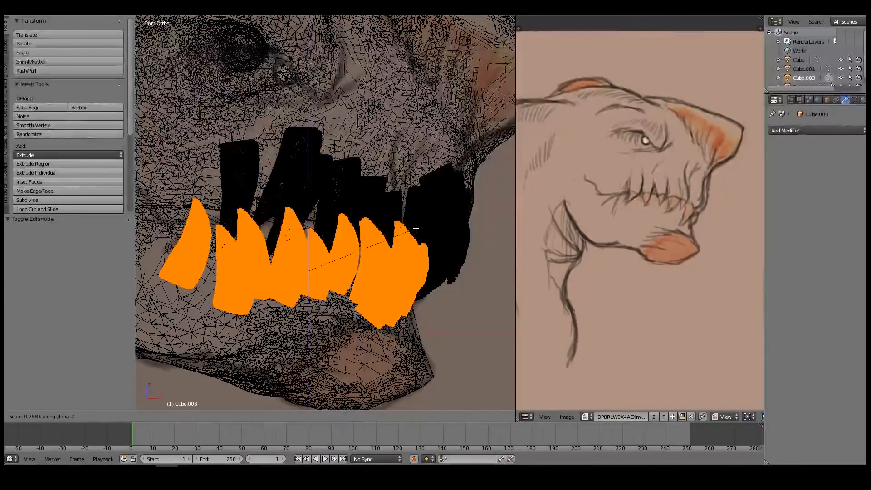
click(413, 228)
key(g)
click(409, 246)
key(ctrl+z)
key(ctrl+z)
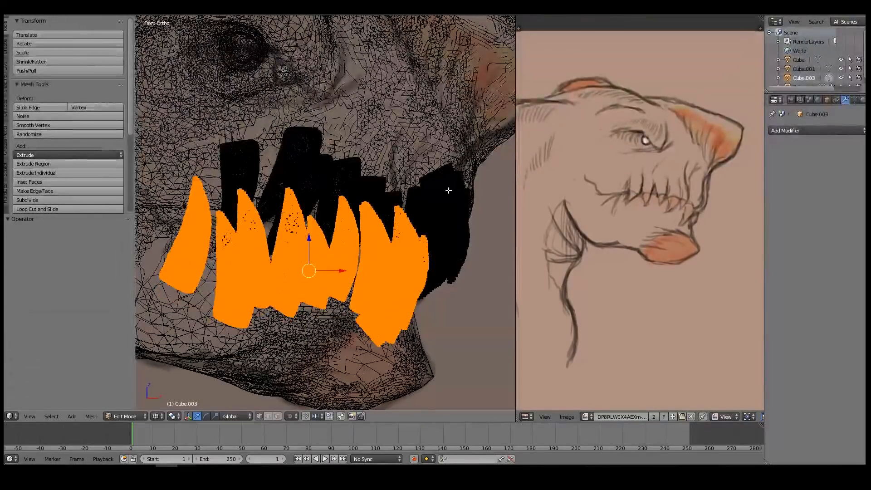
Move the lower teeth down into the jaw and rotate the row about 7.9 degrees
key(g)
click(420, 234)
key(r)
click(207, 262)
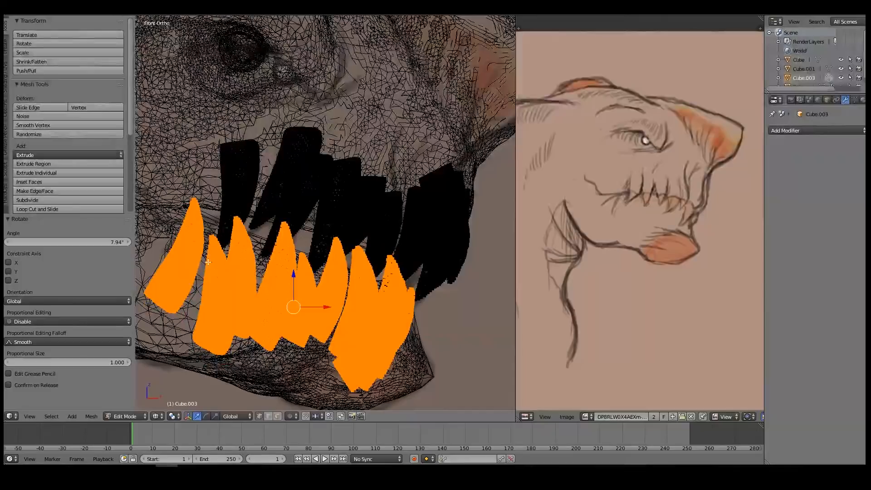
Select the overlapping teeth near the back of the lower row individually and raise them slightly
key(a)
key(l)
key(g)
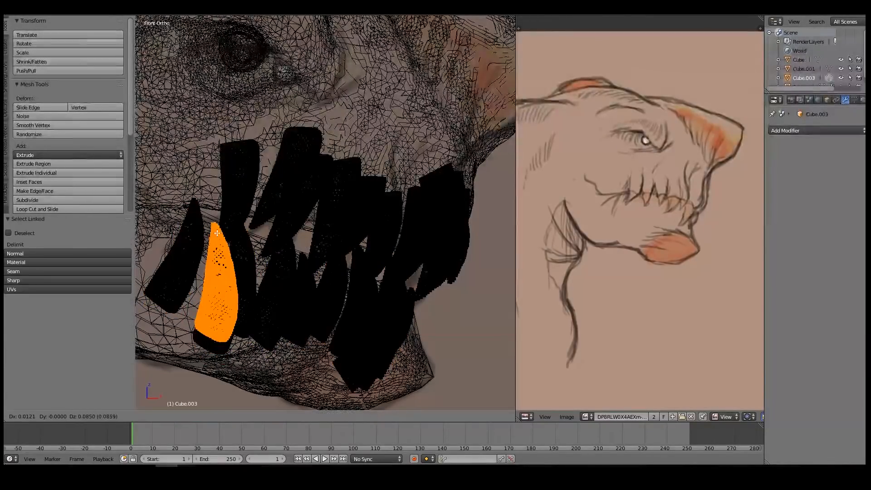
click(218, 232)
key(g)
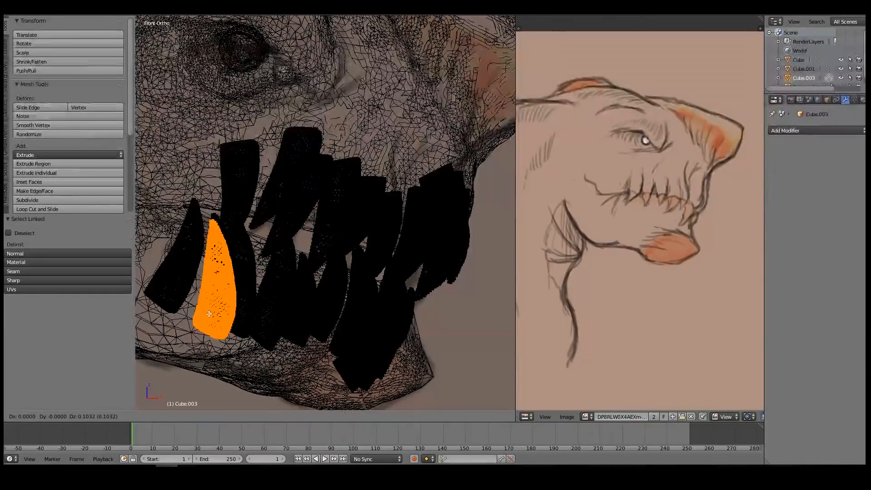
click(307, 297)
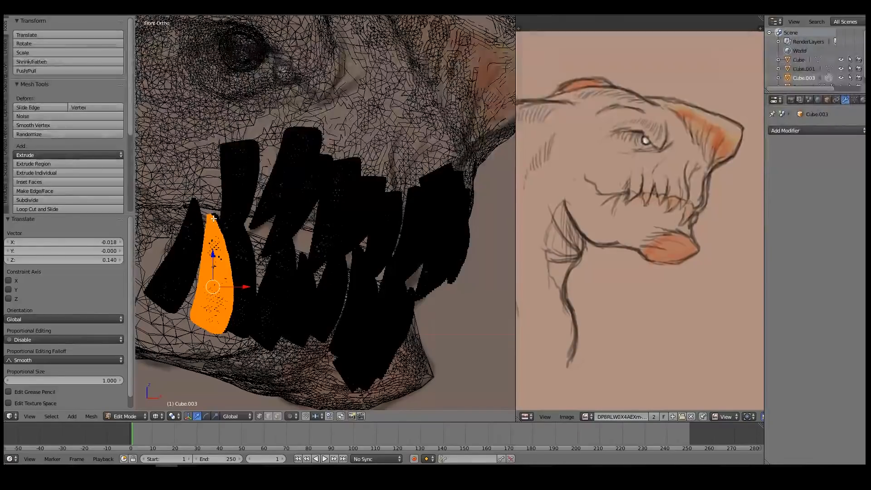
key(l)
click(297, 247)
key(g)
click(294, 242)
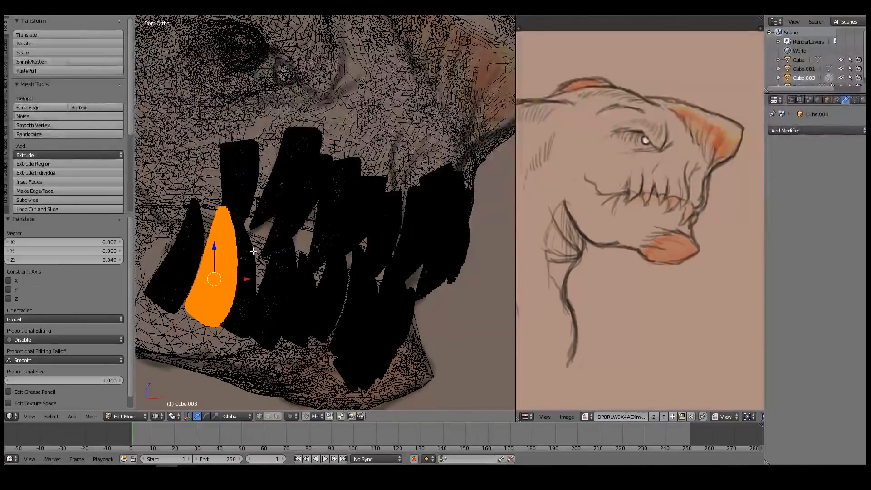
Leave Edit Mode and examine how both rows of teeth sit in the jaws in solid shading
key(a)
key(l)
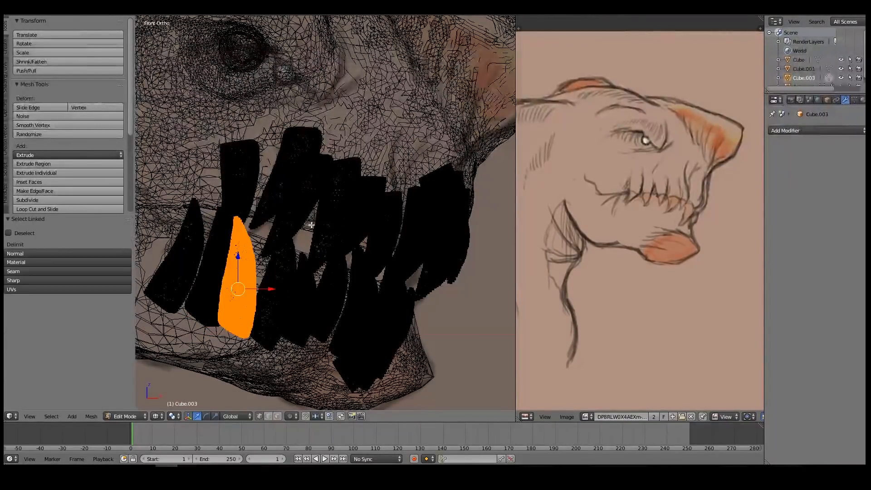
key(z)
key(Tab)
mouse_move(321, 278)
middle_down()
mouse_move(279, 233)
mouse_move(321, 266)
mouse_move(307, 267)
middle_up()
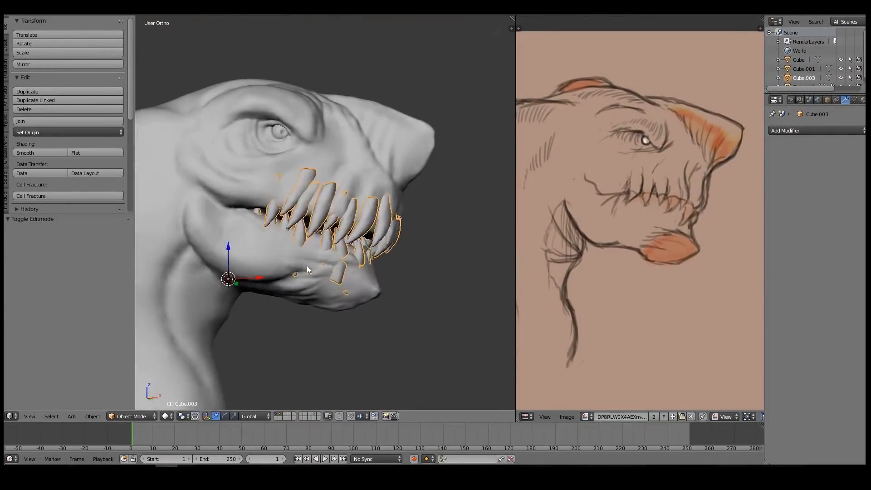
scroll(307, 266, up, 3)
Select the complete row of lower teeth in wireframe front view and separate it into its own object
key(Tab)
key(a)
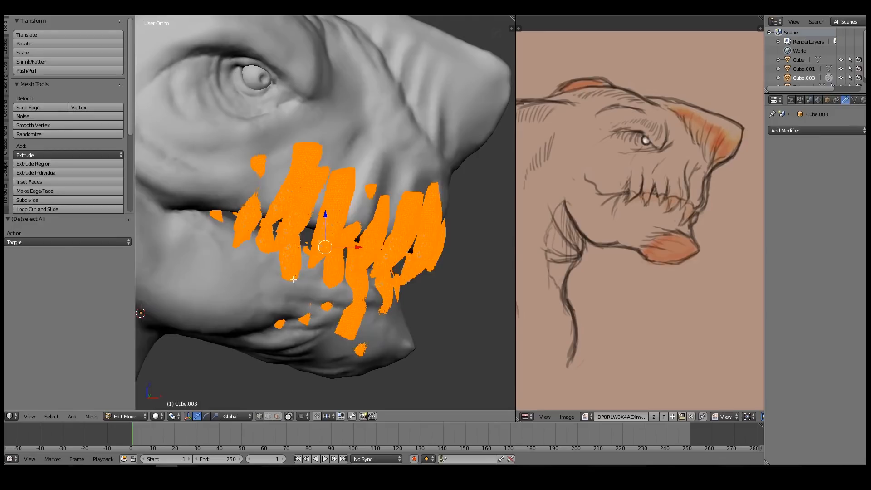
key(KP_1)
key(z)
key(a)
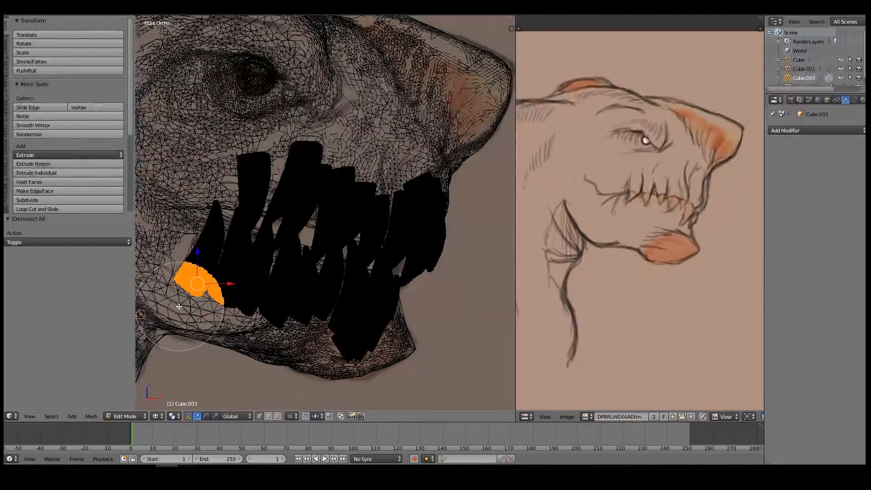
drag(179, 307, 400, 359)
key(ctrl+l)
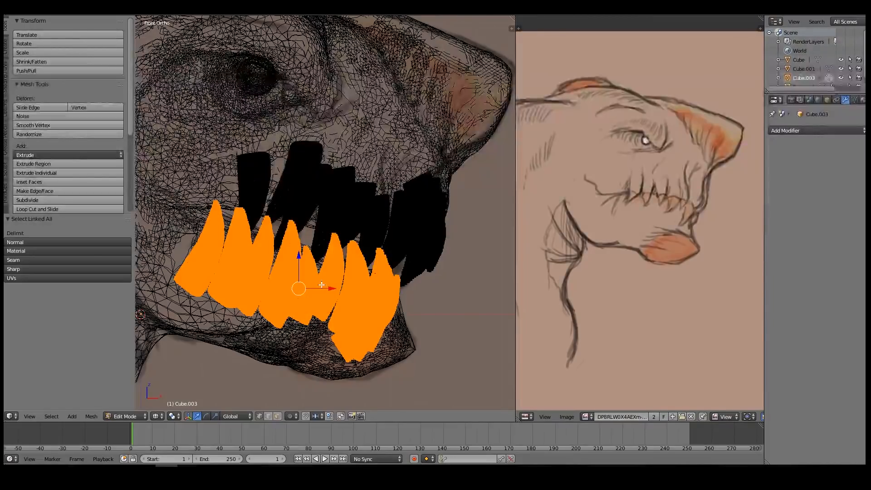
click(173, 416)
click(194, 377)
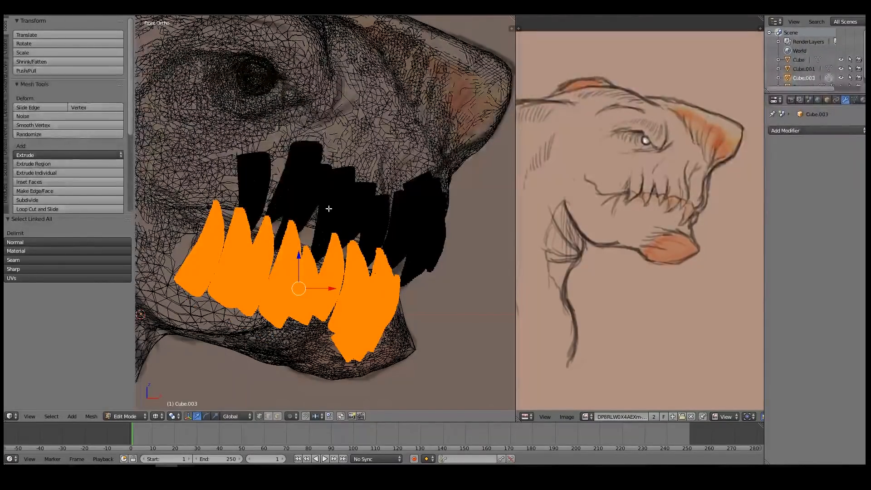
click(354, 231)
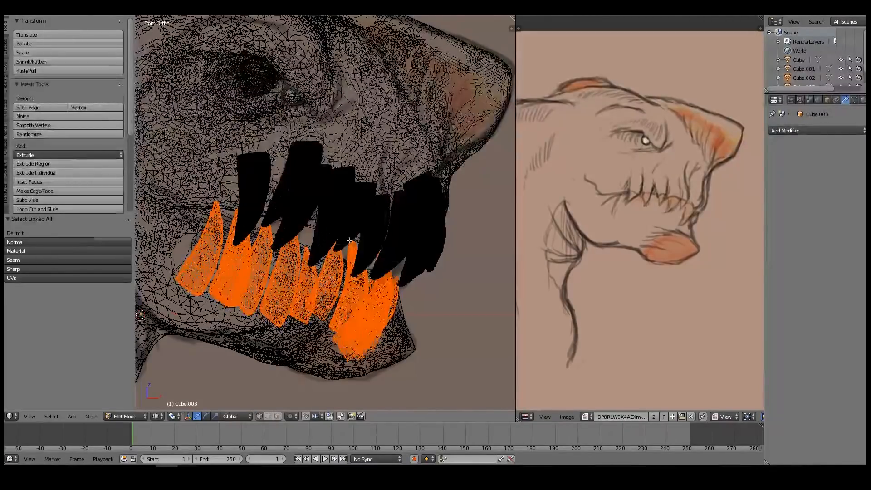
Leave Edit Mode and move the separated lower teeth to the third layer
key(Tab)
right_click(282, 295)
key(m)
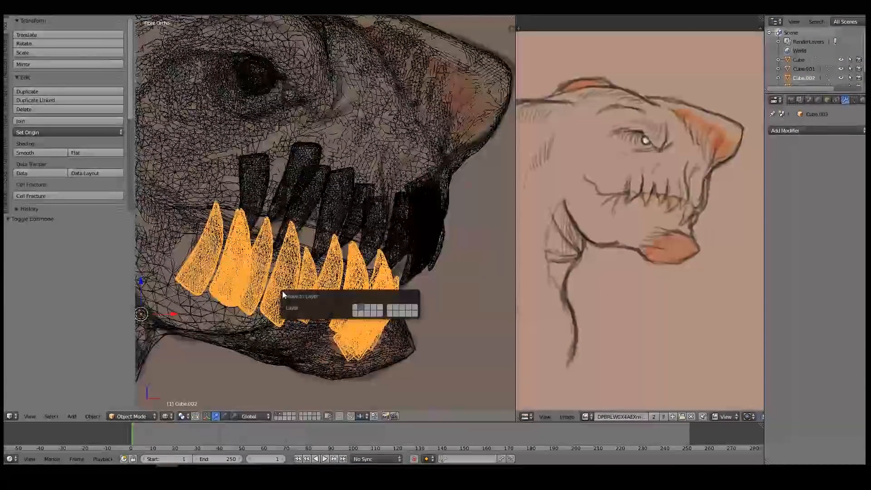
click(369, 309)
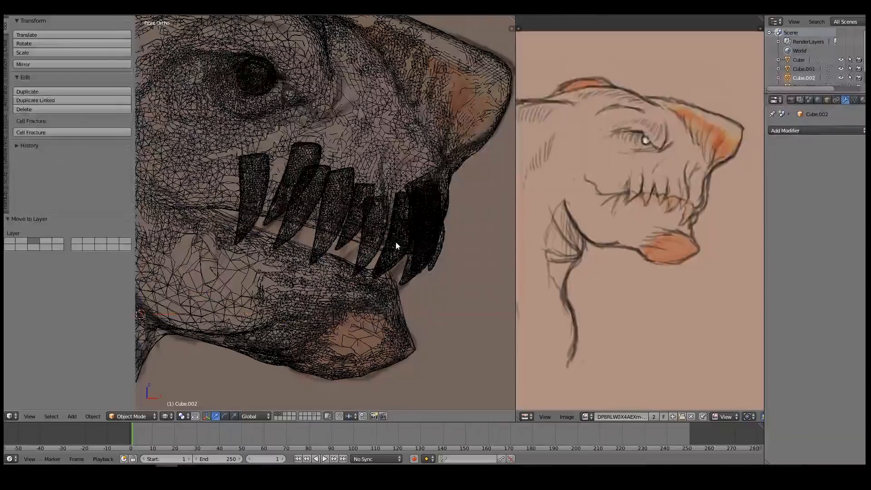
Select the head mesh, return to solid shading and enter Sculpt Mode
right_click(403, 178)
key(z)
middle_drag(388, 195, 341, 257)
scroll(325, 208, down, 3)
scroll(359, 223, up, 5)
scroll(327, 235, down, 3)
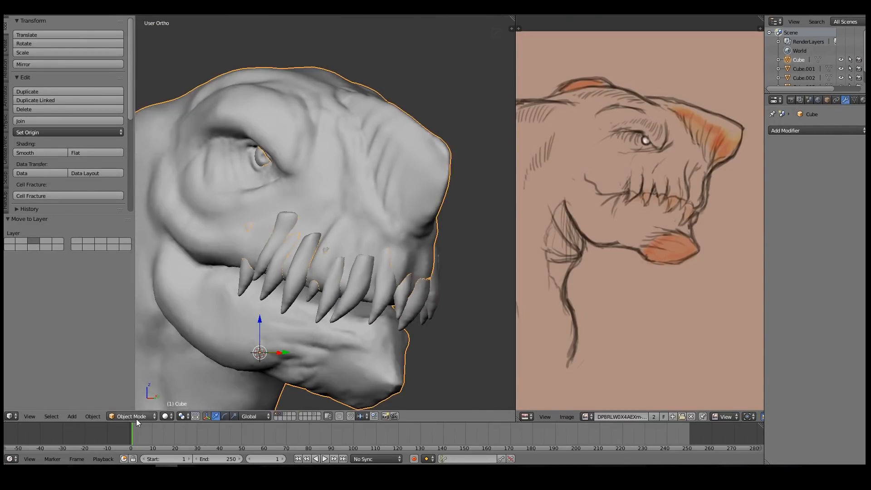
click(136, 418)
click(140, 385)
Choose the Clay Strips brush and set its radius to 44 px
scroll(321, 233, up, 4)
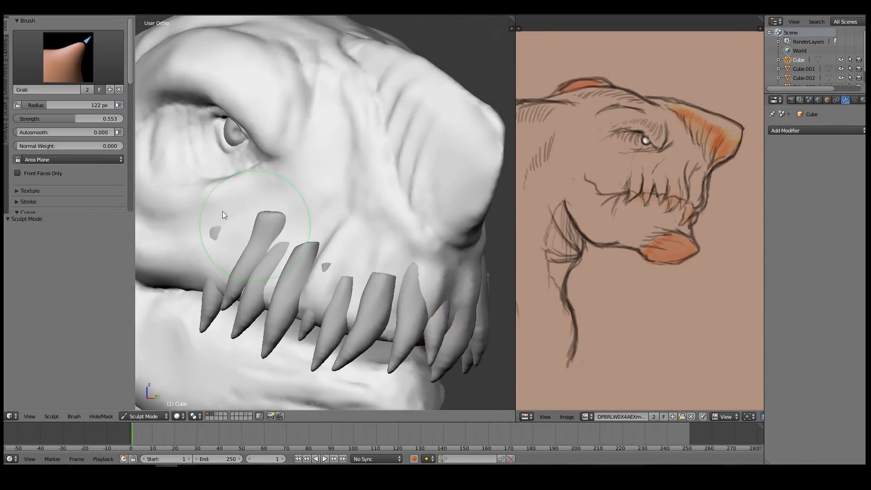
click(87, 73)
click(109, 111)
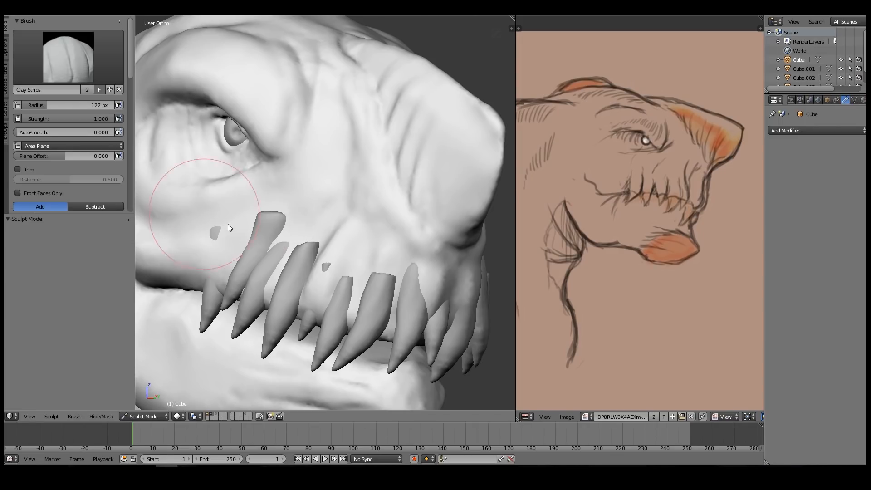
key(f)
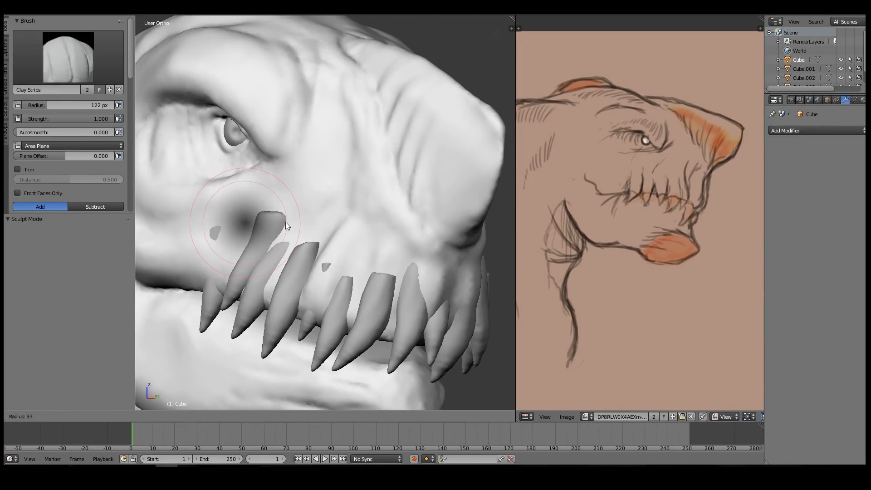
click(264, 217)
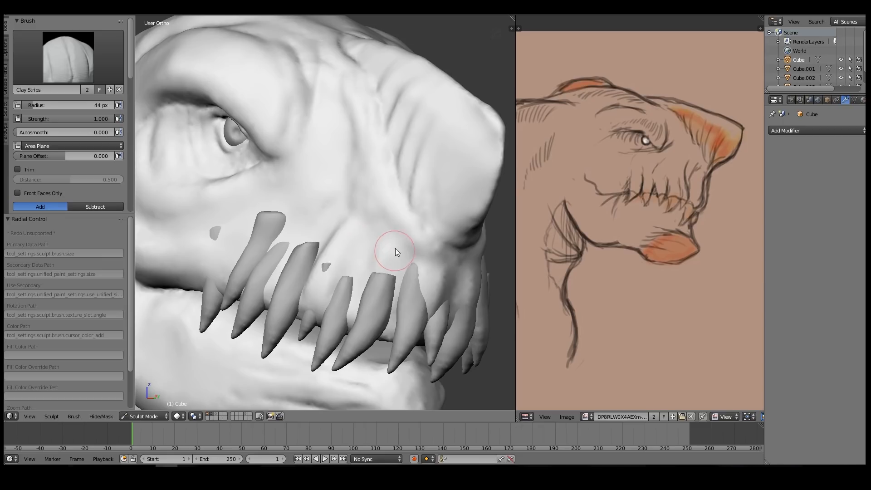
Enable Y mirror symmetry for sculpting and adjust the brush size for the gum area
scroll(440, 219, down, 4)
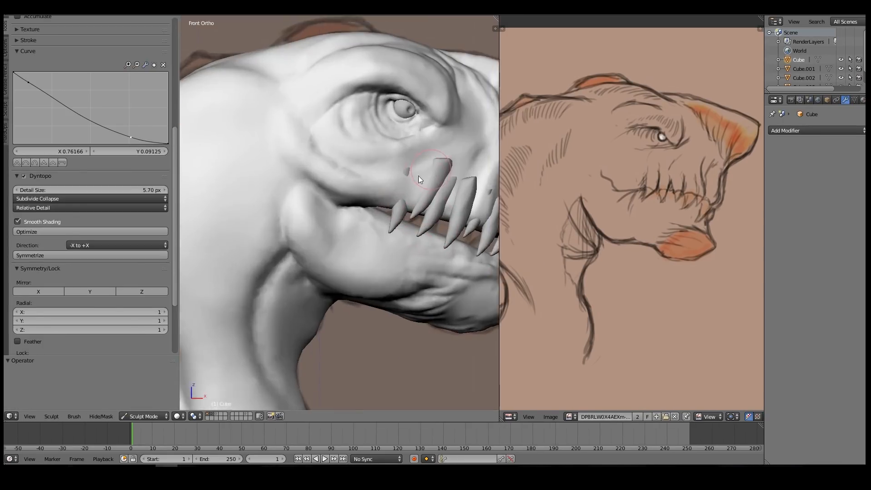
scroll(419, 176, down, 2)
middle_drag(333, 175, 191, 246)
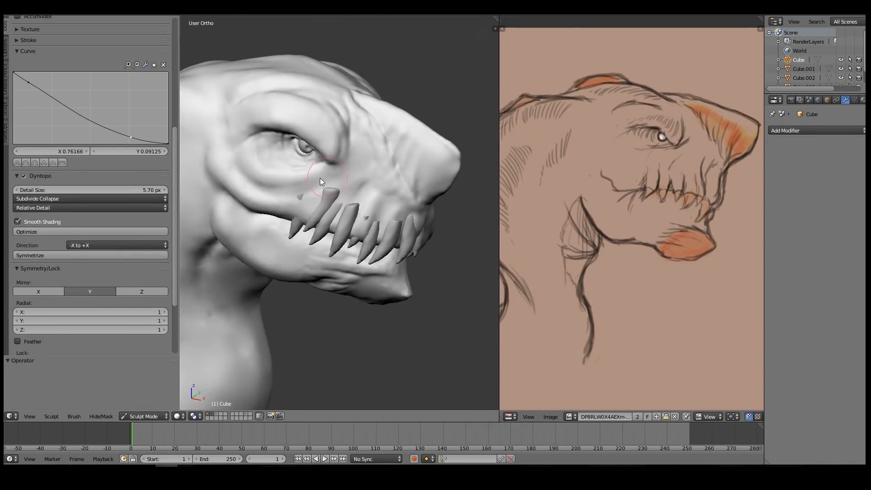
scroll(315, 207, up, 2)
key(f)
click(349, 192)
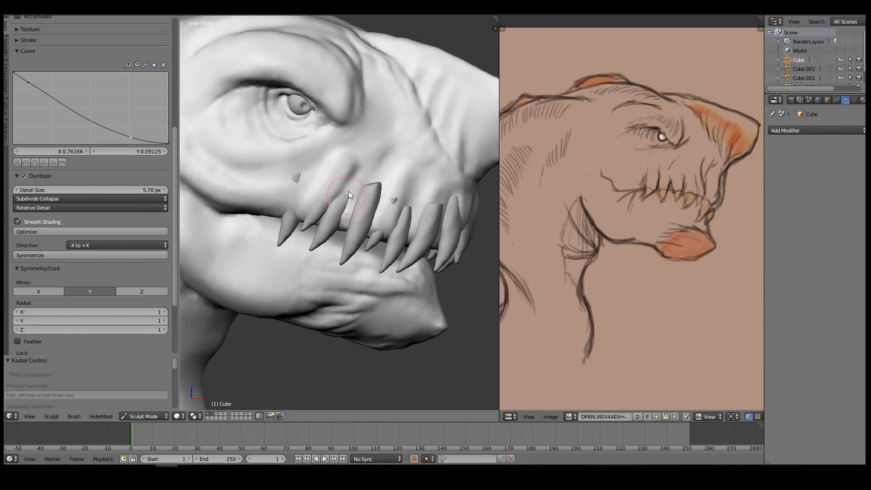
Build up gum flesh over the roots of the upper teeth with Clay Strips, resizing the brush
middle_drag(343, 162, 369, 157)
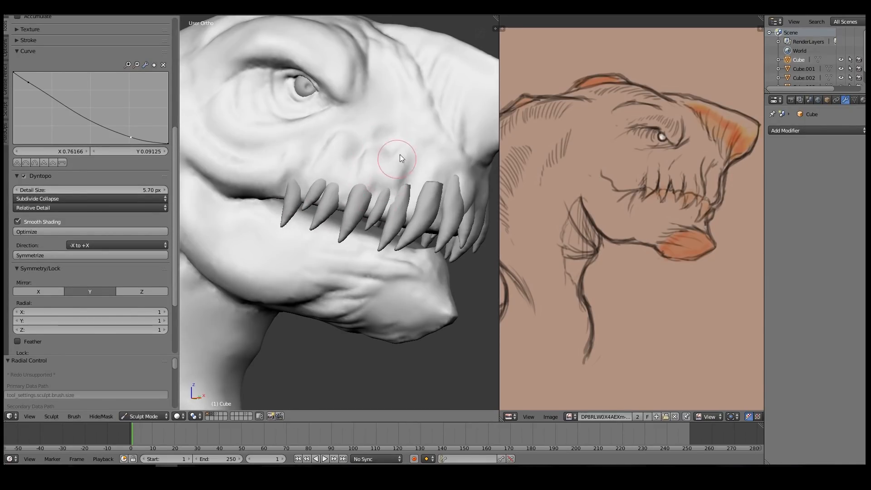
middle_drag(398, 192, 401, 167)
mouse_move(360, 195)
middle_down()
mouse_move(394, 203)
mouse_move(344, 176)
mouse_move(340, 189)
mouse_move(381, 179)
mouse_move(323, 148)
mouse_move(318, 161)
middle_up()
key(f)
click(391, 200)
Switch from the head to the upper teeth object, enter Sculpt Mode and frame the teeth closely
click(143, 416)
click(142, 397)
right_click(309, 203)
click(139, 417)
click(141, 379)
middle_drag(272, 195, 386, 174)
scroll(363, 173, up, 1)
scroll(118, 100, up, 10)
Reshape an upper tooth with a newly chosen sculpting brush and pick another brush for the teeth
click(98, 48)
click(287, 98)
mouse_move(409, 179)
mouse_down()
mouse_move(399, 181)
mouse_move(421, 181)
mouse_up()
mouse_move(357, 160)
middle_down()
mouse_move(287, 181)
mouse_move(307, 176)
mouse_move(342, 190)
mouse_move(334, 193)
mouse_move(472, 189)
middle_up()
key(g)
click(109, 49)
click(287, 97)
Enter Edit Mode on the teeth, then move and rotate a single upper tooth
key(Tab)
key(a)
key(a)
key(l)
key(g)
click(336, 191)
key(r)
click(333, 181)
key(a)
key(l)
key(a)
Leave editing the teeth, select the head mesh and return it to Sculpt Mode
click(126, 417)
click(127, 399)
mouse_move(356, 209)
middle_down()
mouse_move(342, 221)
mouse_move(356, 213)
middle_up()
right_click(374, 153)
key(ctrl+Tab)
Activate the Clay Strips brush and reduce its radius to 28 px
key(f)
click(344, 178)
key(3)
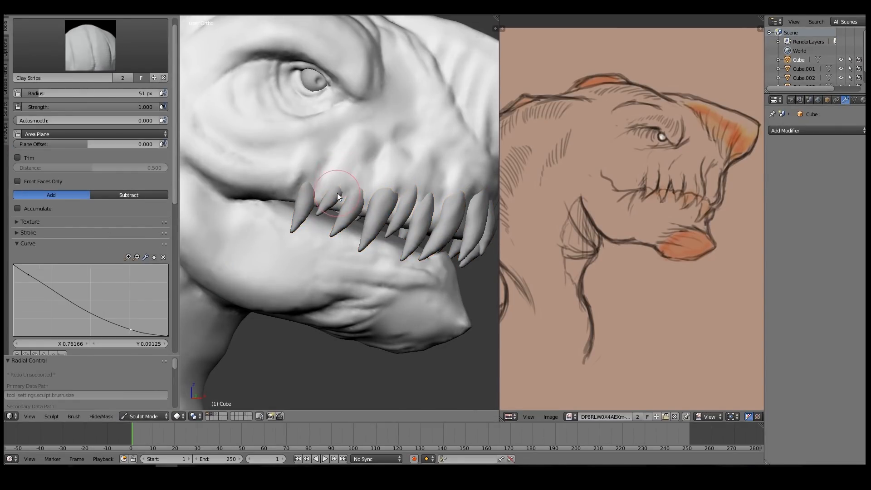
key(bracketleft)
key(bracketleft)
key(bracketleft)
key(bracketleft)
key(bracketleft)
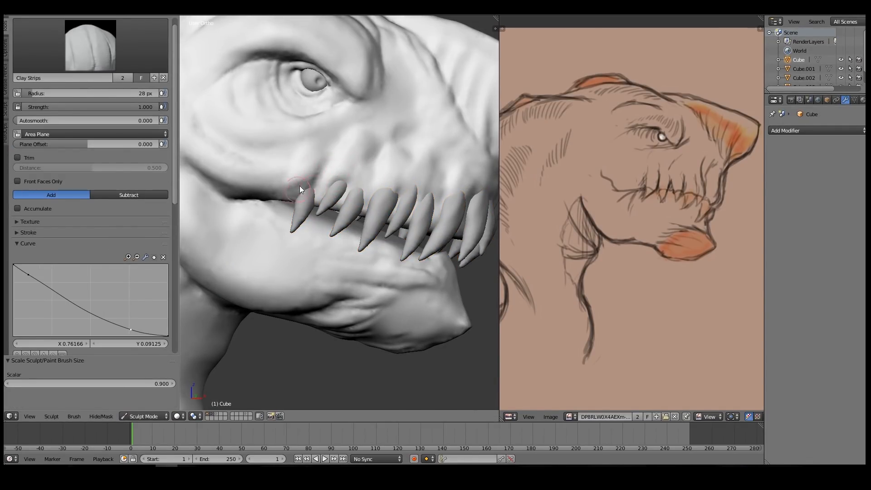
Check the Dyntopo settings and examine the gum line around the upper teeth from several angles
middle_drag(306, 157, 361, 195)
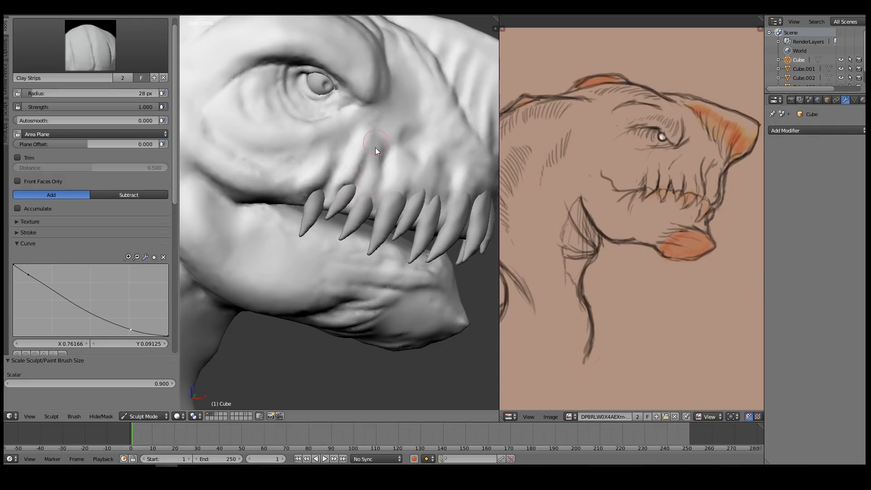
middle_drag(375, 151, 385, 160)
drag(175, 150, 175, 262)
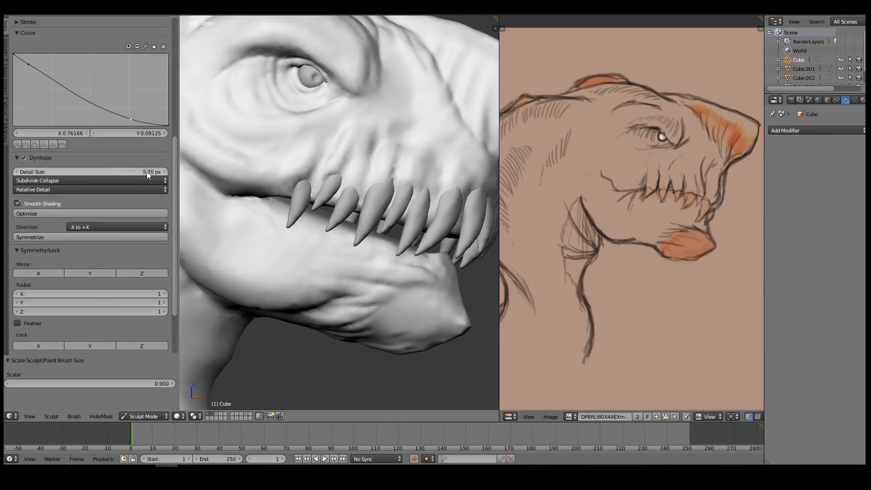
middle_drag(374, 178, 368, 182)
key(t)
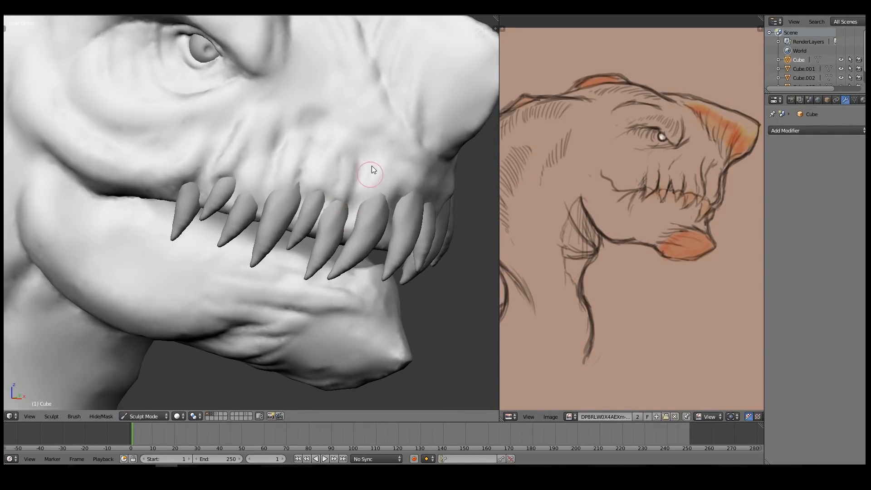
middle_drag(344, 222, 304, 208)
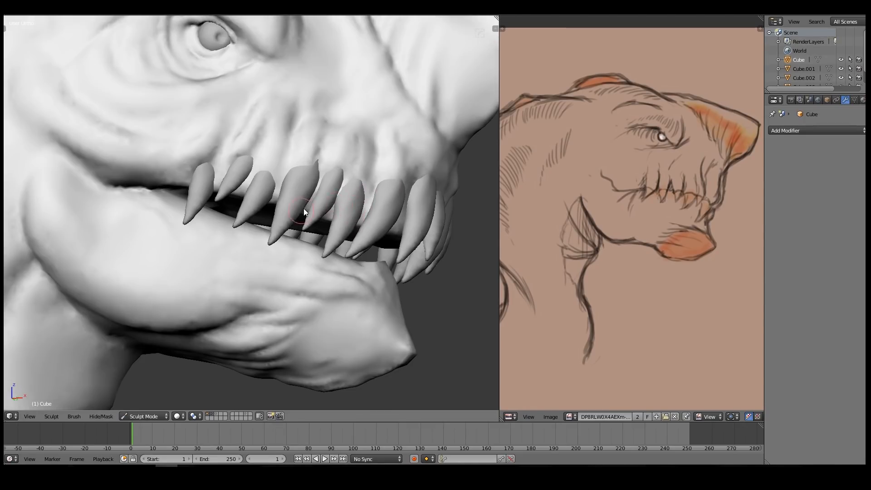
key(t)
key(t)
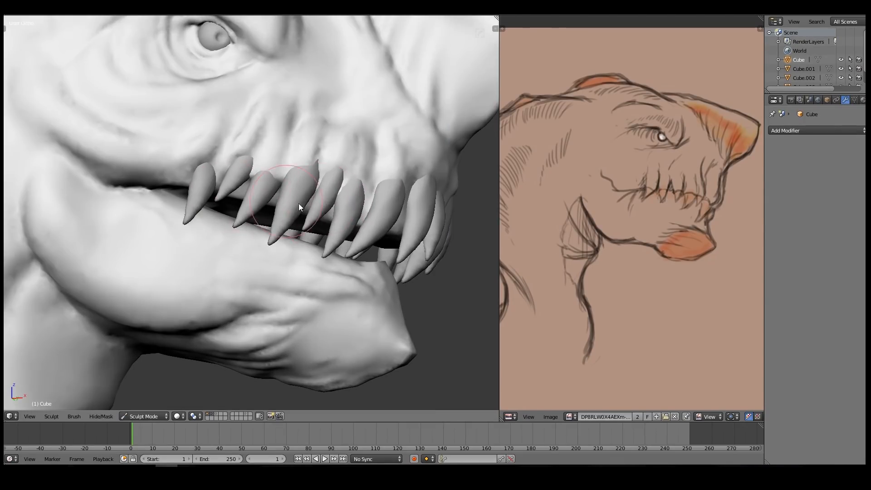
middle_drag(377, 216, 385, 223)
key(b)
drag(137, 73, 477, 261)
key(alt+m)
middle_drag(358, 217, 351, 236)
Switch to Object Mode, then select the upper teeth object and hide it
key(KP_1)
mouse_move(286, 222)
middle_down()
mouse_move(306, 204)
mouse_move(349, 195)
middle_up()
click(144, 417)
click(141, 400)
right_click(347, 192)
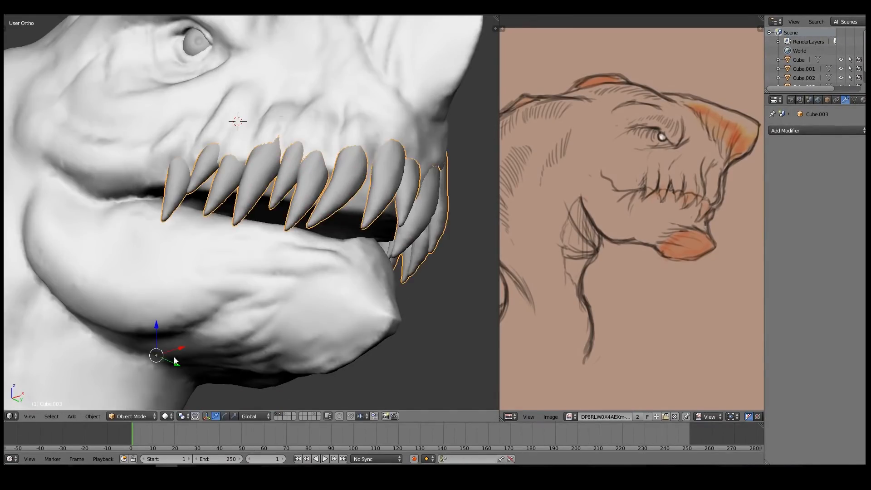
key(h)
Select the head mesh and put it back into Sculpt Mode
right_click(301, 245)
click(132, 416)
click(132, 381)
ctrl+drag(360, 205, 318, 201)
mouse_move(328, 206)
middle_down()
mouse_move(349, 217)
mouse_move(423, 203)
mouse_move(384, 209)
mouse_move(229, 321)
middle_up()
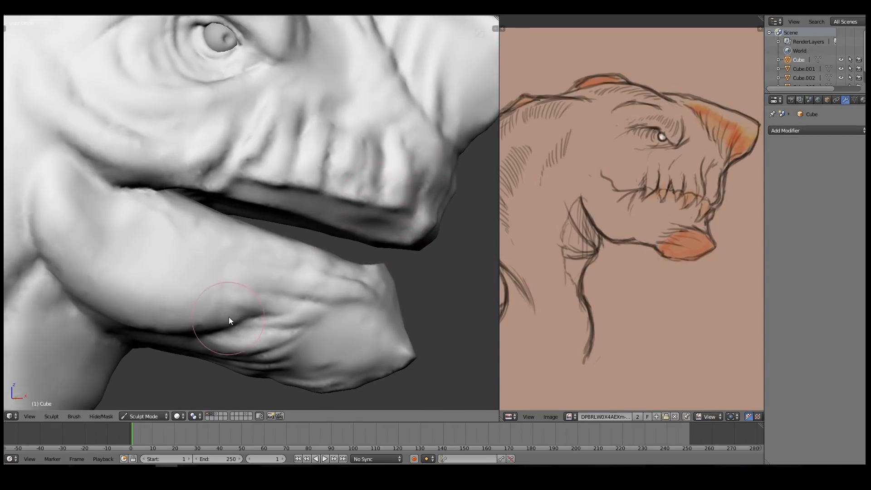
Box-mask the lower jaw from just ahead of the jaw hinge to the chin tip
key(b)
drag(159, 393, 308, 232)
drag(147, 271, 147, 271)
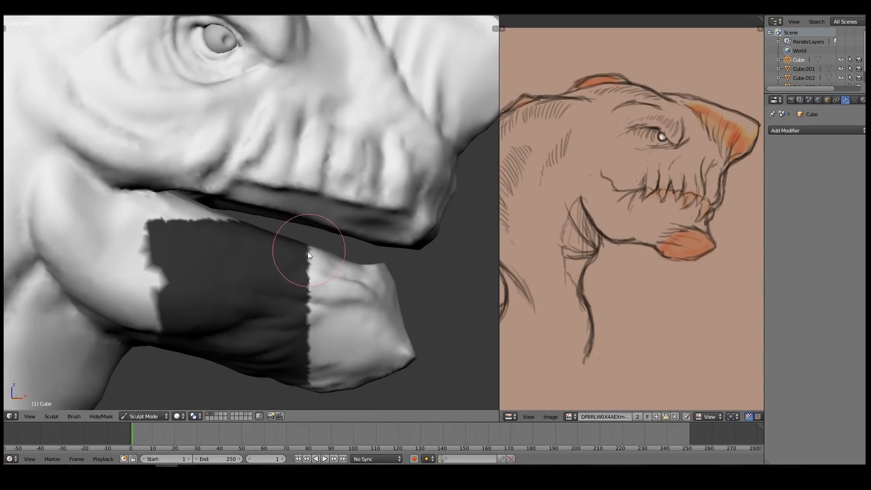
middle_drag(307, 251, 167, 208)
key(b)
drag(171, 216, 428, 374)
mouse_move(429, 374)
middle_down()
mouse_move(469, 263)
mouse_move(313, 209)
middle_up()
middle_drag(374, 225, 353, 198)
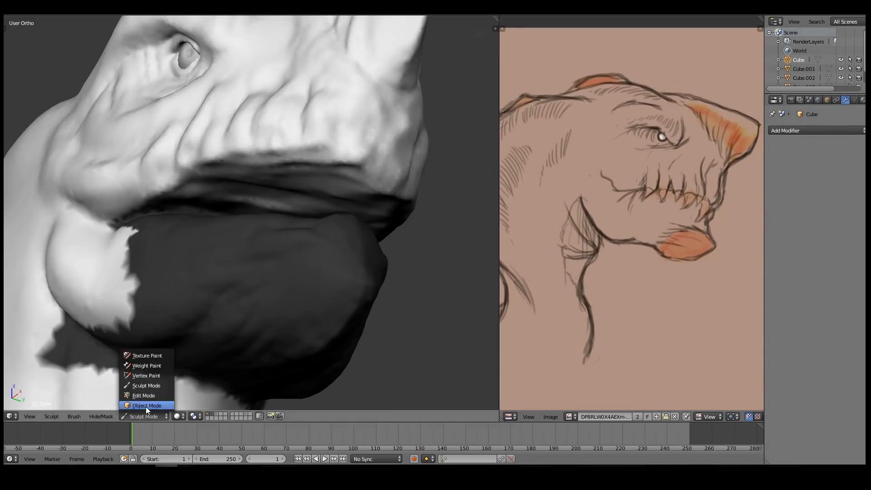
Return to Object Mode, unhide the upper teeth and clear the selection
click(146, 407)
key(alt+h)
middle_drag(343, 219, 388, 209)
key(a)
scroll(387, 209, down, 6)
mouse_move(345, 247)
middle_down()
mouse_move(146, 258)
mouse_move(328, 247)
middle_up()
scroll(317, 190, up, 4)
Reselect the head mesh and re-enter Sculpt Mode to work on the gums around the upper teeth
right_click(312, 138)
click(132, 416)
click(132, 386)
mouse_move(313, 175)
middle_down()
mouse_move(296, 181)
mouse_move(364, 191)
middle_up()
scroll(300, 178, up, 4)
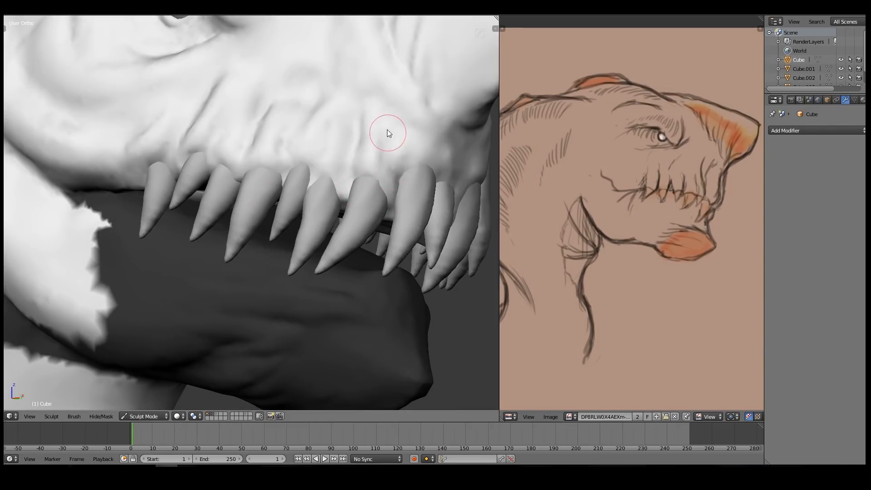
Build up gum flesh around the roots of the upper teeth along the side and front of the muzzle
middle_drag(387, 133, 305, 167)
middle_drag(249, 176, 233, 144)
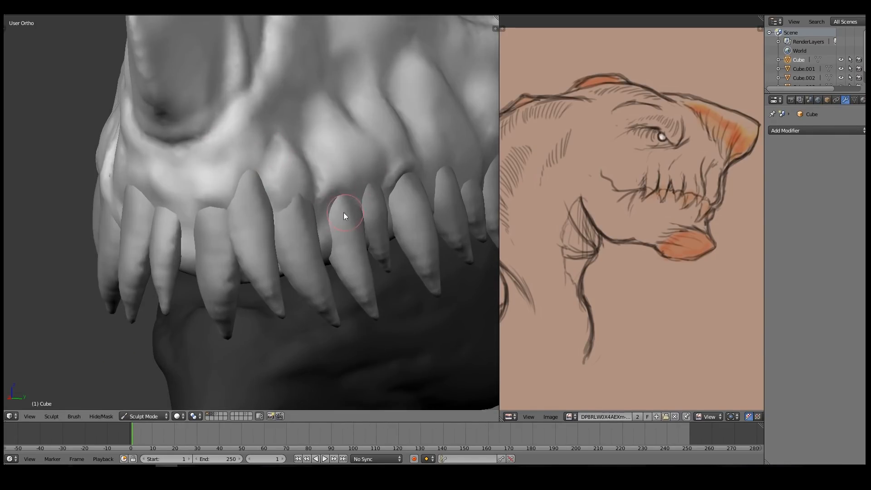
middle_drag(344, 212, 227, 195)
mouse_move(175, 253)
middle_down()
mouse_move(184, 143)
mouse_move(220, 131)
mouse_move(296, 203)
mouse_move(275, 144)
middle_up()
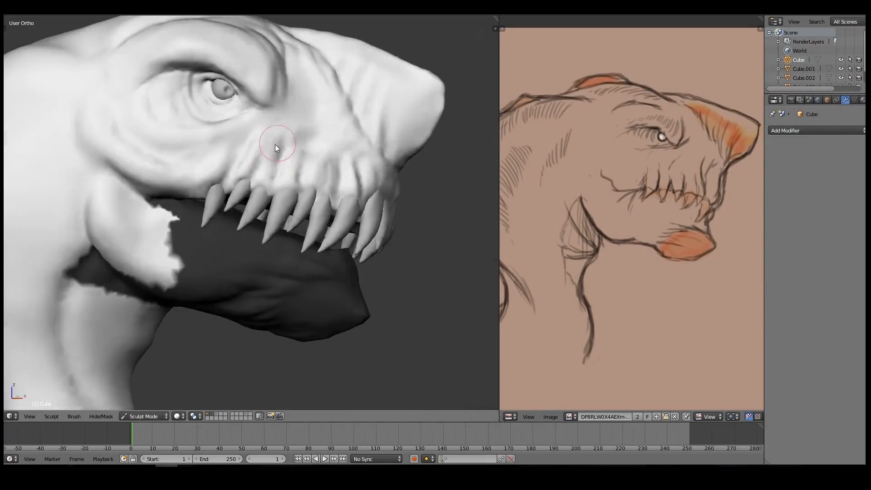
scroll(226, 156, up, 2)
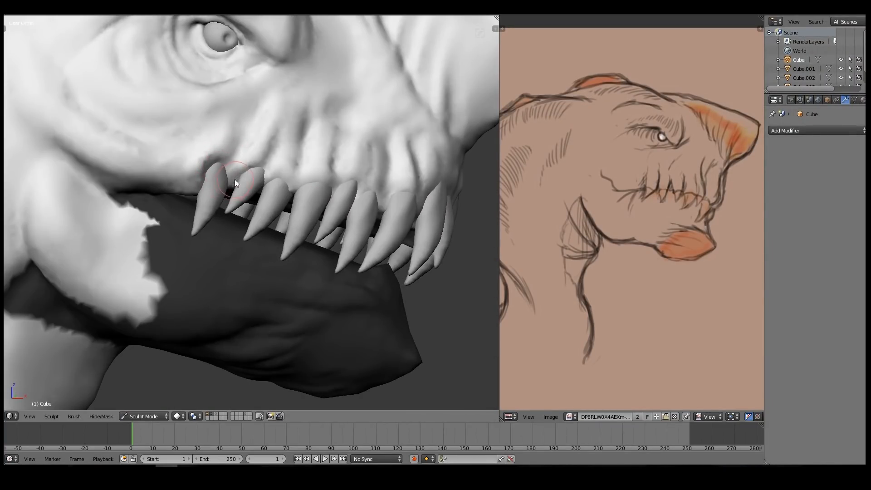
mouse_move(228, 181)
middle_down()
mouse_move(241, 166)
mouse_move(352, 192)
middle_up()
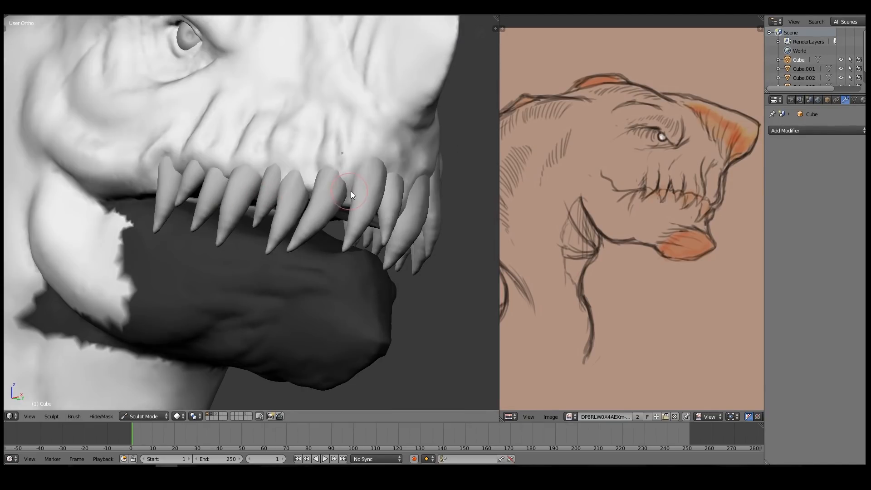
middle_drag(395, 160, 331, 161)
Set the Dyntopo detail size to 4.90 px and adjust the brush radius
key(t)
mouse_move(174, 227)
mouse_down()
mouse_move(175, 286)
mouse_move(176, 131)
mouse_move(177, 238)
mouse_up()
drag(132, 147, 116, 148)
key(f)
mouse_move(404, 162)
middle_down()
mouse_move(299, 165)
mouse_move(277, 191)
middle_up()
click(343, 163)
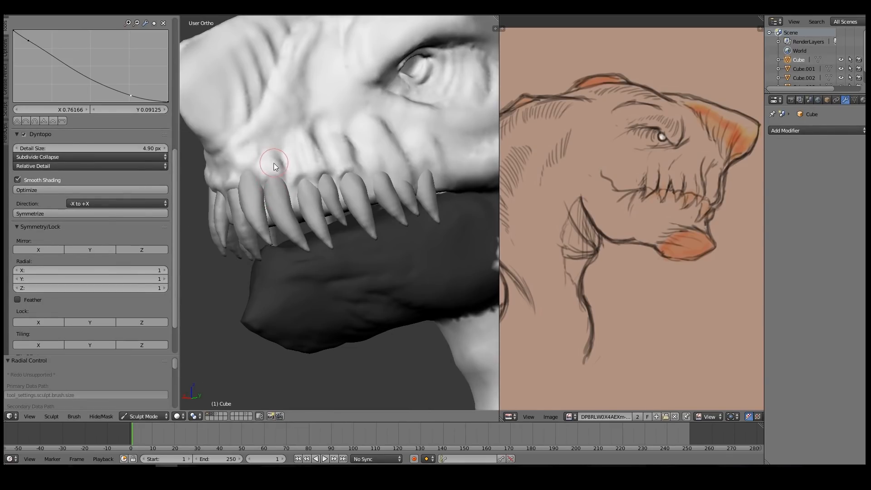
Refine the gum ridges and lip folds above the upper teeth with the finer detail
scroll(373, 168, down, 7)
mouse_move(363, 181)
middle_down()
mouse_move(420, 227)
mouse_move(409, 205)
middle_up()
scroll(400, 172, up, 7)
mouse_move(417, 195)
shift+middle_down()
mouse_move(355, 214)
mouse_move(406, 209)
shift+middle_up()
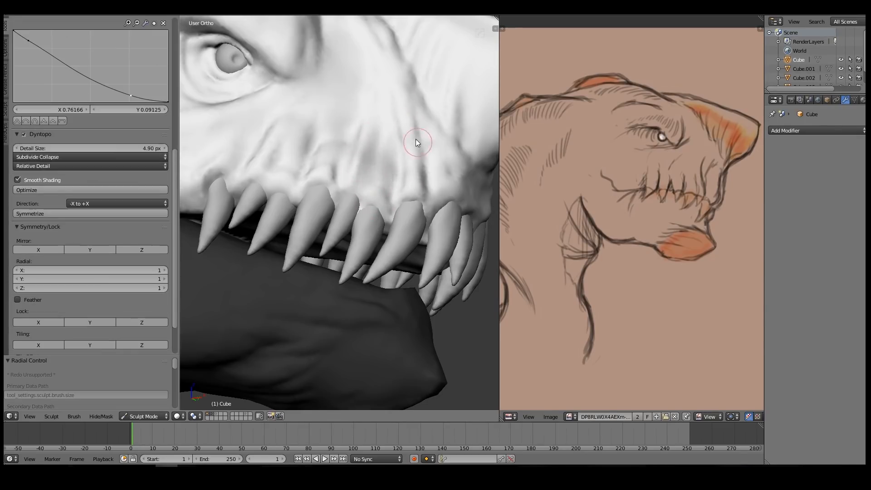
middle_drag(416, 139, 334, 147)
scroll(334, 148, up, 2)
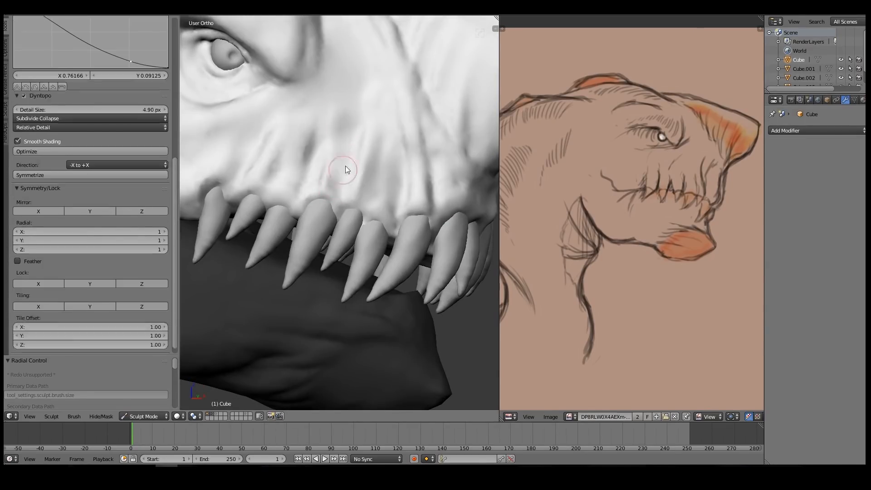
Clear the mask from the lower jaw and turn off dynamic topology
scroll(345, 165, down, 4)
key(alt+m)
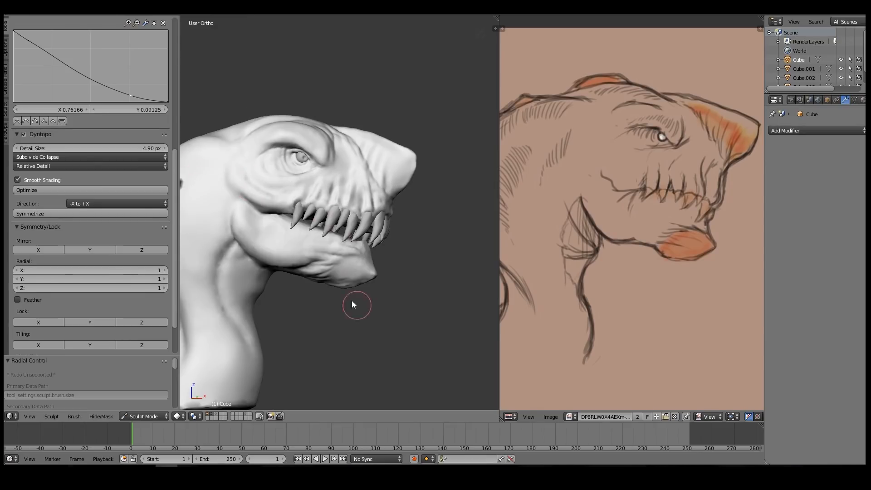
key(v)
key(ctrl+tab)
scroll(296, 181, down, 2)
mouse_move(295, 181)
middle_down()
mouse_move(355, 252)
mouse_move(329, 200)
middle_up()
scroll(329, 199, up, 4)
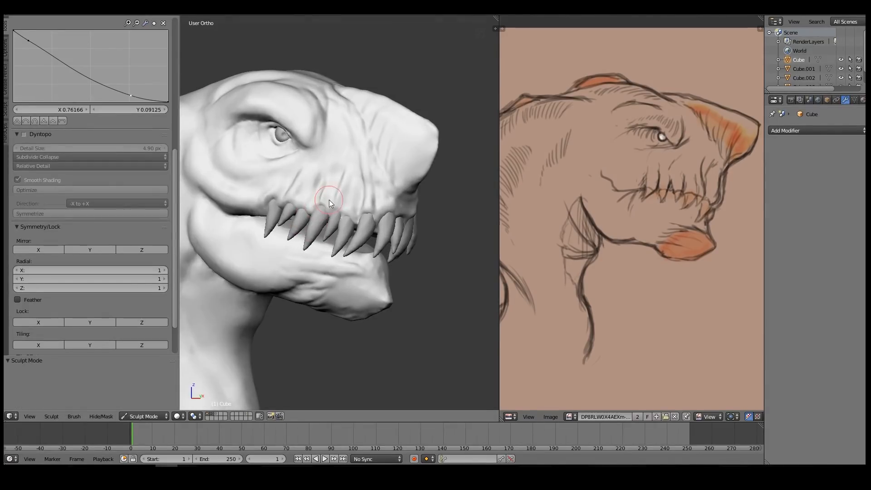
Switch to the Grab brush, resize it and pull the gum edge against the upper teeth
key(d)
scroll(317, 187, up, 1)
scroll(341, 200, up, 1)
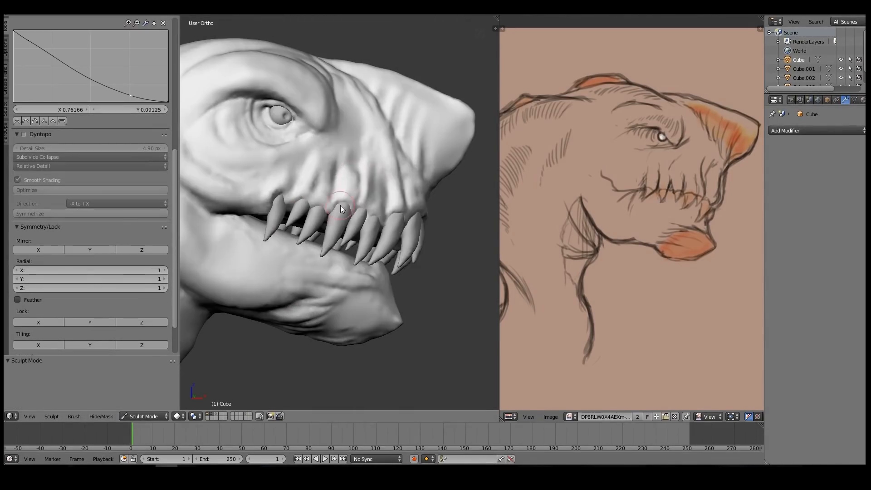
drag(343, 190, 337, 205)
mouse_move(337, 206)
middle_down()
mouse_move(365, 198)
mouse_move(349, 224)
mouse_move(353, 211)
middle_up()
key(f)
click(350, 206)
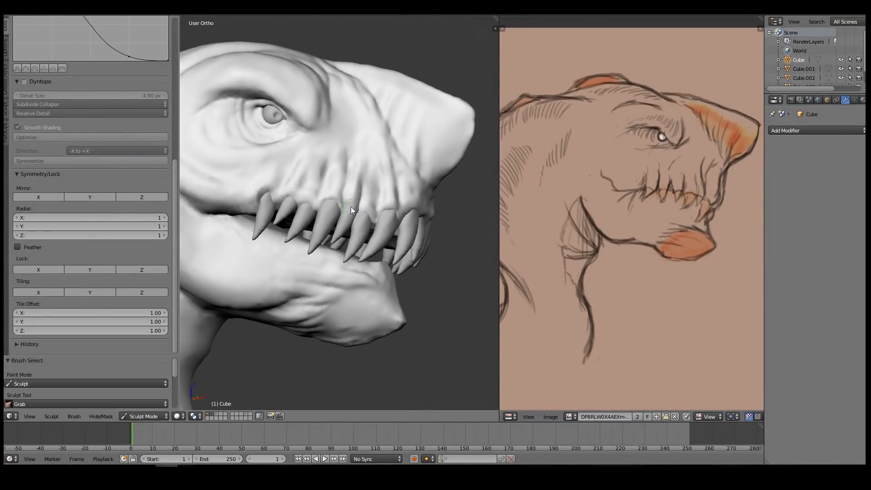
scroll(293, 198, up, 2)
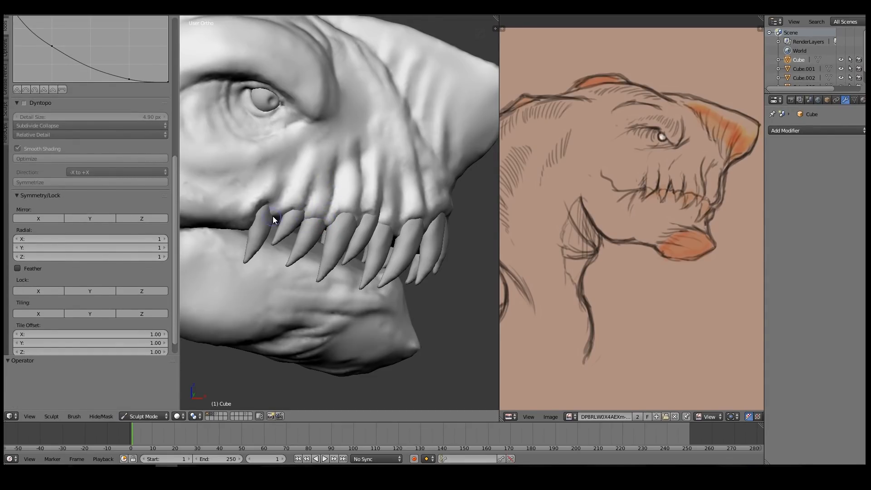
Enlarge the brush and reshape the fold at the corner of the mouth
middle_drag(243, 224, 313, 210)
key(bracketright)
key(bracketright)
key(bracketright)
key(bracketright)
key(bracketright)
key(bracketright)
key(bracketright)
key(bracketright)
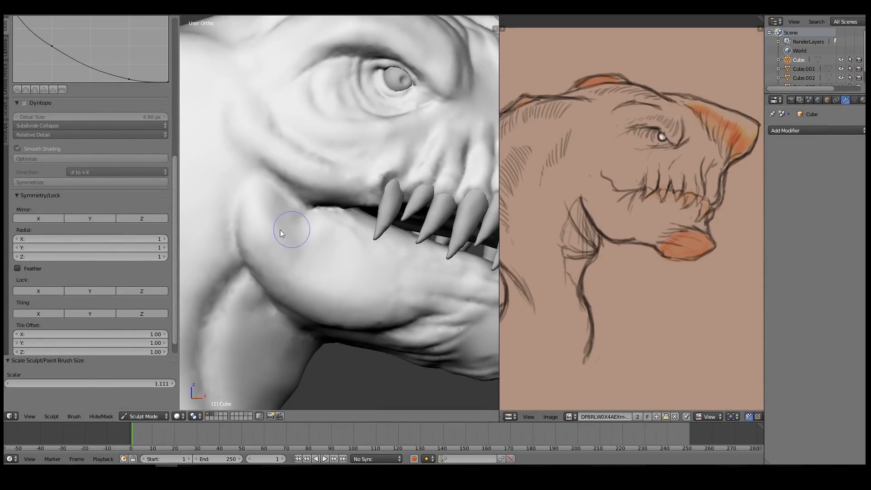
mouse_move(345, 214)
mouse_down()
mouse_move(310, 221)
mouse_move(313, 195)
mouse_up()
middle_drag(288, 174, 269, 182)
Turn on Y mirroring, shrink the brush and smooth the flesh at the mouth corner
mouse_move(298, 213)
middle_down()
mouse_move(324, 215)
mouse_move(347, 233)
middle_up()
key(bracketleft)
key(bracketleft)
key(bracketleft)
key(bracketleft)
shift+drag(348, 233, 328, 243)
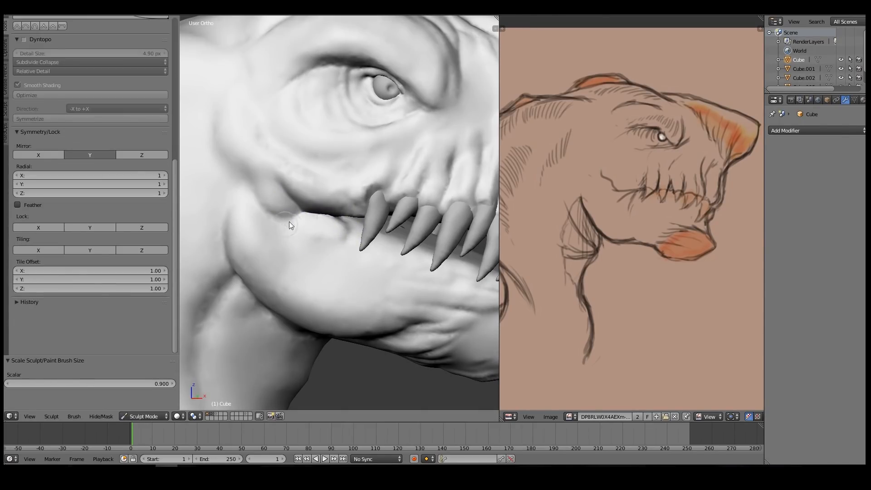
In Object Mode, move the lower teeth to the second layer and display that layer together with the first
scroll(290, 221, down, 6)
mouse_move(330, 320)
middle_down()
mouse_move(376, 226)
mouse_move(351, 224)
mouse_move(353, 233)
middle_up()
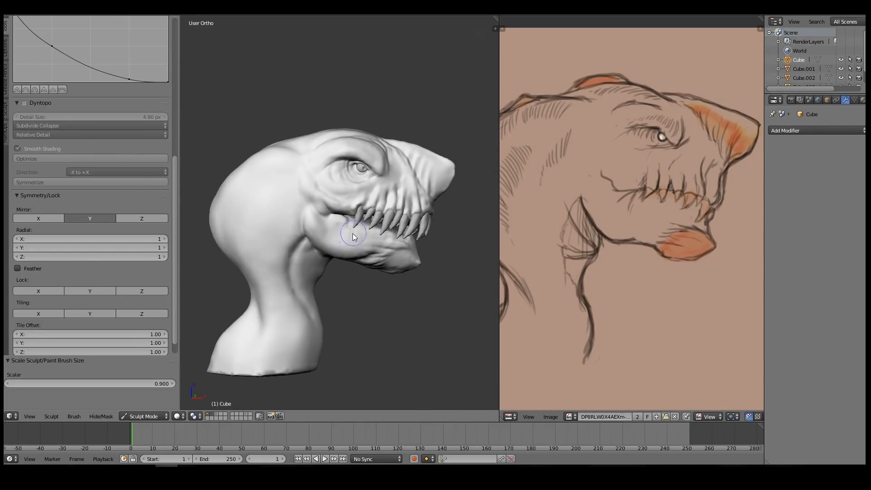
click(151, 416)
click(151, 408)
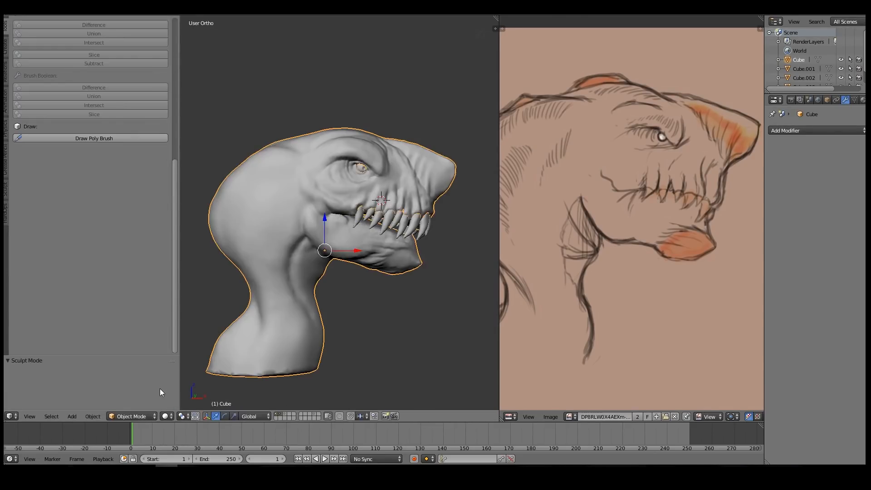
right_click(389, 227)
key(shift+h)
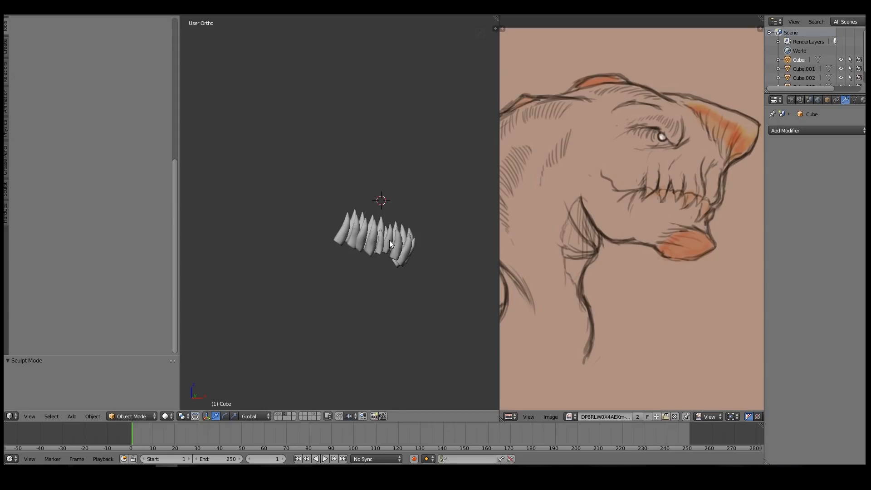
key(m)
click(475, 244)
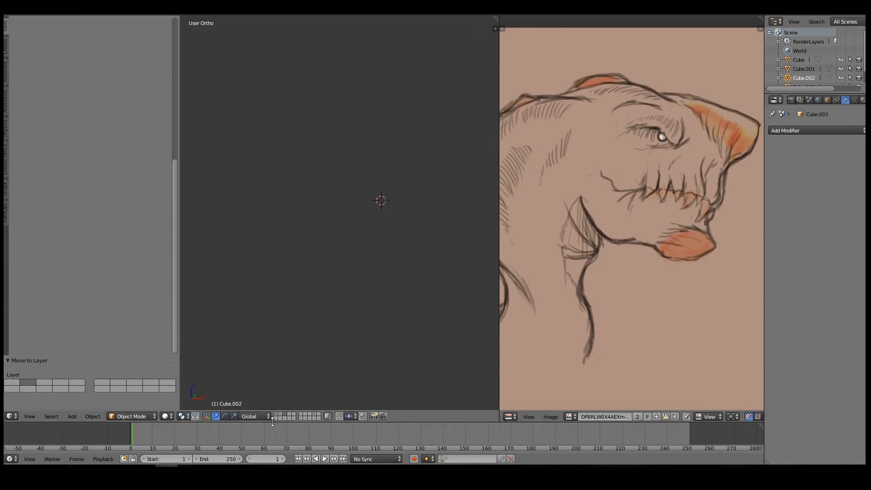
click(279, 414)
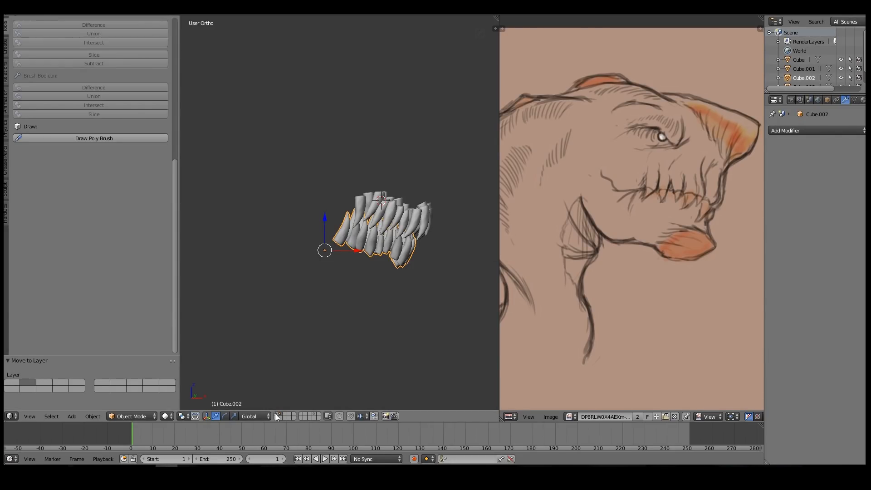
shift+click(276, 415)
Clear the selection, then select the lower teeth object and switch it to Sculpt Mode
key(a)
middle_drag(377, 304, 338, 295)
scroll(414, 259, up, 5)
shift+middle_drag(425, 286, 306, 269)
scroll(326, 266, up, 1)
scroll(326, 266, down, 1)
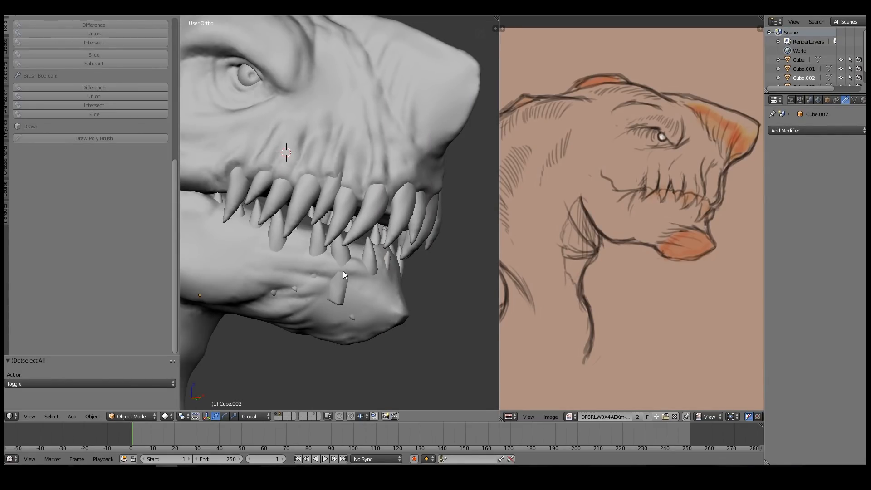
click(336, 279)
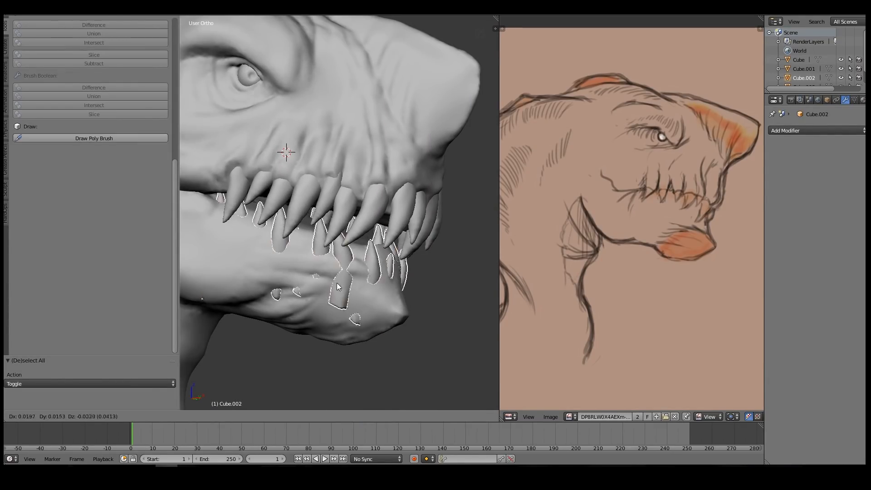
click(143, 416)
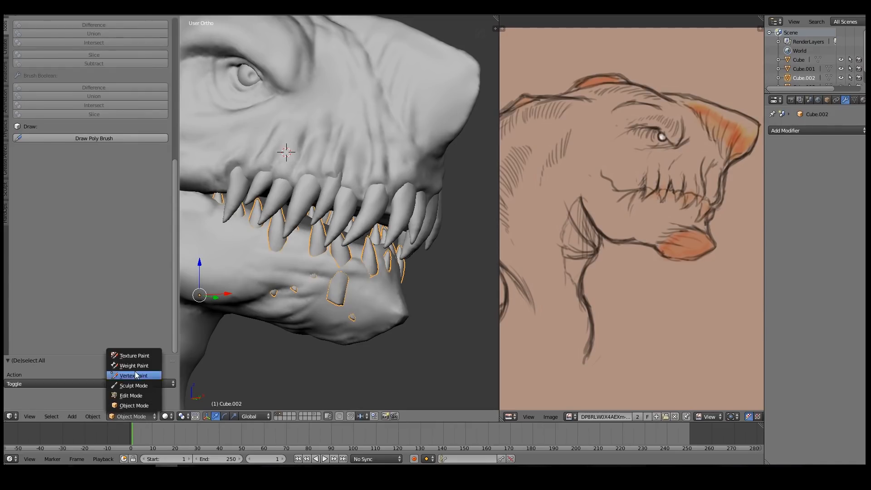
click(129, 385)
Resize the brush and pull the lower teeth along the side of the jaw with the Grab brush
key(f)
middle_drag(339, 257, 259, 268)
click(324, 293)
mouse_move(265, 295)
mouse_down()
mouse_move(286, 300)
mouse_move(240, 295)
mouse_up()
key(g)
mouse_move(241, 295)
middle_down()
mouse_move(285, 255)
mouse_move(263, 228)
mouse_move(331, 235)
mouse_move(363, 215)
mouse_move(373, 233)
mouse_move(366, 224)
mouse_move(302, 220)
mouse_move(265, 236)
mouse_move(265, 173)
middle_up()
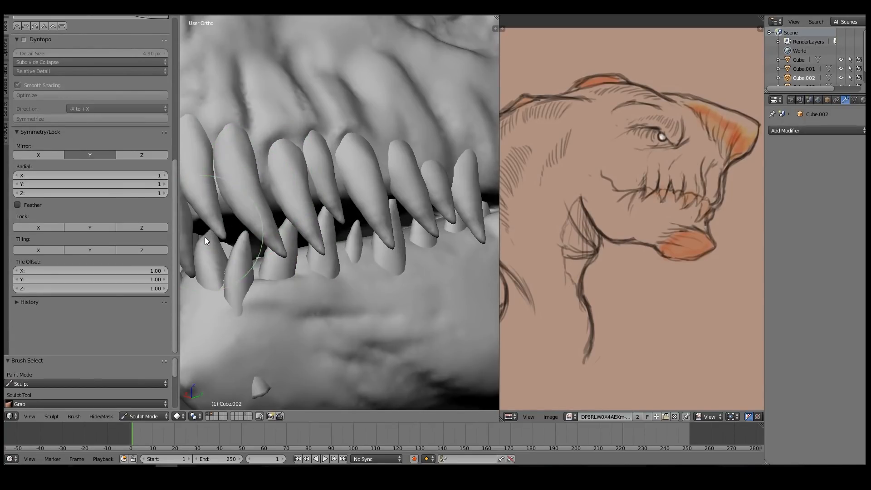
Adjust the Grab brush size and reposition the lower teeth near the front of the jaw
shift+middle_drag(217, 241, 334, 206)
key(f)
click(312, 208)
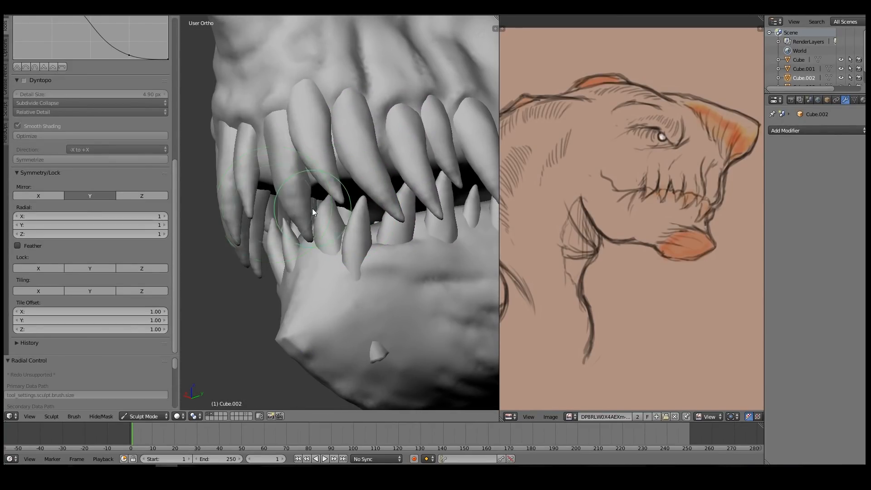
mouse_move(328, 189)
middle_down()
mouse_move(428, 181)
mouse_move(400, 212)
middle_up()
scroll(407, 224, down, 4)
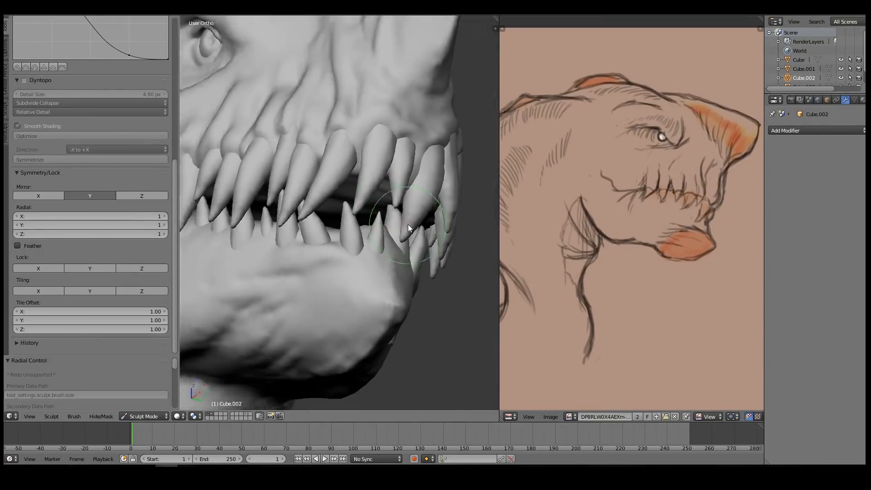
Nudge individual front lower teeth so they fit between the upper teeth and sit in the jaw
scroll(408, 222, up, 6)
middle_drag(445, 190, 455, 208)
drag(455, 208, 459, 196)
scroll(454, 214, down, 5)
mouse_move(428, 254)
middle_down()
mouse_move(367, 248)
mouse_move(349, 234)
mouse_move(394, 159)
middle_up()
middle_drag(346, 203, 381, 215)
mouse_move(380, 262)
middle_down()
mouse_move(403, 208)
mouse_move(379, 224)
mouse_move(407, 213)
mouse_move(433, 243)
mouse_move(491, 219)
mouse_move(379, 243)
middle_up()
key(f)
click(403, 210)
In Object Mode, select the head and hide the teeth by displaying only the first layer
key(Tab)
right_click(438, 301)
key(g)
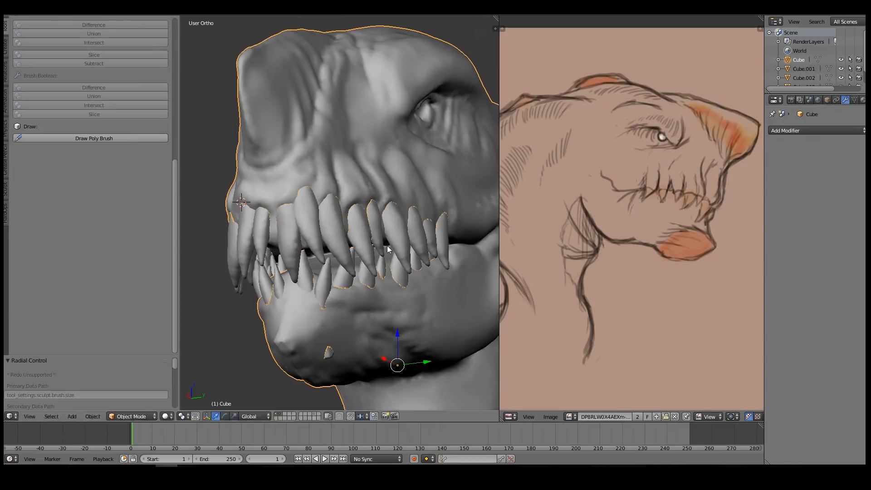
key(shift+h)
key(g)
key(x)
right_click(311, 248)
middle_drag(298, 264, 336, 211)
middle_drag(393, 234, 236, 223)
mouse_move(380, 212)
middle_down()
mouse_move(411, 202)
mouse_move(389, 184)
mouse_move(414, 203)
mouse_move(392, 212)
middle_up()
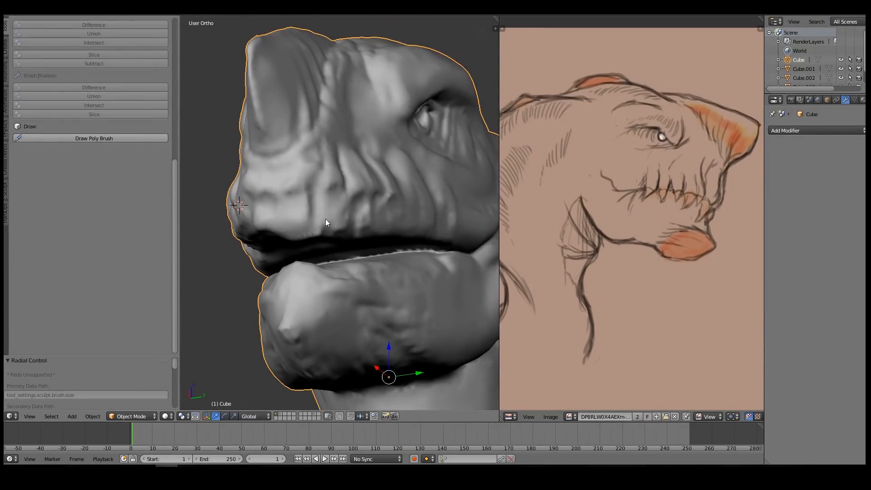
key(3)
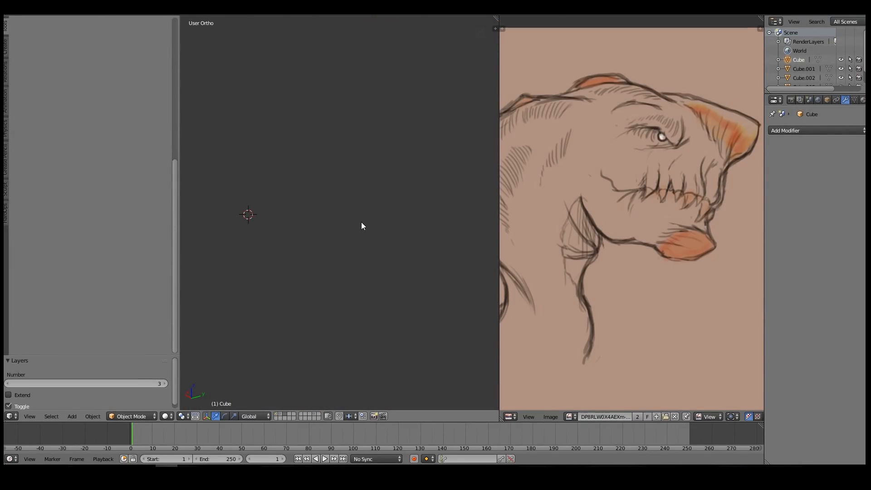
key(1)
Switch the head to Sculpt Mode and mask the whole lower jaw
click(134, 416)
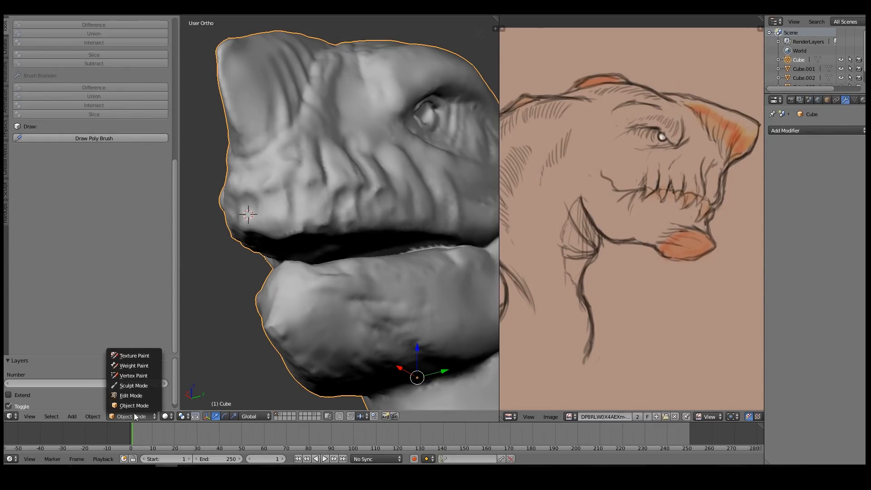
click(131, 386)
mouse_move(298, 260)
middle_down()
mouse_move(338, 263)
mouse_move(336, 254)
middle_up()
drag(336, 257, 459, 384)
mouse_move(445, 281)
middle_down()
mouse_move(389, 295)
mouse_move(409, 284)
mouse_move(329, 263)
mouse_move(341, 282)
mouse_move(333, 265)
middle_up()
key(b)
drag(304, 253, 361, 393)
middle_drag(361, 393, 286, 249)
mouse_move(384, 235)
middle_down()
mouse_move(402, 200)
mouse_move(416, 224)
mouse_move(410, 233)
mouse_move(386, 222)
middle_up()
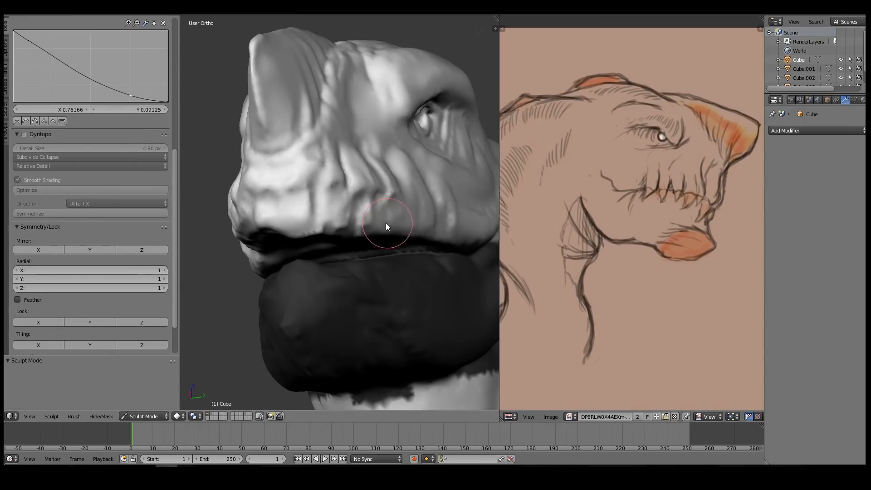
Enable Dyntopo on the head and set its detail size to 7.90 px
mouse_move(312, 224)
mouse_down()
mouse_move(321, 239)
mouse_move(338, 218)
mouse_move(268, 219)
mouse_up()
mouse_move(175, 182)
mouse_down()
mouse_move(173, 61)
mouse_move(171, 193)
mouse_move(167, 184)
mouse_up()
click(24, 130)
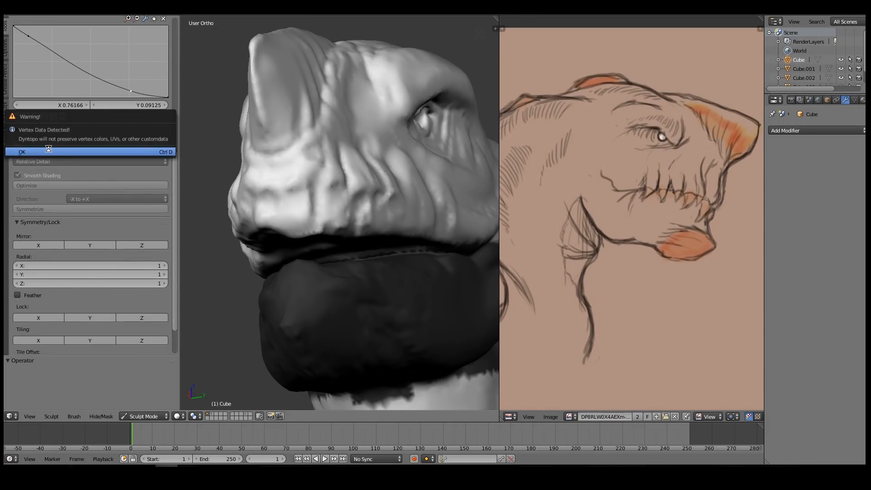
click(49, 150)
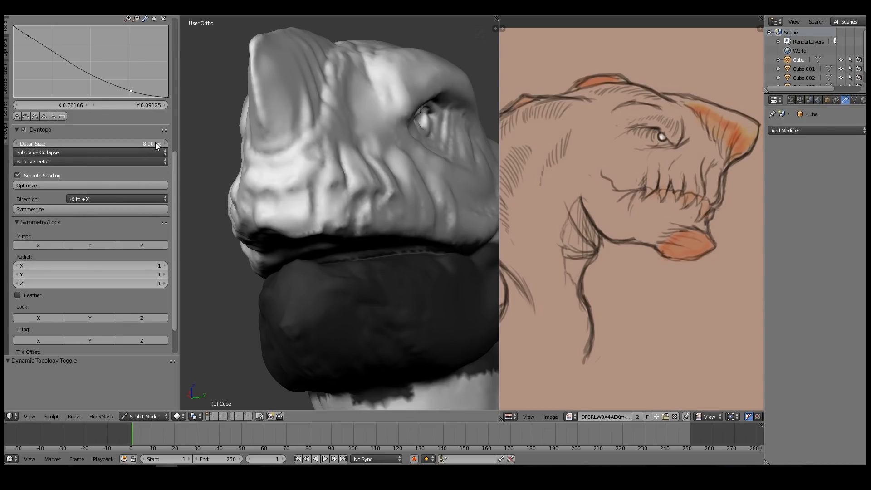
drag(155, 143, 154, 143)
Reshape the lower edge of the upper jaw along the side and front of the mouth
middle_drag(277, 218, 318, 227)
mouse_move(318, 228)
mouse_down()
mouse_move(340, 216)
mouse_move(331, 225)
mouse_move(374, 218)
mouse_move(324, 230)
mouse_move(351, 223)
mouse_up()
middle_drag(352, 223, 373, 209)
mouse_move(329, 213)
mouse_down()
mouse_move(336, 194)
mouse_move(394, 223)
mouse_up()
mouse_move(393, 222)
middle_down()
mouse_move(361, 238)
mouse_move(320, 210)
middle_up()
mouse_move(320, 211)
mouse_down()
mouse_move(401, 214)
mouse_move(334, 230)
mouse_move(322, 211)
mouse_move(406, 214)
mouse_move(355, 204)
mouse_up()
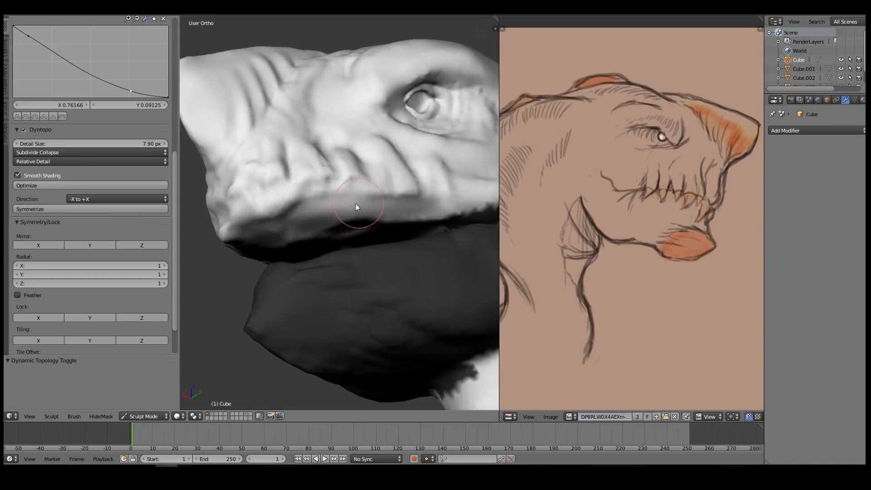
middle_drag(356, 203, 371, 213)
mouse_move(341, 225)
mouse_down()
mouse_move(366, 200)
mouse_move(294, 227)
mouse_move(393, 229)
mouse_up()
mouse_move(403, 228)
middle_down()
mouse_move(393, 198)
mouse_move(309, 196)
mouse_move(331, 187)
mouse_move(377, 214)
mouse_move(369, 226)
mouse_move(375, 219)
middle_up()
Clip the view to the upper head and sculpt the underside of the upper jaw behind the front lip
key(shift+b)
drag(211, 46, 475, 267)
mouse_move(470, 265)
middle_down()
mouse_move(445, 260)
mouse_move(363, 195)
mouse_move(363, 202)
mouse_move(346, 203)
mouse_move(352, 186)
mouse_move(337, 185)
mouse_move(346, 196)
middle_up()
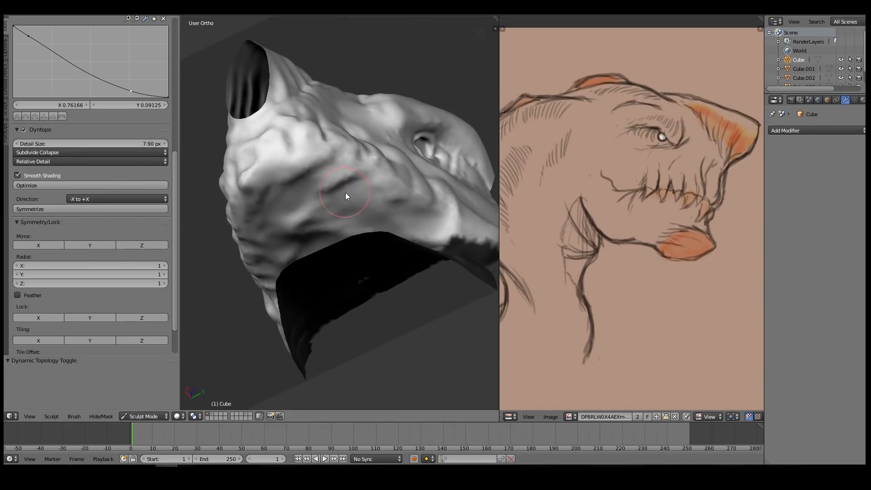
mouse_move(311, 179)
mouse_down()
mouse_move(348, 184)
mouse_move(290, 184)
mouse_up()
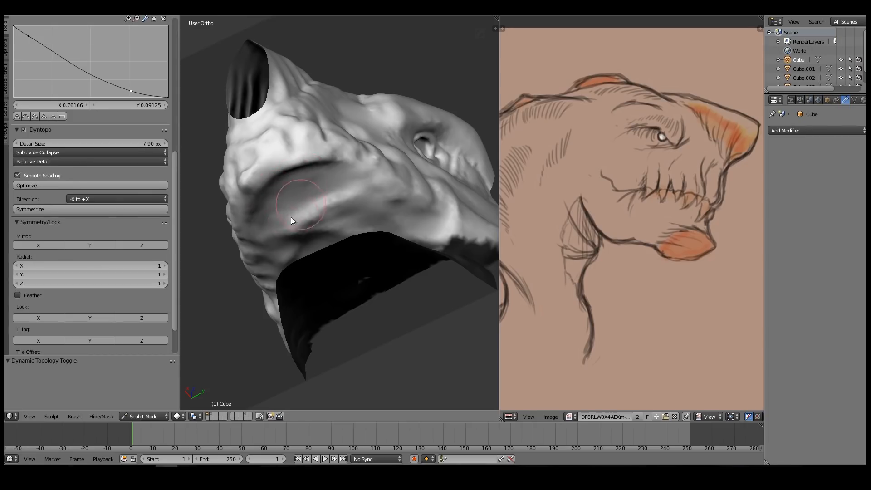
mouse_move(348, 203)
middle_down()
mouse_move(323, 222)
mouse_move(342, 214)
middle_up()
mouse_move(341, 214)
mouse_down()
mouse_move(367, 197)
mouse_move(399, 213)
mouse_up()
mouse_move(377, 210)
middle_down()
mouse_move(336, 216)
mouse_move(344, 203)
mouse_move(352, 230)
middle_up()
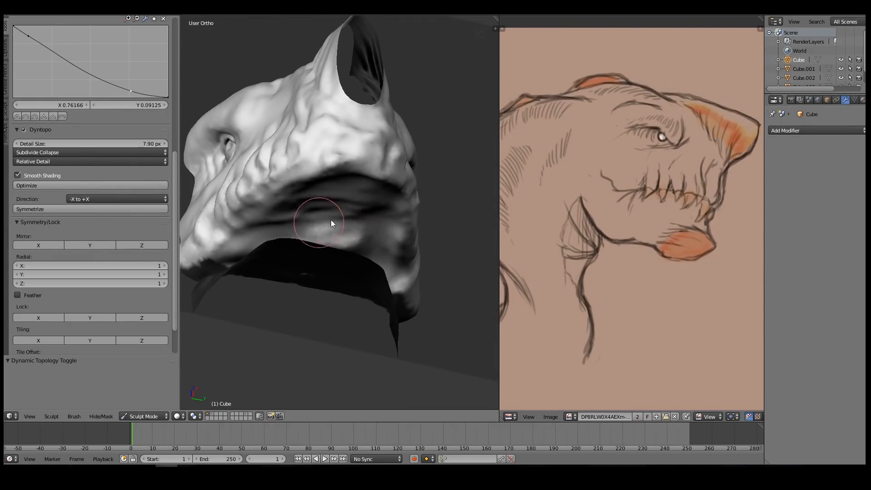
Remove the view clipping so the entire head and neck are displayed
ctrl+middle_drag(373, 186, 365, 290)
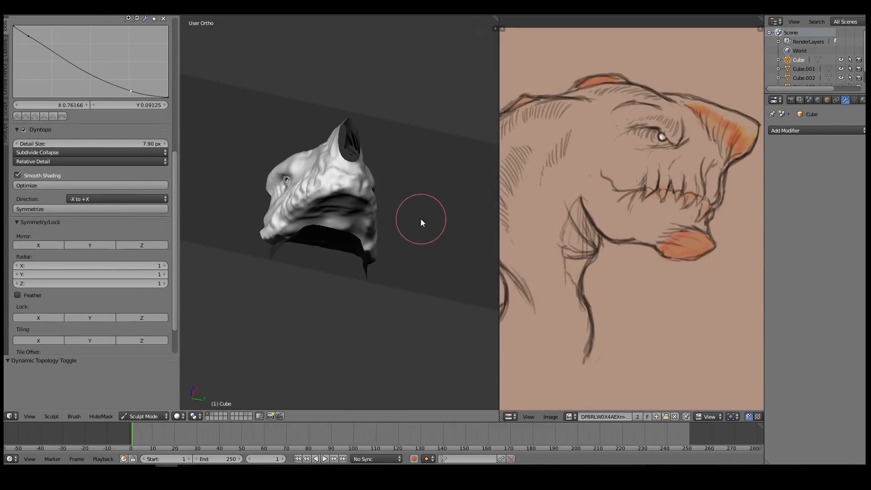
key(alt+b)
mouse_move(411, 208)
middle_down()
mouse_move(432, 235)
mouse_move(422, 222)
mouse_move(383, 277)
middle_up()
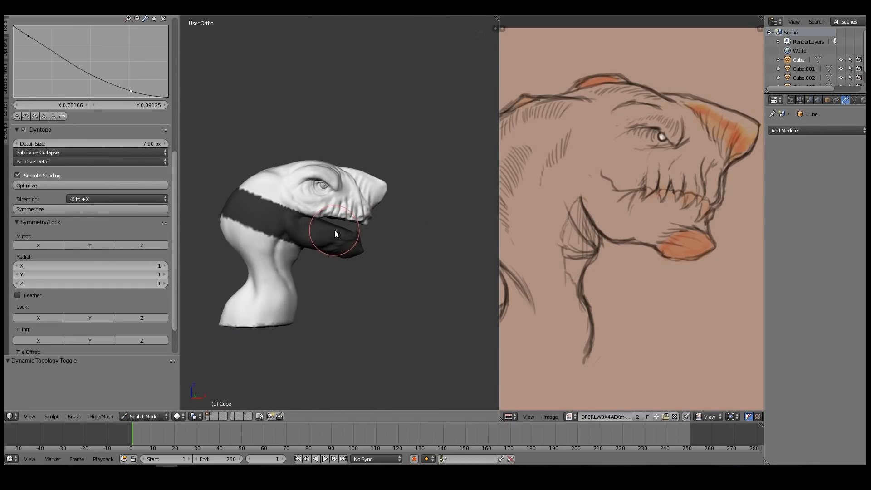
key(alt+b)
drag(211, 156, 440, 295)
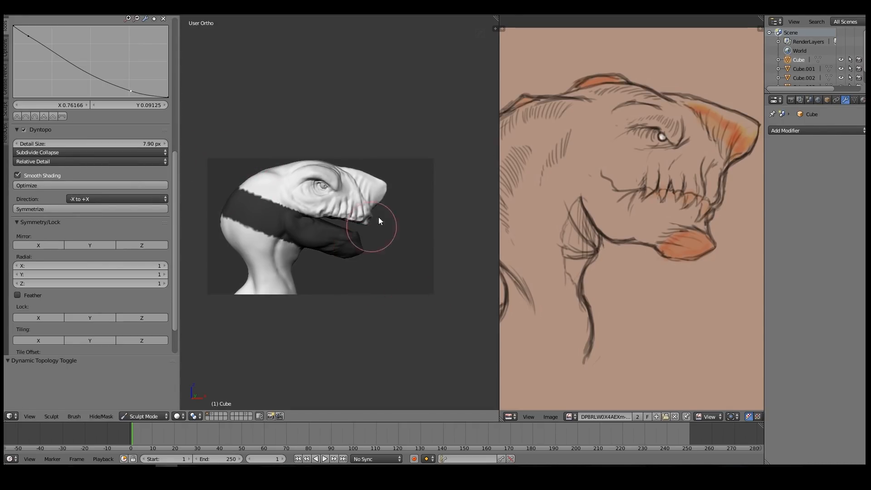
middle_drag(363, 206, 344, 205)
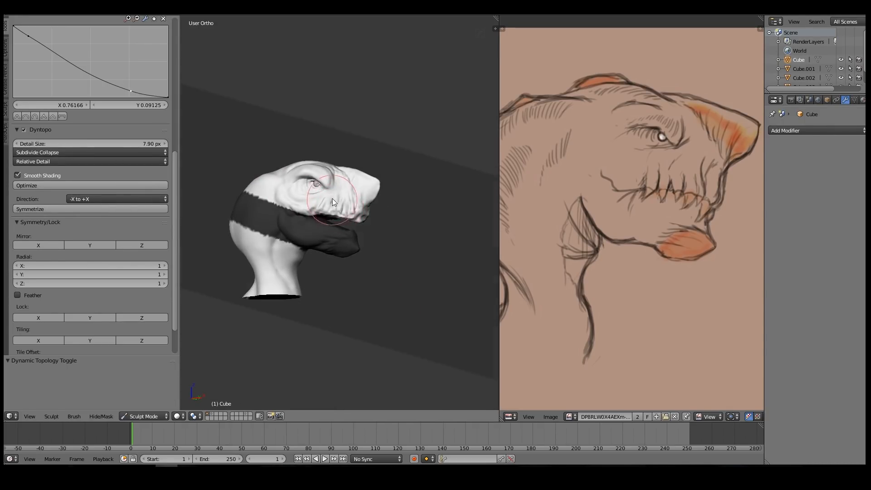
key(alt+b)
Clear the mask from the lower jaw and display the teeth layer together with the head
key(alt+b)
middle_drag(221, 165, 399, 310)
mouse_move(377, 191)
middle_down()
mouse_move(246, 181)
mouse_move(399, 188)
middle_up()
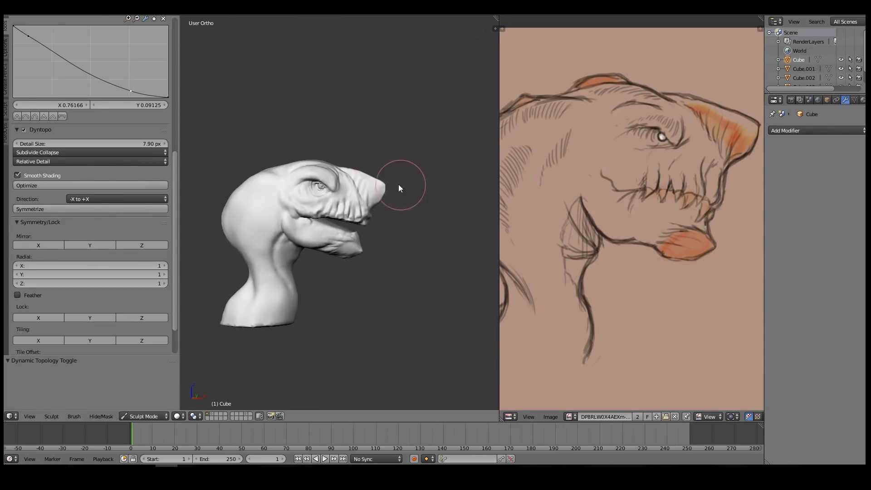
scroll(366, 182, up, 8)
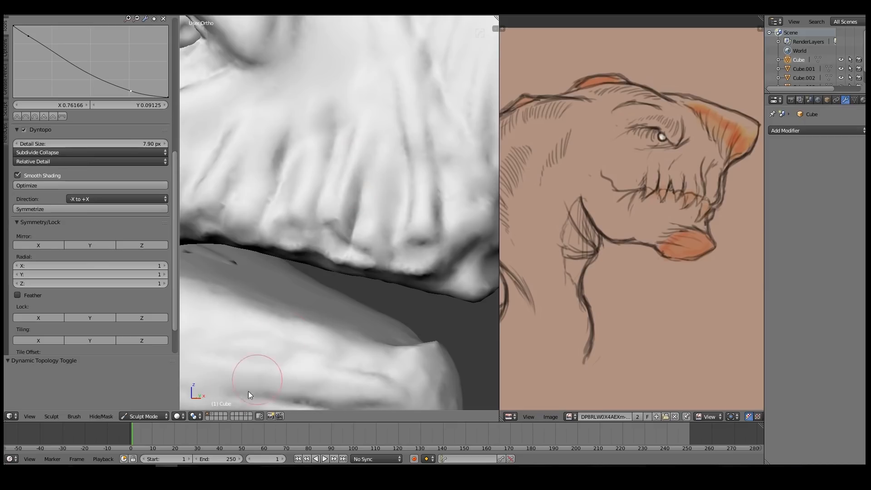
scroll(211, 400, down, 8)
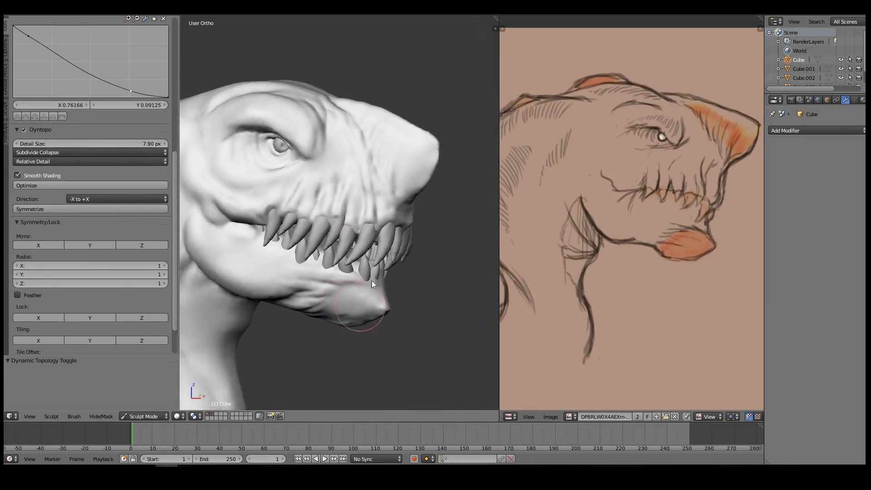
mouse_move(224, 258)
middle_down()
mouse_move(408, 243)
mouse_move(403, 217)
mouse_move(388, 251)
mouse_move(382, 227)
mouse_move(412, 211)
mouse_move(412, 232)
mouse_move(334, 181)
middle_up()
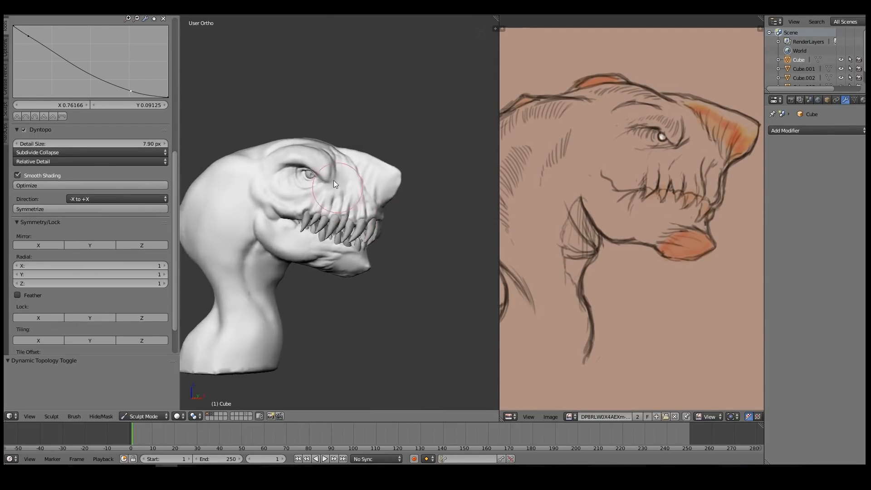
In Object Mode, select the eyeball, trackball-rotate it by -111° and 42.4°, and clear the selection
scroll(334, 180, up, 4)
click(148, 414)
click(160, 401)
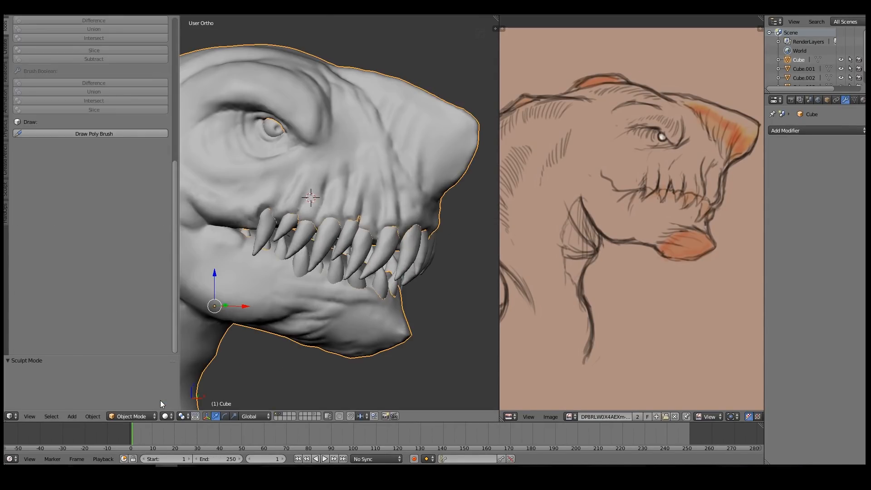
middle_drag(281, 154, 338, 216)
scroll(339, 216, up, 5)
right_click(335, 216)
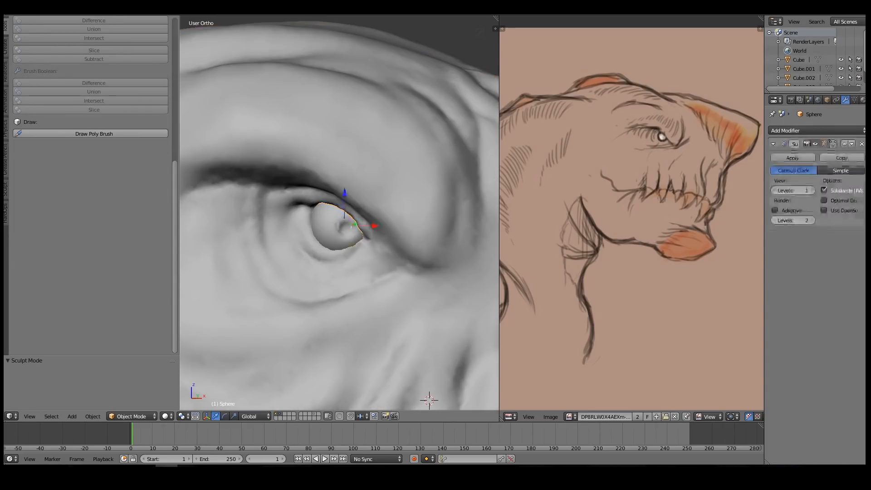
middle_drag(298, 241, 323, 235)
key(a)
scroll(347, 244, down, 5)
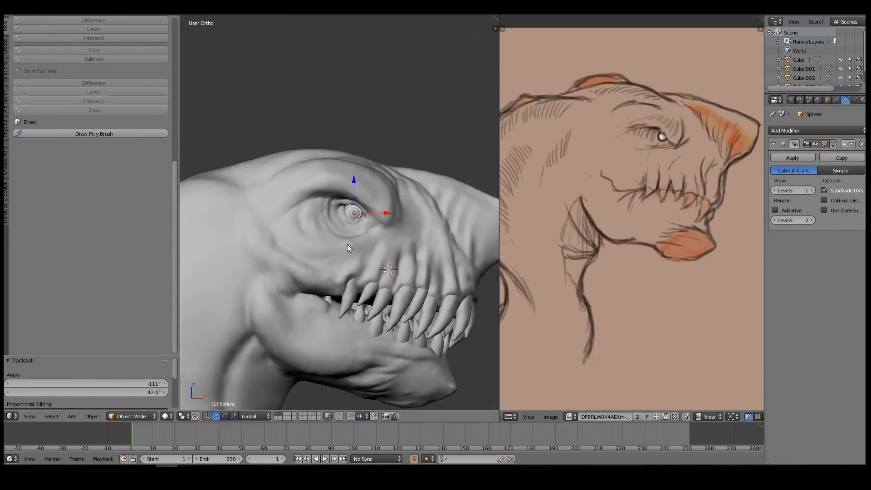
middle_drag(319, 271, 309, 264)
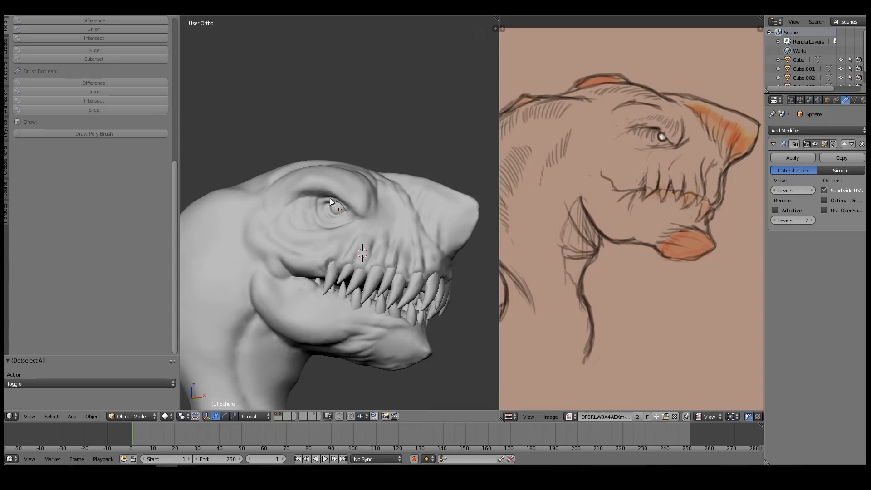
middle_drag(331, 198, 314, 232)
Select the head object and switch it to Sculpt Mode
click(132, 416)
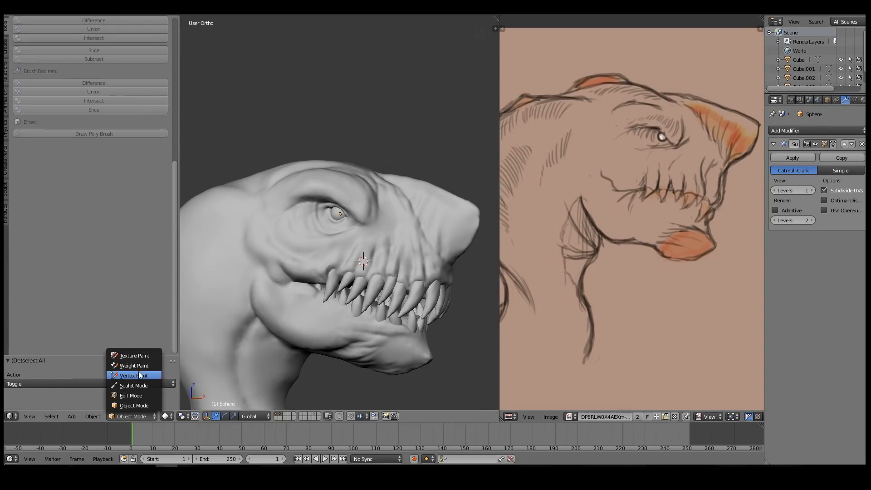
click(140, 417)
right_click(302, 305)
click(125, 417)
click(136, 385)
Shrink the brush, smooth the upper lip near the mouth corner and turn on Y mirroring
scroll(356, 257, down, 3)
mouse_move(355, 258)
middle_down()
mouse_move(358, 274)
mouse_move(357, 249)
mouse_move(308, 233)
mouse_move(303, 274)
middle_up()
scroll(304, 278, up, 4)
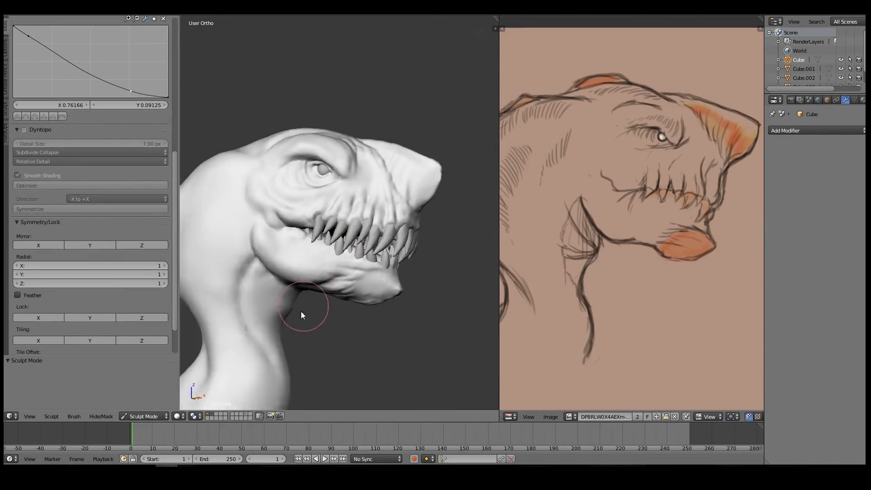
scroll(358, 269, down, 3)
scroll(412, 218, up, 6)
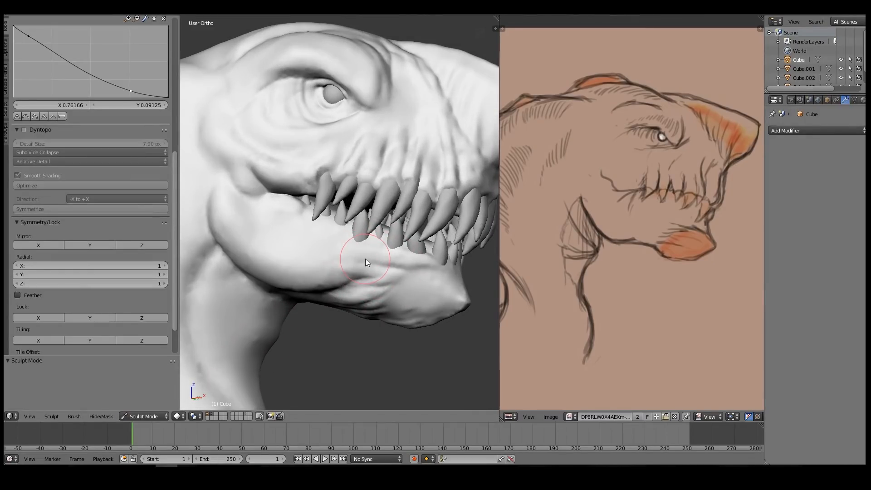
middle_drag(373, 183, 368, 195)
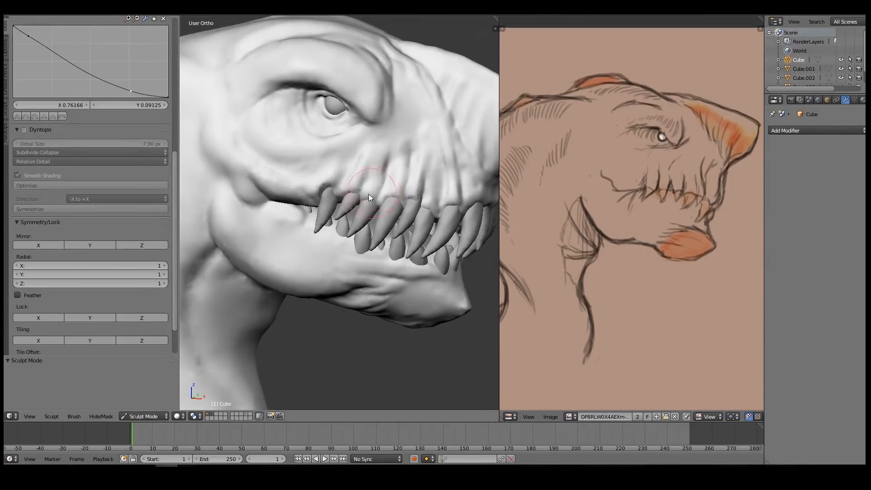
key(bracketleft)
key(shift)
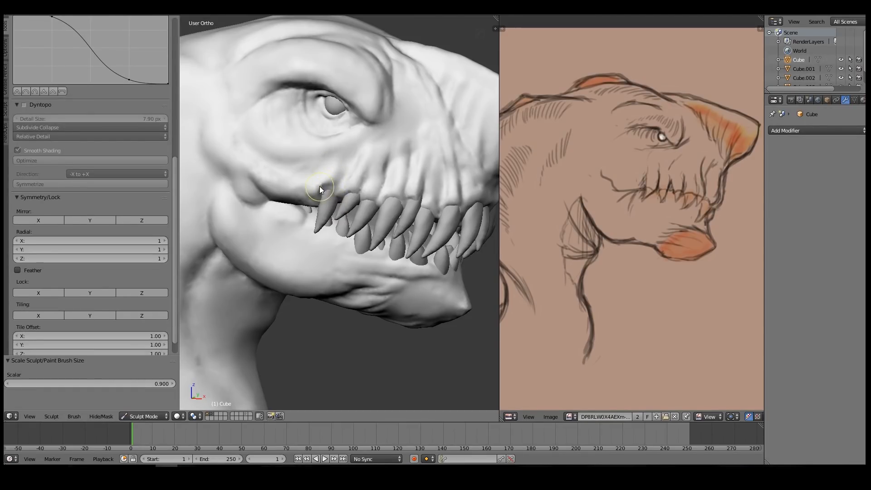
shift+drag(336, 181, 298, 205)
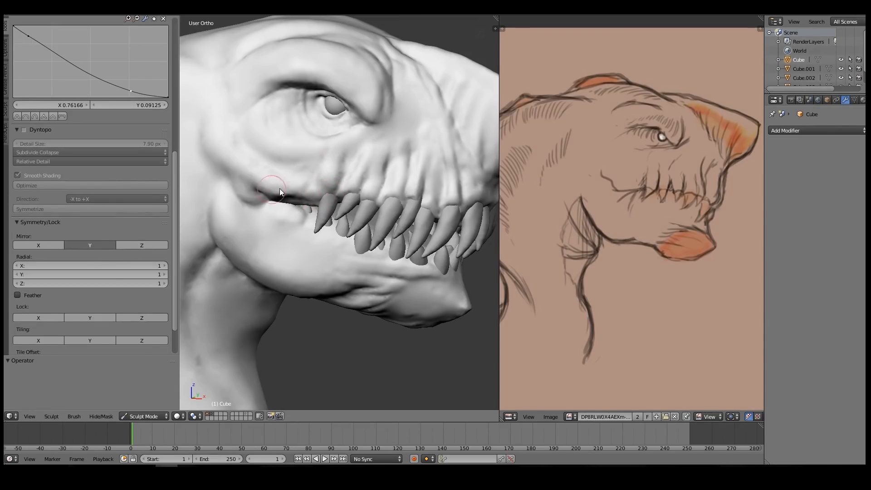
Enable Dyntopo for the head and set the detail size to 3.30 px
scroll(152, 195, up, 3)
key(ctrl+d)
click(126, 176)
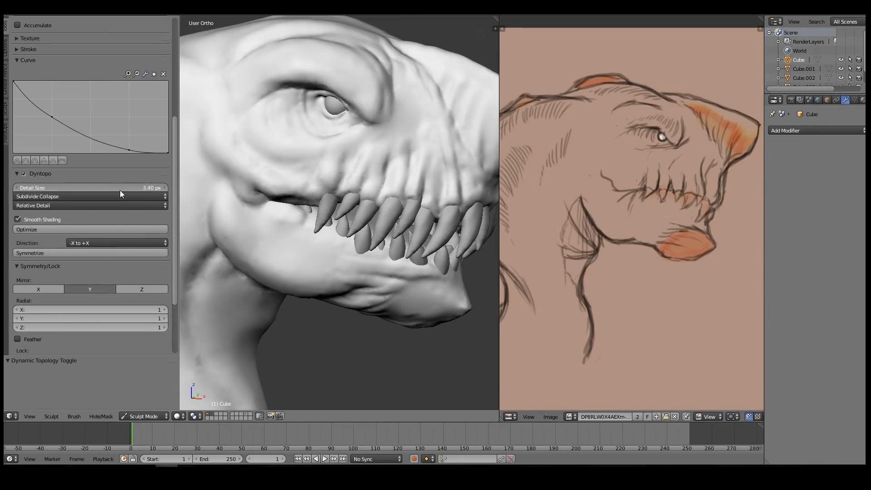
drag(120, 189, 27, 189)
Shrink the brush further and carve fine wrinkles into the skin around the eye
key(bracketleft)
middle_drag(240, 202, 328, 187)
mouse_move(282, 104)
mouse_down()
mouse_move(278, 119)
mouse_move(309, 136)
mouse_up()
mouse_move(330, 125)
middle_down()
mouse_move(348, 131)
mouse_move(350, 206)
mouse_move(371, 190)
mouse_move(391, 132)
mouse_move(370, 97)
mouse_move(389, 122)
mouse_move(376, 141)
middle_up()
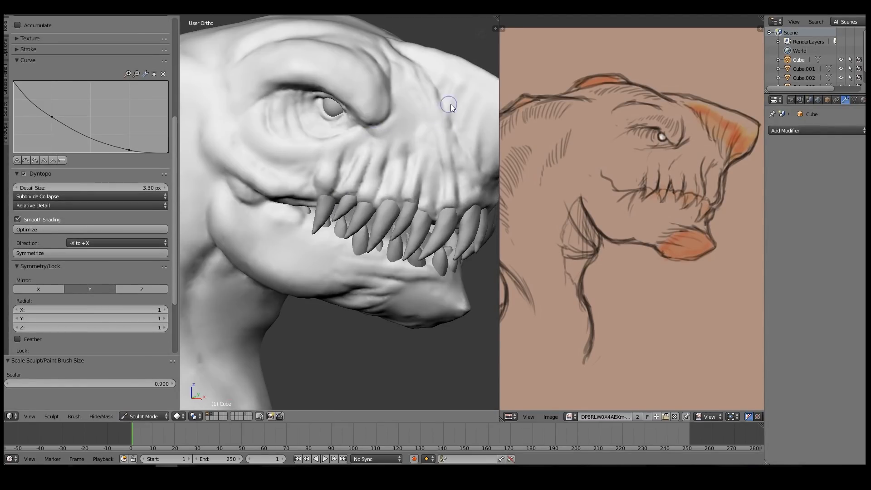
middle_drag(450, 105, 349, 181)
middle_drag(348, 233, 360, 235)
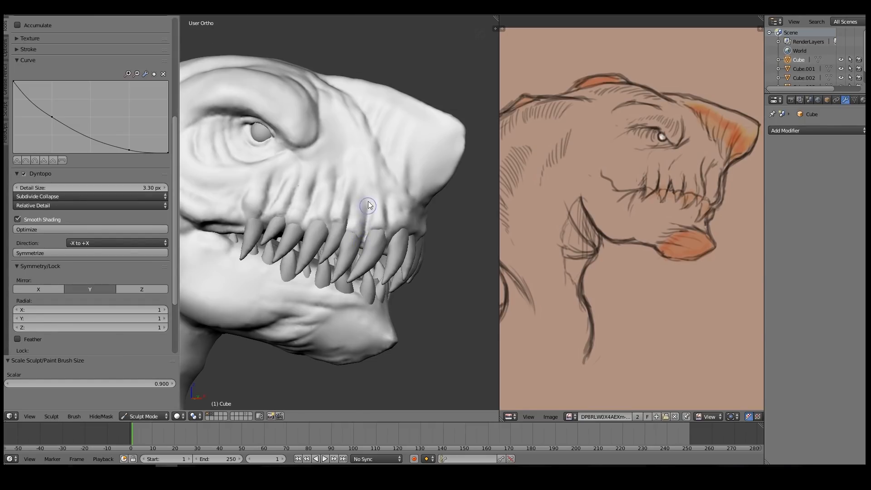
Set the Crease brush radius to 18 px for detailing the lower jaw
scroll(382, 236, down, 5)
middle_drag(383, 236, 322, 211)
scroll(321, 212, up, 6)
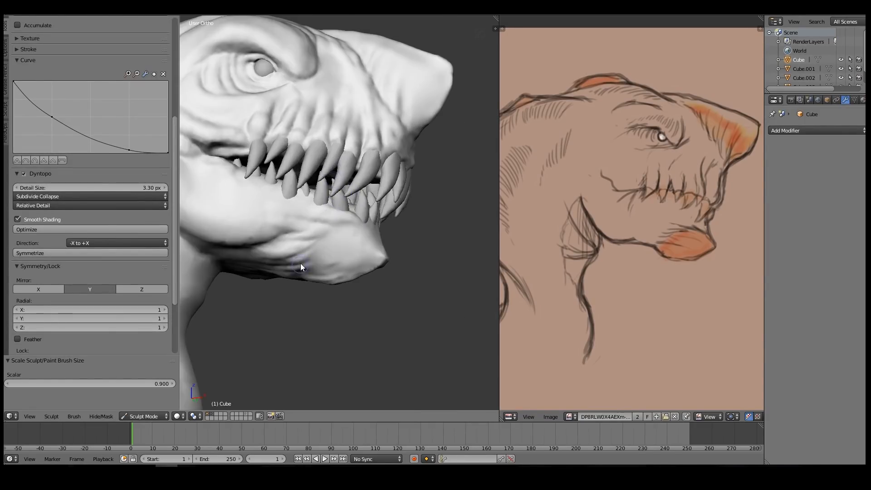
key(f)
click(328, 254)
scroll(165, 109, up, 7)
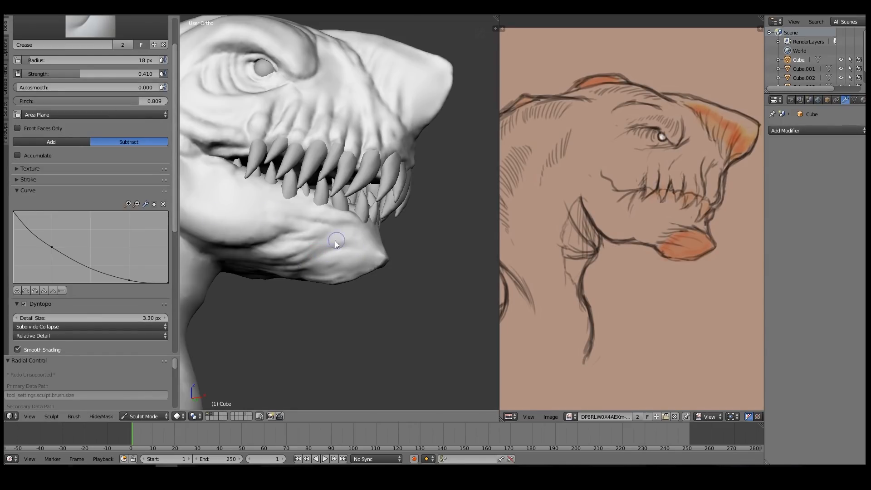
Work the lower jaw's wrinkles below the teeth, smoothing them and creasing with Y mirroring on
mouse_move(344, 225)
middle_down()
mouse_move(315, 237)
mouse_move(336, 237)
mouse_move(312, 225)
mouse_move(368, 218)
mouse_move(320, 233)
mouse_move(287, 227)
mouse_move(299, 239)
mouse_move(304, 218)
mouse_move(314, 241)
mouse_move(295, 226)
mouse_move(311, 223)
mouse_move(298, 238)
mouse_move(303, 251)
middle_up()
key(5)
key(3)
scroll(88, 224, down, 10)
scroll(321, 233, up, 2)
mouse_move(320, 246)
shift+mouse_down()
mouse_move(328, 250)
mouse_move(318, 249)
shift+mouse_up()
key(shift+c)
mouse_move(287, 242)
middle_down()
mouse_move(368, 227)
mouse_move(375, 241)
middle_up()
click(90, 200)
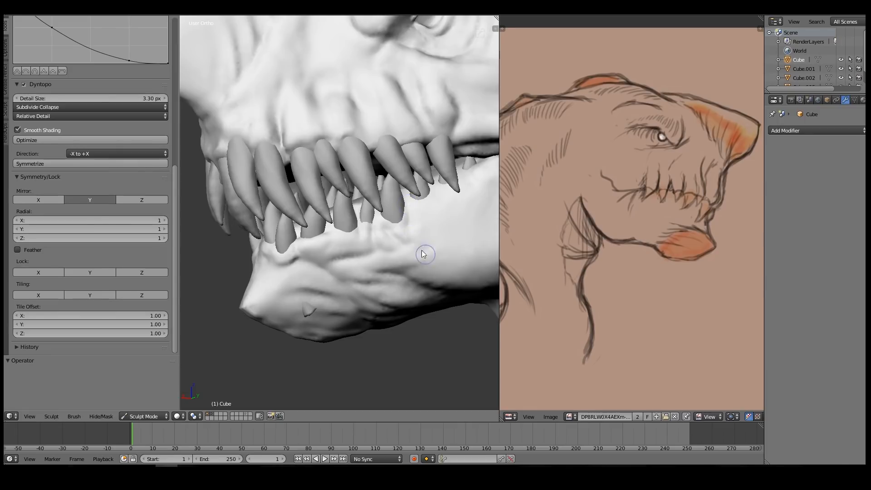
Smooth the folds between the lower teeth and the chin, switching to the Clay brush to build up the skin
middle_drag(424, 253, 341, 262)
mouse_move(337, 255)
shift+mouse_down()
mouse_move(311, 243)
mouse_move(340, 263)
mouse_move(427, 287)
mouse_move(421, 269)
shift+mouse_up()
key(c)
middle_drag(421, 270, 366, 242)
mouse_move(366, 242)
shift+mouse_down()
mouse_move(312, 255)
mouse_move(307, 238)
mouse_move(323, 299)
shift+mouse_up()
shift+drag(323, 300, 339, 283)
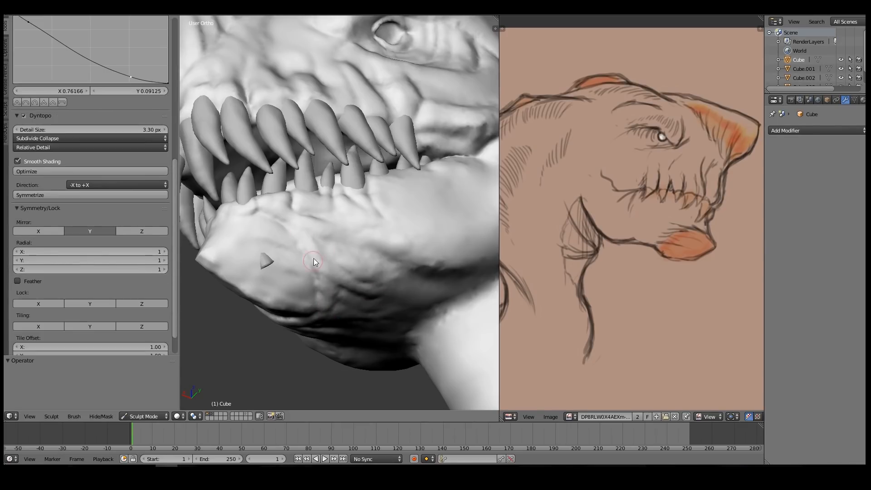
Select the lower teeth and pull the tooth tip poking through the chin back inside with the Grab brush
middle_drag(347, 307, 292, 263)
right_click(292, 263)
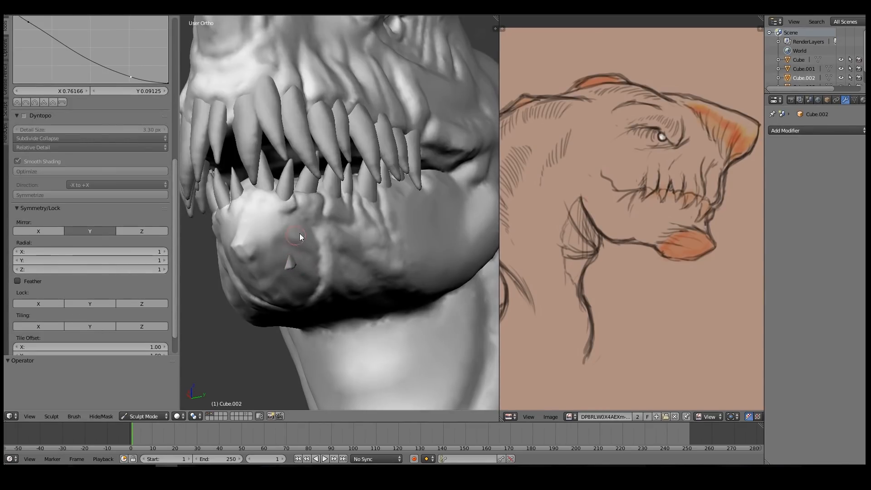
key(g)
key(f)
click(358, 224)
key(y)
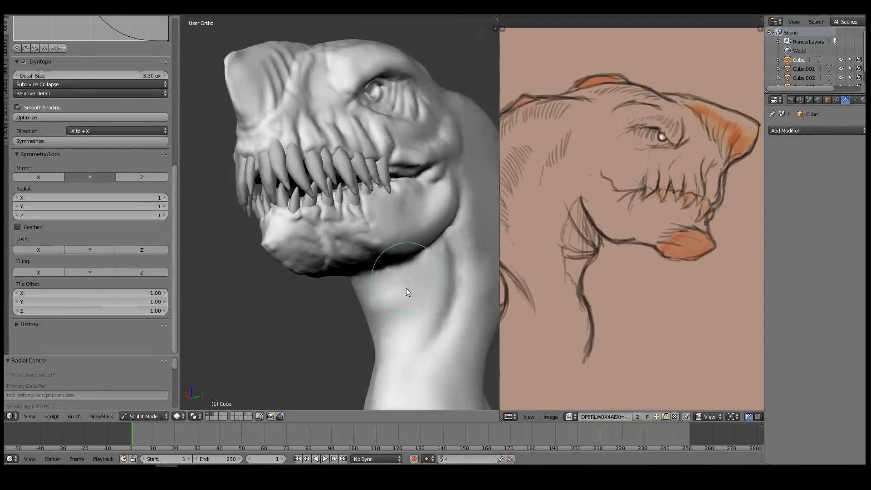
Shrink the brush and smooth the gum below the rear lower teeth
middle_drag(406, 288, 358, 211)
scroll(359, 210, up, 4)
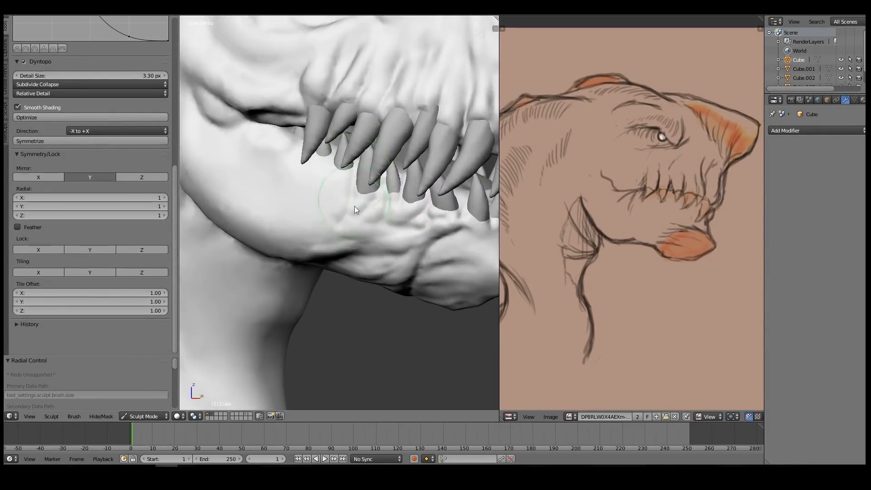
key(bracketleft)
key(bracketleft)
key(bracketleft)
key(bracketleft)
key(bracketleft)
key(bracketright)
mouse_move(341, 216)
shift+mouse_down()
mouse_move(374, 214)
mouse_move(346, 203)
shift+mouse_up()
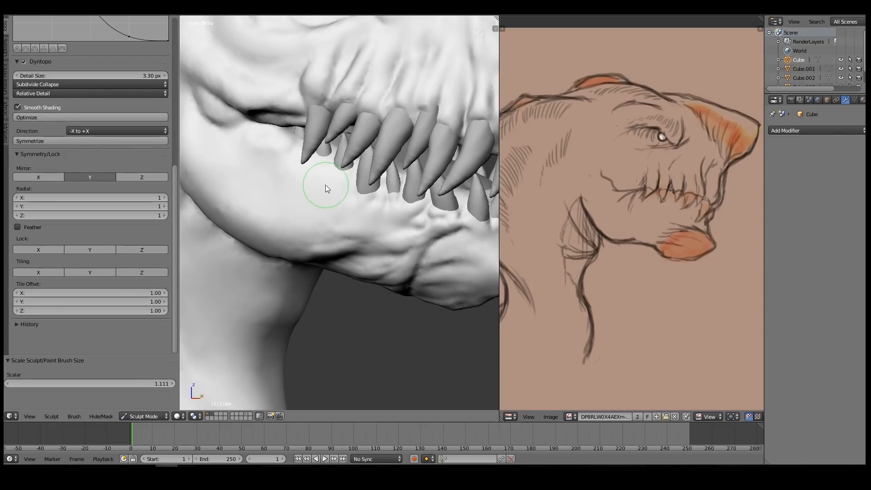
Switch to the Grab brush and adjust its size for shaping the upper lip and snout above the front teeth
mouse_move(321, 187)
shift+middle_down()
mouse_move(277, 281)
mouse_move(300, 277)
shift+middle_up()
key(g)
key(f)
click(427, 234)
scroll(434, 232, down, 5)
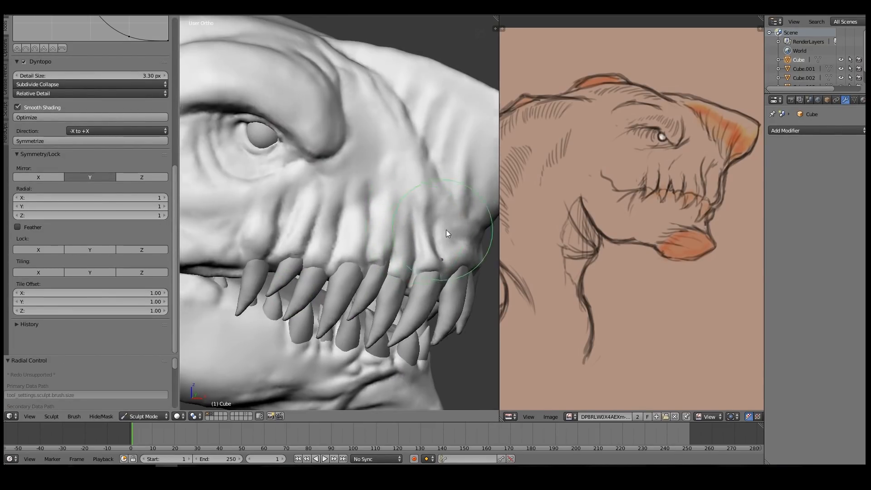
mouse_move(404, 230)
middle_down()
mouse_move(370, 206)
mouse_move(270, 212)
mouse_move(408, 194)
mouse_move(428, 200)
mouse_move(245, 216)
middle_up()
key(bracketleft)
key(bracketleft)
key(bracketleft)
key(bracketleft)
key(bracketleft)
scroll(274, 218, down, 5)
scroll(324, 193, up, 5)
mouse_move(372, 194)
middle_down()
mouse_move(407, 200)
mouse_move(342, 268)
middle_up()
Select the teeth in Object Mode, put them in Sculpt Mode and make the head active again
scroll(407, 200, down, 4)
click(144, 416)
click(144, 405)
right_click(340, 299)
scroll(338, 295, up, 3)
click(137, 416)
click(137, 386)
mouse_move(290, 298)
middle_down()
mouse_move(412, 270)
mouse_move(360, 286)
mouse_move(383, 272)
mouse_move(216, 293)
mouse_move(323, 279)
mouse_move(291, 278)
mouse_move(428, 282)
mouse_move(367, 255)
middle_up()
right_click(305, 277)
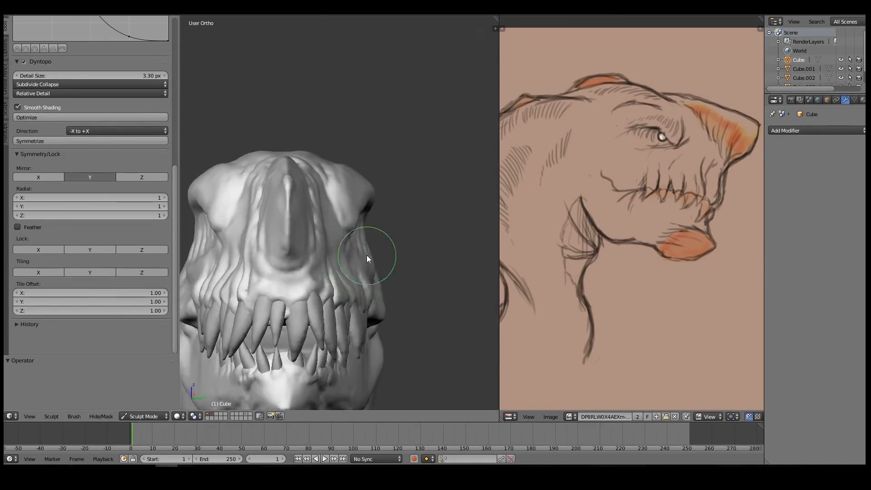
scroll(356, 295, down, 6)
mouse_move(353, 290)
middle_down()
mouse_move(377, 280)
mouse_move(328, 247)
mouse_move(290, 266)
middle_up()
scroll(377, 280, up, 4)
scroll(290, 266, up, 4)
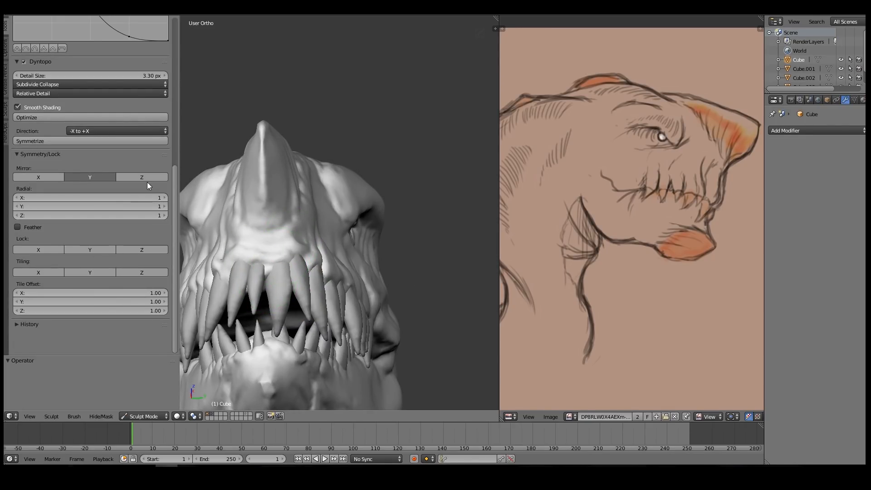
click(105, 177)
scroll(277, 261, down, 3)
middle_drag(271, 288, 372, 289)
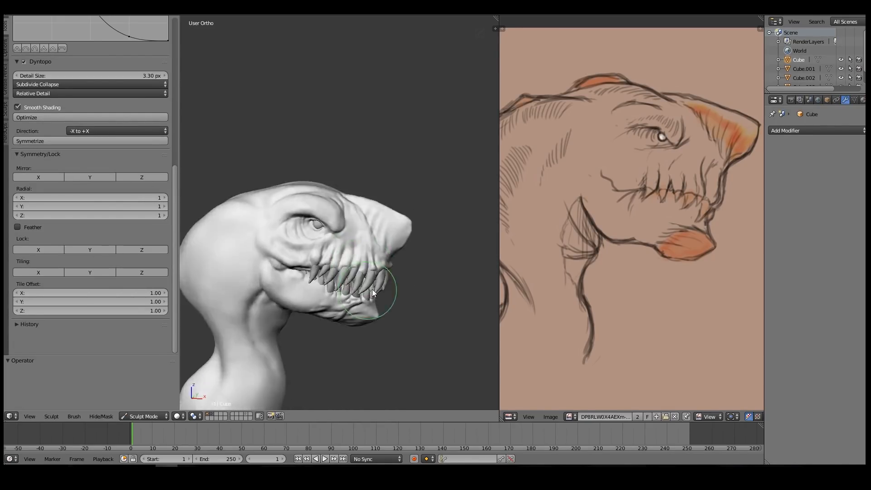
scroll(373, 290, up, 2)
click(91, 178)
key(x)
middle_drag(280, 208, 293, 204)
scroll(305, 169, up, 1)
Switch to the Crease brush and shrink it to a 22 px radius for detailing the neck
right_click(306, 205)
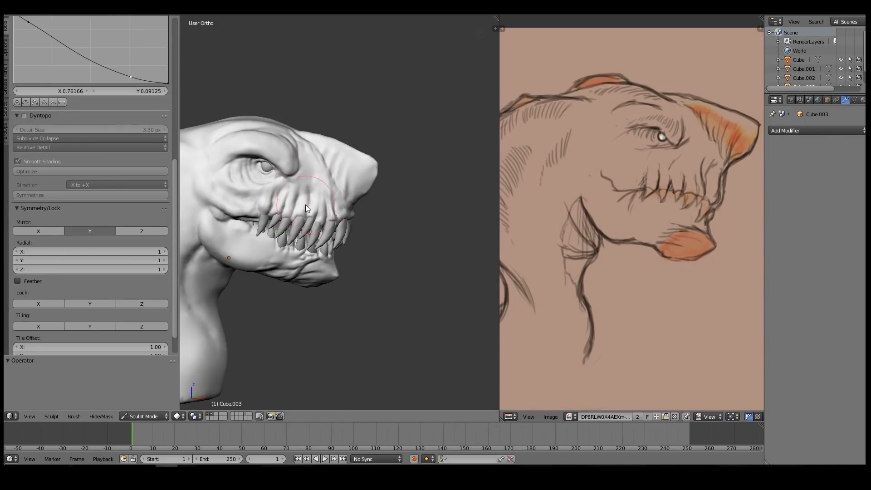
scroll(347, 217, up, 2)
scroll(337, 215, down, 1)
scroll(335, 219, down, 1)
middle_drag(316, 172, 281, 181)
scroll(305, 282, up, 2)
shift+middle_drag(223, 272, 312, 245)
scroll(174, 147, up, 10)
key(shift+c)
key(bracketleft)
key(bracketleft)
key(bracketleft)
key(bracketleft)
key(bracketleft)
key(bracketleft)
key(bracketleft)
key(bracketleft)
Crease the long folds running down the neck behind the jaw
mouse_move(293, 217)
middle_down()
mouse_move(273, 265)
mouse_move(282, 236)
middle_up()
right_click(223, 243)
drag(288, 230, 273, 309)
right_click(340, 227)
mouse_move(340, 227)
middle_down()
mouse_move(325, 229)
mouse_move(346, 156)
mouse_move(271, 259)
mouse_move(302, 274)
mouse_move(272, 120)
mouse_move(314, 94)
middle_up()
drag(314, 95, 320, 198)
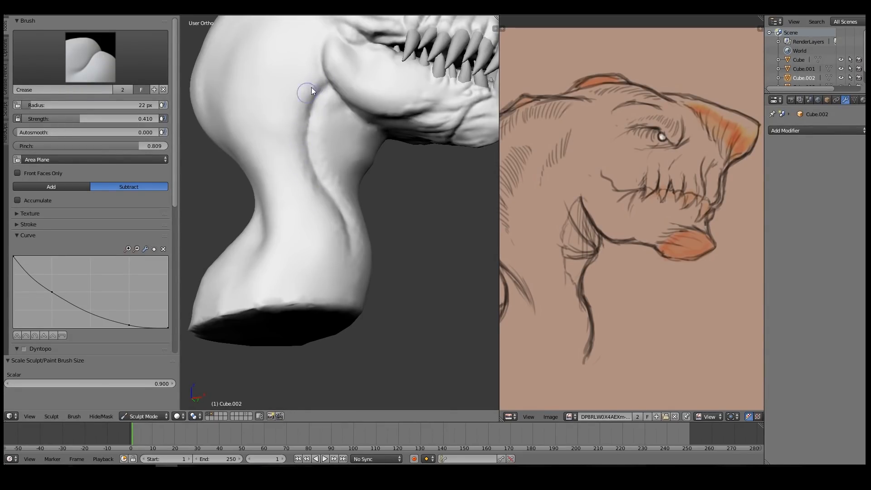
Inspect the mesh density in wireframe, enable Dyntopo and return to solid shading
key(z)
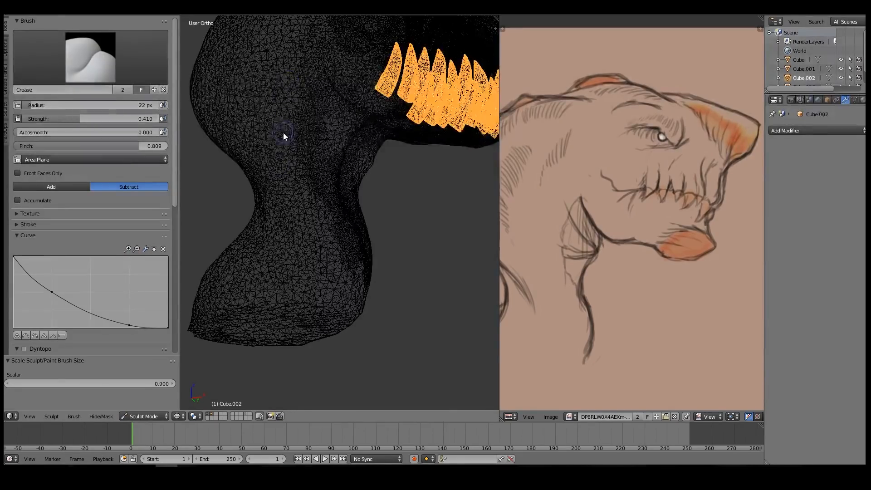
key(ctrl+d)
scroll(165, 279, down, 10)
scroll(172, 176, up, 10)
key(z)
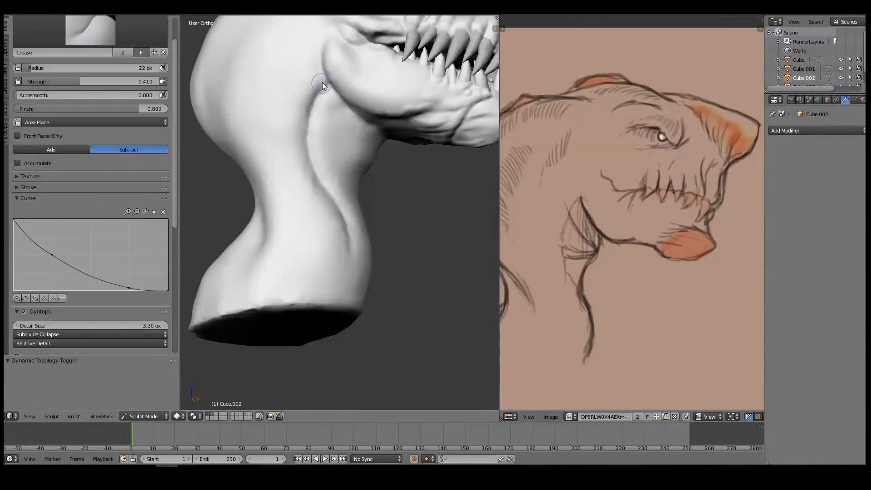
mouse_move(303, 143)
middle_down()
mouse_move(277, 114)
mouse_move(306, 139)
middle_up()
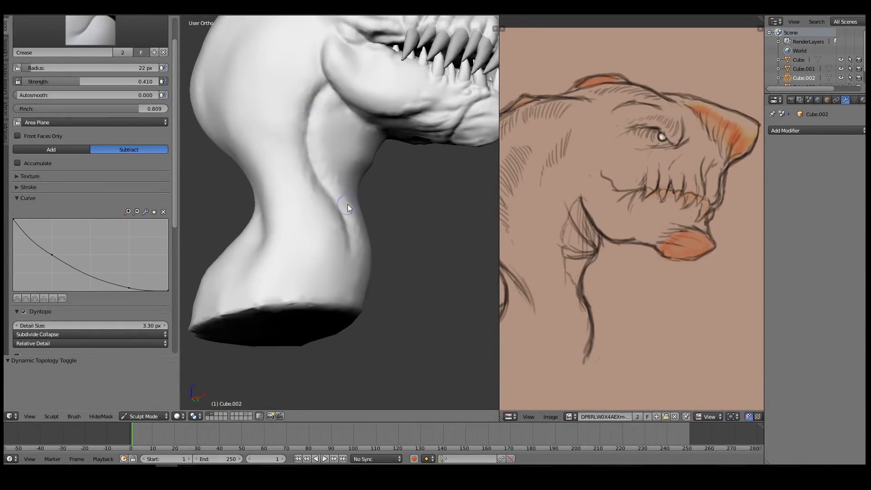
Confirm the Dyntopo settings with the 3.30 px detail size and smooth the skin along the lower jaw
drag(173, 162, 173, 235)
click(146, 194)
key(Return)
drag(175, 186, 174, 158)
shift+drag(411, 90, 423, 95)
mouse_move(424, 94)
middle_down()
mouse_move(394, 102)
mouse_move(378, 131)
mouse_move(311, 157)
middle_up()
scroll(378, 131, down, 3)
scroll(357, 137, up, 3)
scroll(311, 156, up, 3)
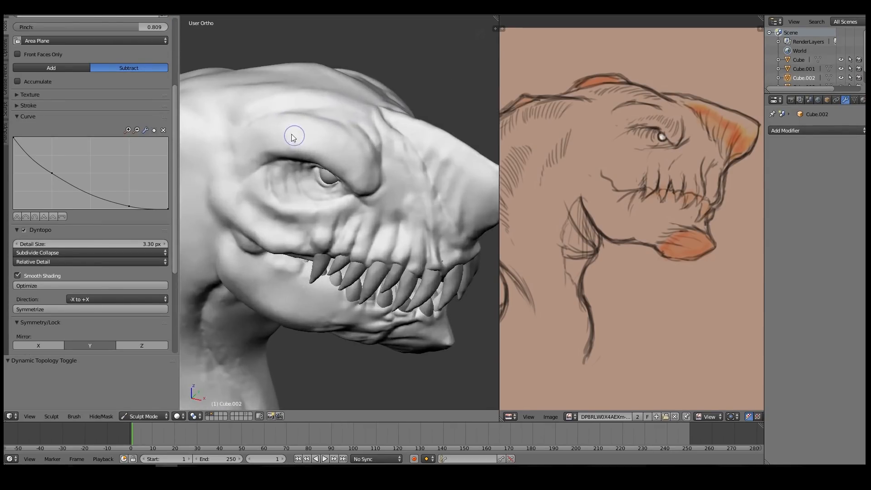
Enlarge the brush, select the head and smooth the brow ridge above the eye
key(bracketright)
key(bracketright)
key(bracketright)
key(bracketright)
key(bracketright)
key(bracketright)
key(bracketright)
key(bracketright)
scroll(334, 155, up, 1)
right_click(359, 173)
shift+drag(346, 141, 315, 149)
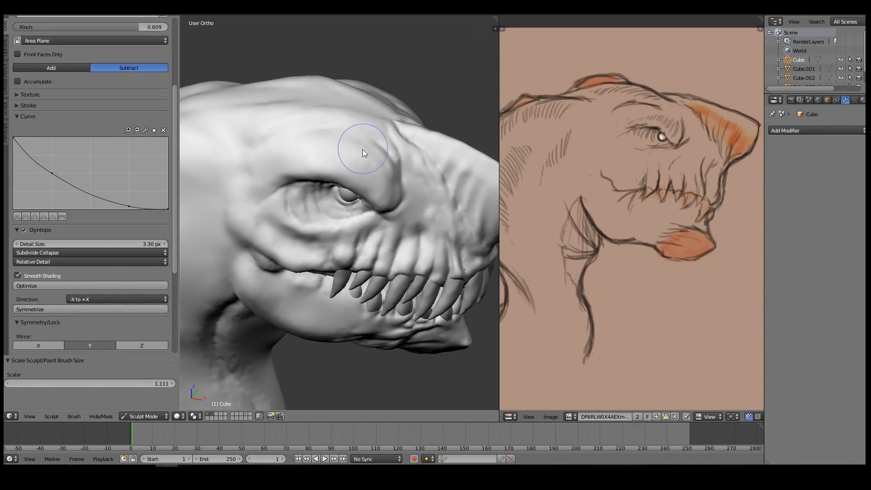
Switch to the Grab brush and resize it for shaping the brow ridge above the eye
key(f)
click(360, 147)
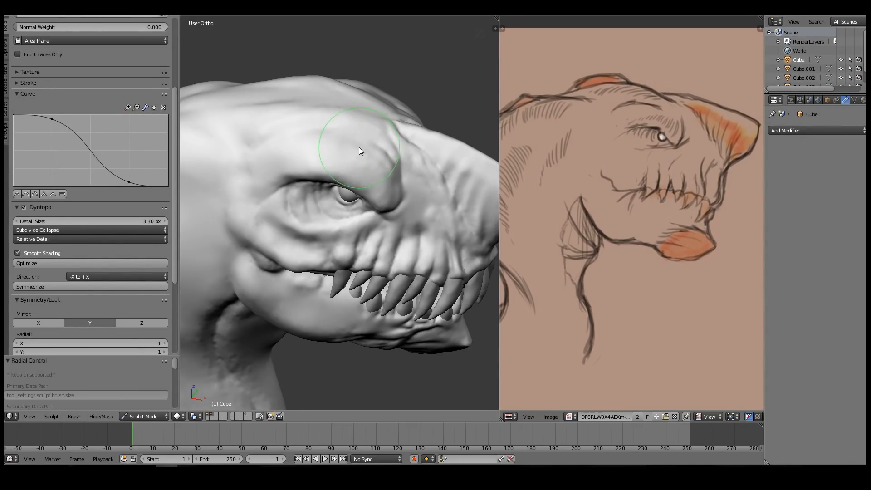
drag(176, 182, 177, 187)
mouse_move(314, 143)
middle_down()
mouse_move(378, 94)
mouse_move(360, 149)
mouse_move(379, 108)
middle_up()
Try the Clay brush, shrink it strongly and switch to the Crease brush for fine detail around the eye
key(c)
key(bracketleft)
key(bracketleft)
key(bracketleft)
key(bracketleft)
key(bracketleft)
key(bracketleft)
key(bracketleft)
key(bracketleft)
key(bracketleft)
key(bracketleft)
key(bracketleft)
key(bracketleft)
key(bracketleft)
key(shift+c)
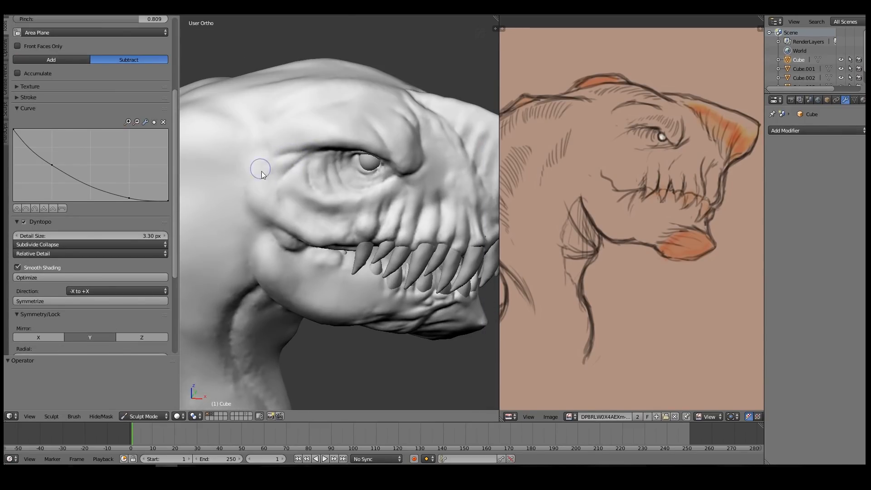
Smooth the skin behind the eye and along the brow and upper eyelid
mouse_move(271, 162)
middle_down()
mouse_move(358, 114)
mouse_move(320, 162)
middle_up()
middle_drag(338, 193, 341, 159)
mouse_move(341, 158)
ctrl+middle_down()
mouse_move(342, 181)
mouse_move(341, 140)
ctrl+middle_up()
shift+drag(320, 155, 325, 113)
ctrl+middle_drag(326, 114, 342, 181)
mouse_move(341, 182)
middle_down()
mouse_move(379, 184)
mouse_move(347, 205)
middle_up()
mouse_move(383, 150)
shift+mouse_down()
mouse_move(391, 104)
mouse_move(366, 153)
shift+mouse_up()
Smooth the cheek fold between the eye and the mouth corner
mouse_move(360, 159)
middle_down()
mouse_move(412, 137)
mouse_move(394, 236)
middle_up()
middle_drag(394, 236, 309, 245)
shift+drag(308, 245, 294, 234)
shift+middle_drag(294, 234, 325, 189)
mouse_move(325, 189)
ctrl+middle_down()
mouse_move(340, 210)
mouse_move(369, 200)
ctrl+middle_up()
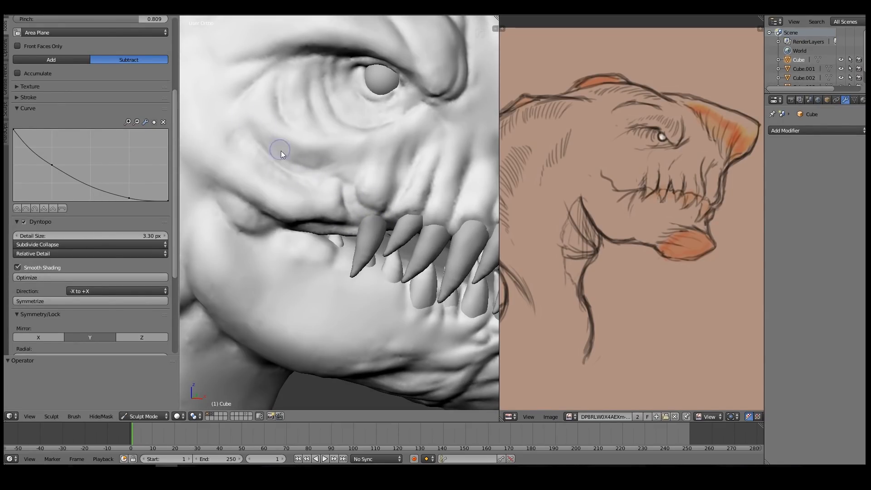
Carve curved concentric wrinkles around the back and underside of the eye and along the eyelid rim
drag(312, 110, 317, 120)
drag(325, 66, 350, 121)
shift+middle_drag(374, 110, 333, 146)
mouse_move(333, 145)
ctrl+middle_down()
mouse_move(323, 156)
mouse_move(334, 134)
ctrl+middle_up()
drag(407, 145, 376, 165)
shift+middle_drag(366, 130, 366, 97)
ctrl+drag(403, 93, 404, 95)
mouse_move(356, 57)
mouse_down()
mouse_move(383, 59)
mouse_move(414, 80)
mouse_up()
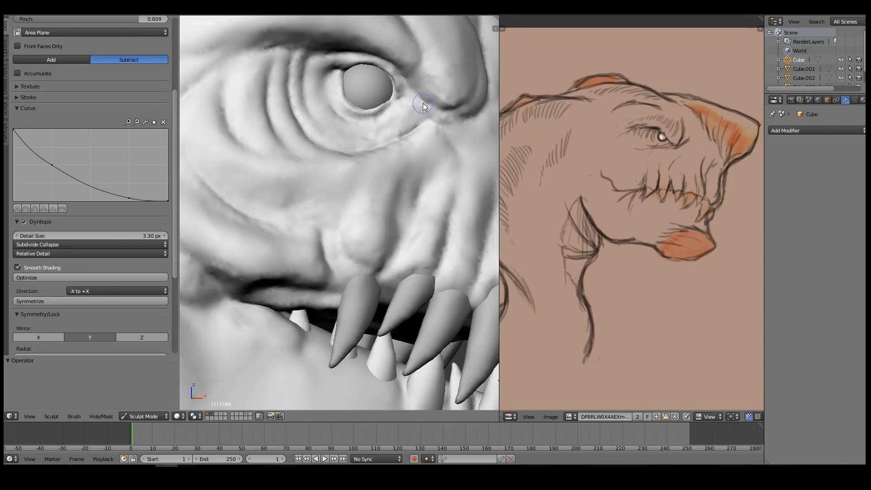
Carve further fine concentric wrinkles behind and beneath the eye with the Crease brush
mouse_move(443, 121)
ctrl+middle_down()
mouse_move(398, 190)
mouse_move(388, 135)
ctrl+middle_up()
ctrl+middle_drag(339, 121, 346, 92)
mouse_move(358, 45)
shift+middle_down()
mouse_move(375, 122)
mouse_move(382, 92)
shift+middle_up()
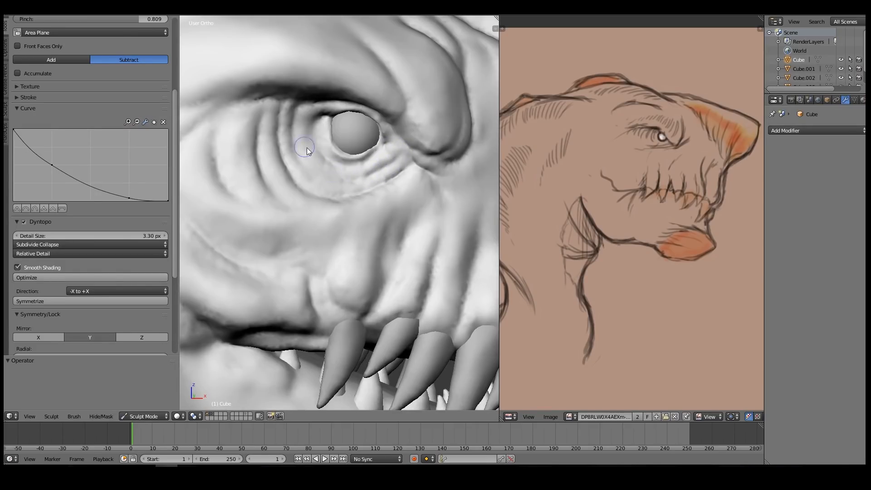
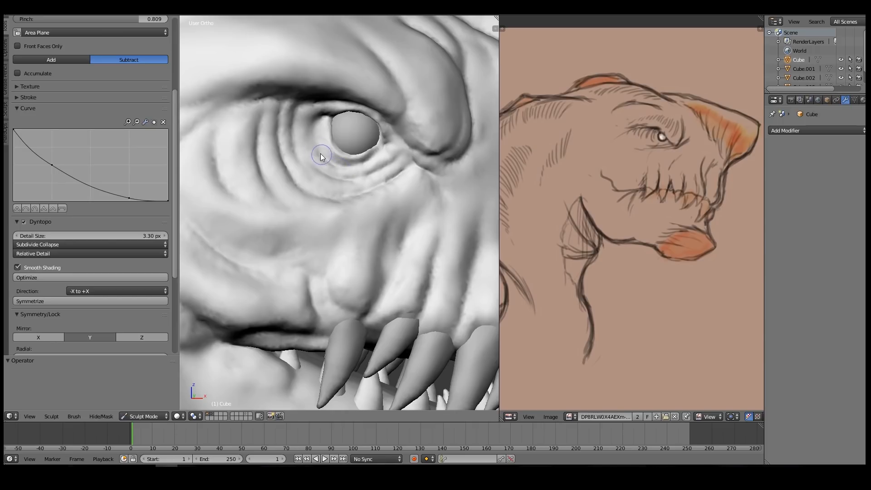
mouse_move(335, 144)
ctrl+middle_down()
mouse_move(310, 191)
mouse_move(350, 155)
mouse_move(333, 159)
mouse_move(324, 99)
mouse_move(287, 167)
mouse_move(361, 132)
ctrl+middle_up()
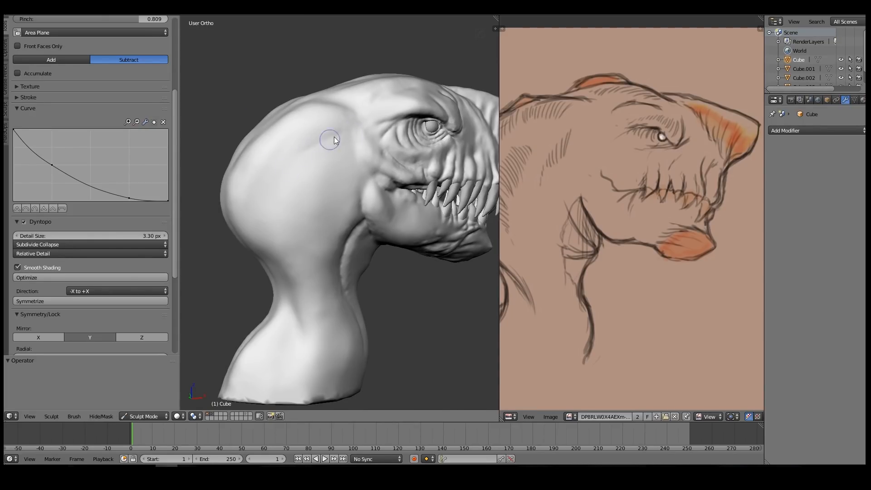
Smooth the surface along the side and back of the neck bulge
mouse_move(314, 148)
shift+mouse_down()
mouse_move(328, 138)
mouse_move(302, 157)
shift+mouse_up()
mouse_move(303, 163)
middle_down()
mouse_move(309, 171)
mouse_move(368, 146)
middle_up()
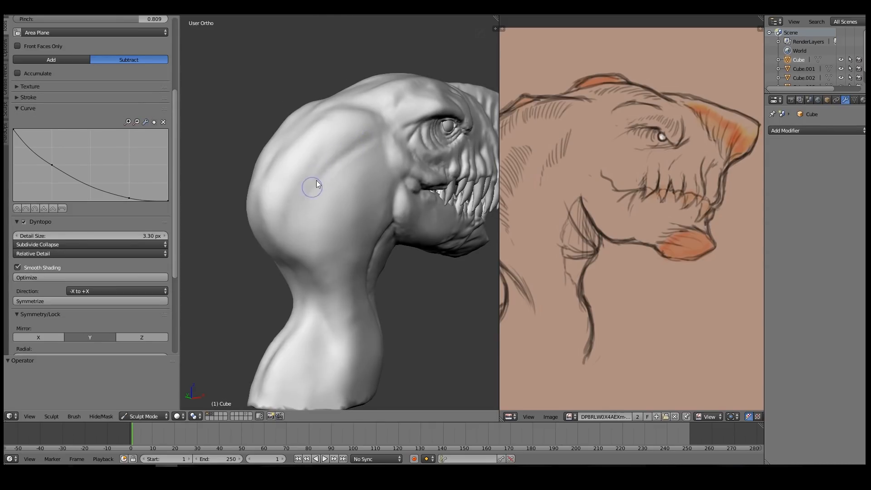
shift+drag(315, 195, 358, 141)
mouse_move(359, 141)
middle_down()
mouse_move(327, 130)
mouse_move(355, 120)
mouse_move(354, 174)
mouse_move(399, 131)
mouse_move(355, 223)
middle_up()
Carve a crease from the gum line above the upper teeth up the side of the snout
scroll(355, 120, up, 2)
scroll(401, 130, up, 1)
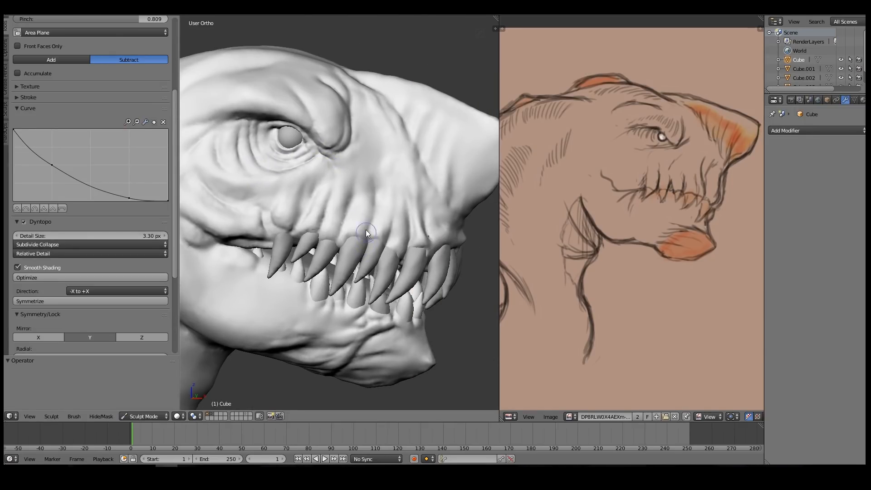
drag(365, 237, 376, 162)
middle_drag(379, 167, 390, 158)
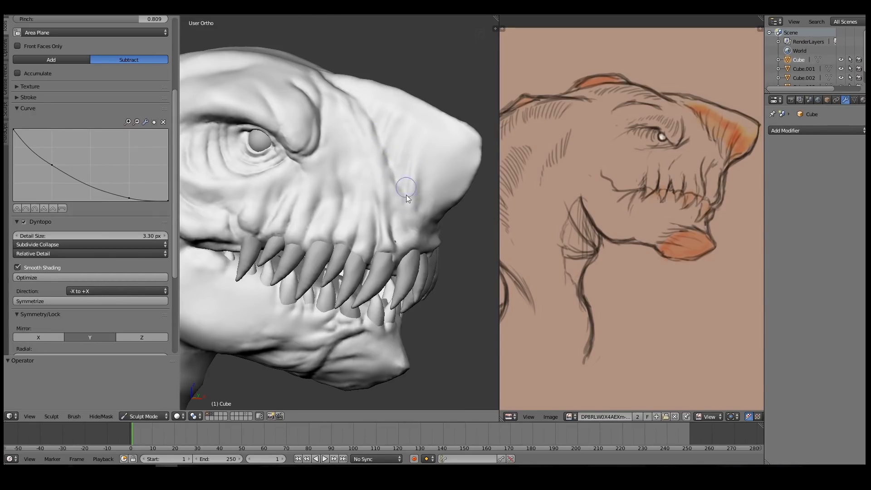
mouse_move(432, 217)
shift+middle_down()
mouse_move(397, 205)
mouse_move(370, 168)
shift+middle_up()
mouse_move(371, 182)
middle_down()
mouse_move(327, 161)
mouse_move(452, 105)
mouse_move(388, 152)
mouse_move(410, 136)
mouse_move(372, 265)
middle_up()
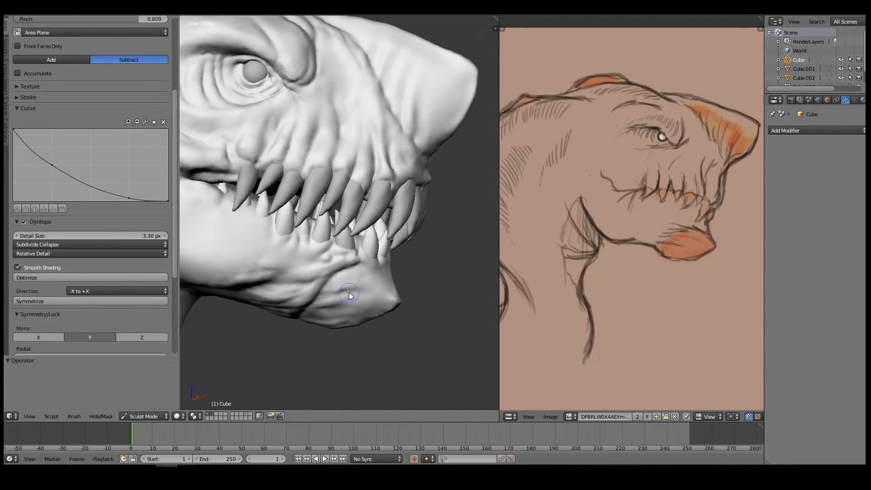
Try the Smooth, Clay Strips and Fill/Deepen brushes for reshaping the chin
key(s)
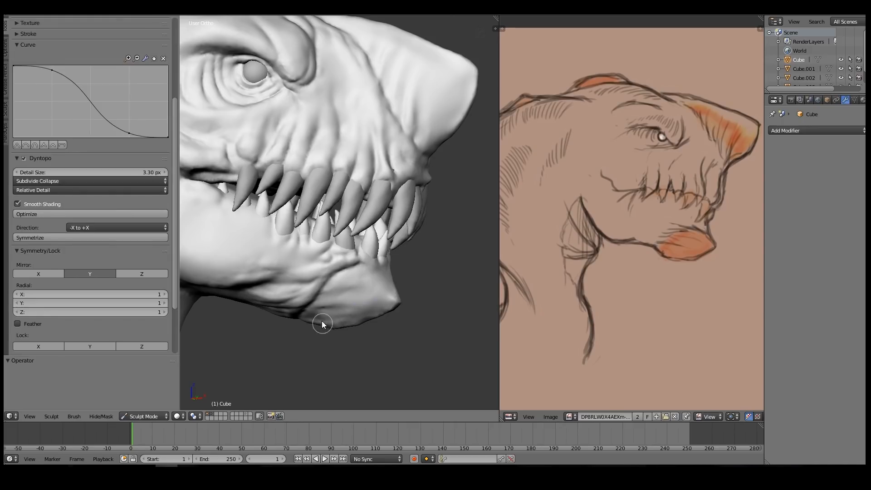
mouse_move(376, 316)
shift+middle_down()
mouse_move(392, 286)
mouse_move(368, 236)
mouse_move(384, 217)
mouse_move(339, 199)
mouse_move(370, 186)
mouse_move(372, 231)
shift+middle_up()
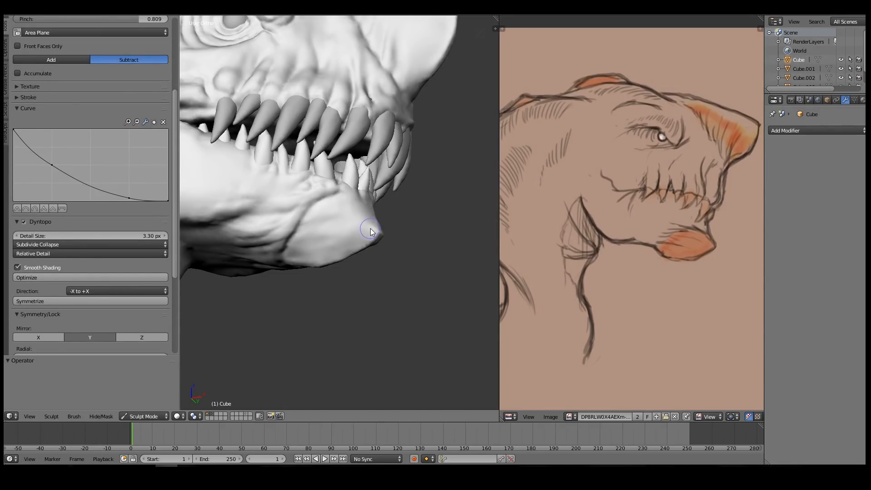
key(c)
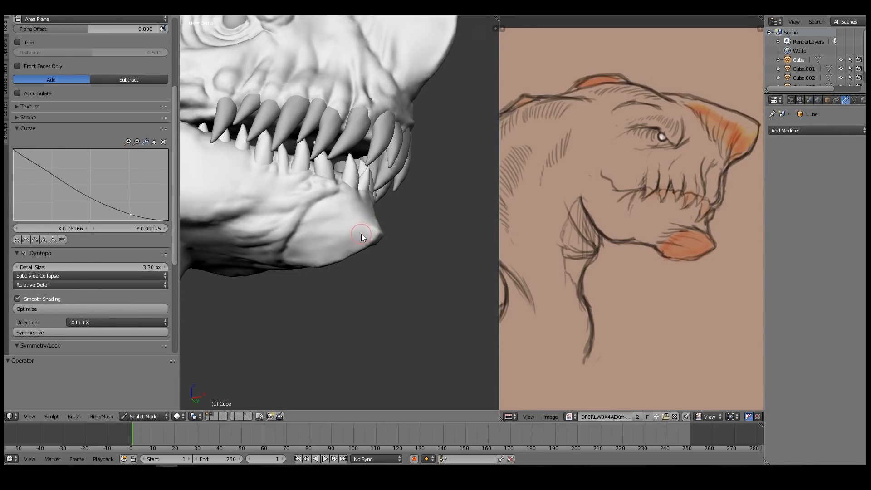
key(3)
scroll(167, 178, up, 5)
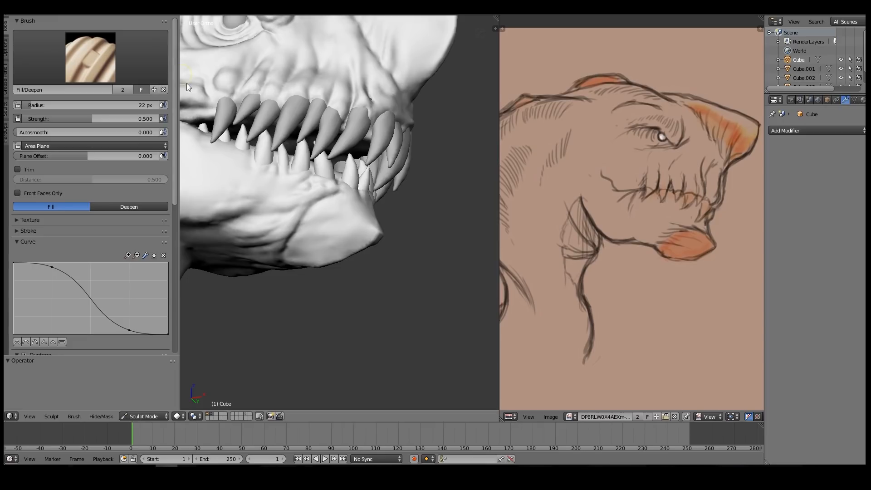
Flatten the pointed chin tip into a blunt end with the Flatten/Contrast brush at a 45 px radius
key(shift+t)
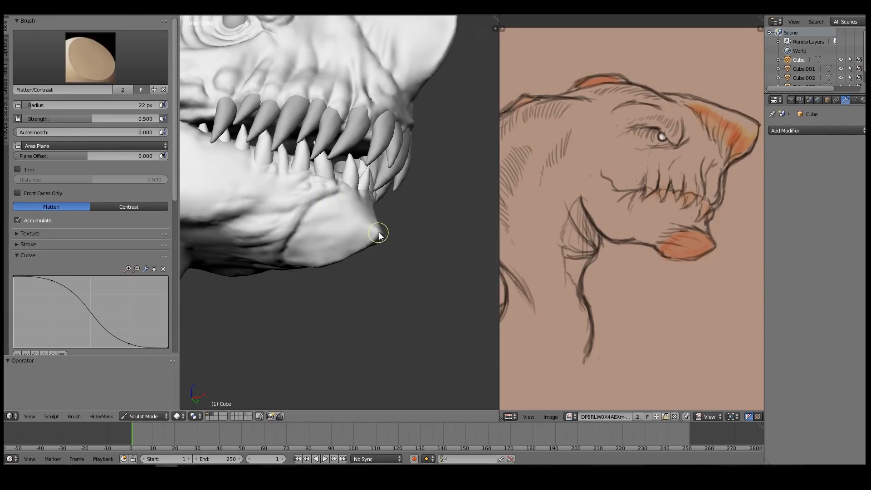
key(bracketright)
key(bracketright)
key(bracketright)
key(bracketright)
key(bracketright)
key(bracketright)
key(bracketright)
key(bracketright)
mouse_move(374, 230)
shift+middle_down()
mouse_move(343, 225)
mouse_move(257, 248)
mouse_move(333, 246)
shift+middle_up()
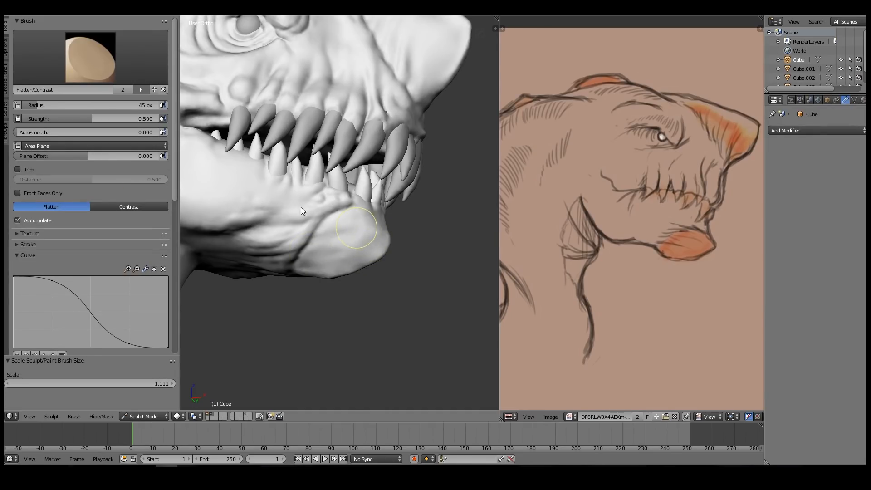
Set the Flatten/Contrast brush's plane offset to 0.006 and strength to 0.599, and work over the chin
mouse_move(83, 156)
mouse_down()
mouse_move(131, 156)
mouse_move(88, 161)
mouse_up()
click(347, 232)
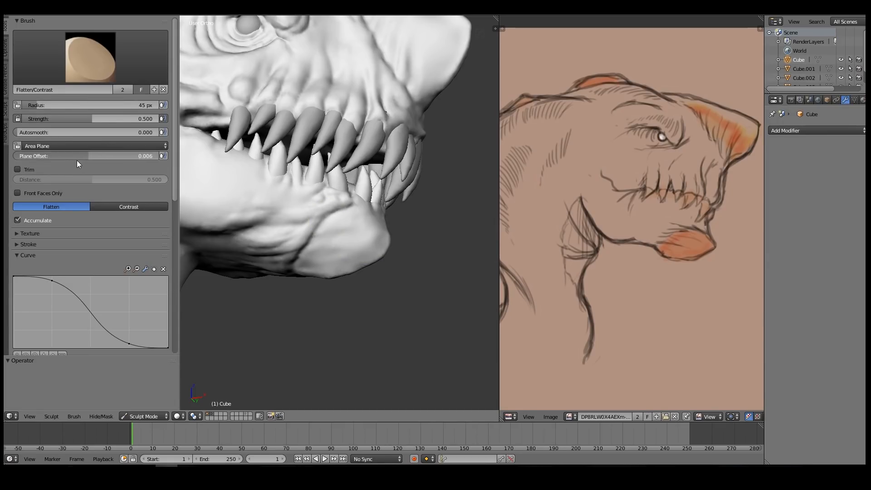
drag(88, 116, 106, 117)
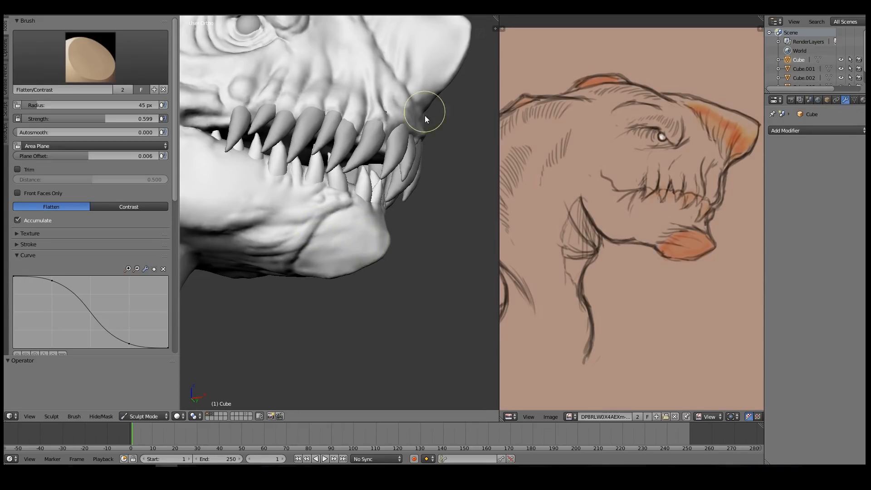
middle_drag(425, 115, 419, 129)
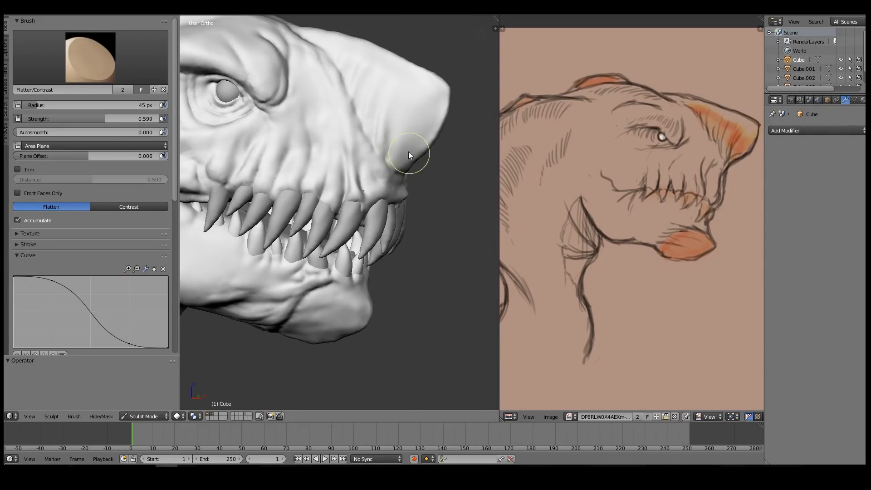
Build up a raised ridge on the crown of the head with the Clay Strips brush at a 25 px radius
scroll(411, 163, down, 5)
mouse_move(299, 240)
shift+middle_down()
mouse_move(343, 208)
mouse_move(408, 224)
mouse_move(392, 206)
mouse_move(385, 264)
mouse_move(369, 149)
shift+middle_up()
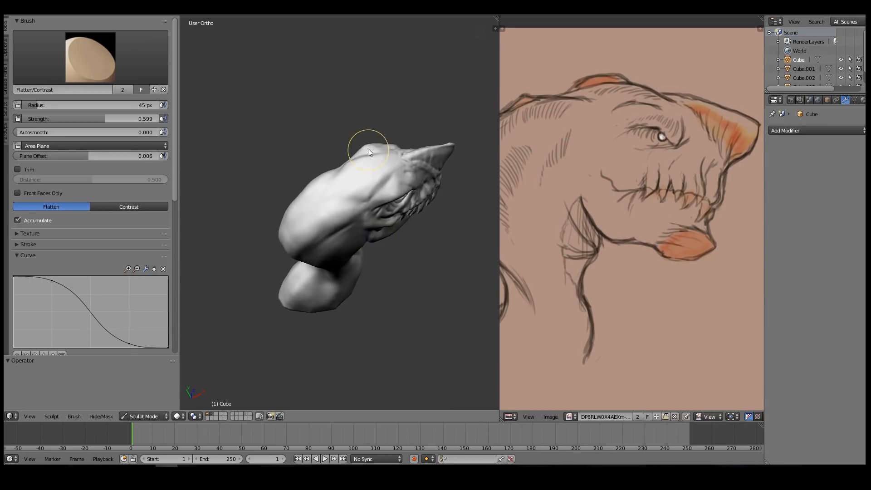
scroll(368, 150, up, 2)
scroll(634, 140, up, 3)
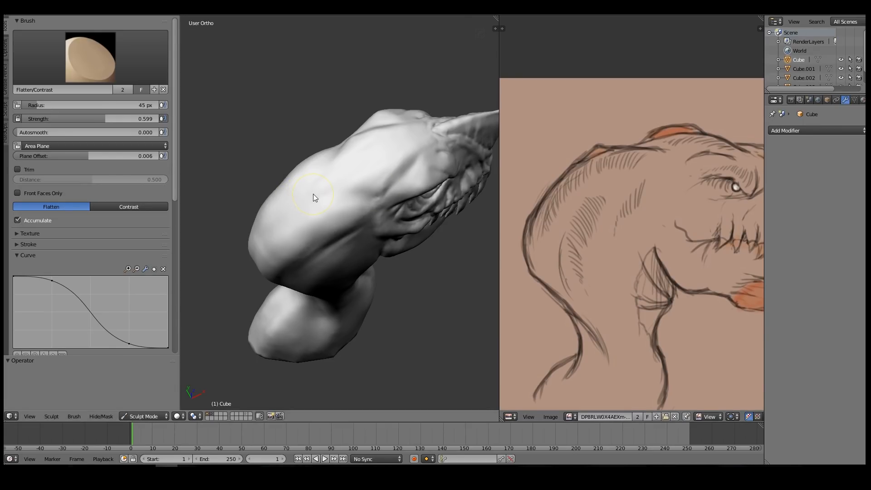
key(5)
mouse_move(373, 166)
ctrl+middle_down()
mouse_move(380, 145)
mouse_move(404, 140)
mouse_move(356, 152)
mouse_move(323, 113)
mouse_move(375, 165)
mouse_move(375, 151)
mouse_move(355, 122)
mouse_move(327, 159)
mouse_move(315, 154)
mouse_move(326, 207)
mouse_move(350, 220)
ctrl+middle_up()
key(bracketleft)
key(bracketleft)
key(bracketleft)
key(bracketleft)
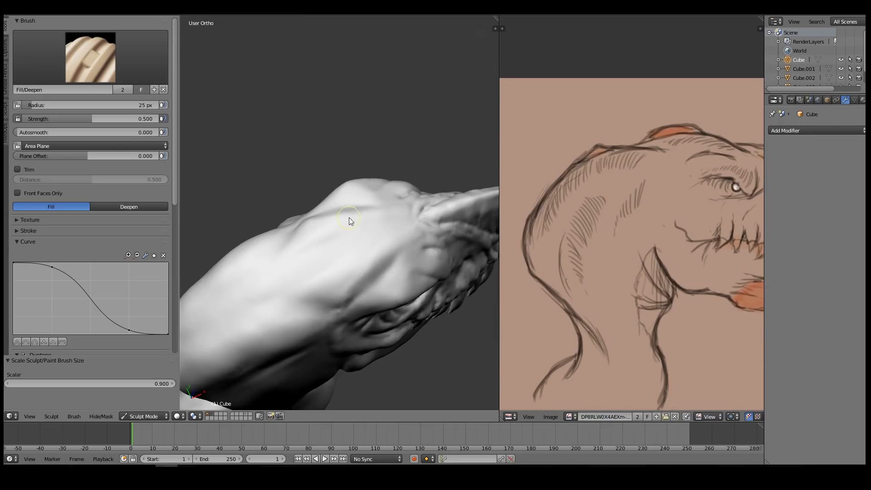
key(c)
click(336, 248)
drag(325, 253, 361, 239)
mouse_move(333, 227)
middle_down()
mouse_move(314, 146)
mouse_move(350, 162)
mouse_move(338, 206)
middle_up()
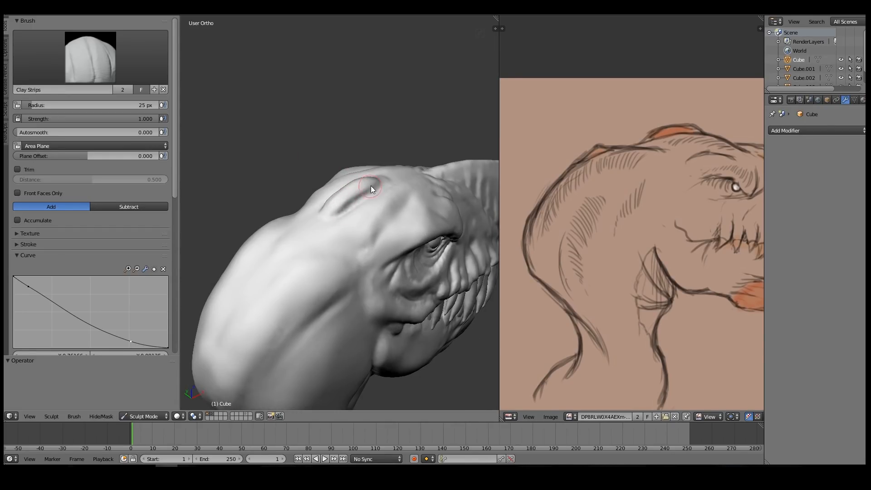
Smooth the crown ridge and build a second raised bump on the upper back of the neck
shift+drag(371, 186, 360, 194)
mouse_move(384, 184)
middle_down()
mouse_move(333, 158)
mouse_move(223, 181)
mouse_move(332, 168)
mouse_move(362, 177)
mouse_move(372, 196)
middle_up()
key(KP_1)
mouse_move(376, 183)
mouse_down()
mouse_move(356, 205)
mouse_move(362, 196)
mouse_up()
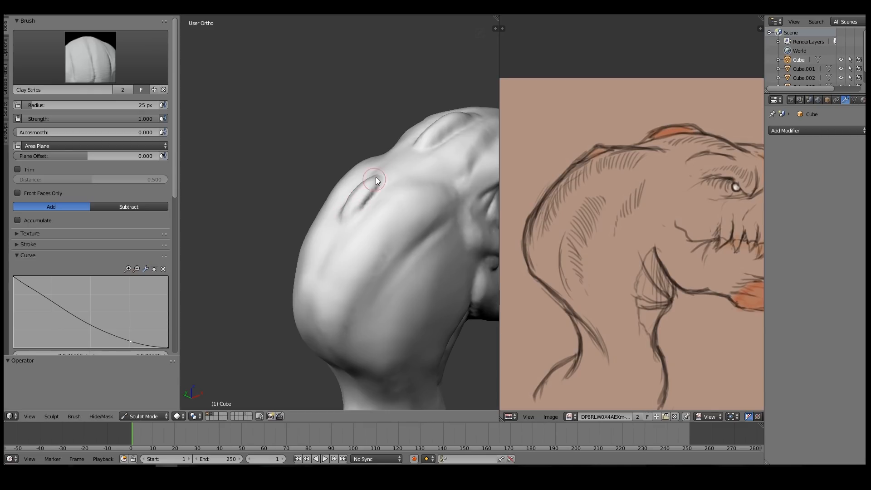
Add raised clay bumps on the lower back of the neck bulge and at the neck's base
mouse_move(367, 181)
middle_down()
mouse_move(332, 145)
mouse_move(362, 182)
middle_up()
mouse_move(348, 223)
ctrl+middle_down()
mouse_move(366, 164)
mouse_move(358, 163)
mouse_move(337, 291)
ctrl+middle_up()
mouse_move(337, 278)
shift+middle_down()
mouse_move(340, 192)
mouse_move(358, 137)
shift+middle_up()
drag(358, 159, 352, 125)
mouse_move(356, 172)
middle_down()
mouse_move(330, 146)
mouse_move(284, 137)
mouse_move(311, 136)
mouse_move(374, 175)
mouse_move(360, 295)
middle_up()
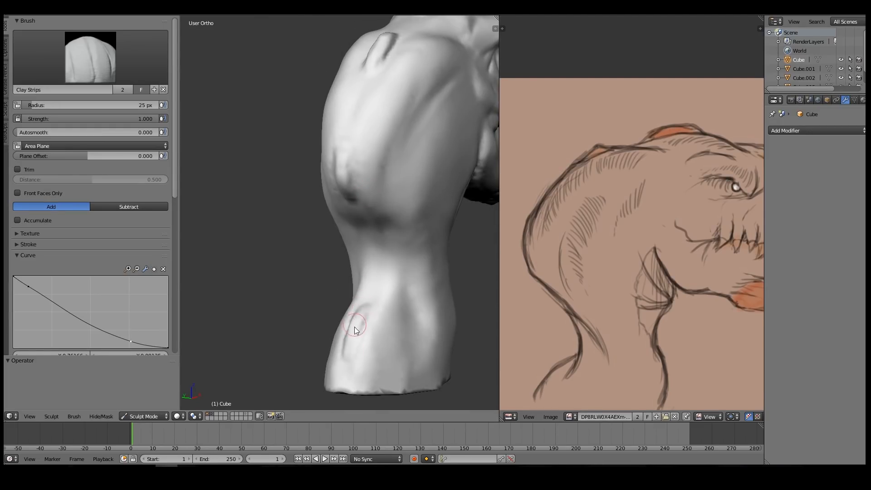
Pull out and round the bump at the neck's base using the Grab brush at a 56 px radius
mouse_move(352, 294)
middle_down()
mouse_move(339, 285)
mouse_move(291, 302)
middle_up()
key(1)
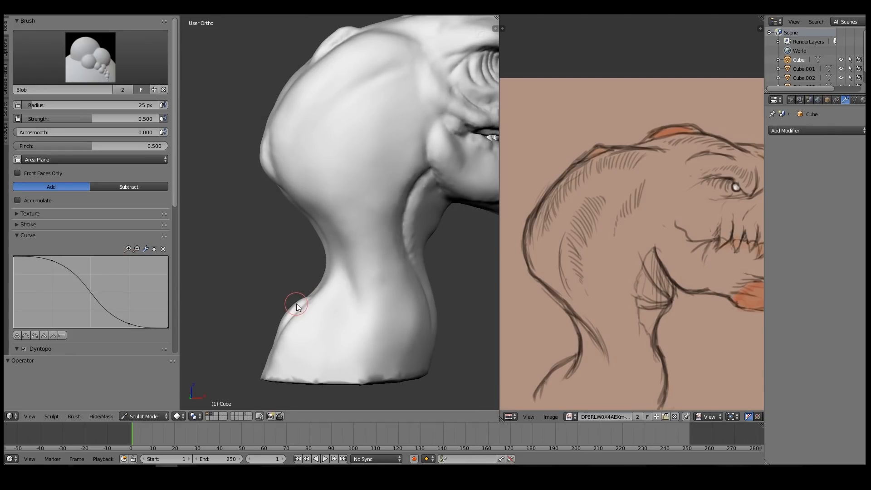
key(g)
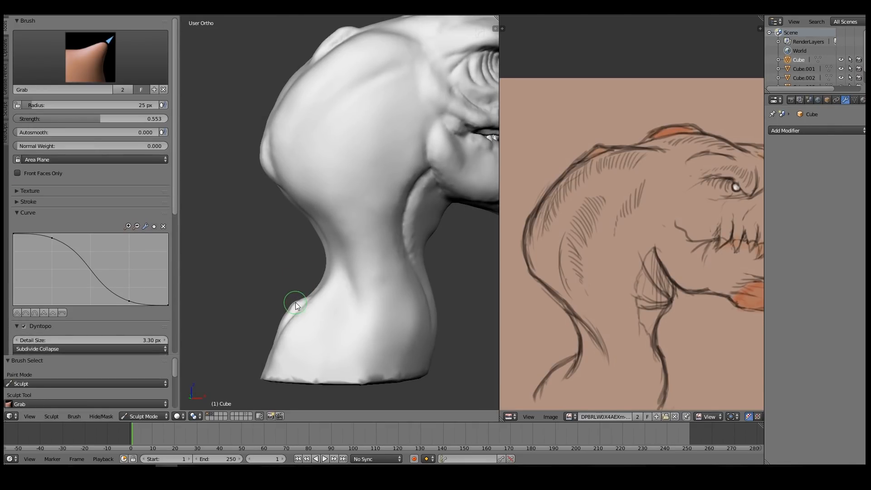
scroll(298, 284, up, 2)
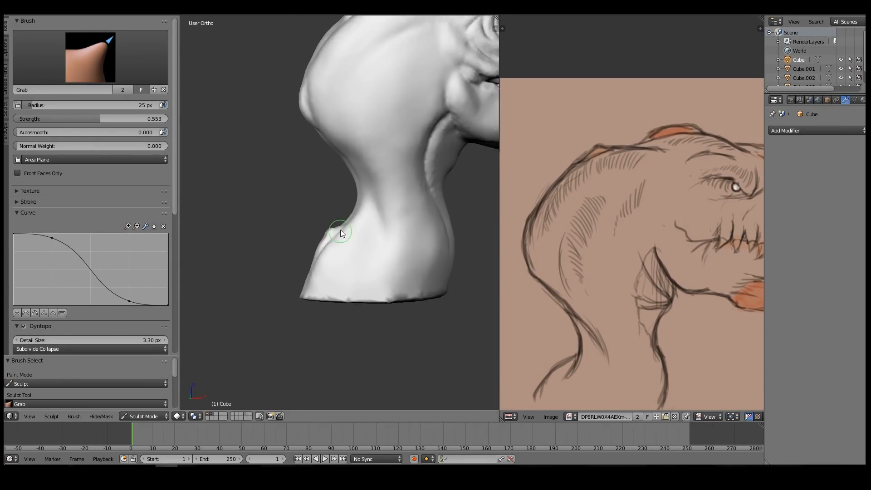
scroll(340, 229, up, 2)
key(f)
click(336, 237)
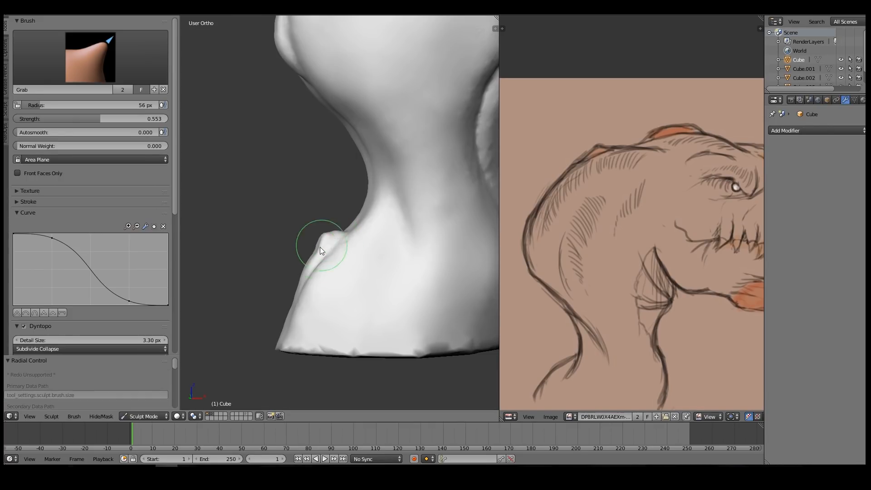
key(shift+s)
key(g)
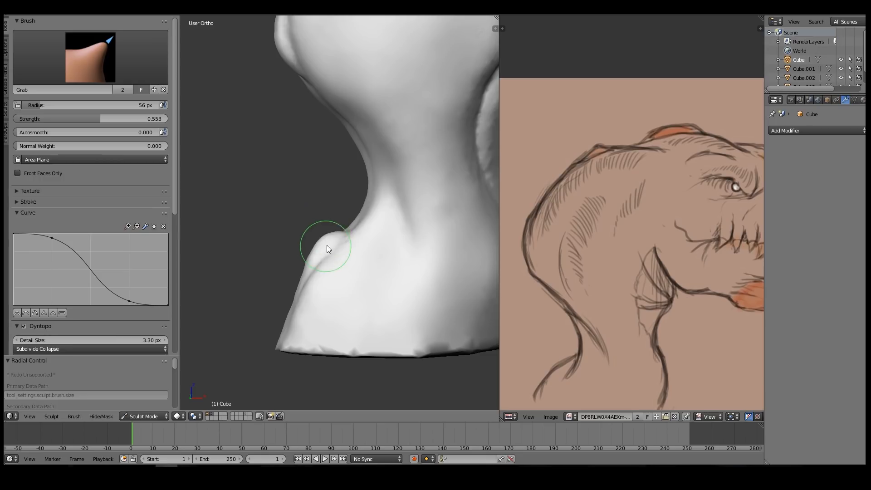
Reshape the raised bumps along the back of the neck bulge with the Grab brush
mouse_move(335, 226)
middle_down()
mouse_move(373, 227)
mouse_move(337, 176)
middle_up()
mouse_move(342, 120)
middle_down()
mouse_move(344, 233)
mouse_move(353, 191)
mouse_move(369, 258)
mouse_move(362, 260)
middle_up()
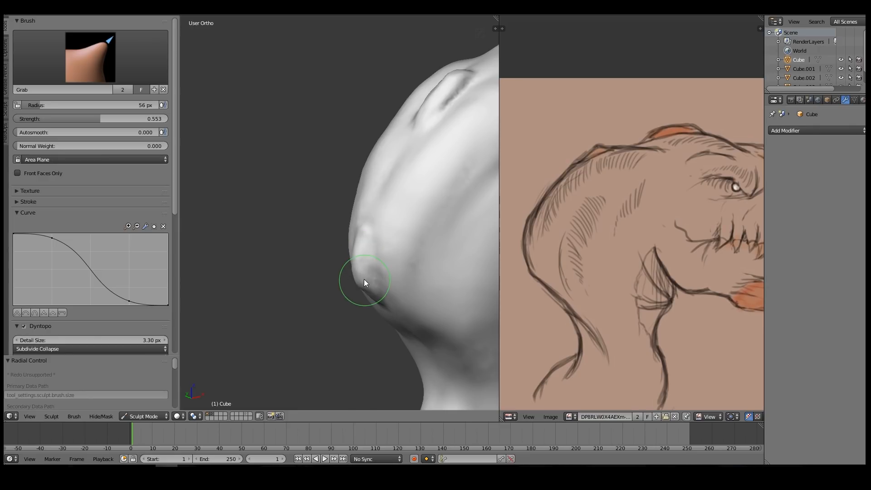
middle_drag(369, 278, 384, 184)
drag(383, 184, 389, 174)
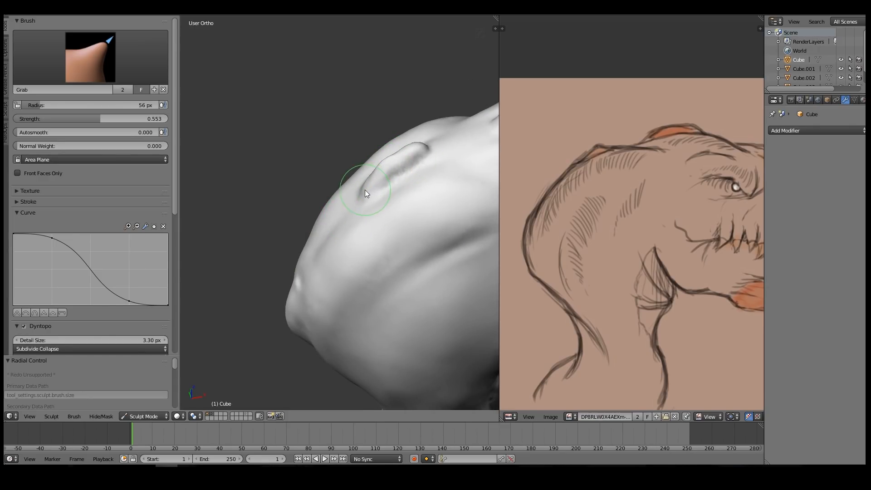
drag(424, 147, 424, 147)
Flatten the top of the crown bump with the Flatten/Contrast brush at a 46 px radius
mouse_move(446, 126)
shift+middle_down()
mouse_move(327, 195)
mouse_move(347, 182)
shift+middle_up()
click(90, 57)
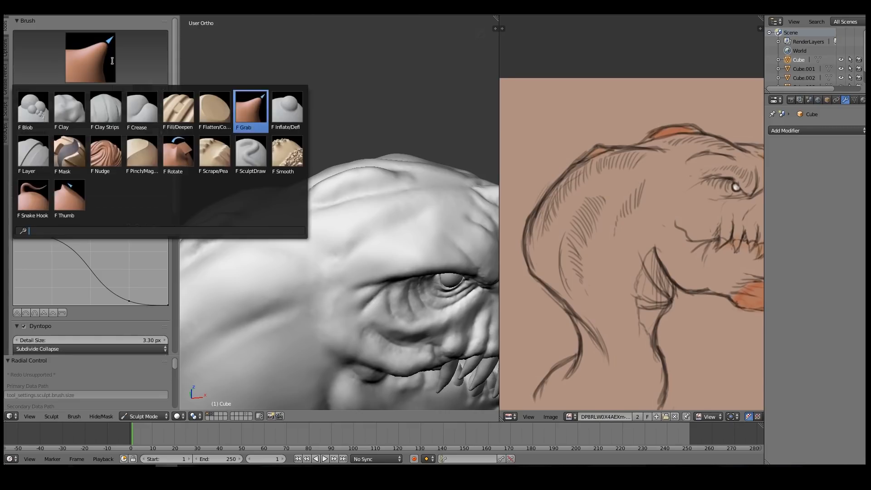
click(254, 107)
key(f)
click(370, 179)
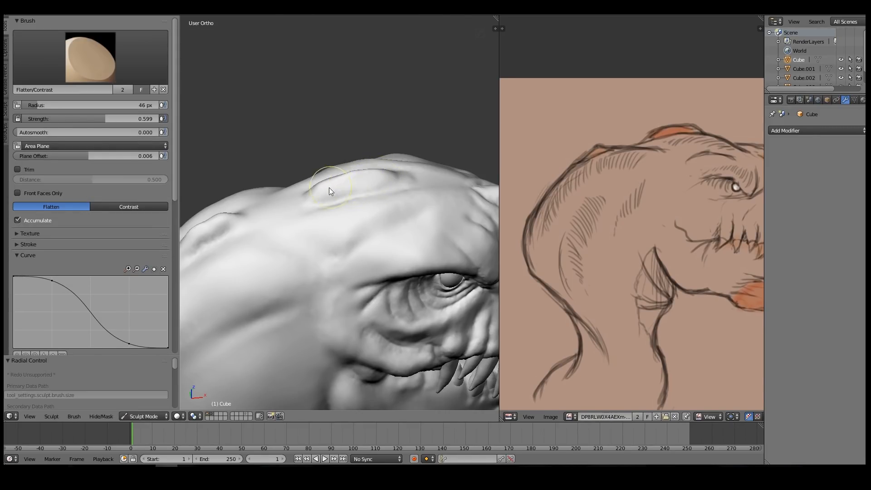
Adjust the crown bump's profile with the Grab brush to match the sketch
mouse_move(362, 185)
middle_down()
mouse_move(363, 175)
mouse_move(321, 136)
middle_up()
key(1)
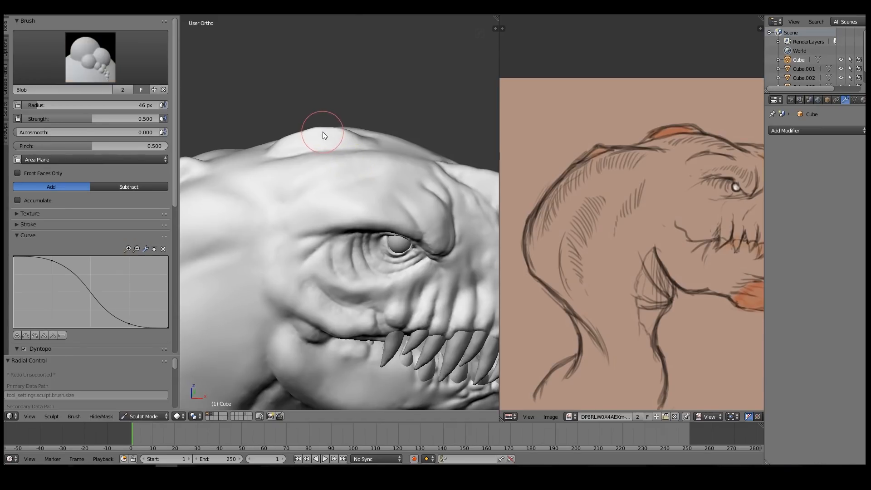
key(g)
drag(326, 127, 344, 138)
mouse_move(274, 153)
middle_down()
mouse_move(341, 148)
mouse_move(377, 172)
mouse_move(395, 207)
middle_up()
Carve a sharp outline around the base of the crown bump with the Crease brush, reducing its radius to 22 px
key(shift+c)
key(bracketleft)
key(bracketleft)
key(bracketleft)
key(bracketleft)
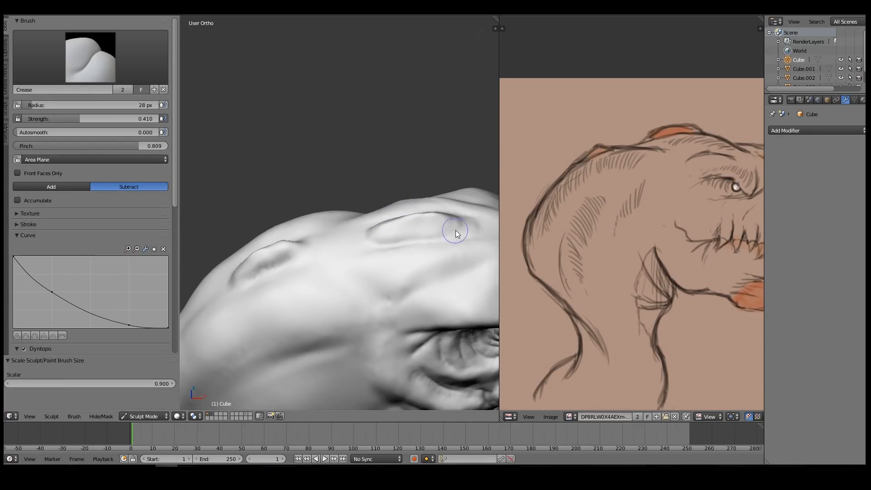
drag(469, 231, 371, 241)
mouse_move(381, 228)
middle_down()
mouse_move(412, 207)
mouse_move(381, 212)
mouse_move(329, 196)
mouse_move(343, 209)
mouse_move(358, 189)
mouse_move(330, 294)
middle_up()
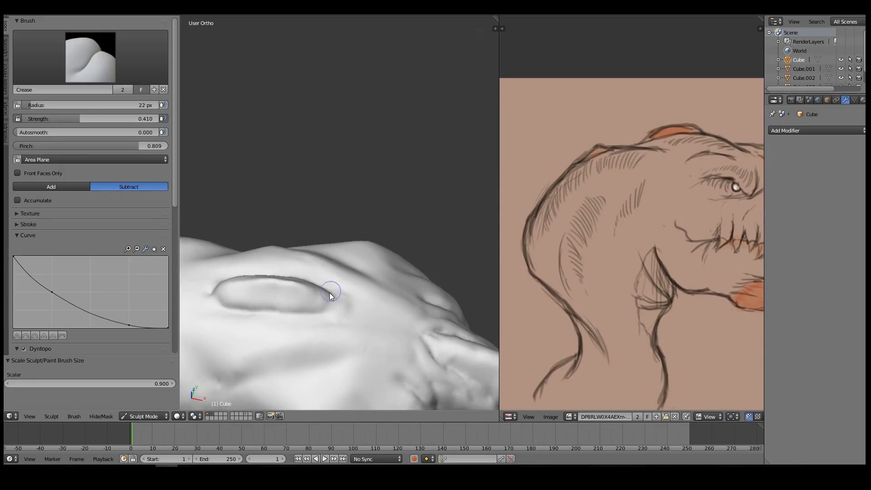
mouse_move(323, 311)
mouse_down()
mouse_move(334, 306)
mouse_move(306, 315)
mouse_move(223, 300)
mouse_up()
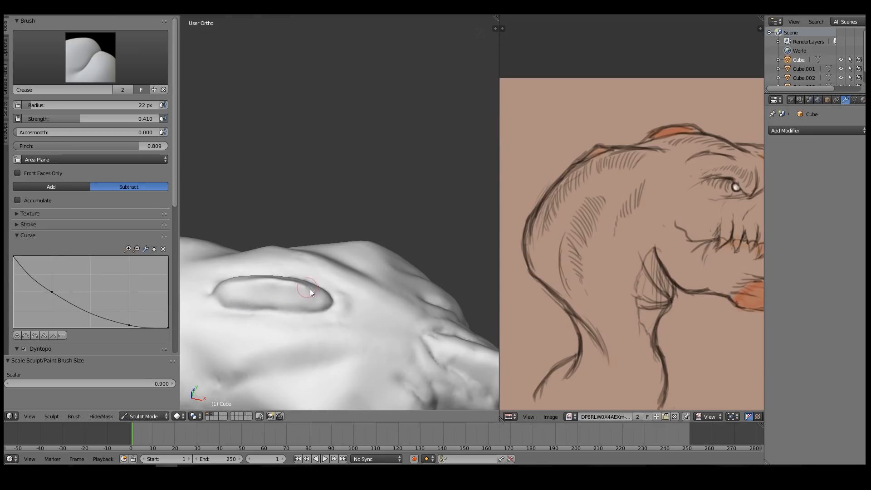
Finish the crease around the crown bump's base and add clay along its edge with the Clay Strips brush at a 28 px radius
middle_drag(220, 288, 358, 227)
mouse_move(333, 248)
mouse_down()
mouse_move(322, 247)
mouse_move(356, 245)
mouse_up()
mouse_move(356, 245)
middle_down()
mouse_move(342, 253)
mouse_move(359, 258)
mouse_move(325, 321)
middle_up()
key(3)
key(bracketright)
key(bracketright)
drag(359, 322, 439, 283)
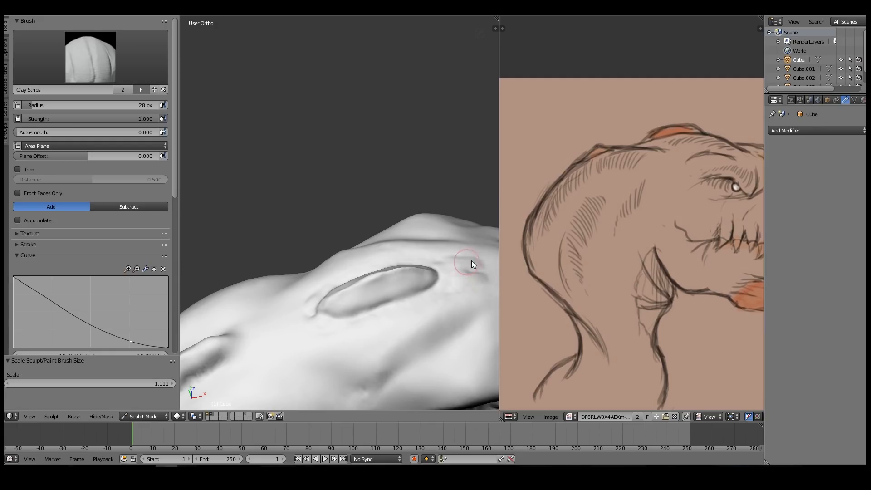
Pull the rear edge of the crown bump back with the Grab brush at a 92 px radius, and reduce the radius to 41 px
key(1)
middle_drag(320, 332, 310, 272)
key(f)
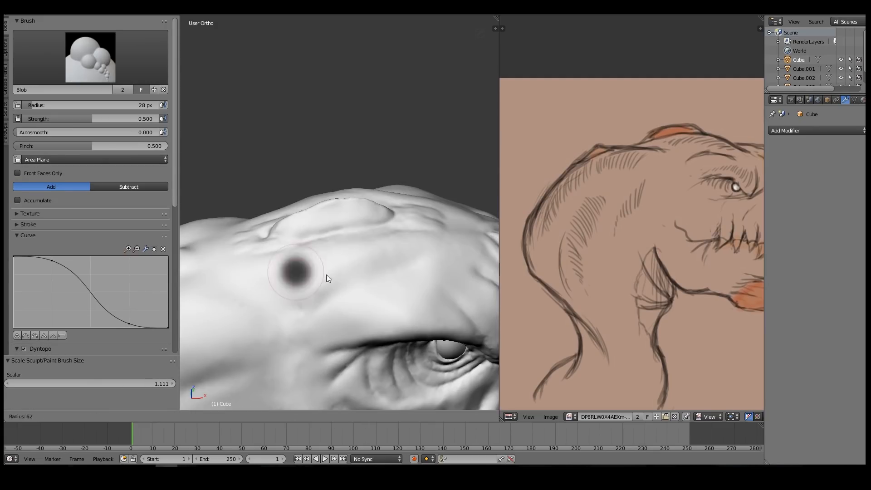
click(327, 275)
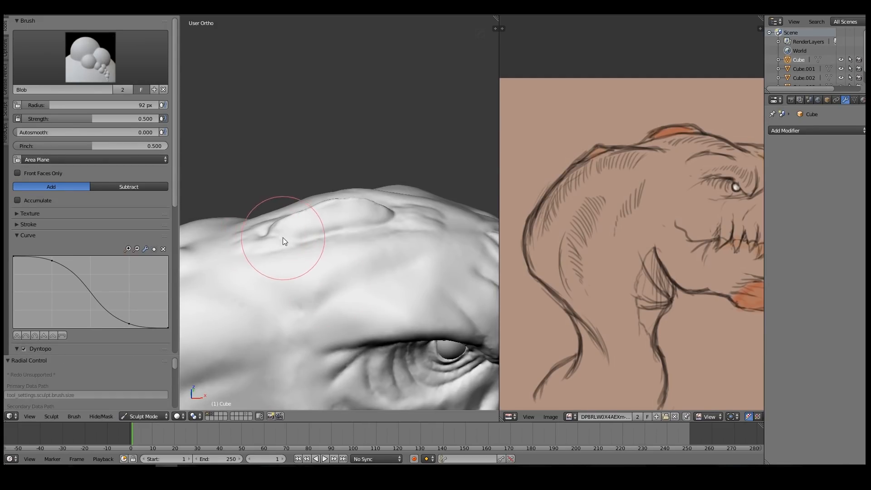
key(g)
drag(275, 234, 265, 236)
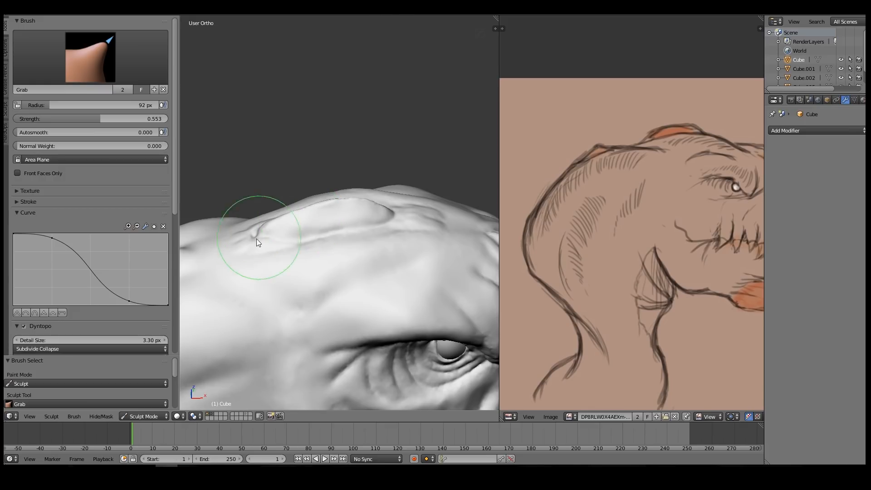
mouse_move(364, 190)
ctrl+middle_down()
mouse_move(346, 305)
mouse_move(363, 175)
mouse_move(383, 143)
mouse_move(327, 230)
ctrl+middle_up()
key(bracketleft)
key(bracketleft)
key(bracketleft)
key(bracketleft)
key(bracketleft)
key(bracketleft)
key(bracketleft)
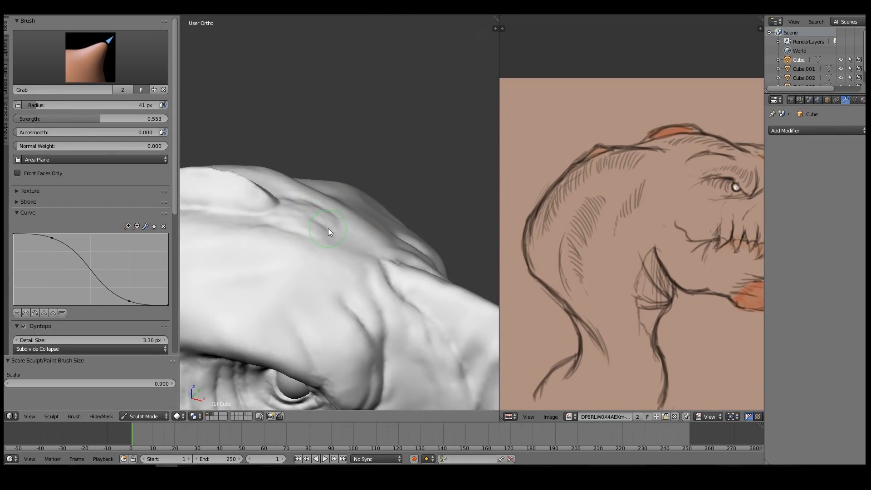
Carve a sharp outline around the upper bump on the back of the neck bulge with the Crease brush at a 22 px radius
mouse_move(341, 216)
ctrl+middle_down()
mouse_move(307, 269)
mouse_move(346, 215)
mouse_move(349, 168)
mouse_move(339, 187)
mouse_move(335, 125)
mouse_move(352, 136)
ctrl+middle_up()
key(shift+c)
key(bracketleft)
key(bracketleft)
key(bracketleft)
key(bracketleft)
key(bracketleft)
drag(349, 135, 324, 157)
mouse_move(276, 198)
mouse_down()
mouse_move(268, 199)
mouse_move(289, 164)
mouse_up()
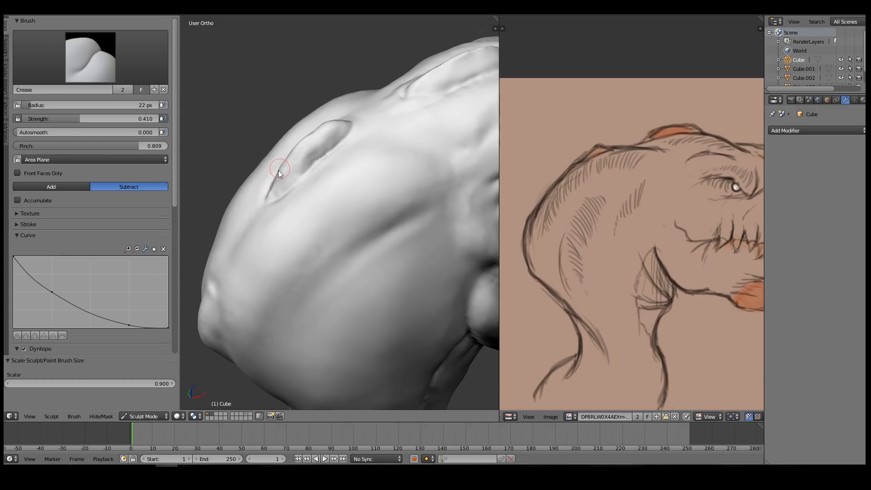
ctrl+drag(326, 128, 337, 124)
Flatten the upper neck-bulge bump with the Flatten/Contrast brush, setting its radius to 37 px and its strength to 0.957
key(5)
key(shift+t)
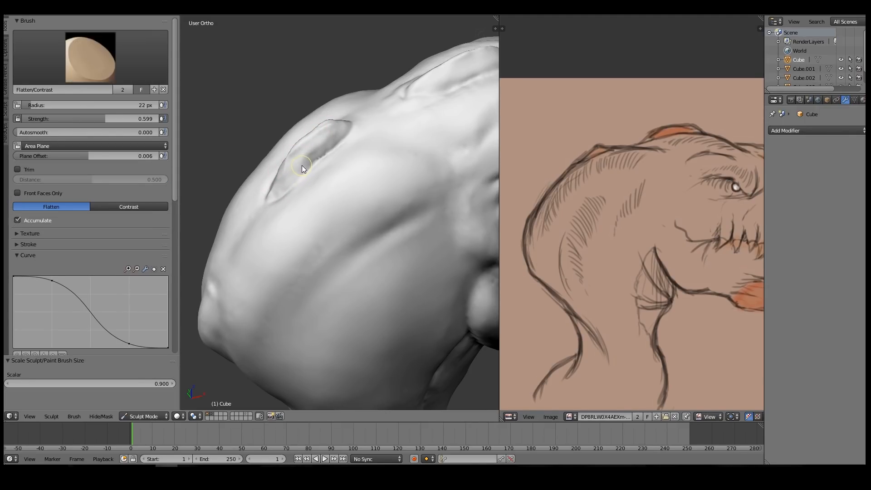
key(f)
click(331, 185)
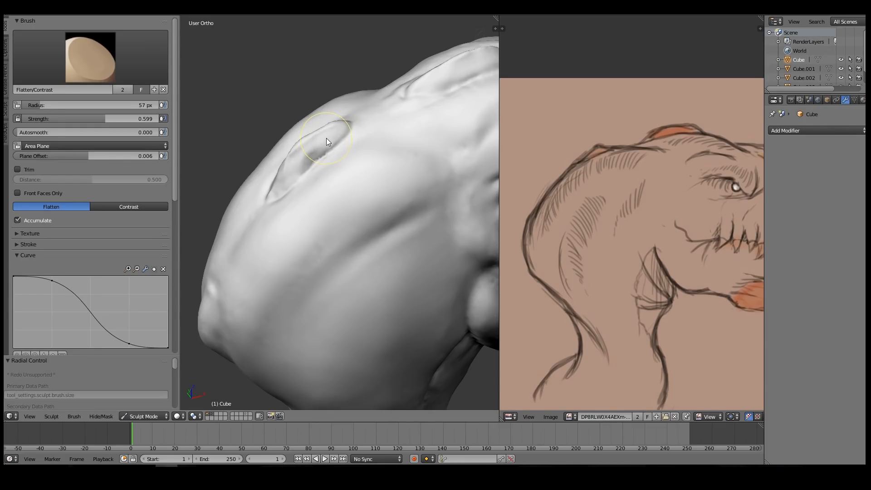
drag(326, 139, 332, 140)
key(f)
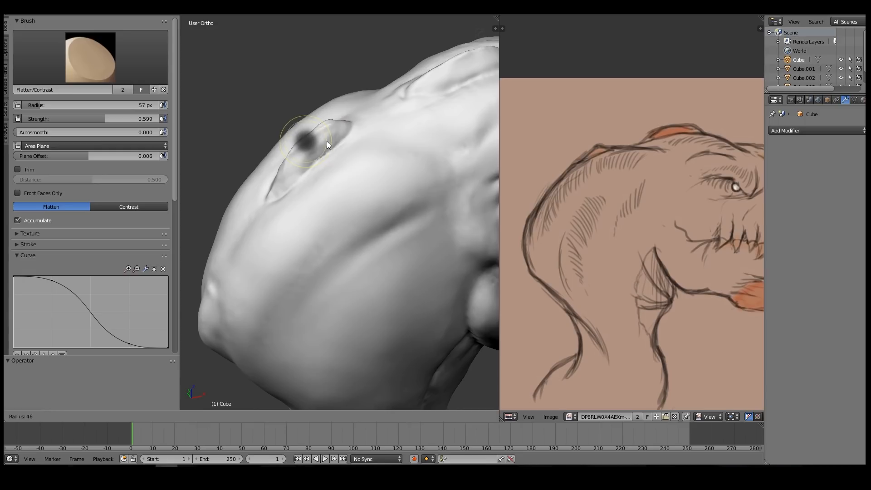
click(325, 141)
drag(109, 119, 155, 119)
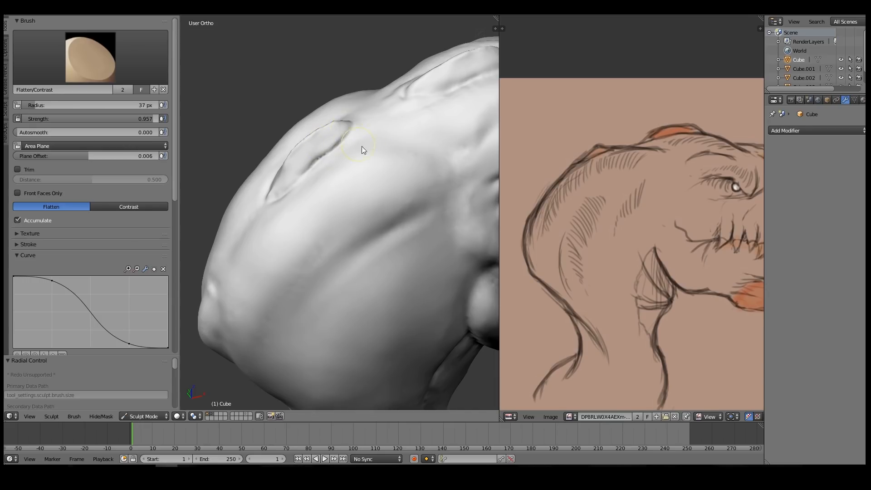
Flatten the surface of the lower bump on the back of the neck bulge with the Flatten/Contrast brush
scroll(361, 146, down, 5)
mouse_move(341, 230)
middle_down()
mouse_move(349, 192)
mouse_move(320, 207)
mouse_move(315, 176)
middle_up()
scroll(316, 178, up, 5)
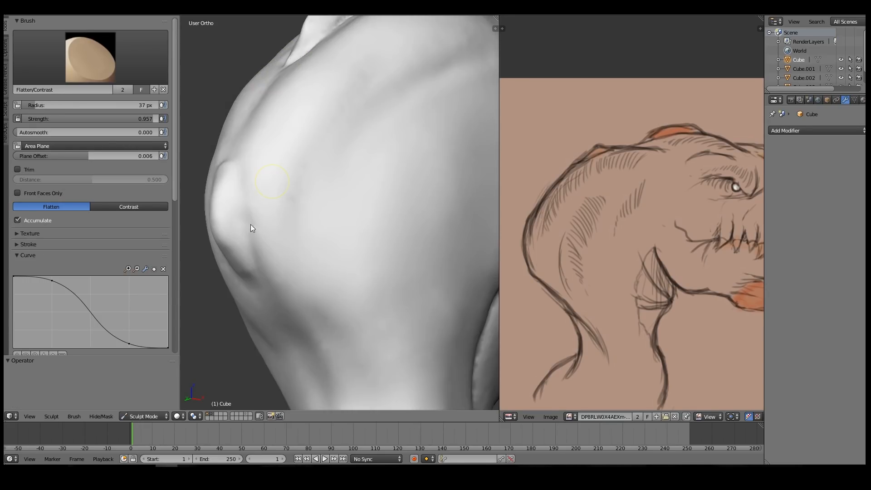
drag(224, 228, 228, 171)
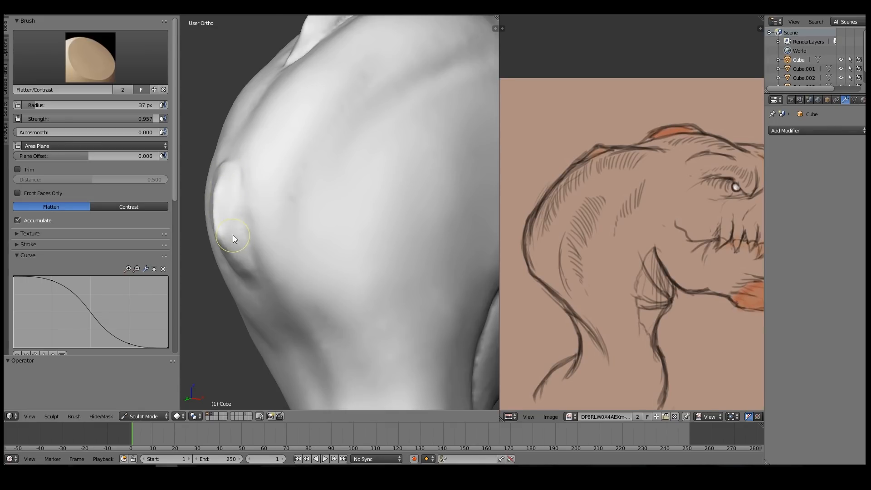
Carve a sharp outline around the lower neck-bulge bump with the Crease brush at a 26 px radius
mouse_move(240, 260)
middle_down()
mouse_move(312, 171)
mouse_move(370, 181)
mouse_move(363, 218)
mouse_move(372, 205)
middle_up()
key(shift+c)
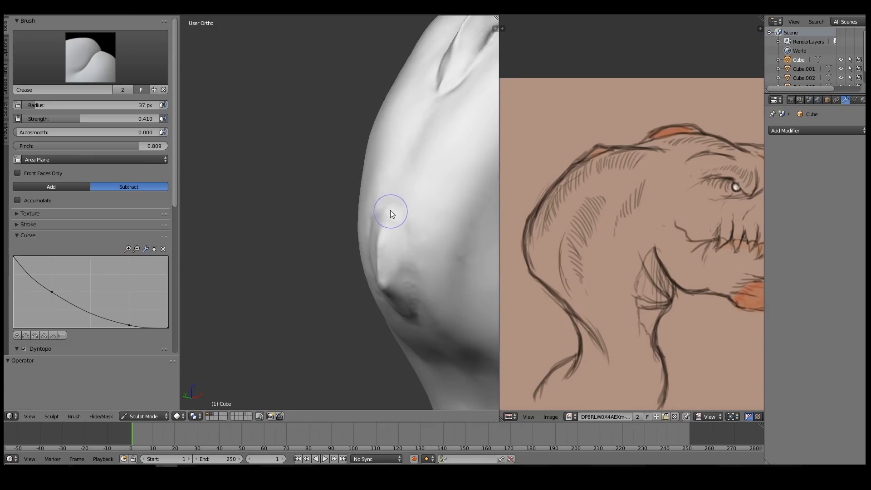
key(bracketleft)
key(bracketleft)
key(bracketleft)
drag(390, 207, 404, 253)
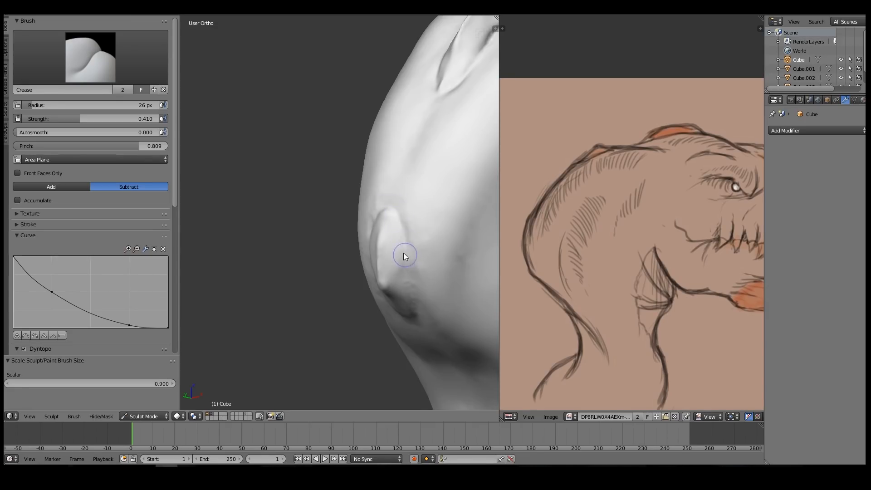
middle_drag(404, 252, 408, 166)
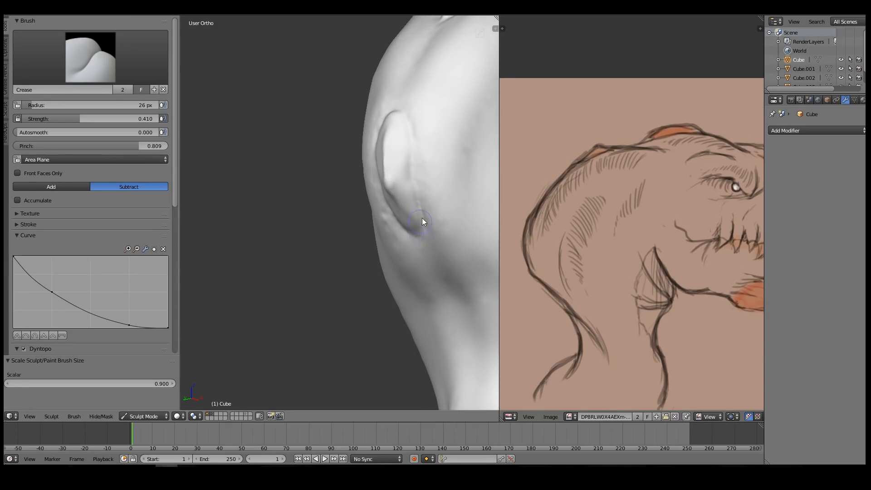
middle_drag(422, 219, 443, 206)
middle_drag(443, 163, 396, 214)
Extend a crease downward from the lower neck-bulge bump and smooth the bump's edges and the surrounding skin
key(shift)
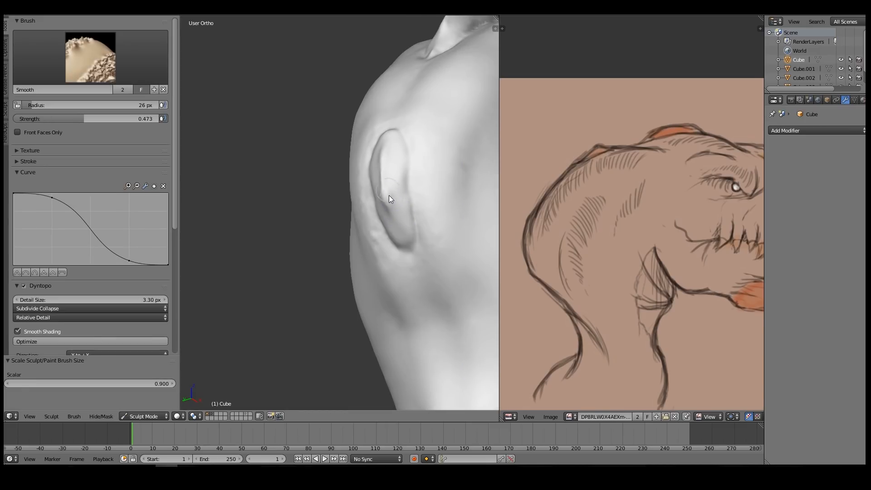
key(shift)
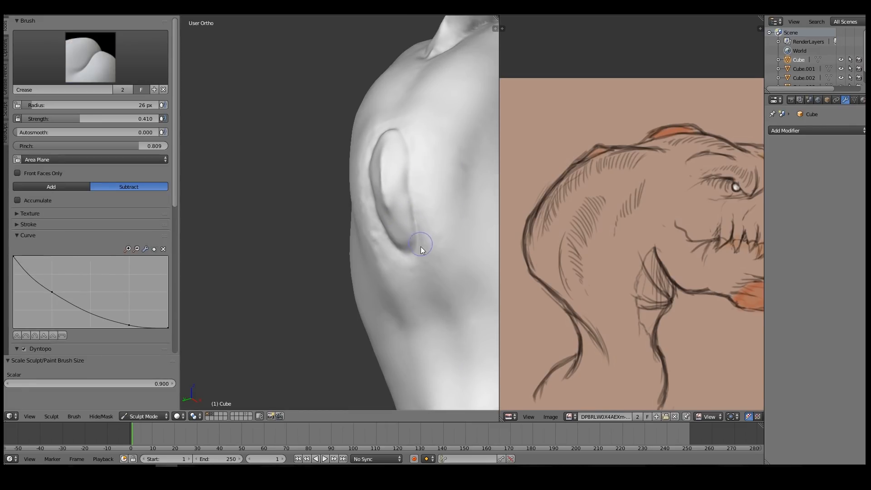
key(shift)
drag(417, 274, 440, 326)
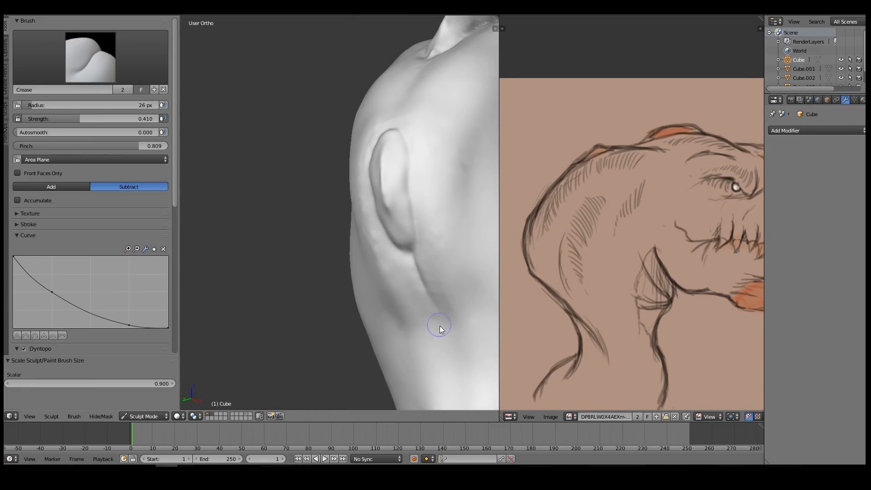
key(shift)
shift+drag(420, 265, 425, 221)
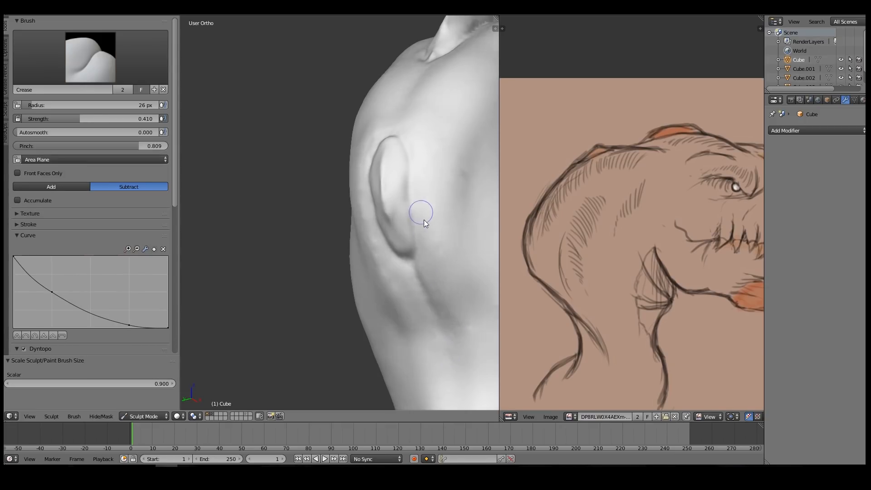
middle_drag(424, 220, 406, 196)
shift+drag(425, 154, 423, 170)
mouse_move(425, 174)
ctrl+middle_down()
mouse_move(428, 210)
mouse_move(411, 247)
ctrl+middle_up()
mouse_move(412, 248)
middle_down()
mouse_move(422, 251)
mouse_move(380, 162)
mouse_move(379, 170)
mouse_move(382, 131)
mouse_move(371, 128)
middle_up()
mouse_move(373, 123)
shift+mouse_down()
mouse_move(398, 132)
mouse_move(394, 105)
mouse_move(385, 157)
mouse_move(416, 193)
shift+mouse_up()
Outline the elongated bump on the back of the neck base with the Crease brush
mouse_move(416, 206)
middle_down()
mouse_move(408, 139)
mouse_move(398, 164)
mouse_move(409, 205)
middle_up()
mouse_move(394, 206)
mouse_down()
mouse_move(400, 230)
mouse_move(376, 317)
mouse_move(383, 317)
mouse_up()
drag(399, 231, 374, 317)
Flatten the neck-base bump along its length with the Flatten/Contrast brush at a 45 px radius
middle_drag(381, 257, 339, 262)
key(shift+t)
key(bracketright)
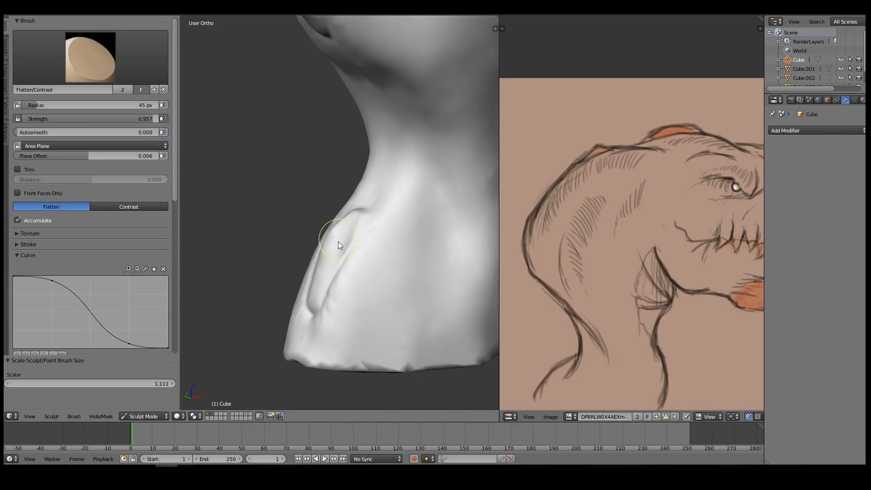
drag(336, 249, 320, 290)
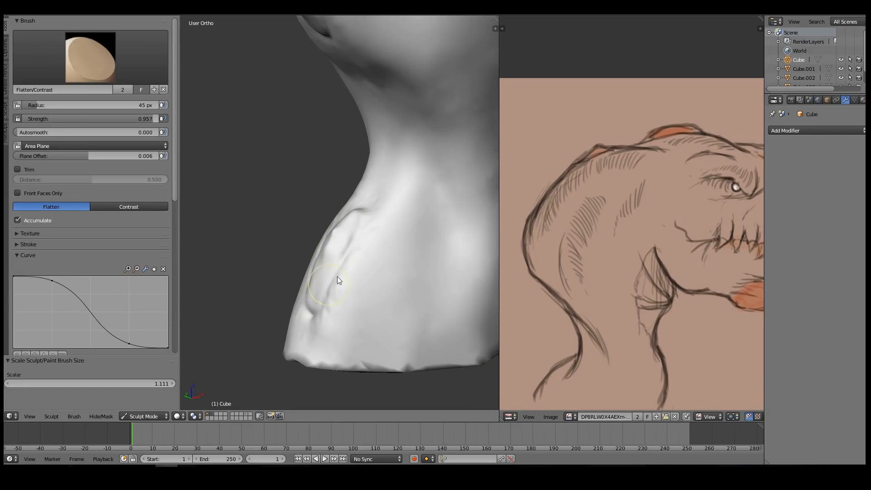
Examine the face wrinkles up close and the whole head's profile against the reference sketch
scroll(387, 218, down, 4)
middle_drag(385, 279, 433, 199)
scroll(442, 180, up, 3)
shift+middle_drag(451, 161, 409, 200)
scroll(368, 215, up, 3)
scroll(395, 168, up, 3)
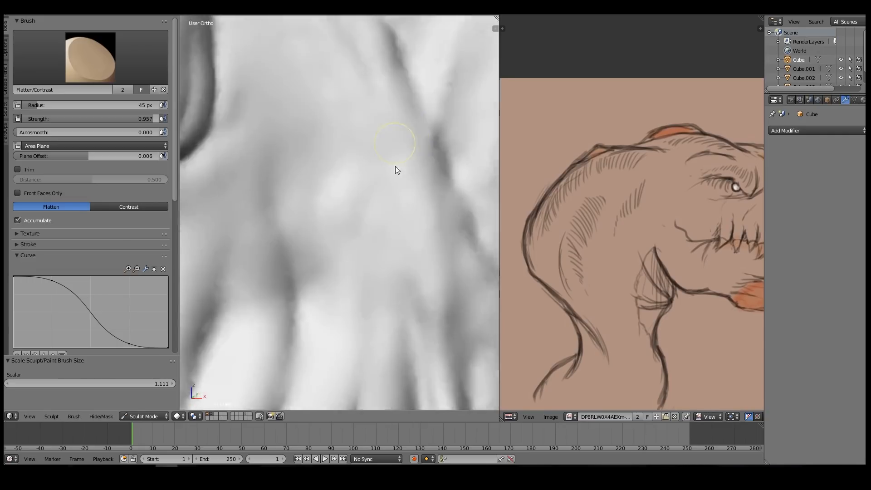
scroll(383, 255, down, 8)
middle_drag(383, 255, 394, 182)
scroll(388, 156, up, 4)
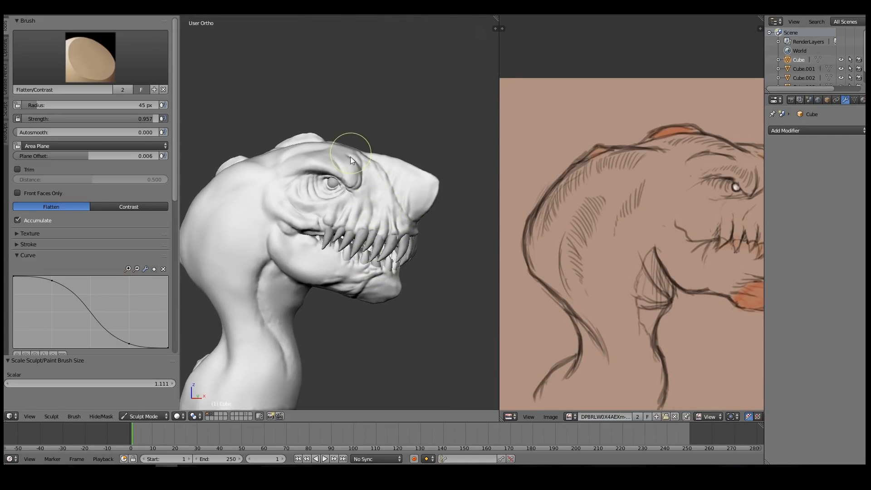
Deepen the folds on the brow ridge above the eye with the Crease brush at a 22 px radius
key(shift+c)
scroll(347, 174, up, 4)
mouse_move(336, 123)
middle_down()
mouse_move(346, 218)
mouse_move(385, 174)
mouse_move(396, 195)
middle_up()
key(bracketleft)
key(bracketleft)
key(bracketleft)
key(bracketleft)
key(bracketleft)
key(bracketleft)
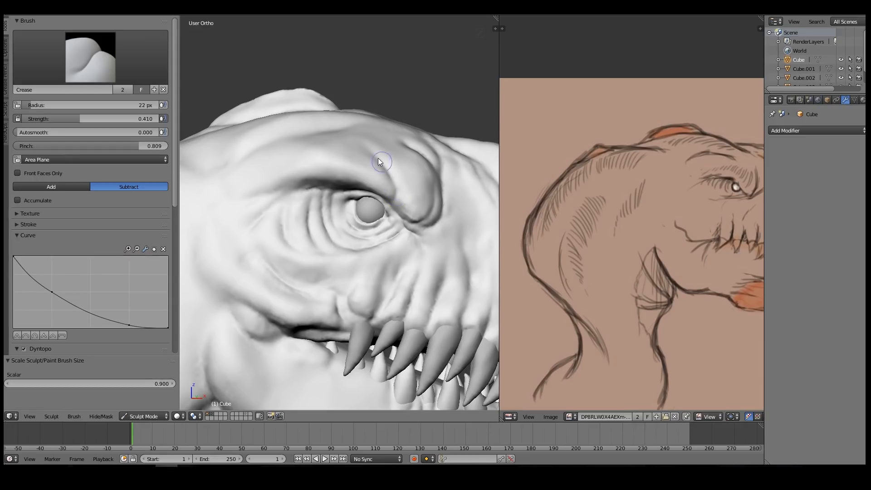
middle_drag(425, 187, 349, 208)
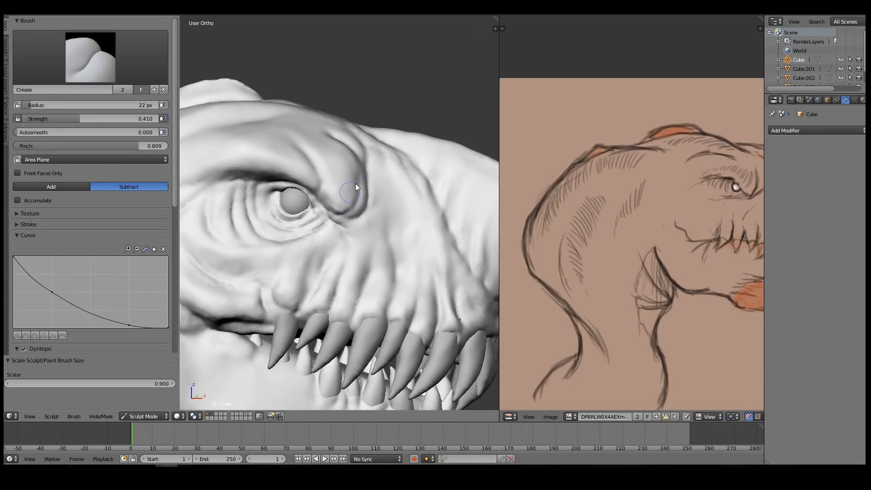
Crease the skin wrinkles along the side of the snout and beneath the nose horn
middle_drag(352, 171, 318, 208)
drag(254, 223, 265, 253)
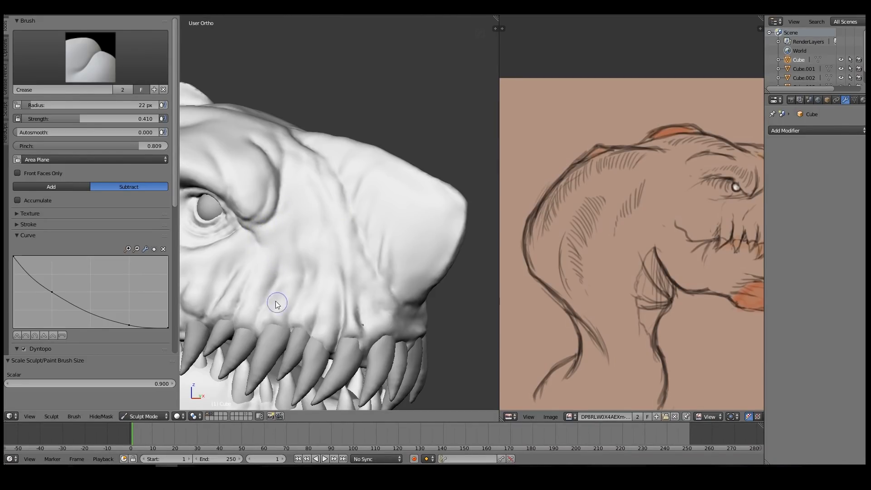
middle_drag(400, 306, 326, 241)
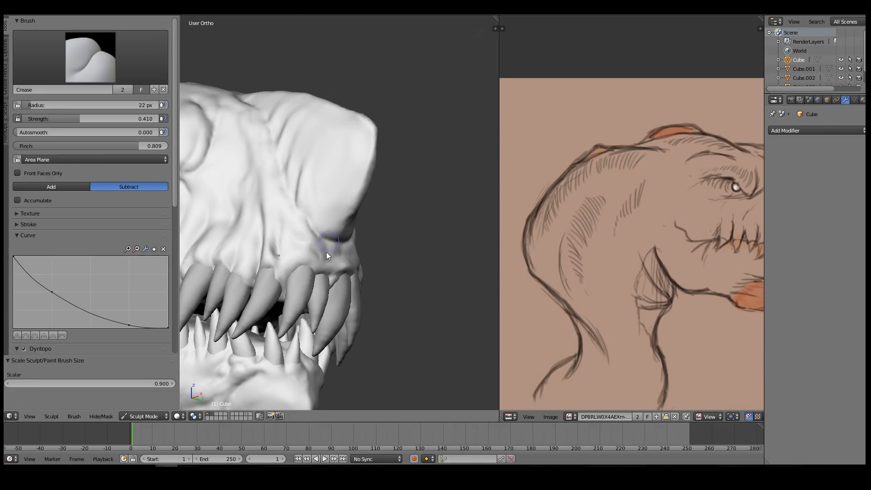
drag(348, 225, 351, 231)
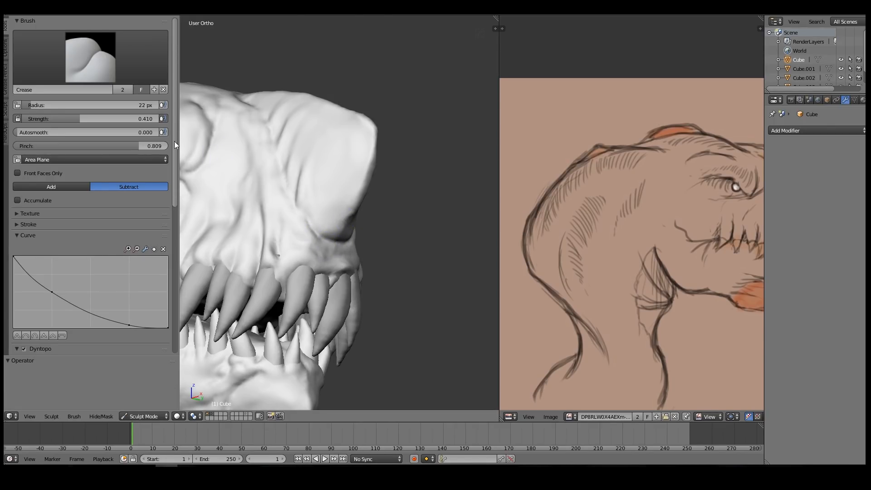
Turn off Y mirroring and carve asymmetrical wrinkles into the front upper lip beneath the nose horn
scroll(170, 233, down, 10)
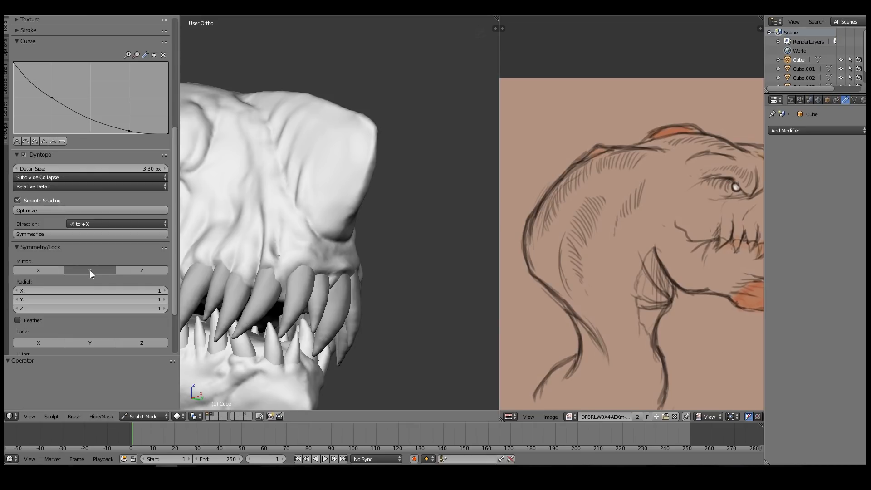
middle_drag(309, 271, 337, 223)
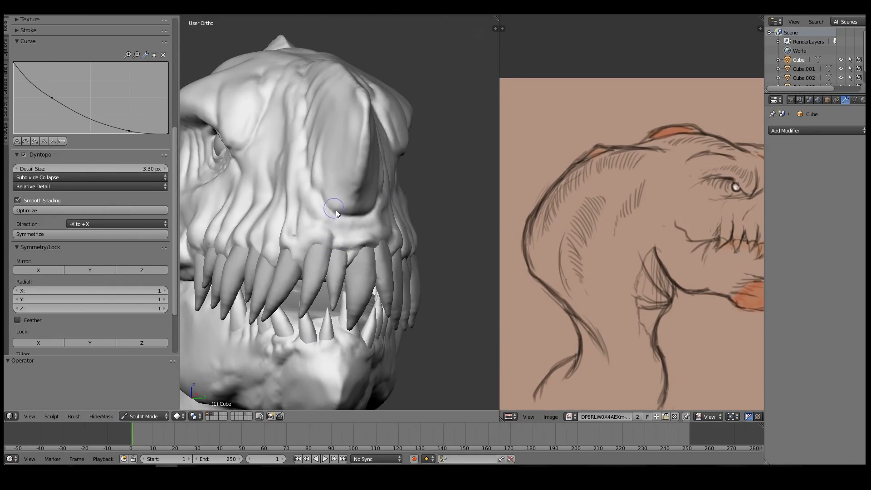
mouse_move(354, 234)
mouse_down()
mouse_move(348, 256)
mouse_move(341, 252)
mouse_up()
middle_drag(357, 235, 314, 229)
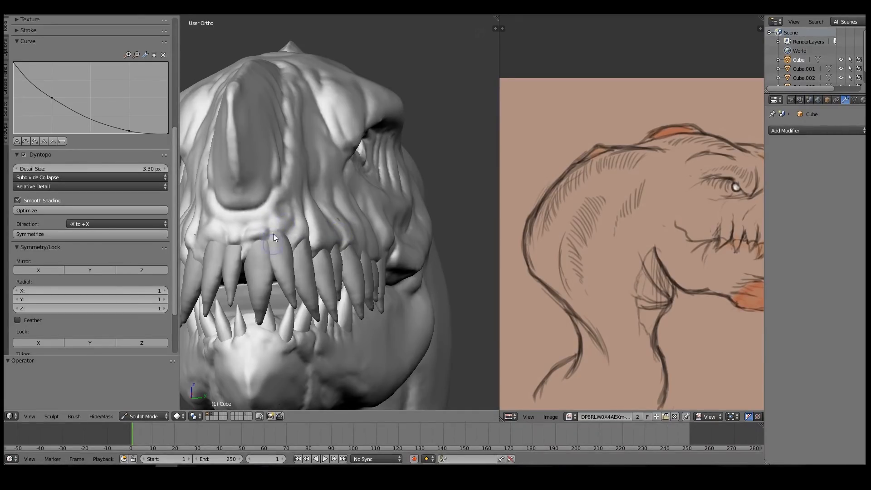
Turn Y mirroring back on and carve curved skin folds across the throat beneath the jaw with the Crease brush
scroll(345, 172, down, 6)
middle_drag(336, 312, 288, 124)
scroll(324, 153, up, 5)
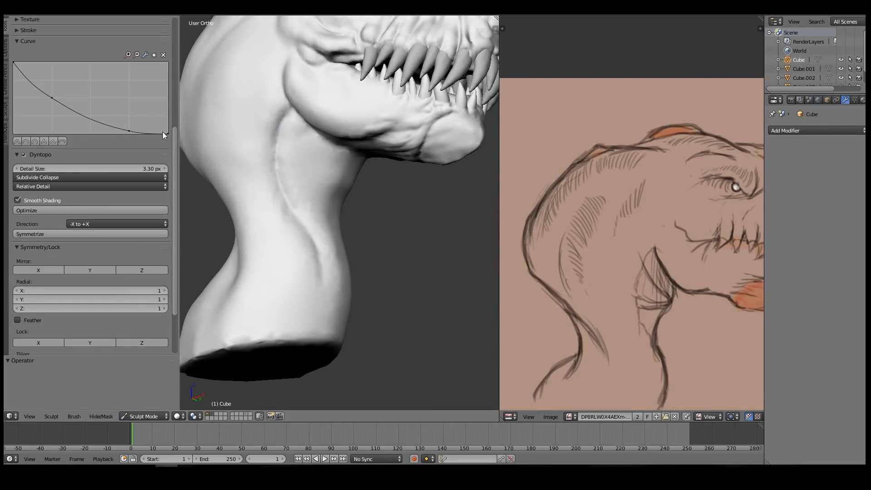
mouse_move(174, 161)
mouse_down()
mouse_move(175, 89)
mouse_move(175, 218)
mouse_move(173, 66)
mouse_move(169, 205)
mouse_move(109, 202)
mouse_up()
mouse_move(213, 182)
middle_down()
mouse_move(268, 149)
mouse_move(316, 157)
mouse_move(337, 172)
middle_up()
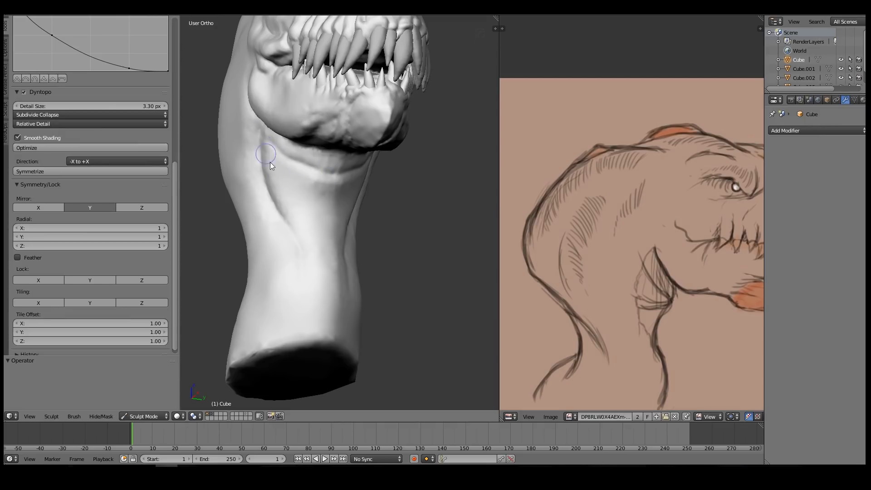
middle_drag(283, 167, 274, 179)
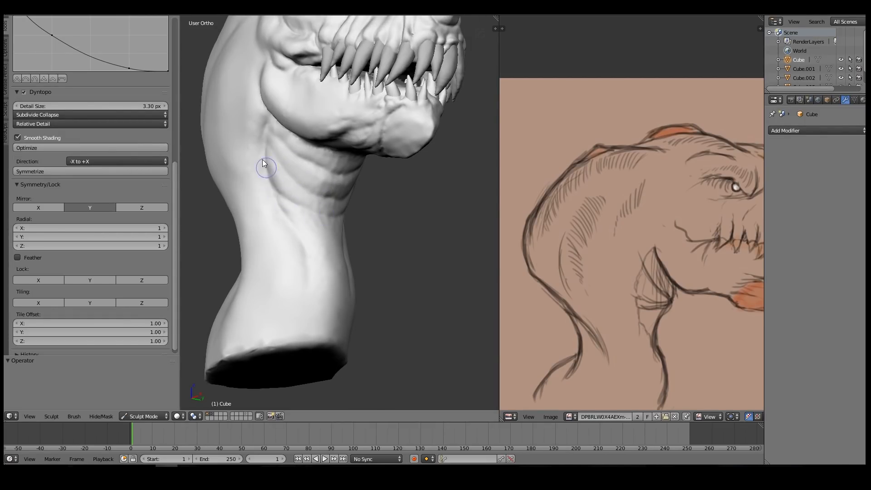
middle_drag(286, 218, 329, 238)
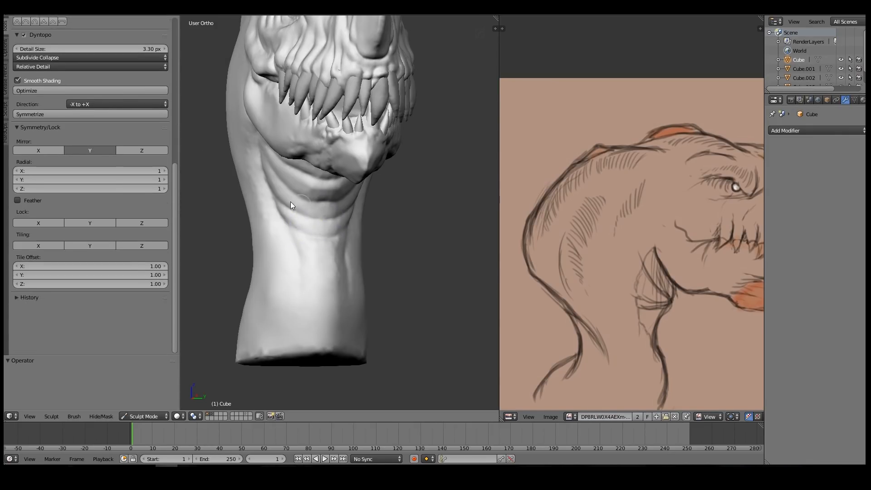
Smooth the throat folds beneath the jaw and carve lengthwise wrinkles down the front of the neck
middle_drag(290, 202, 323, 198)
shift+drag(311, 178, 322, 181)
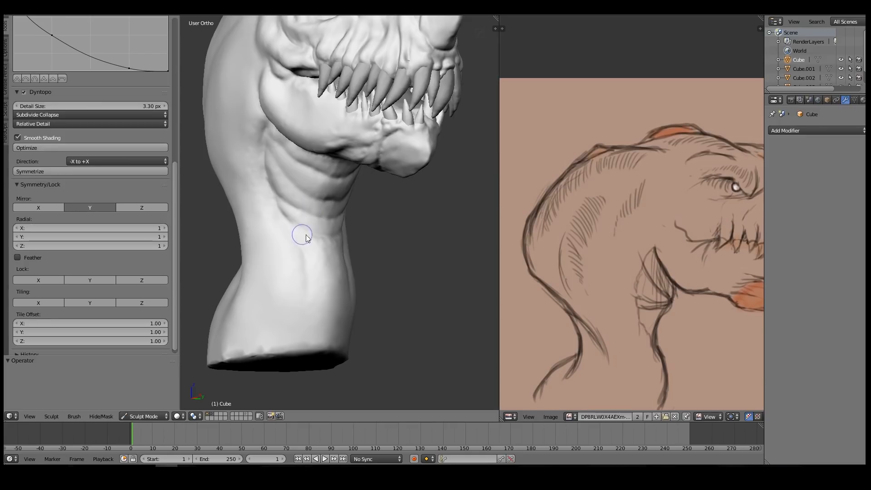
middle_drag(330, 244, 302, 267)
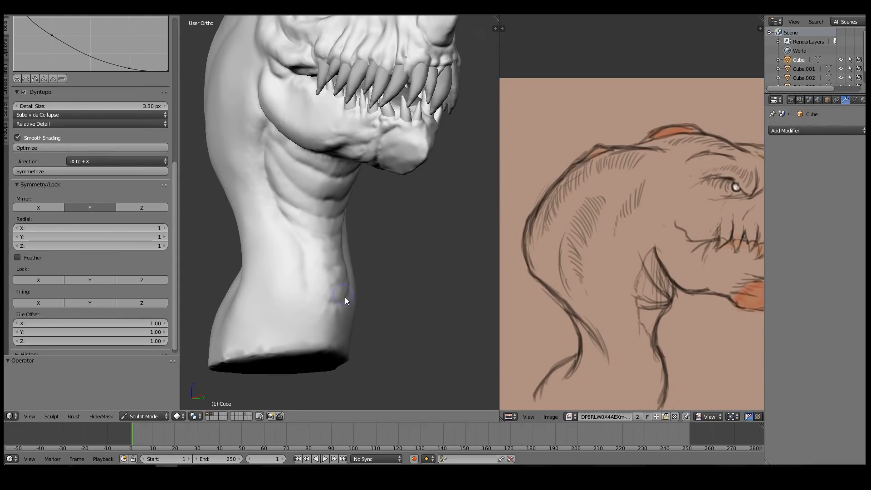
middle_drag(346, 296, 300, 278)
drag(307, 324, 303, 348)
mouse_move(293, 232)
mouse_down()
mouse_move(307, 294)
mouse_move(304, 345)
mouse_up()
Carve a series of crosswise wrinkles over the front of the neck below the throat folds
mouse_move(326, 290)
middle_down()
mouse_move(331, 299)
mouse_move(317, 297)
middle_up()
drag(300, 294, 347, 294)
mouse_move(299, 279)
mouse_down()
mouse_move(345, 279)
mouse_move(343, 264)
mouse_up()
mouse_move(289, 253)
mouse_down()
mouse_move(341, 259)
mouse_move(331, 245)
mouse_move(342, 243)
mouse_up()
Compare the sculpted throat and neck with the reference sketch from the side and from behind
scroll(389, 216, down, 3)
middle_drag(370, 258, 324, 227)
scroll(305, 235, up, 4)
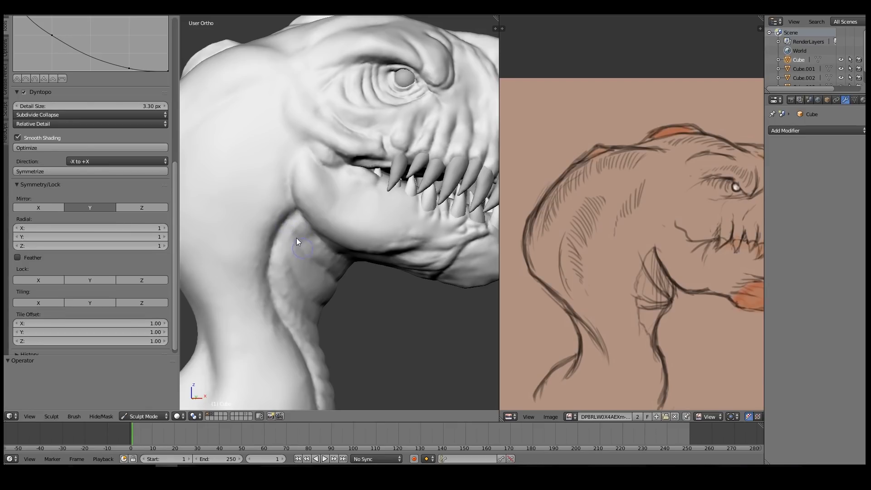
mouse_move(317, 320)
middle_down()
mouse_move(279, 302)
mouse_move(316, 242)
mouse_move(338, 266)
mouse_move(349, 256)
middle_up()
key(g)
scroll(324, 254, down, 5)
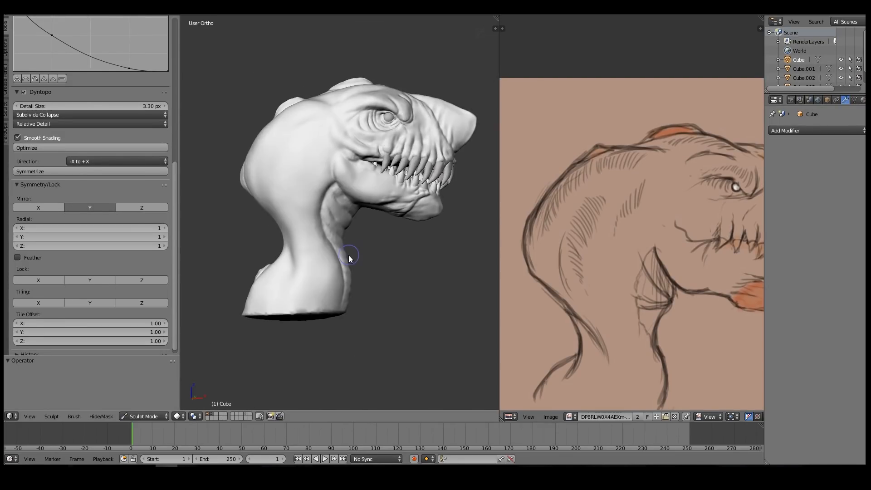
middle_drag(649, 188, 607, 123)
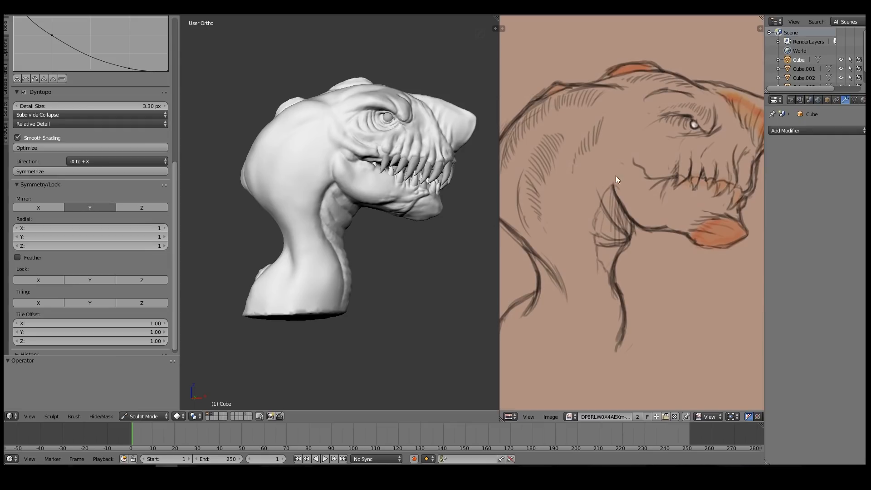
middle_drag(318, 220, 284, 216)
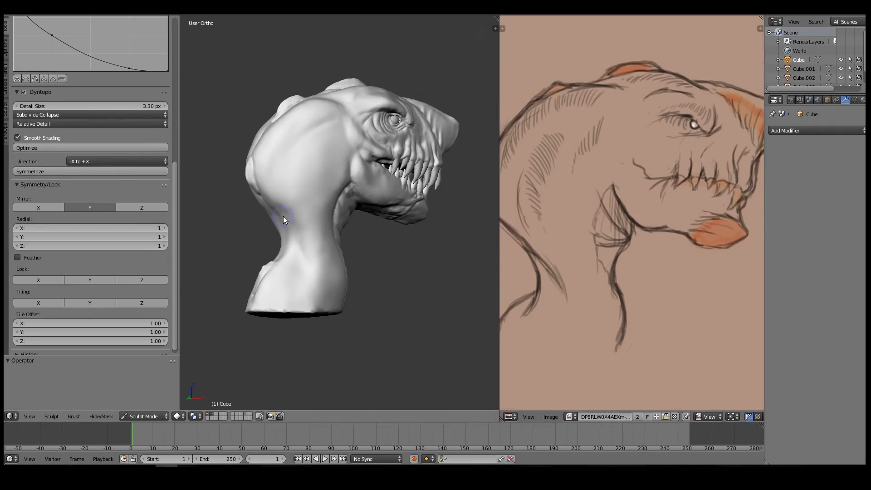
Smooth and refine the side and back of the neck between the raised bumps and the neck base
mouse_move(300, 283)
middle_down()
mouse_move(322, 241)
mouse_move(303, 253)
middle_up()
mouse_move(305, 267)
shift+mouse_down()
mouse_move(294, 227)
mouse_move(308, 280)
mouse_move(301, 253)
shift+mouse_up()
mouse_move(299, 254)
middle_down()
mouse_move(311, 232)
mouse_move(313, 240)
middle_up()
scroll(310, 246, down, 1)
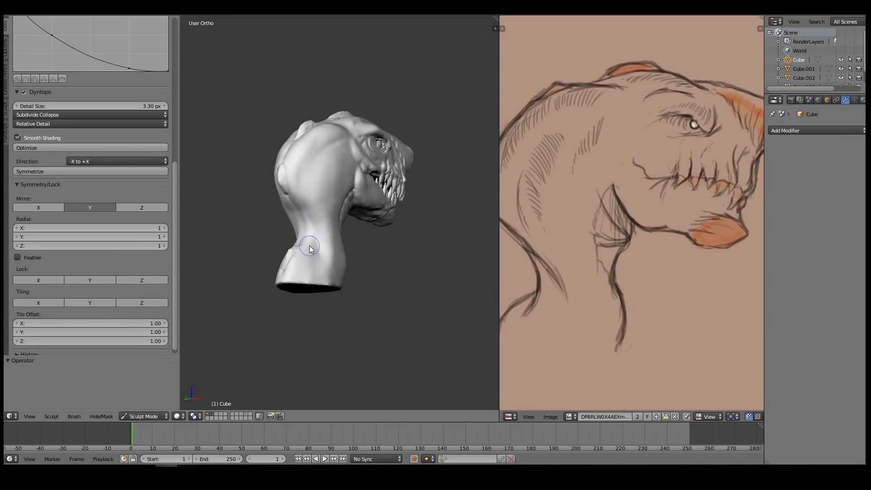
scroll(300, 236, up, 3)
middle_drag(276, 212, 291, 208)
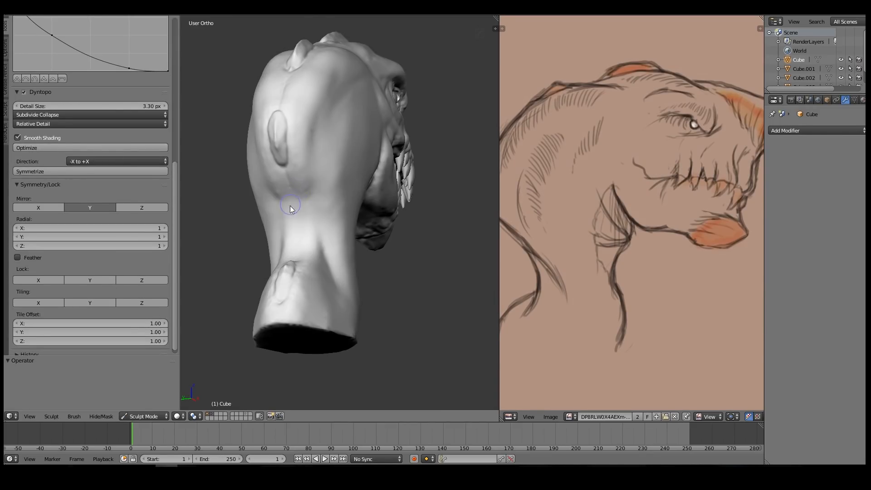
drag(305, 190, 308, 197)
shift+drag(307, 197, 305, 215)
mouse_move(306, 188)
middle_down()
mouse_move(377, 215)
mouse_move(396, 232)
middle_up()
shift+drag(384, 280, 381, 272)
Smooth the jaw muscle and the cheek surface around the rear corner of the mouth
mouse_move(382, 273)
middle_down()
mouse_move(320, 263)
mouse_move(312, 348)
mouse_move(306, 245)
mouse_move(280, 310)
mouse_move(287, 207)
mouse_move(259, 246)
middle_up()
mouse_move(334, 225)
middle_down()
mouse_move(326, 213)
mouse_move(339, 200)
middle_up()
scroll(350, 171, up, 4)
mouse_move(366, 235)
shift+mouse_down()
mouse_move(369, 246)
mouse_move(348, 254)
mouse_move(284, 204)
shift+mouse_up()
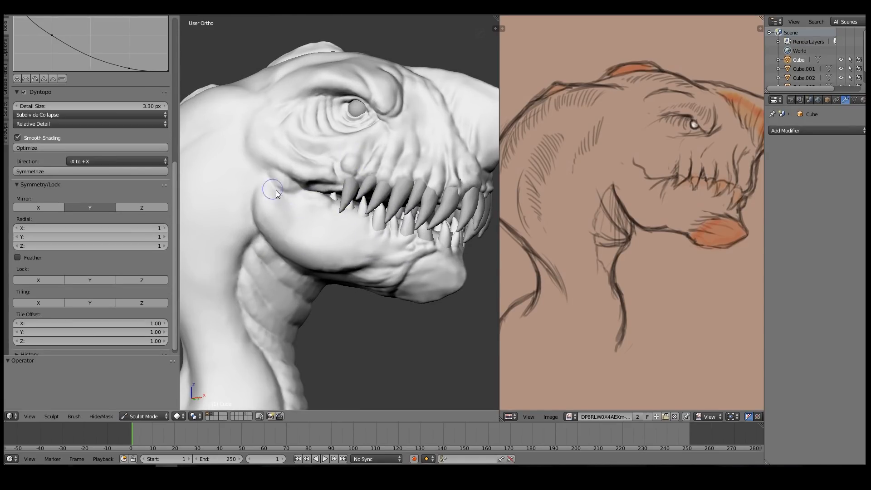
middle_drag(282, 241, 319, 233)
shift+drag(318, 234, 335, 236)
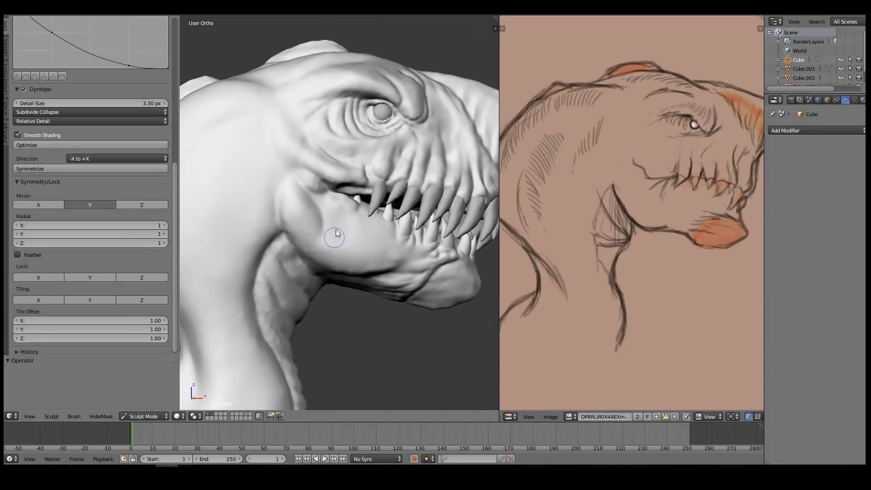
middle_drag(336, 231, 295, 213)
shift+drag(294, 221, 333, 239)
middle_drag(334, 239, 363, 228)
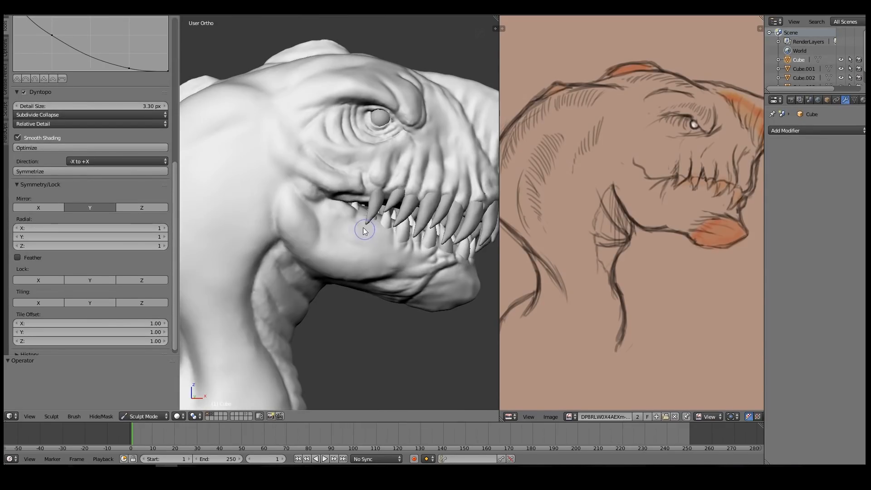
mouse_move(352, 232)
shift+mouse_down()
mouse_move(369, 243)
mouse_move(349, 218)
shift+mouse_up()
Smooth the lower jaw beneath the teeth and rework the skin fold behind the chin
mouse_move(349, 217)
middle_down()
mouse_move(351, 207)
mouse_move(349, 244)
mouse_move(371, 252)
middle_up()
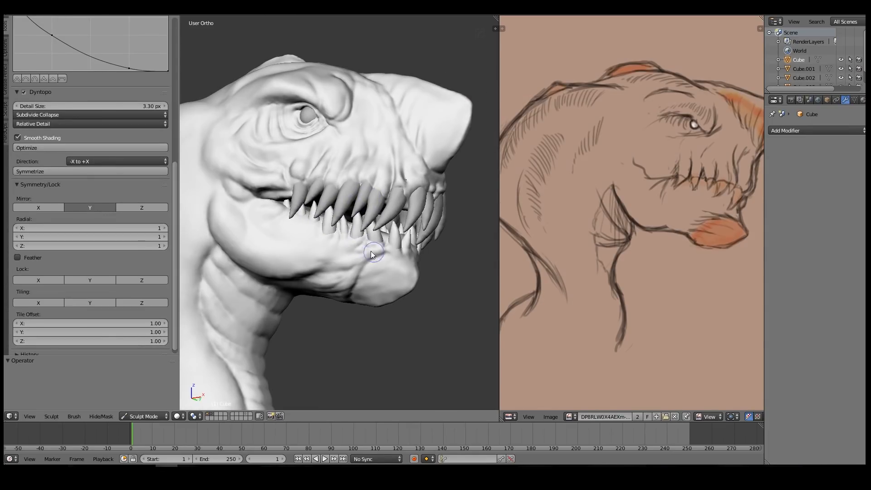
shift+drag(363, 247, 350, 255)
middle_drag(350, 255, 372, 247)
shift+drag(372, 247, 344, 249)
mouse_move(344, 249)
middle_down()
mouse_move(370, 238)
mouse_move(373, 253)
middle_up()
drag(403, 240, 364, 272)
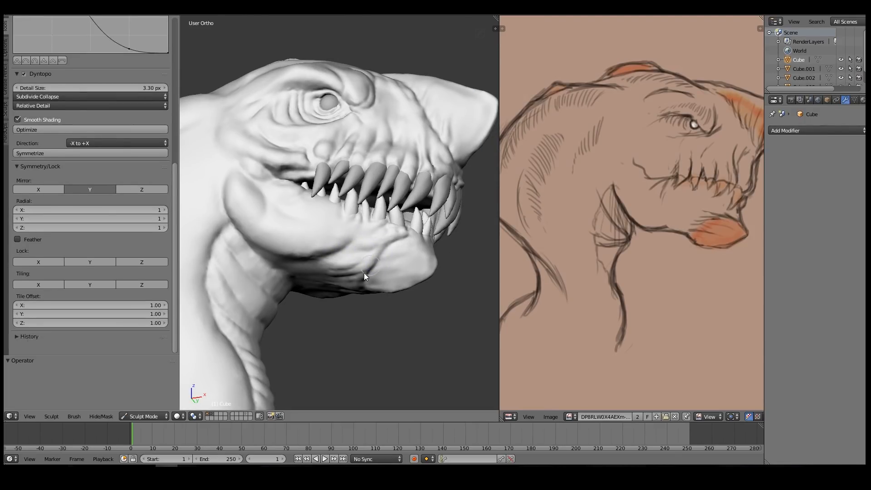